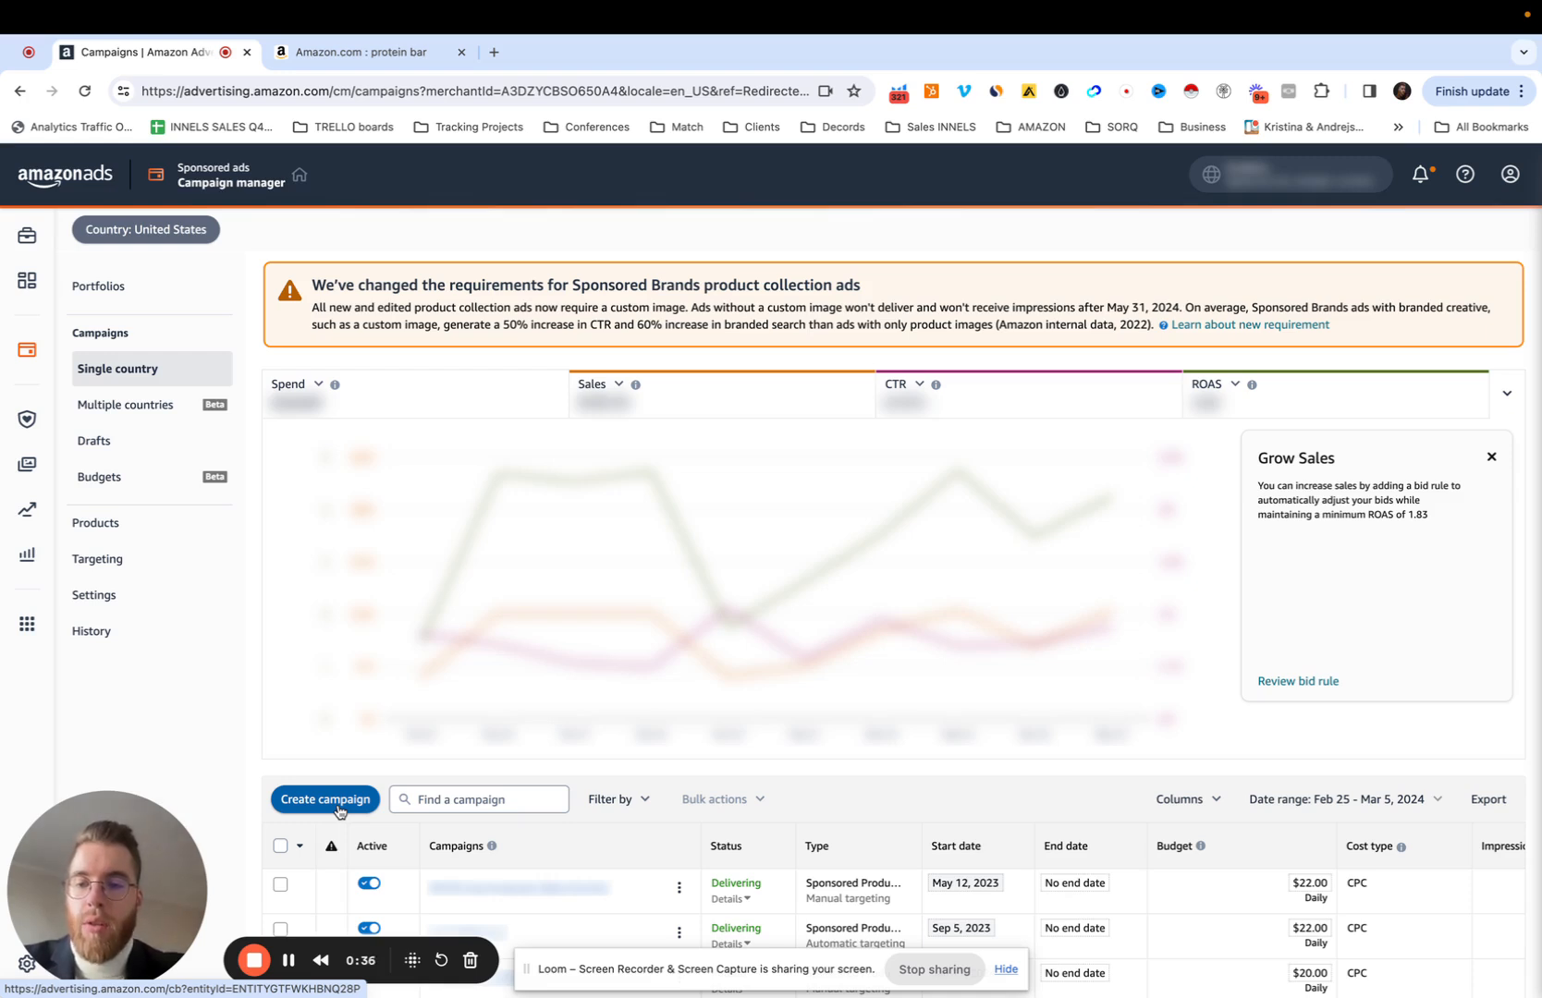
- Start creating a new campaign from the campaign manager and blur the account details in the page header
left_click(338, 811)
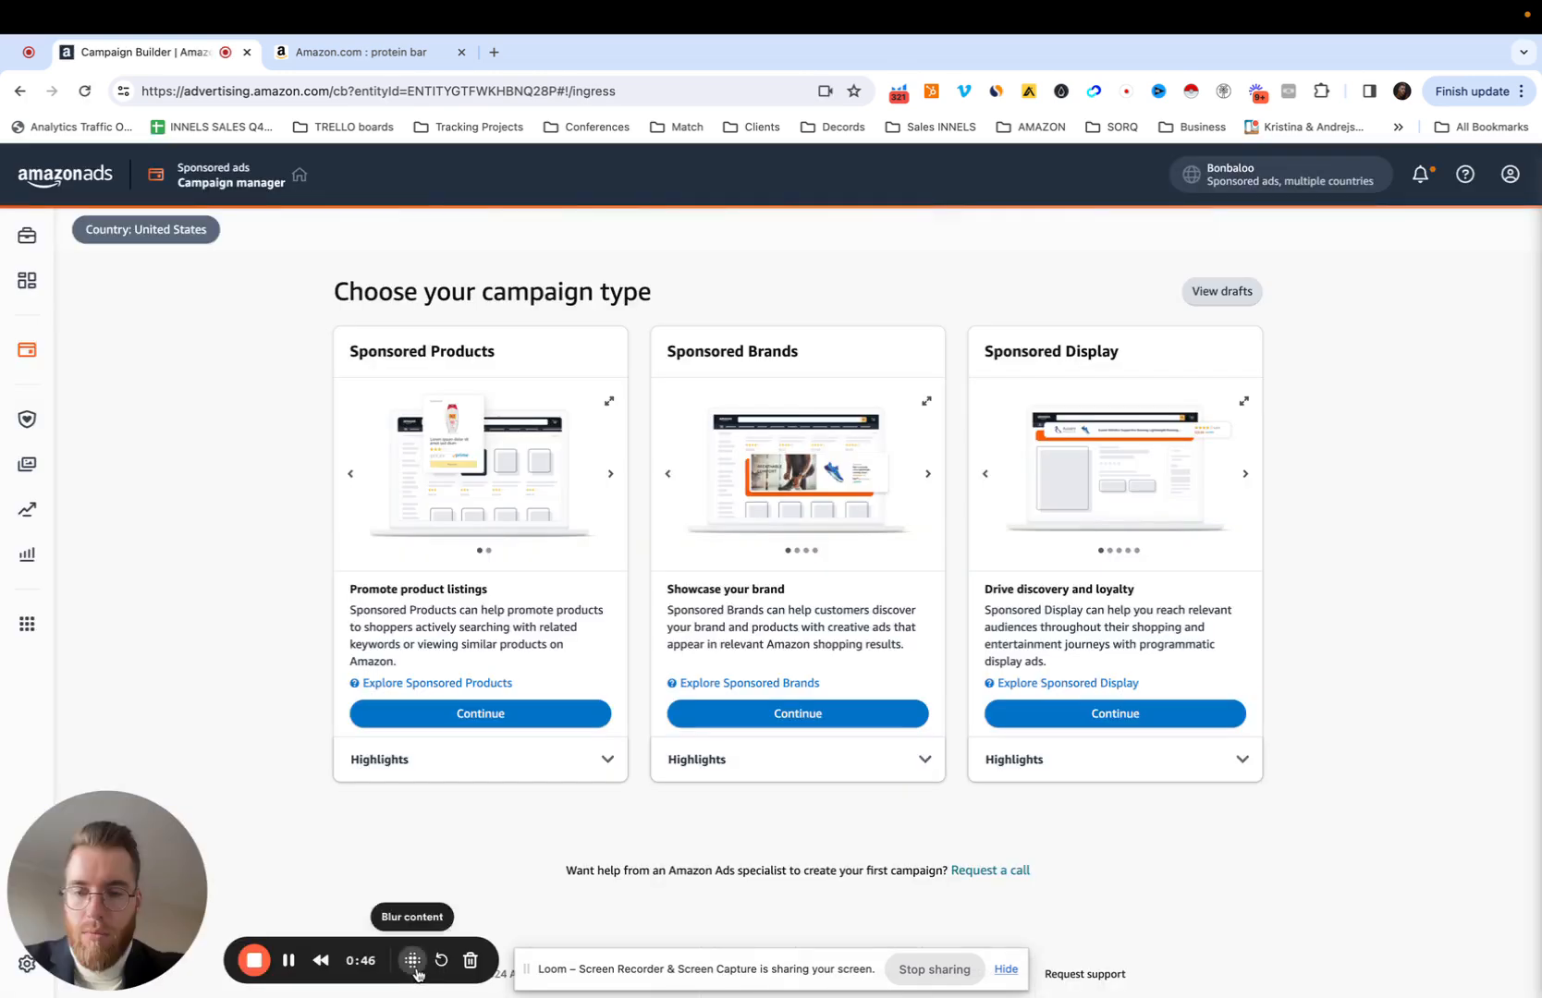
left_click(414, 961)
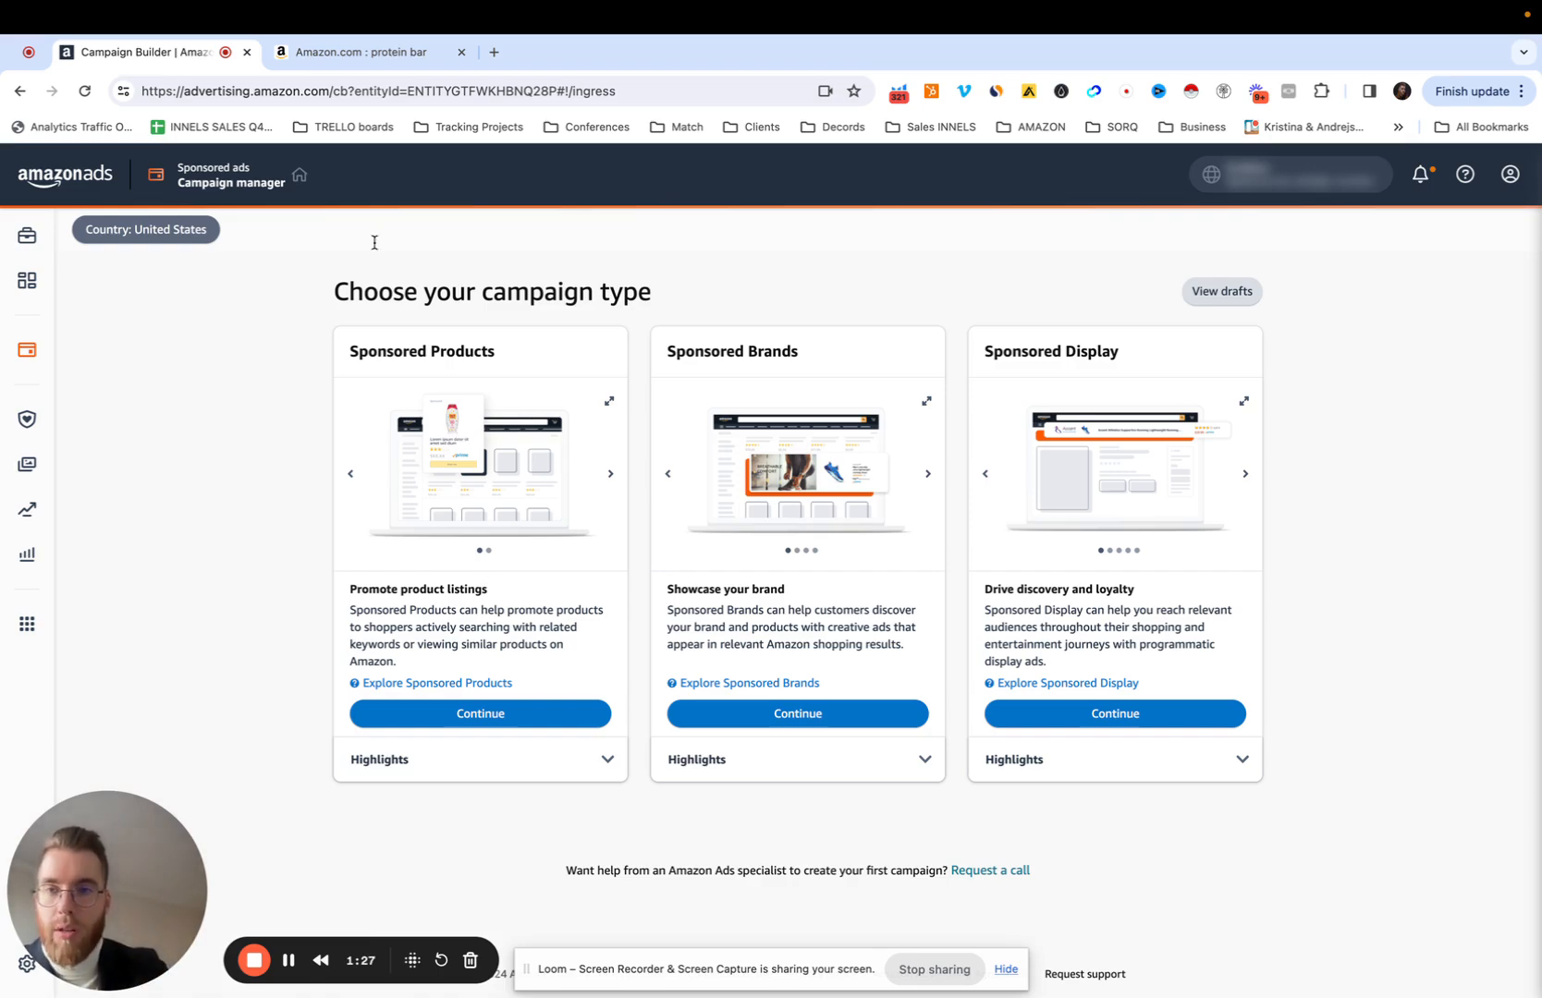
- Switch to the protein bar search results and open the sponsored Rise Whey Protein Bars Almond Honey listing in a new tab
left_click(360, 52)
scroll(791, 533, "down", 10)
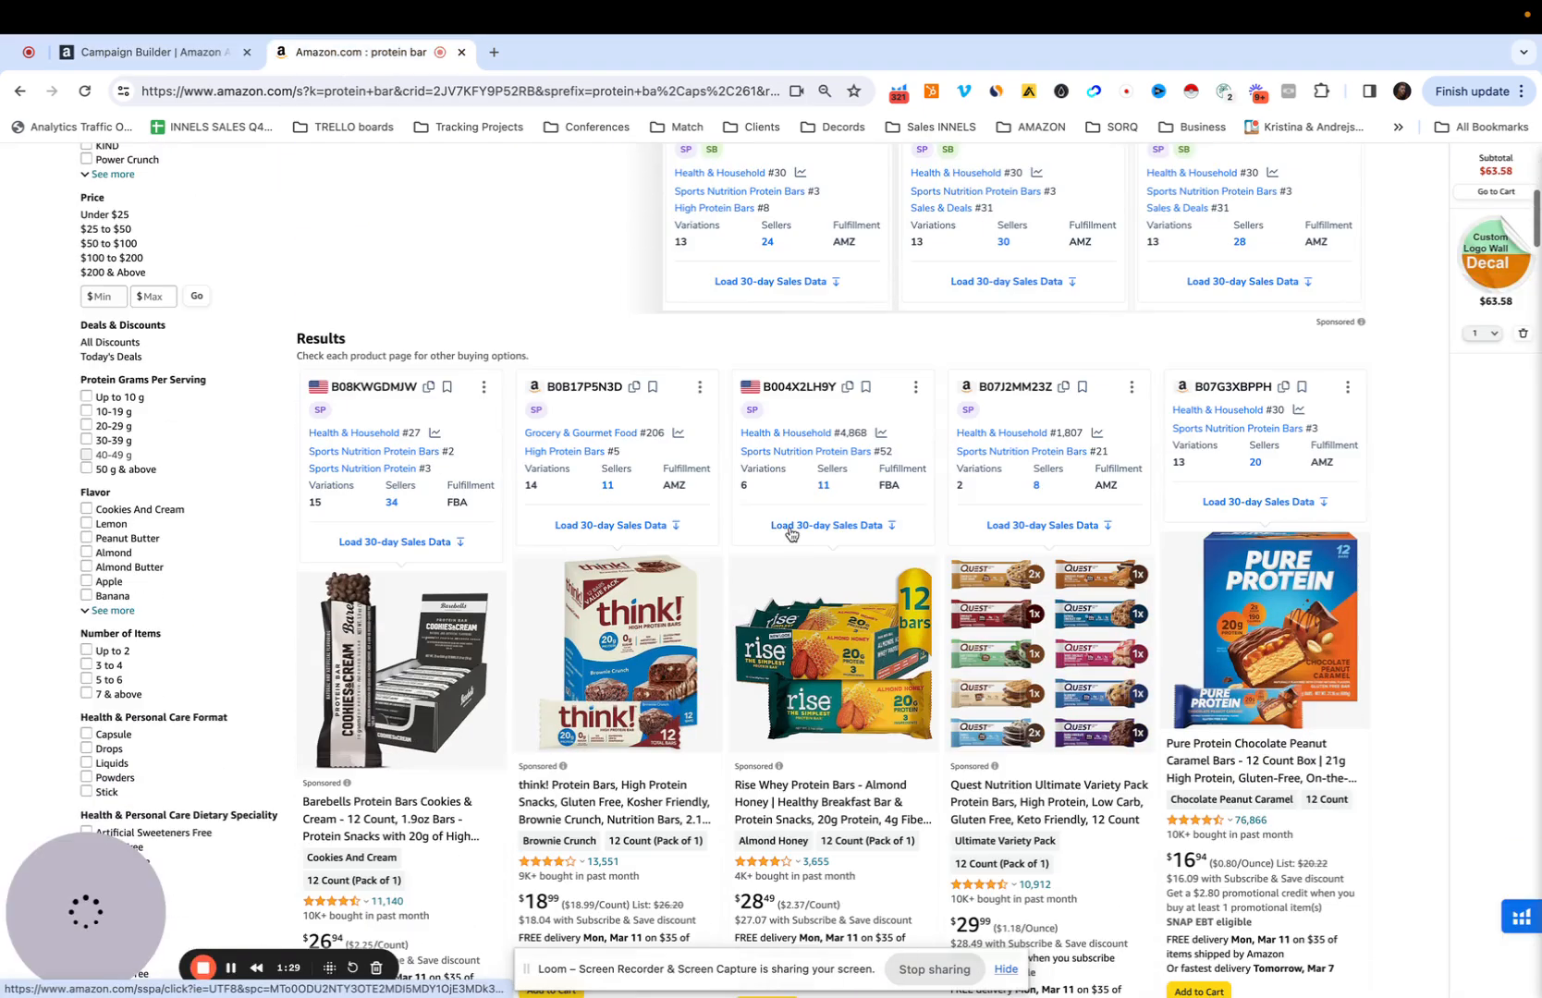
scroll(791, 533, "down", 2)
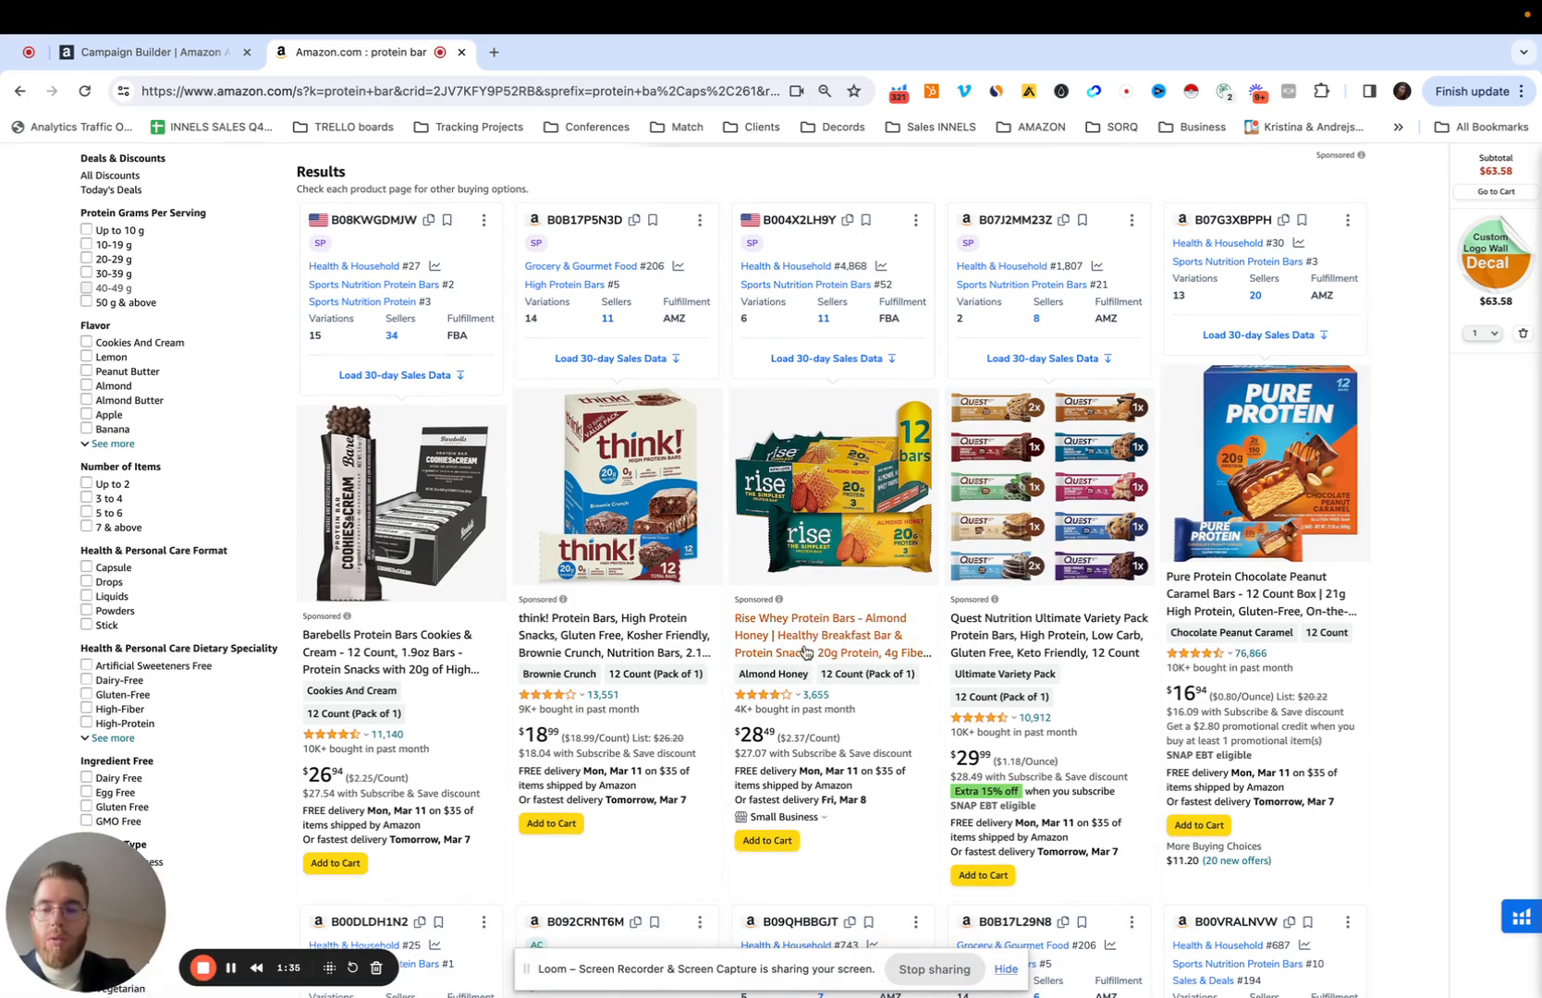
left_click(829, 553, "super")
left_click(561, 53)
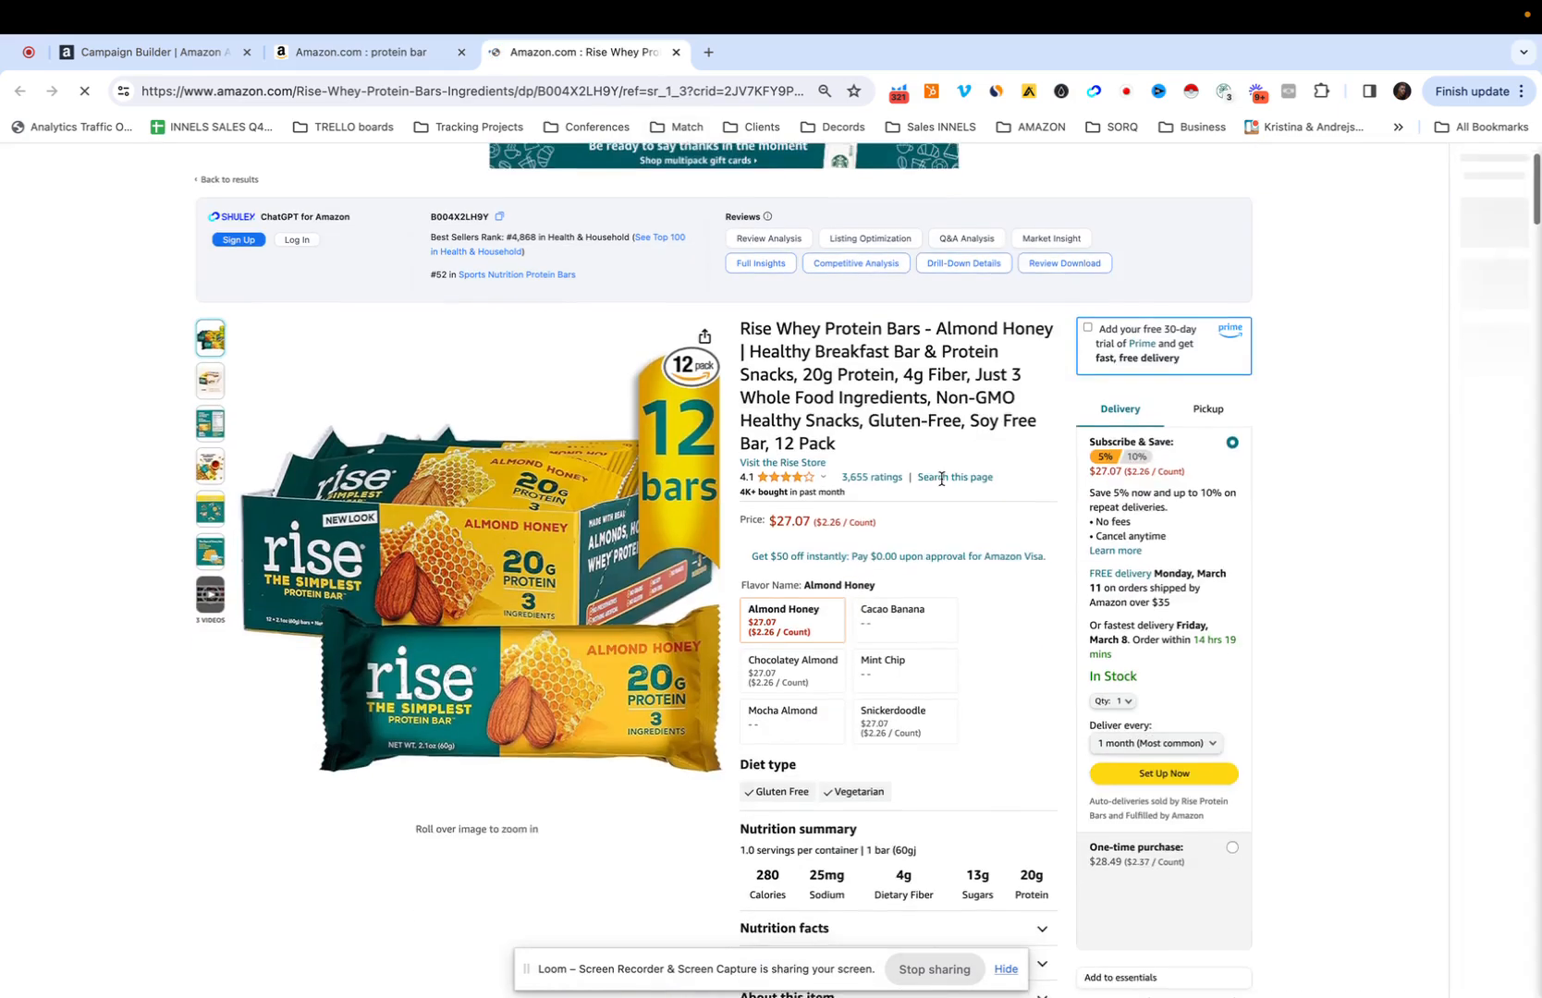
- Examine the Rise product page for sponsored placements, down to the "4 stars and above" carousel
scroll(950, 427, "down", 6)
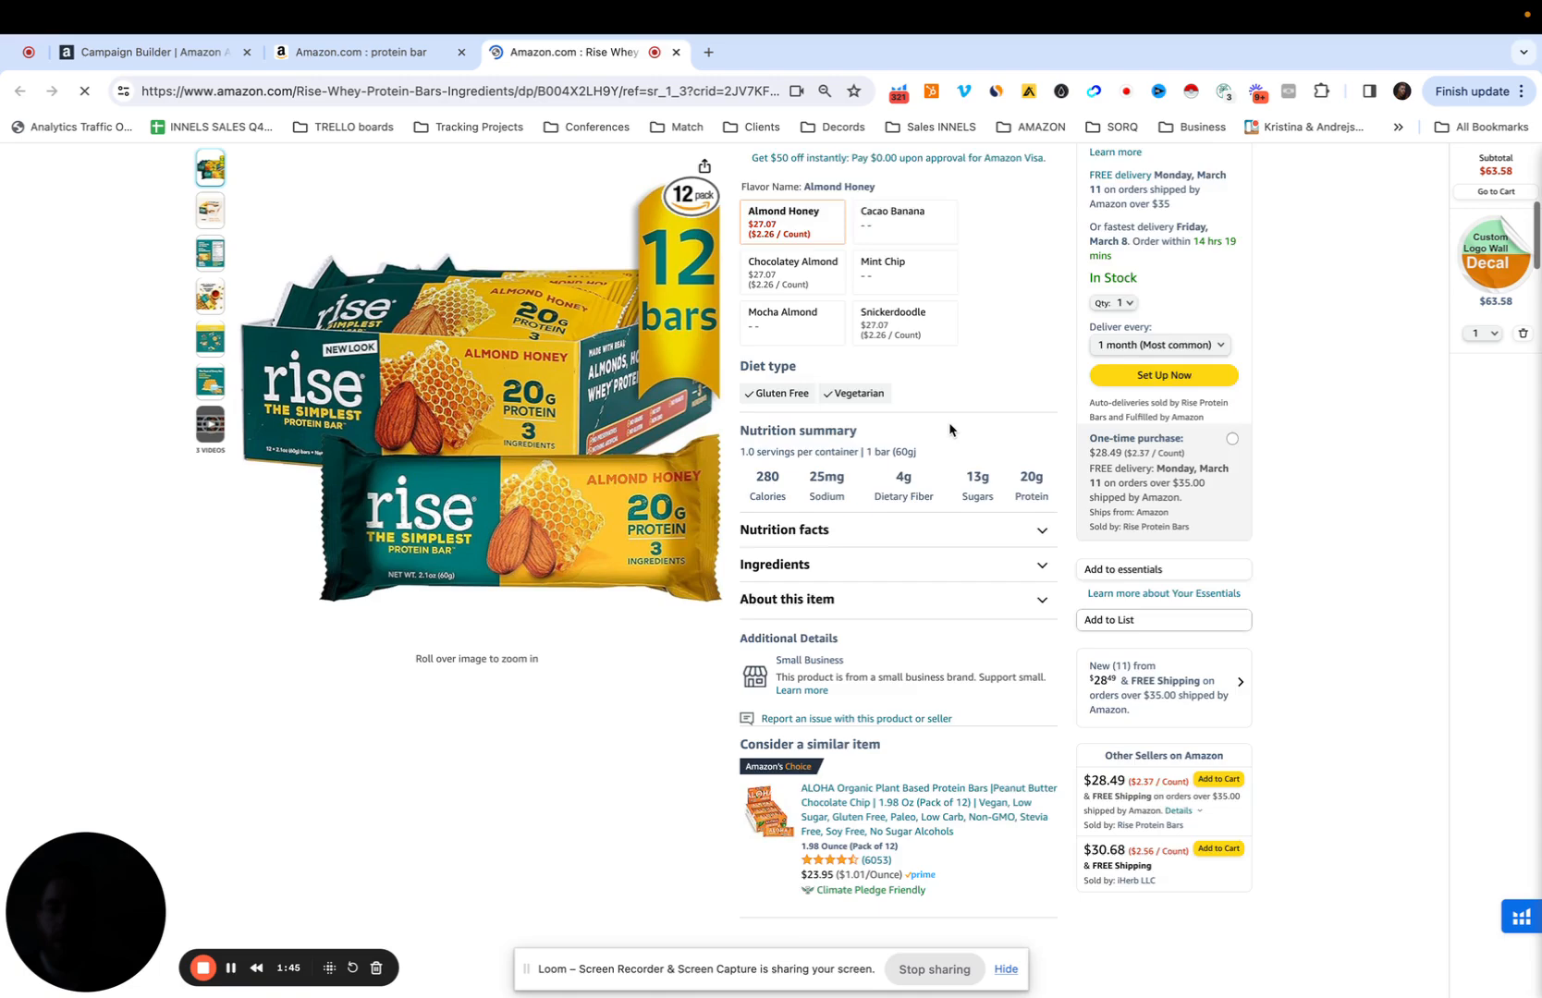
scroll(950, 427, "down", 3)
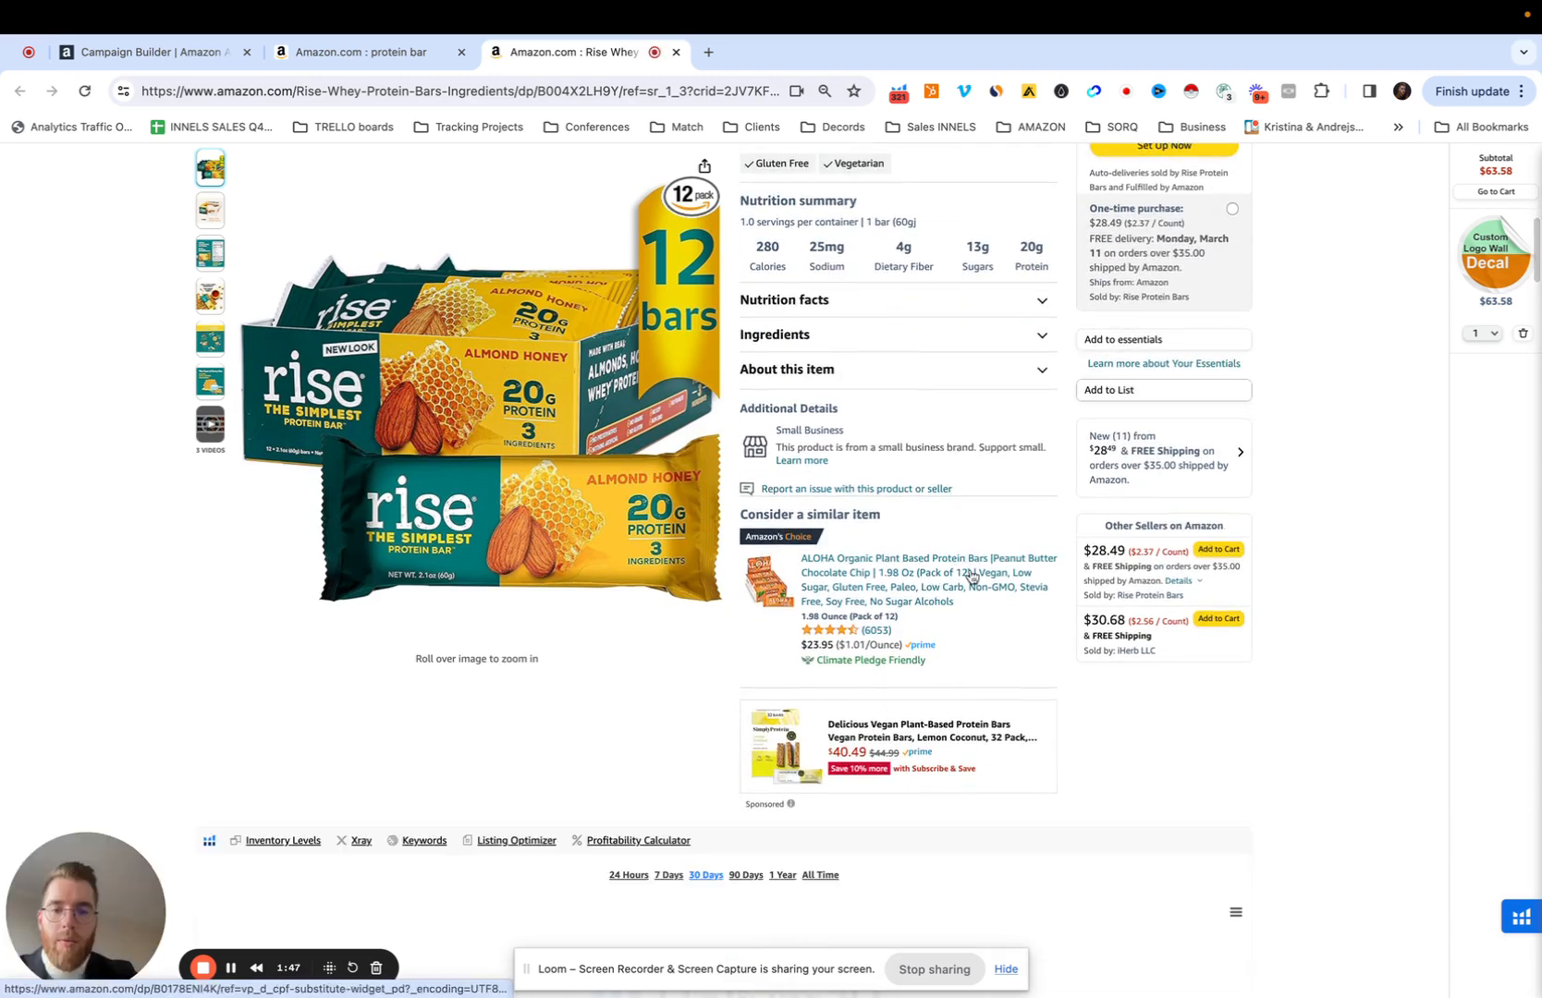
scroll(810, 790, "down", 15)
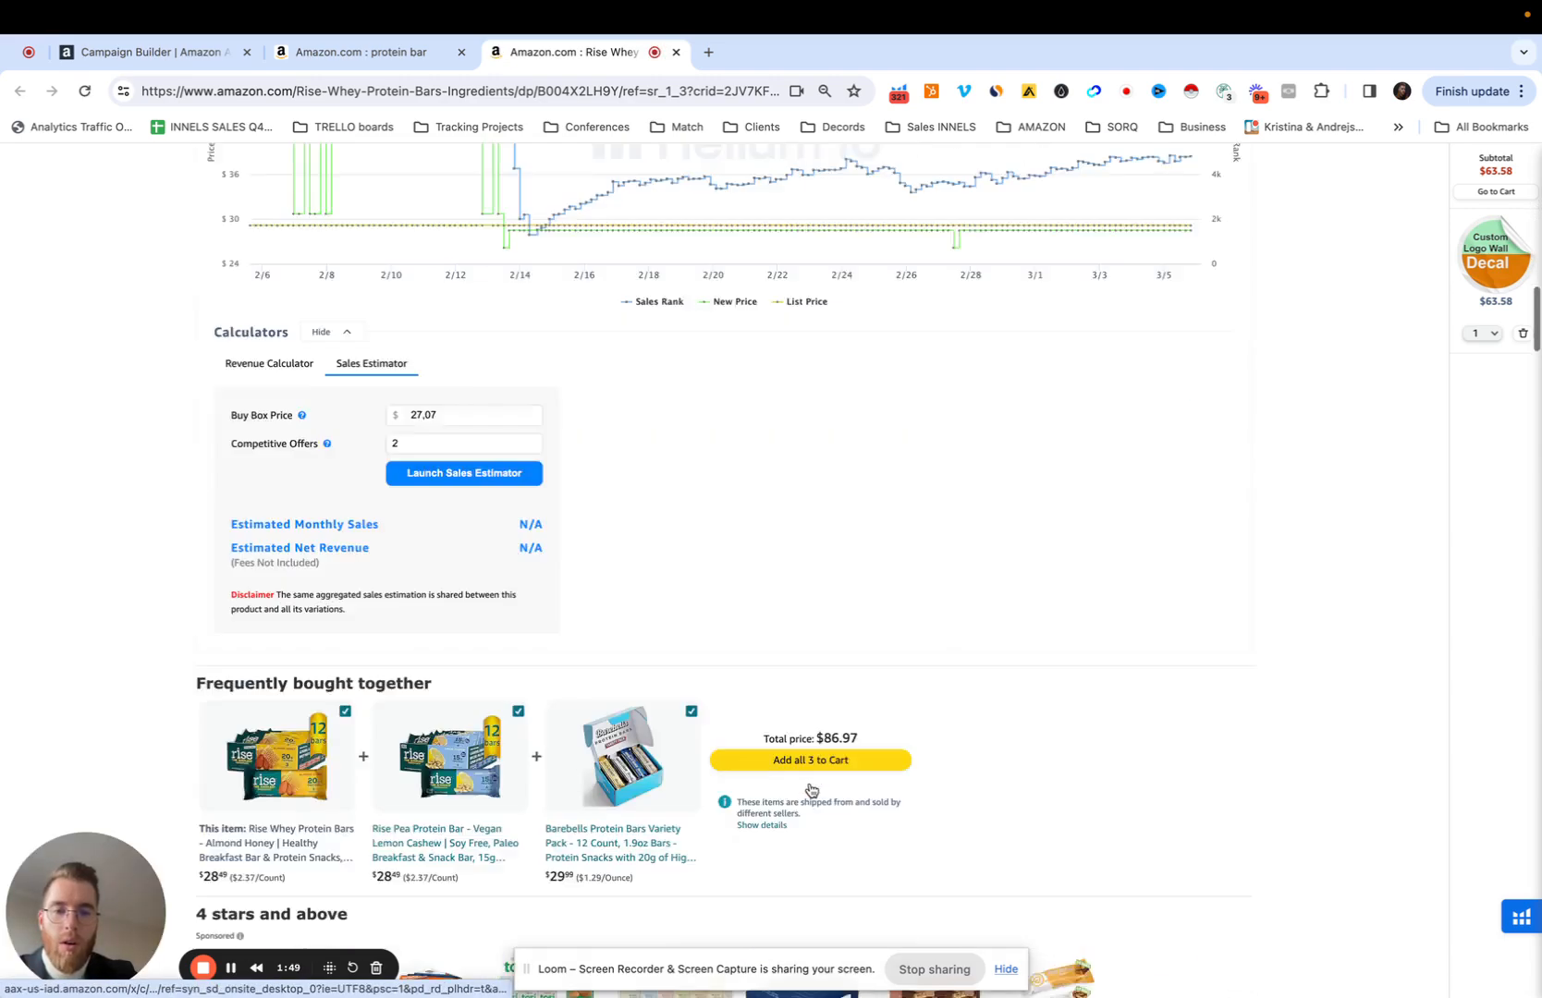
scroll(810, 790, "up", 3)
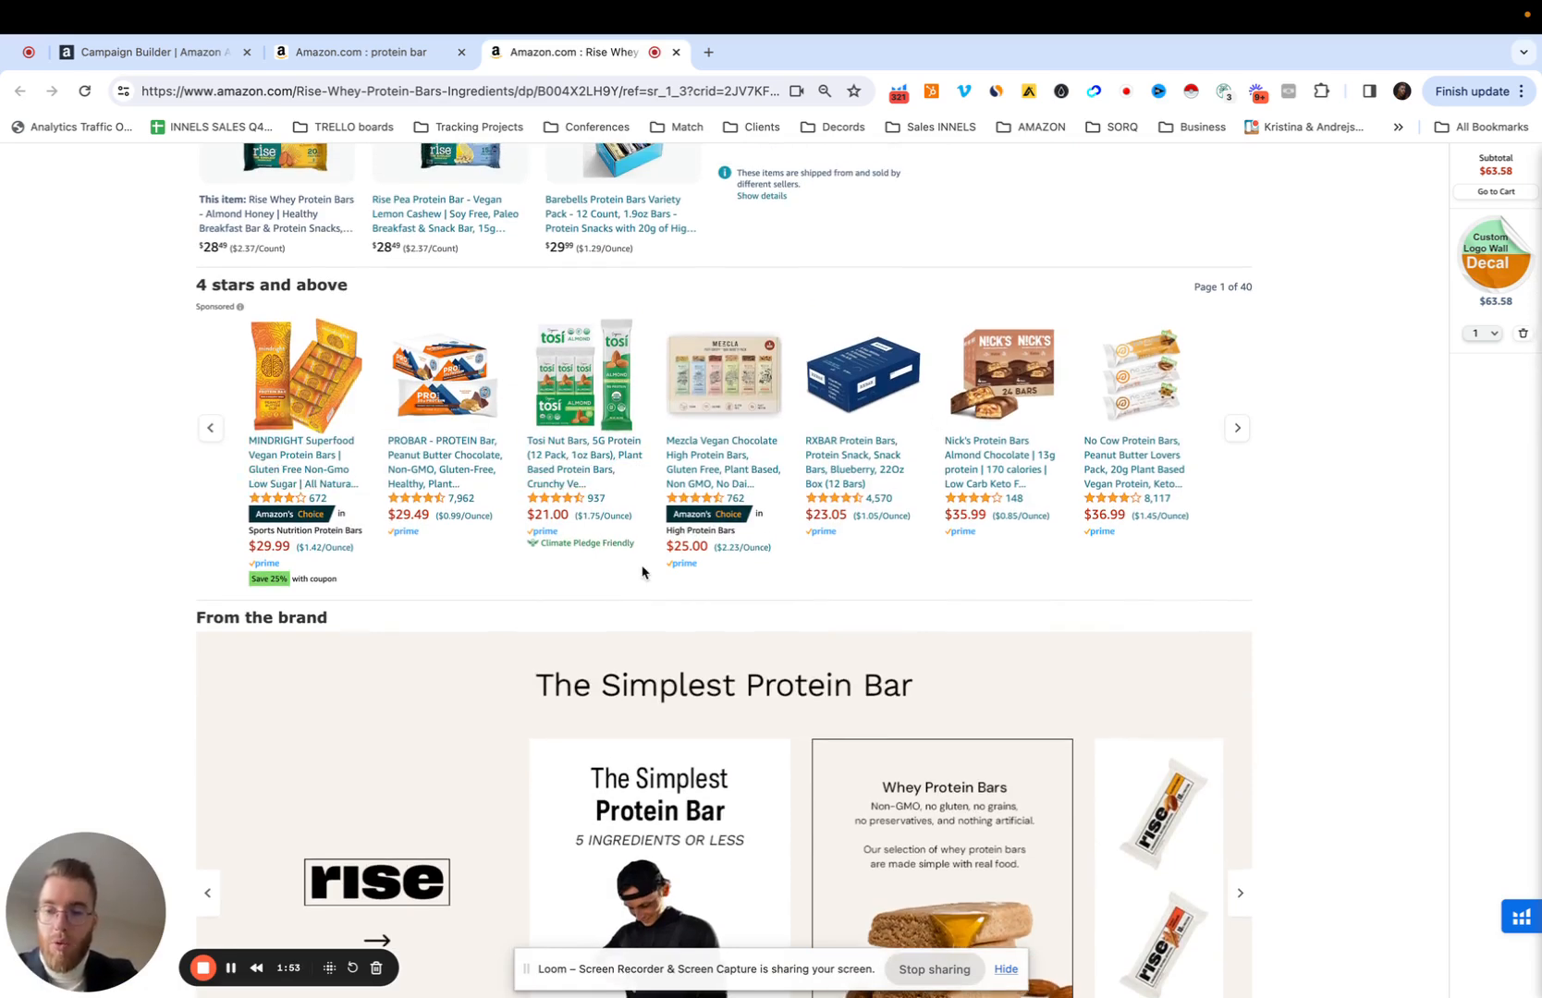
- Return to the campaign type selection and enlarge the Sponsored Brands ad format preview
left_click(370, 52)
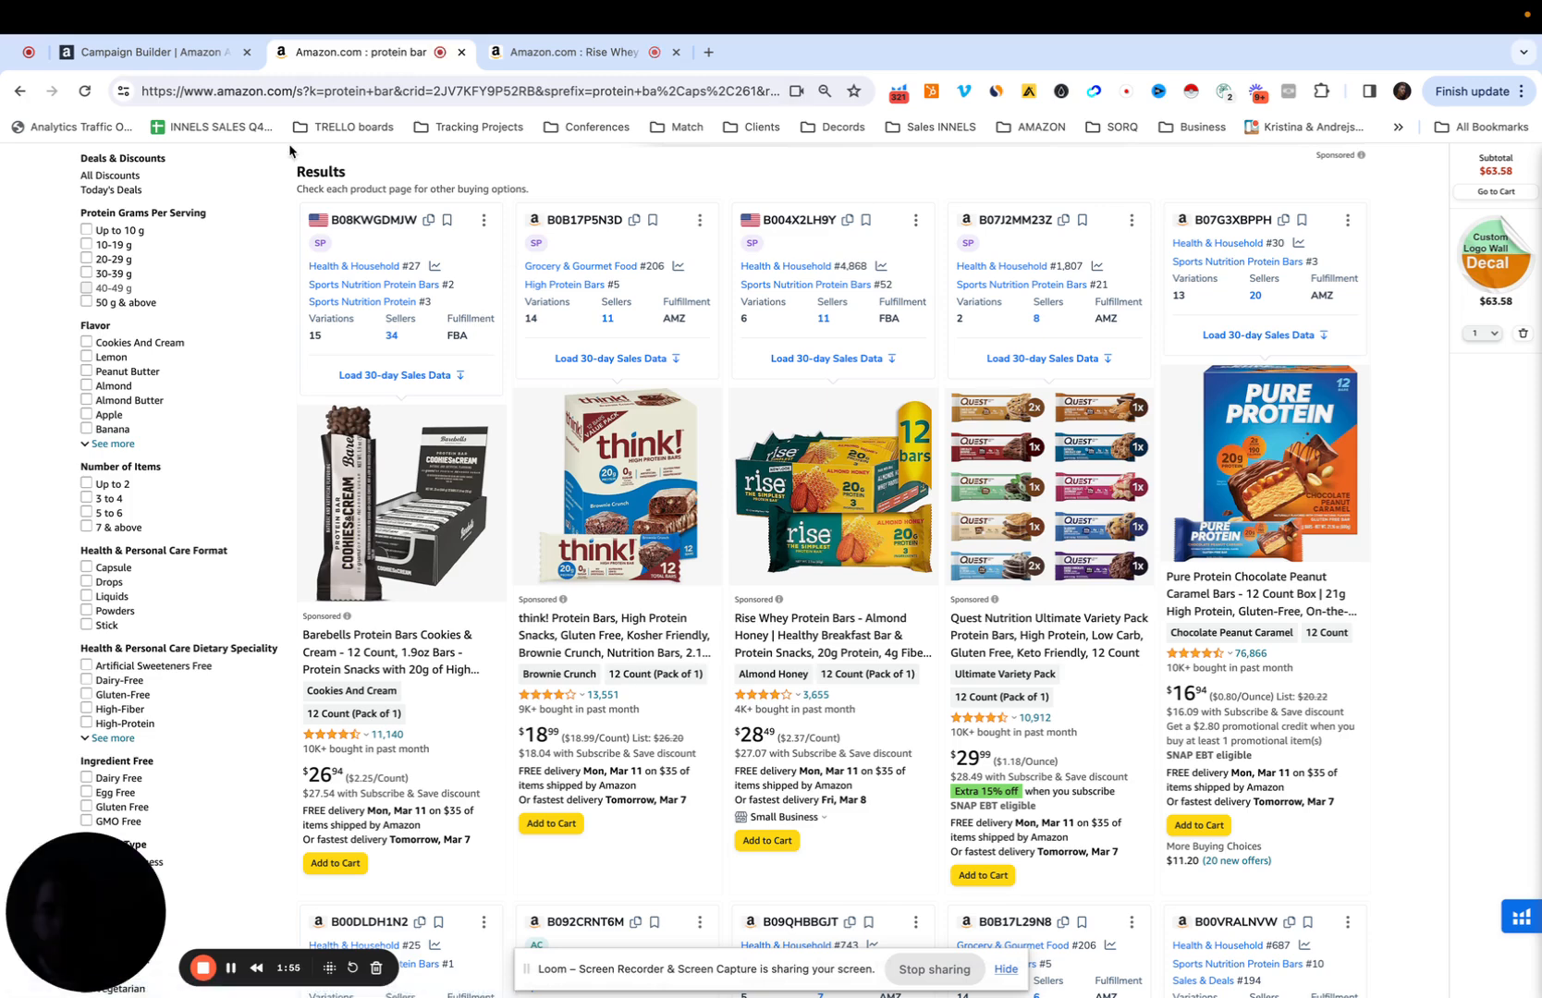
left_click(152, 53)
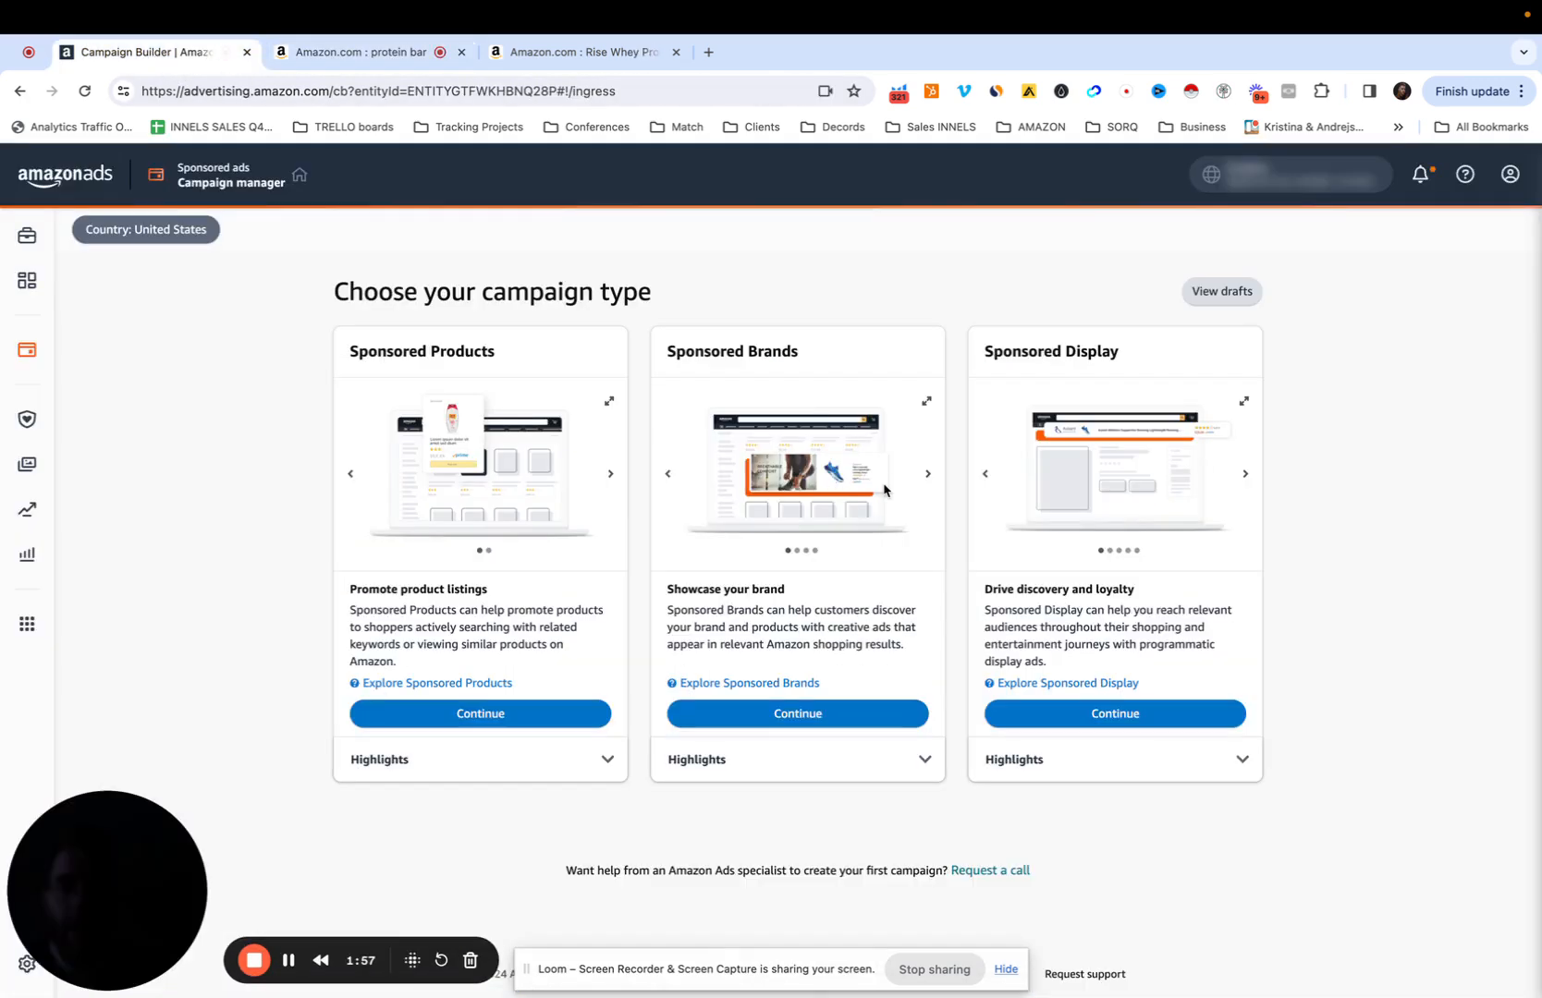
left_click(926, 402)
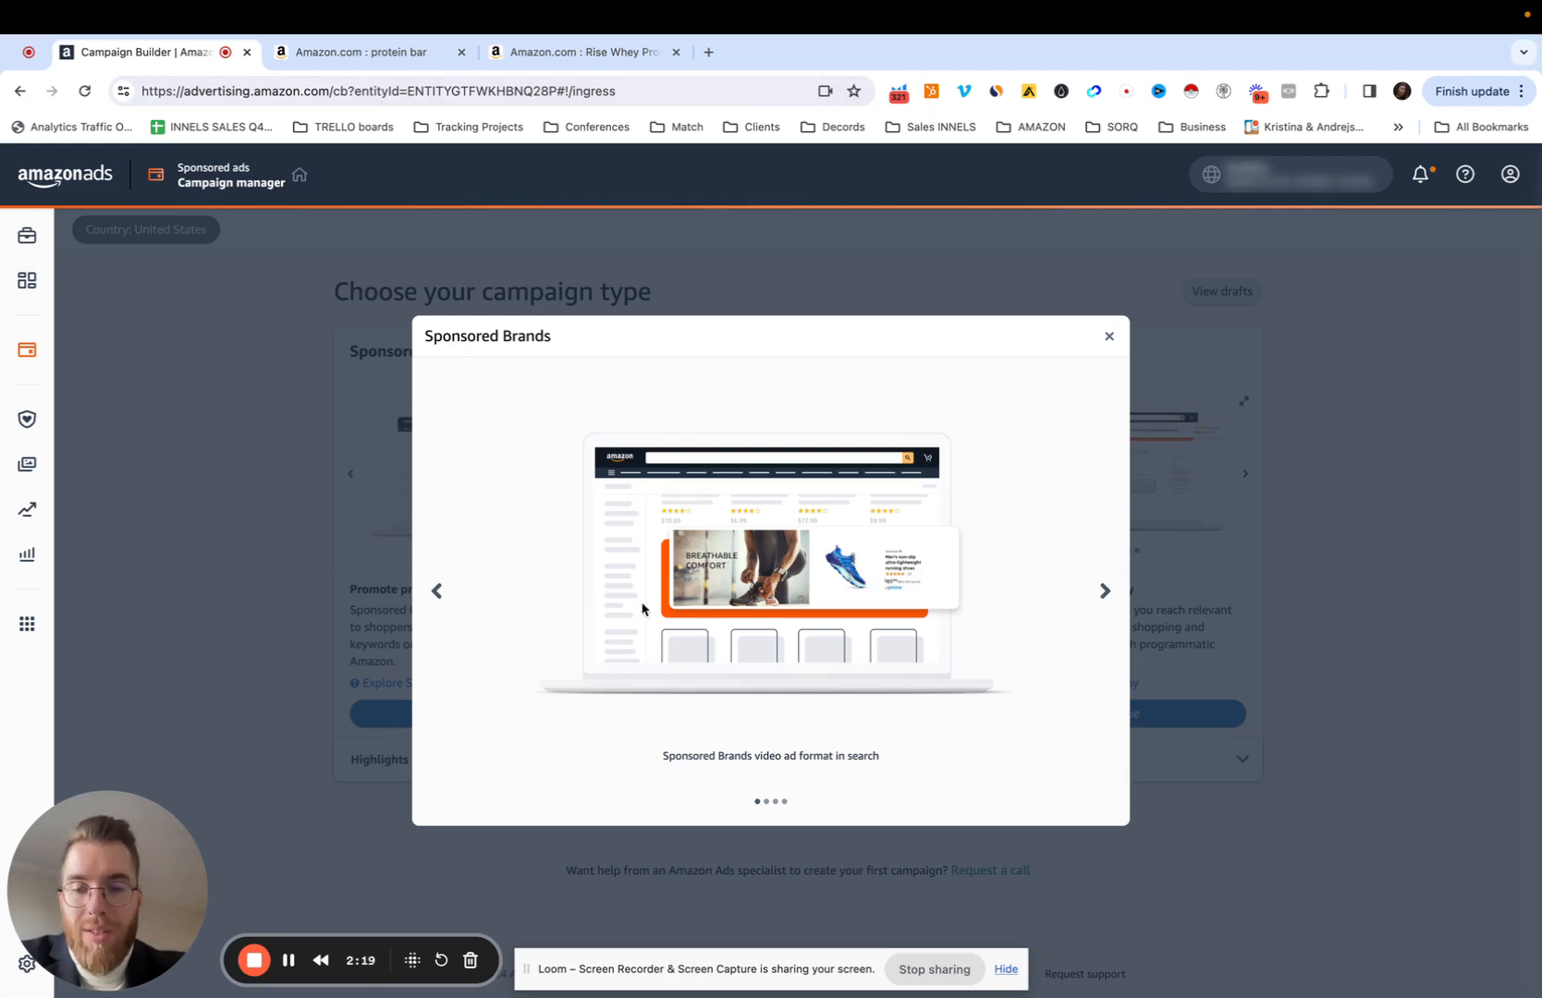
- Open the Pure Protein store from the sponsored brand banner in the protein bar results and look over its page
left_click(373, 56)
scroll(801, 737, "down", 3)
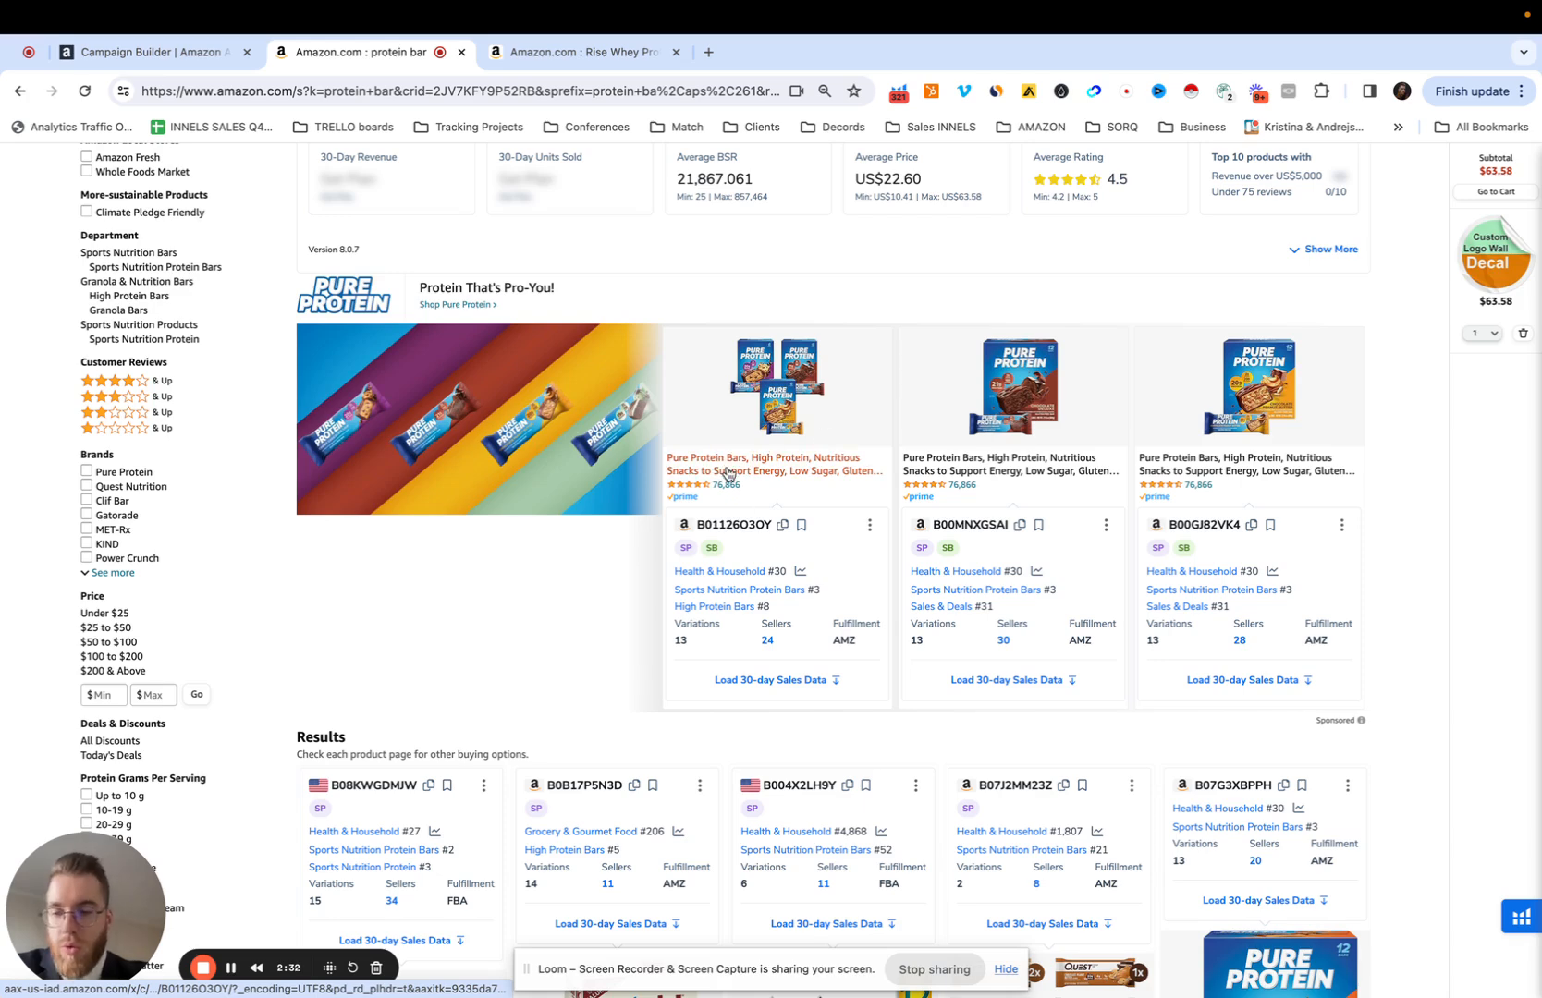
left_click(470, 308)
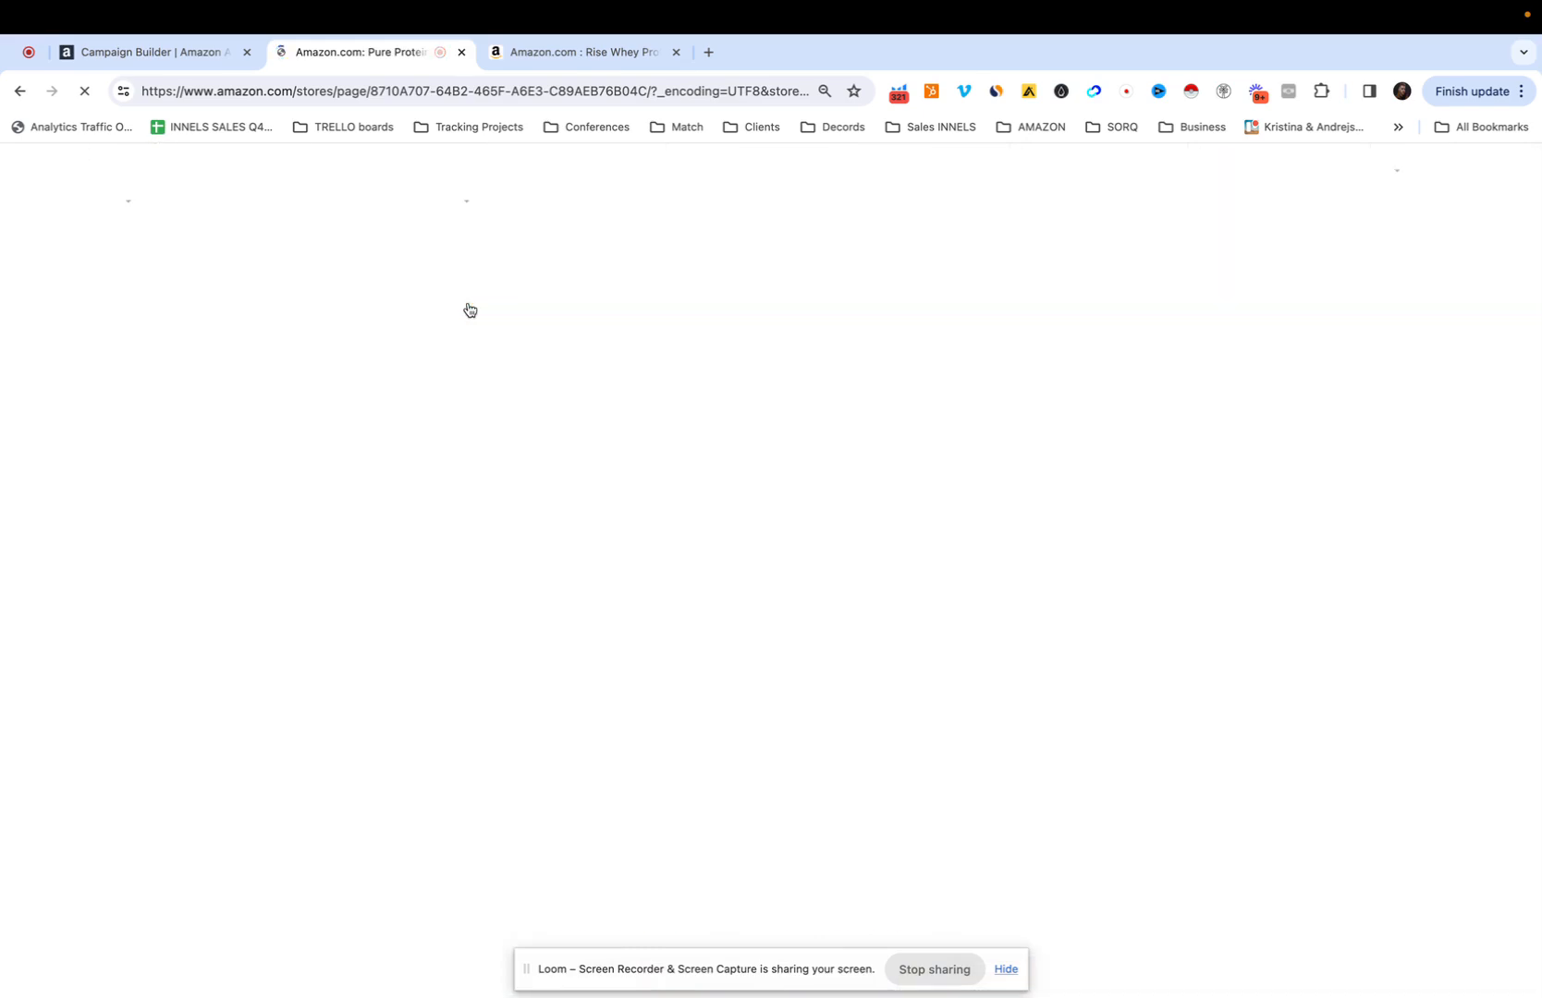
scroll(509, 500, "down", 6)
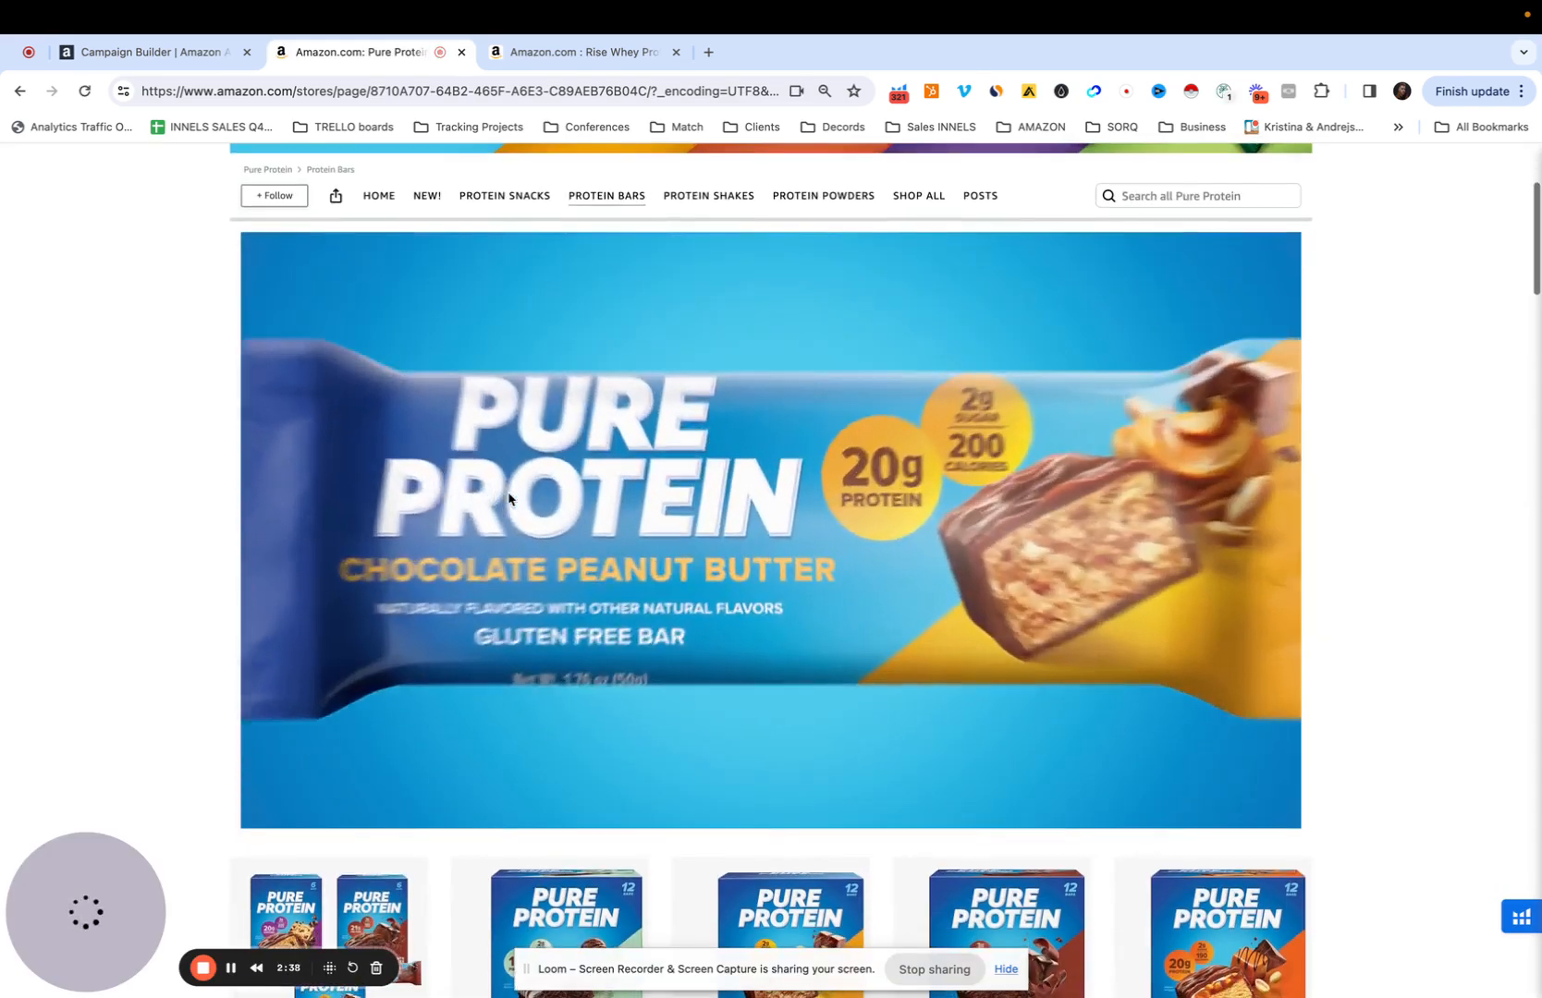
scroll(510, 499, "up", 4)
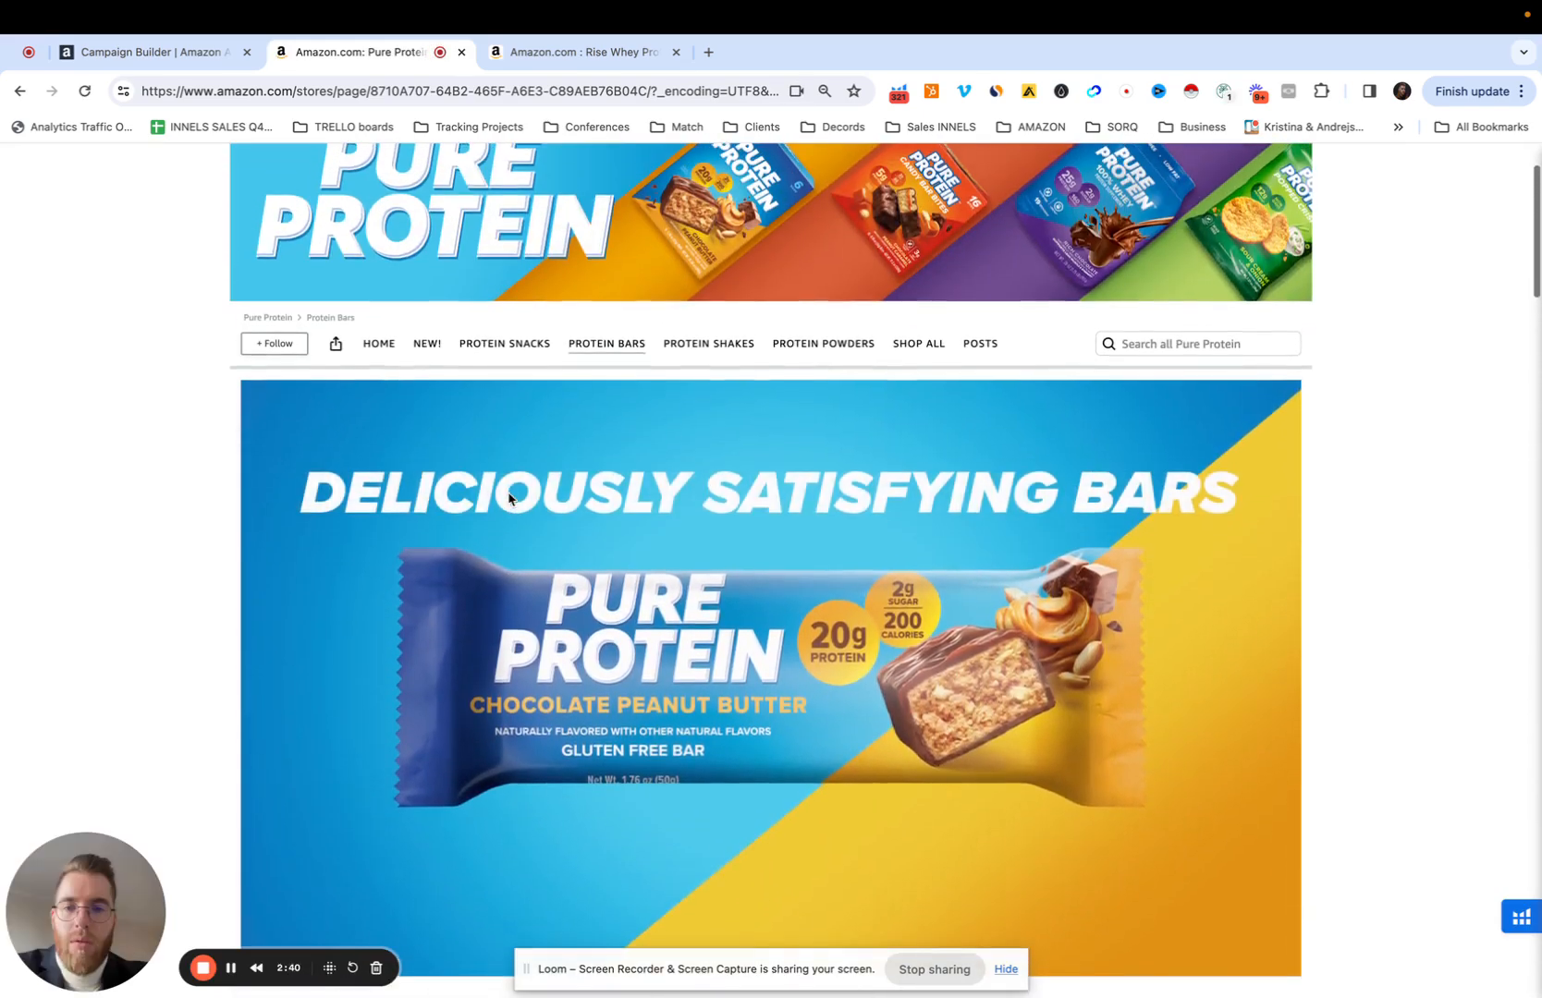
scroll(509, 499, "down", 1)
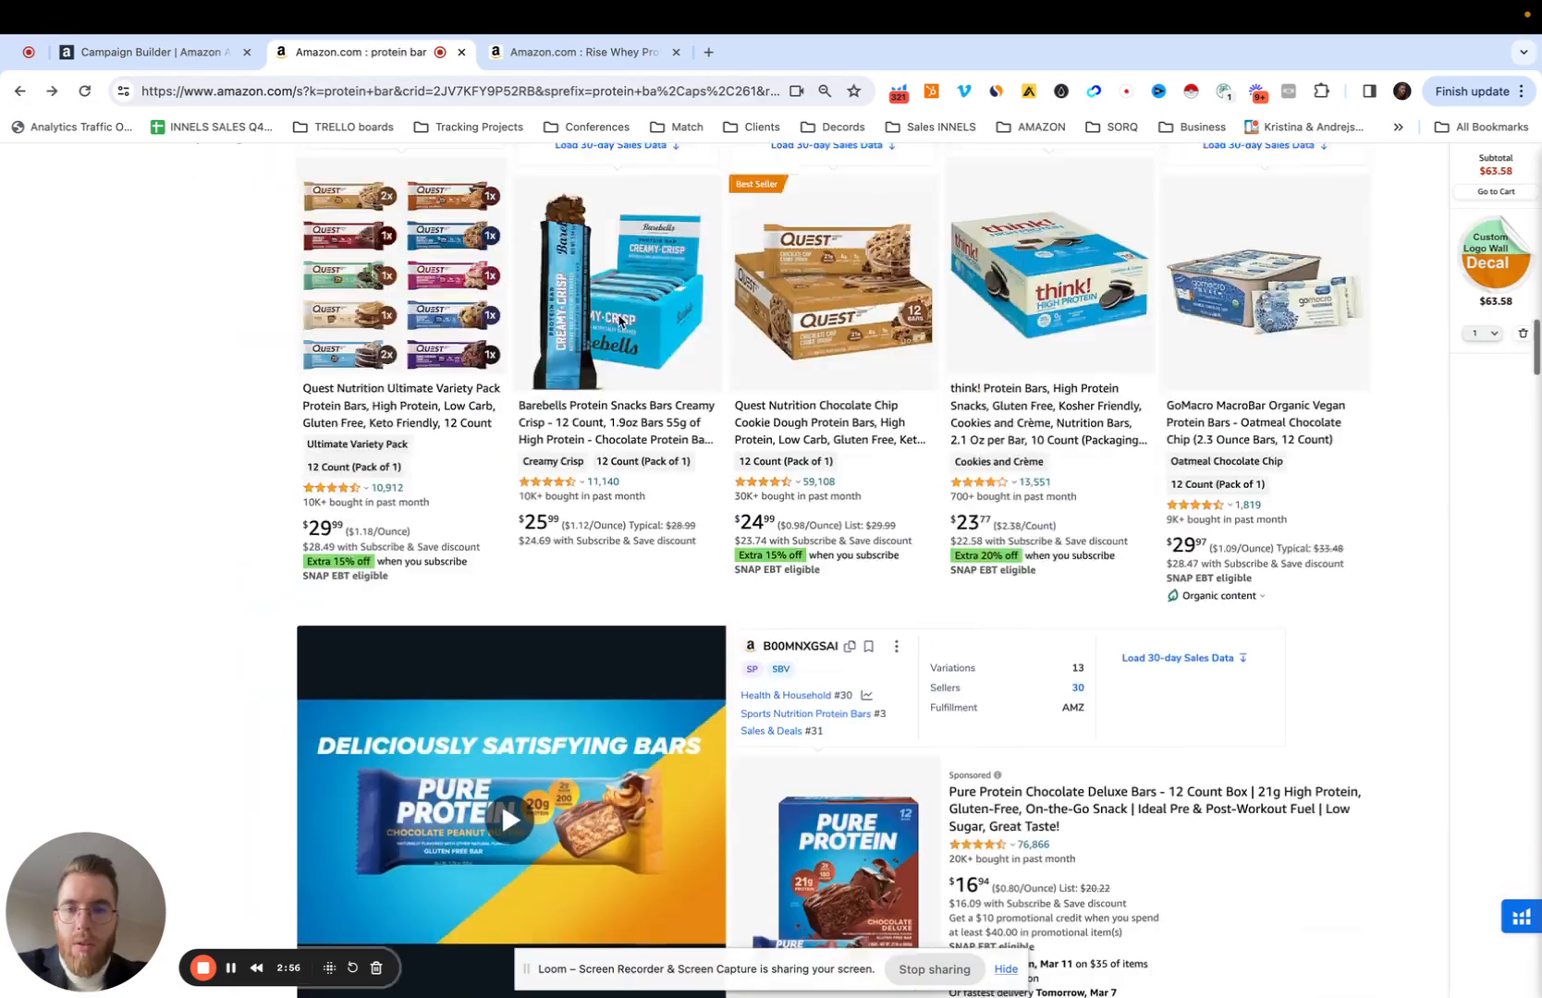
- Examine the protein bar search results for the Pure Protein sponsored video ad and the "4 stars and above" sponsored row
scroll(621, 321, "up", 7)
scroll(622, 320, "down", 12)
scroll(621, 320, "up", 1)
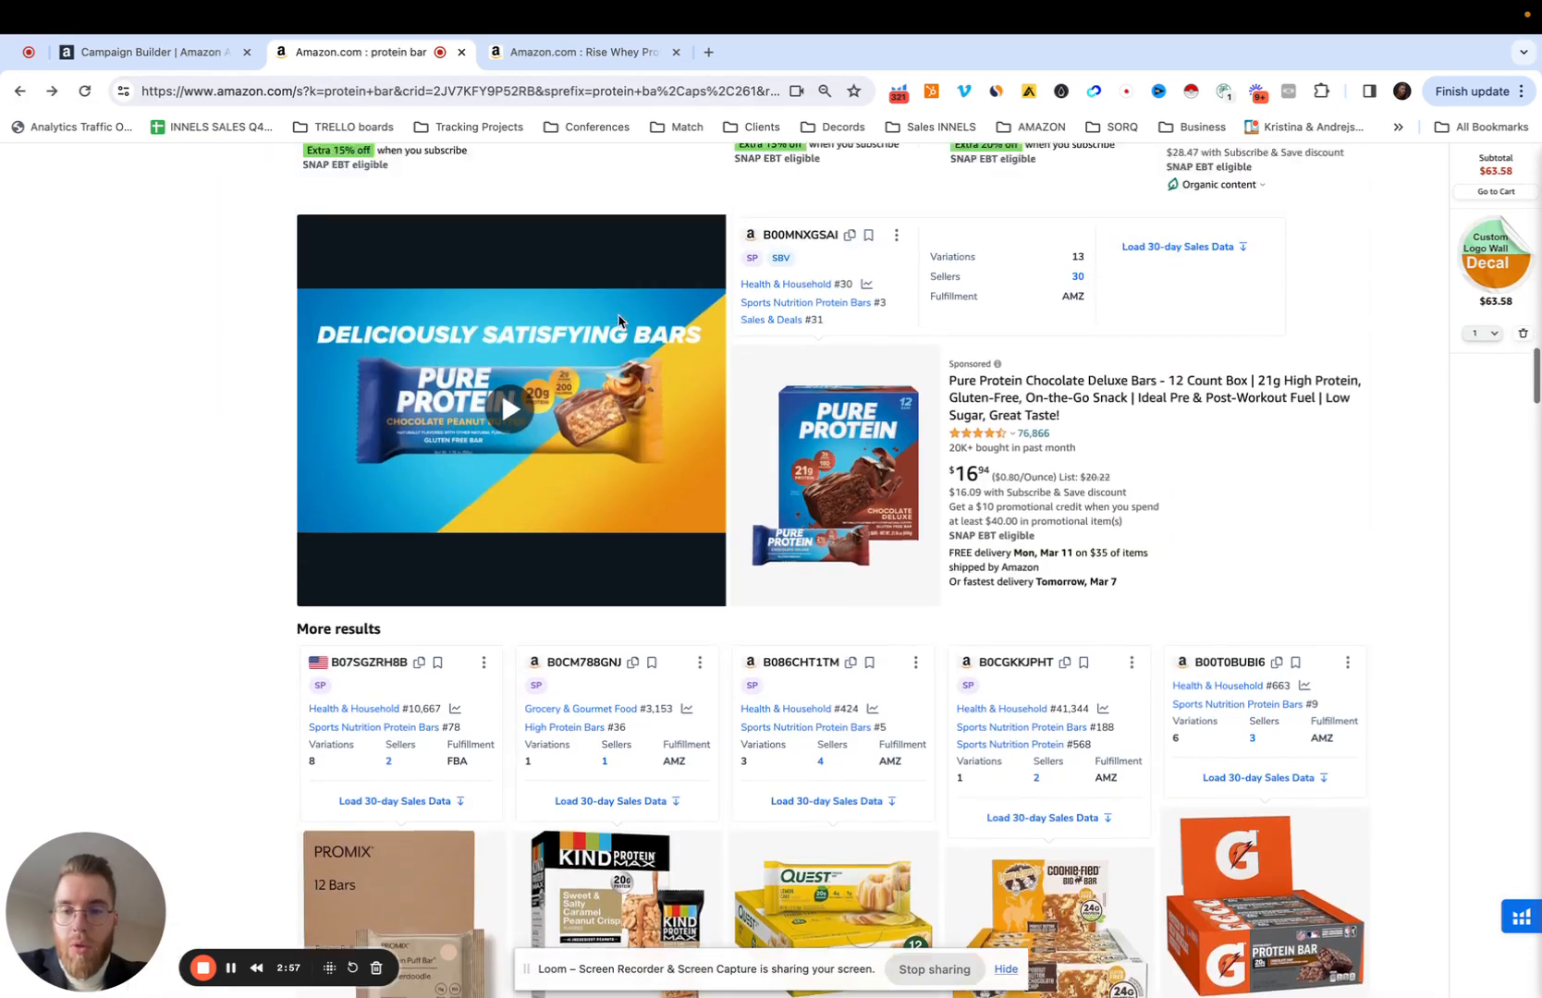
scroll(618, 321, "up", 1)
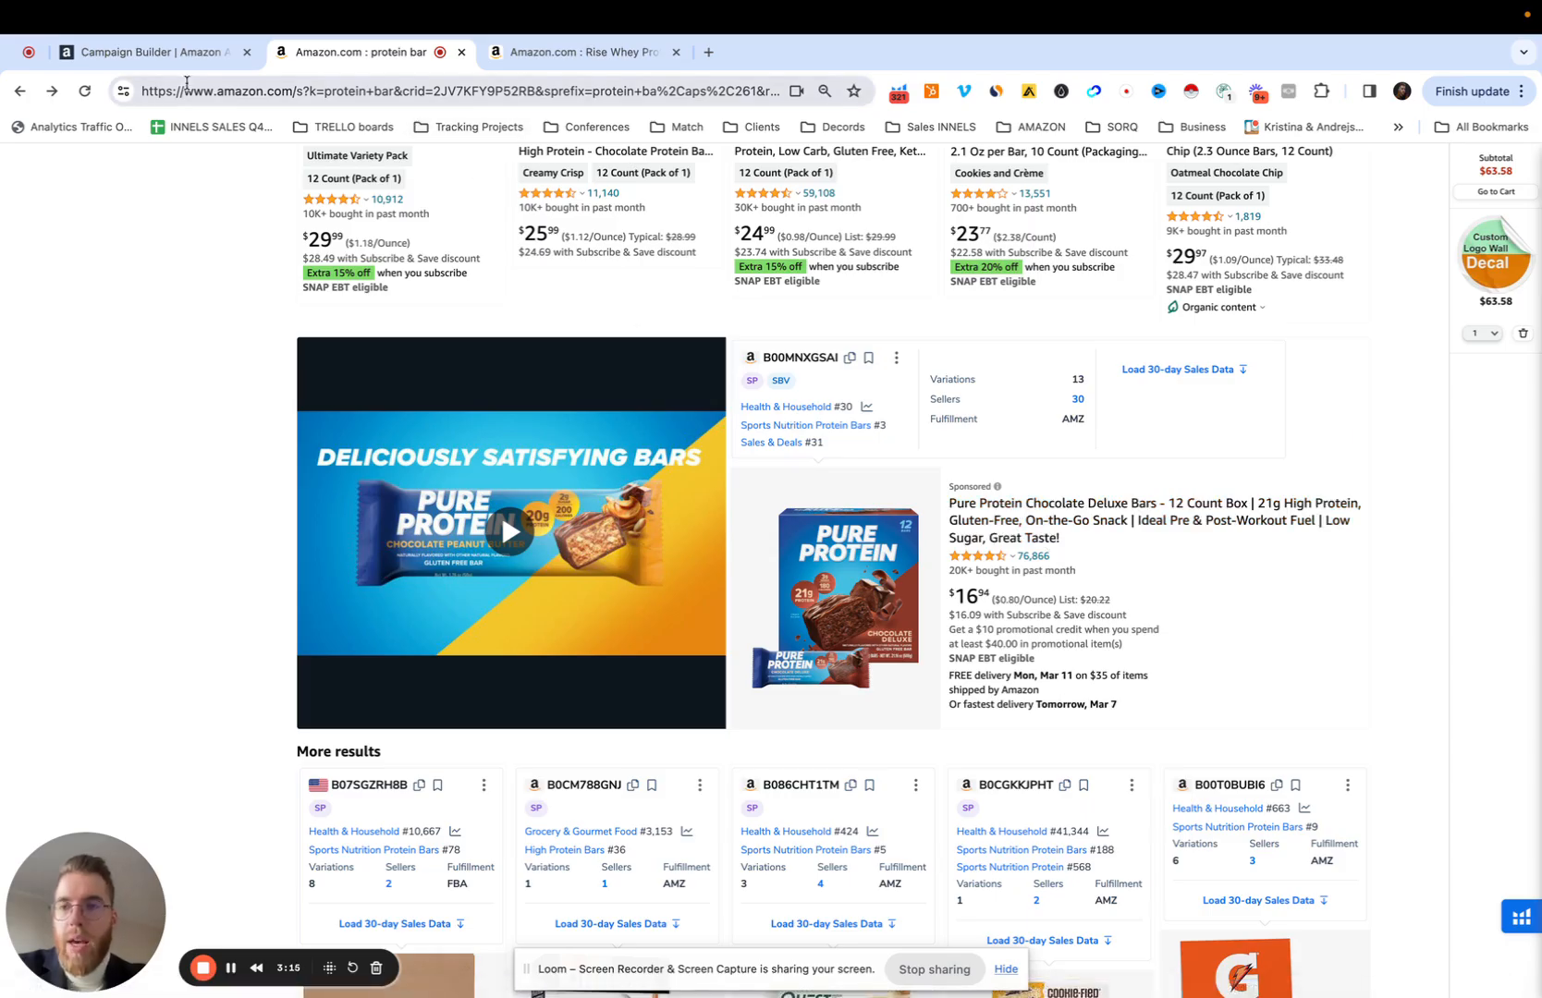
scroll(693, 325, "down", 15)
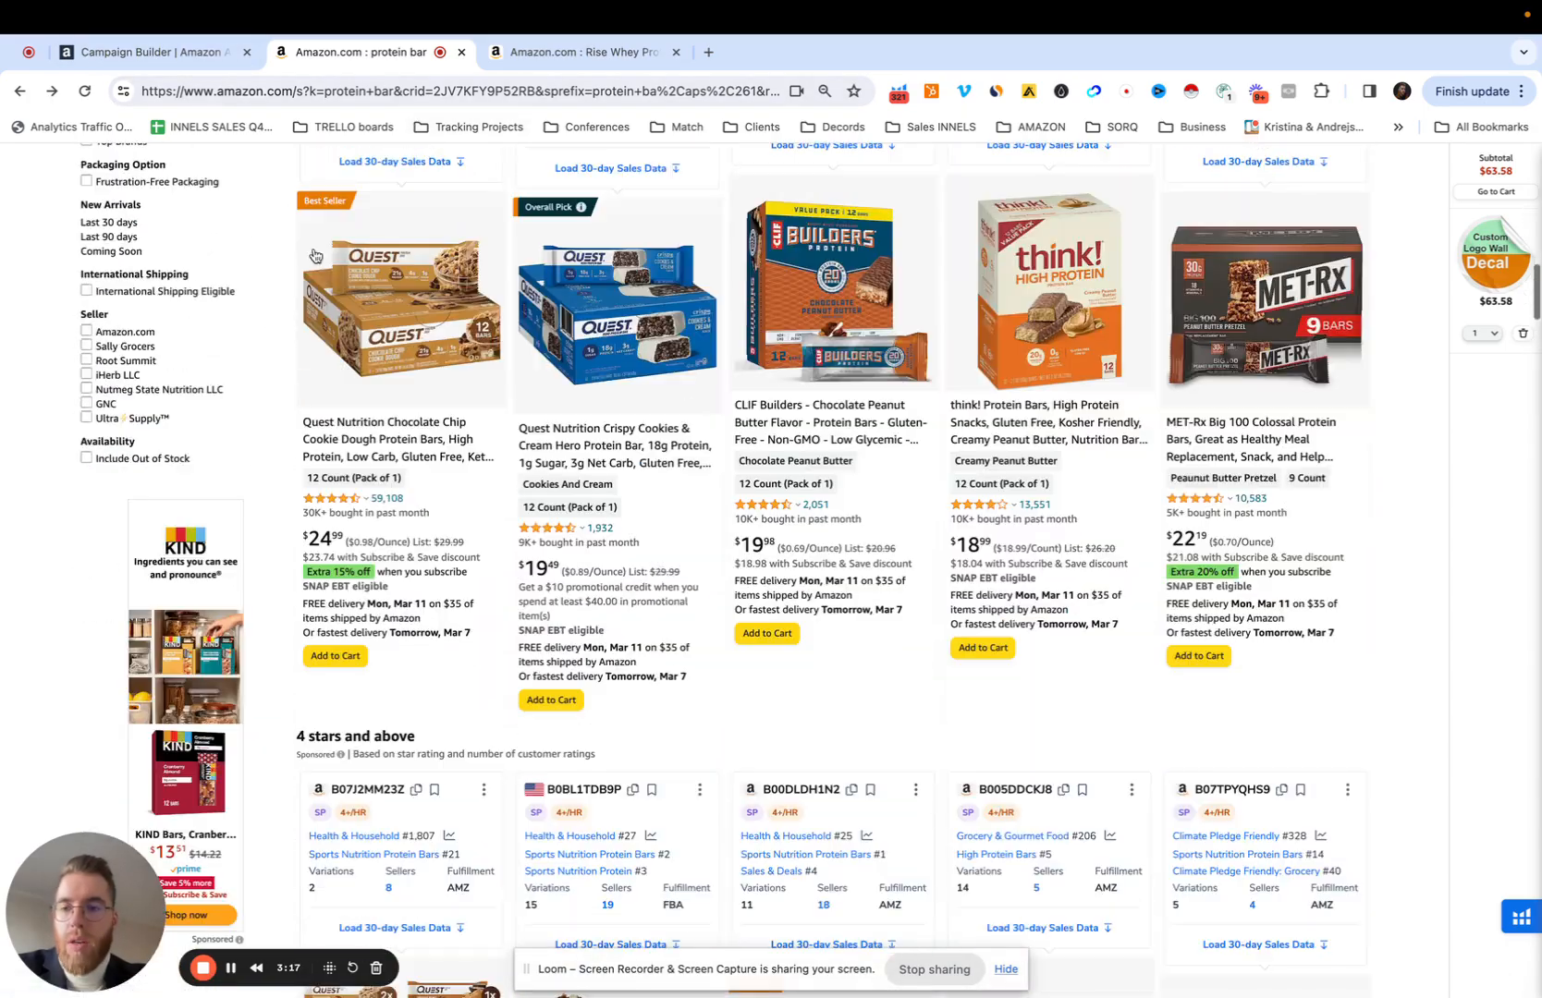
scroll(161, 535, "down", 2)
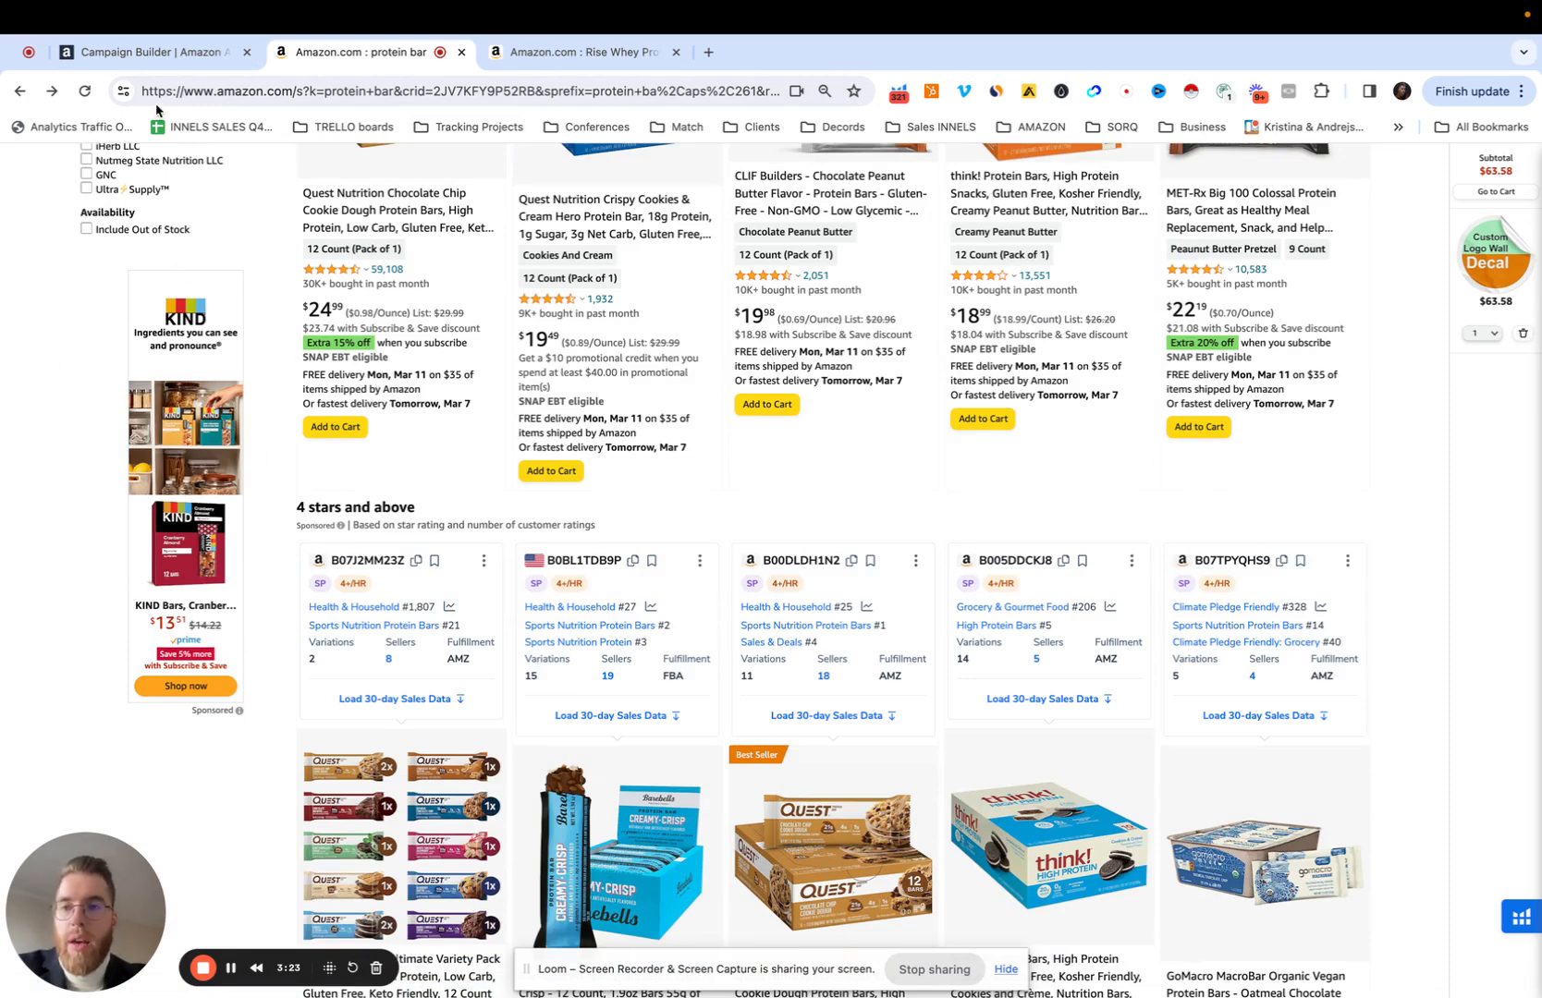
- Return to the campaign builder, close the Sponsored Brands preview and continue with a Sponsored Products campaign
left_click(147, 53)
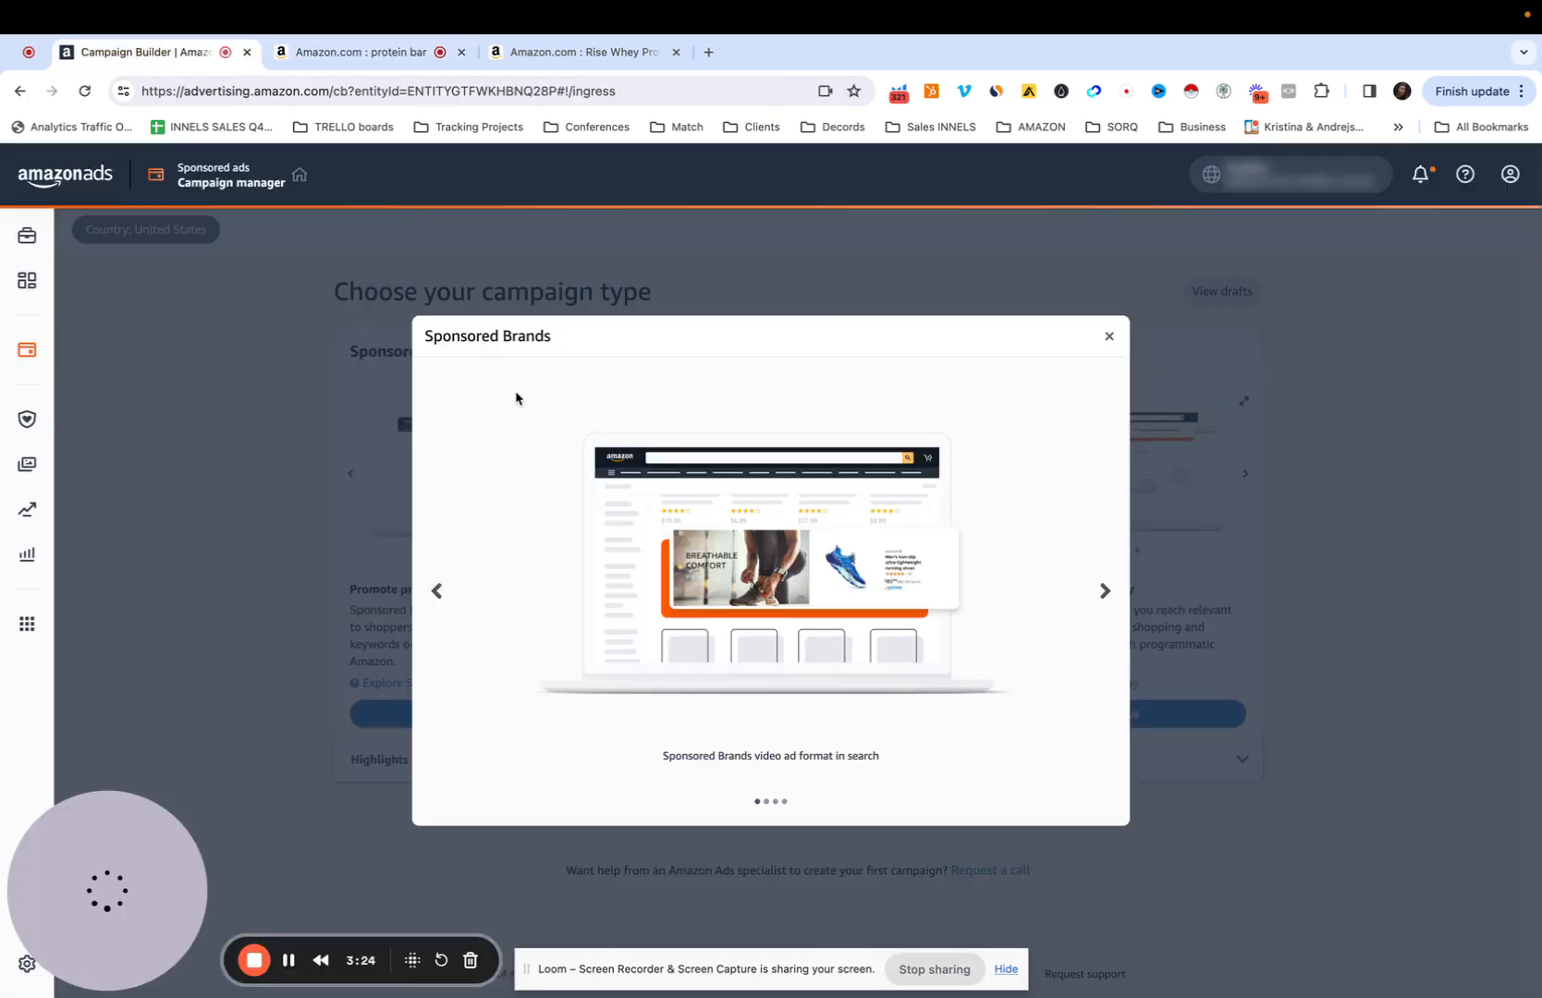
left_click(1109, 336)
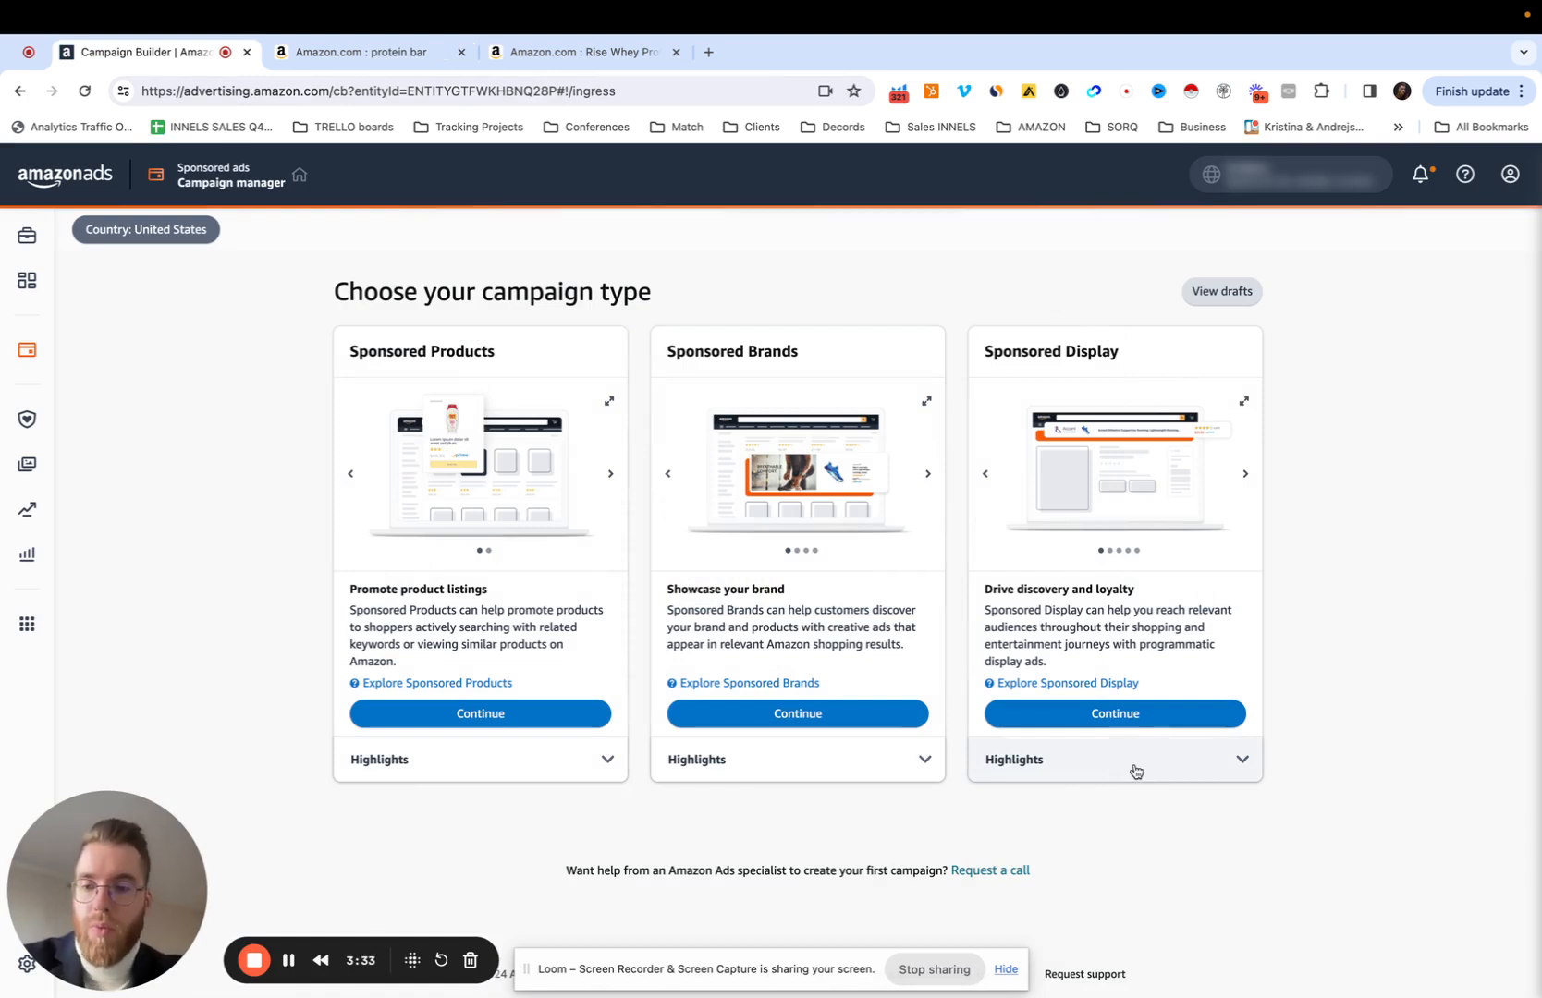
left_click(480, 716)
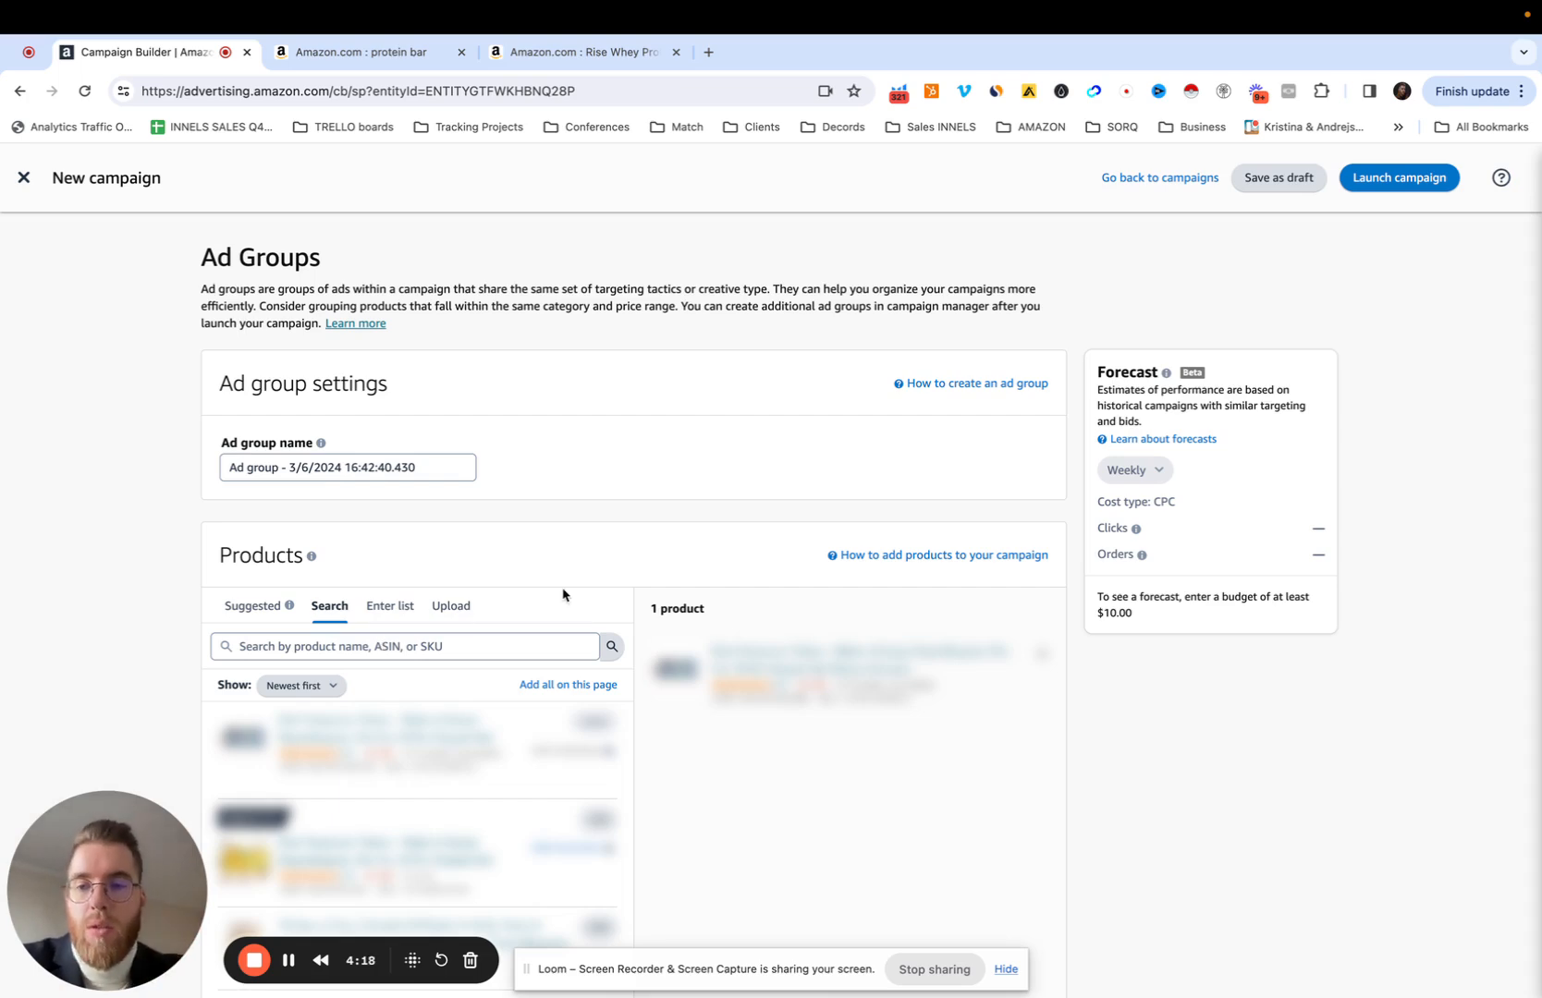
- Set the automatic targeting of the new campaign to use bids by targeting group
scroll(725, 519, "down", 7)
scroll(726, 519, "down", 3)
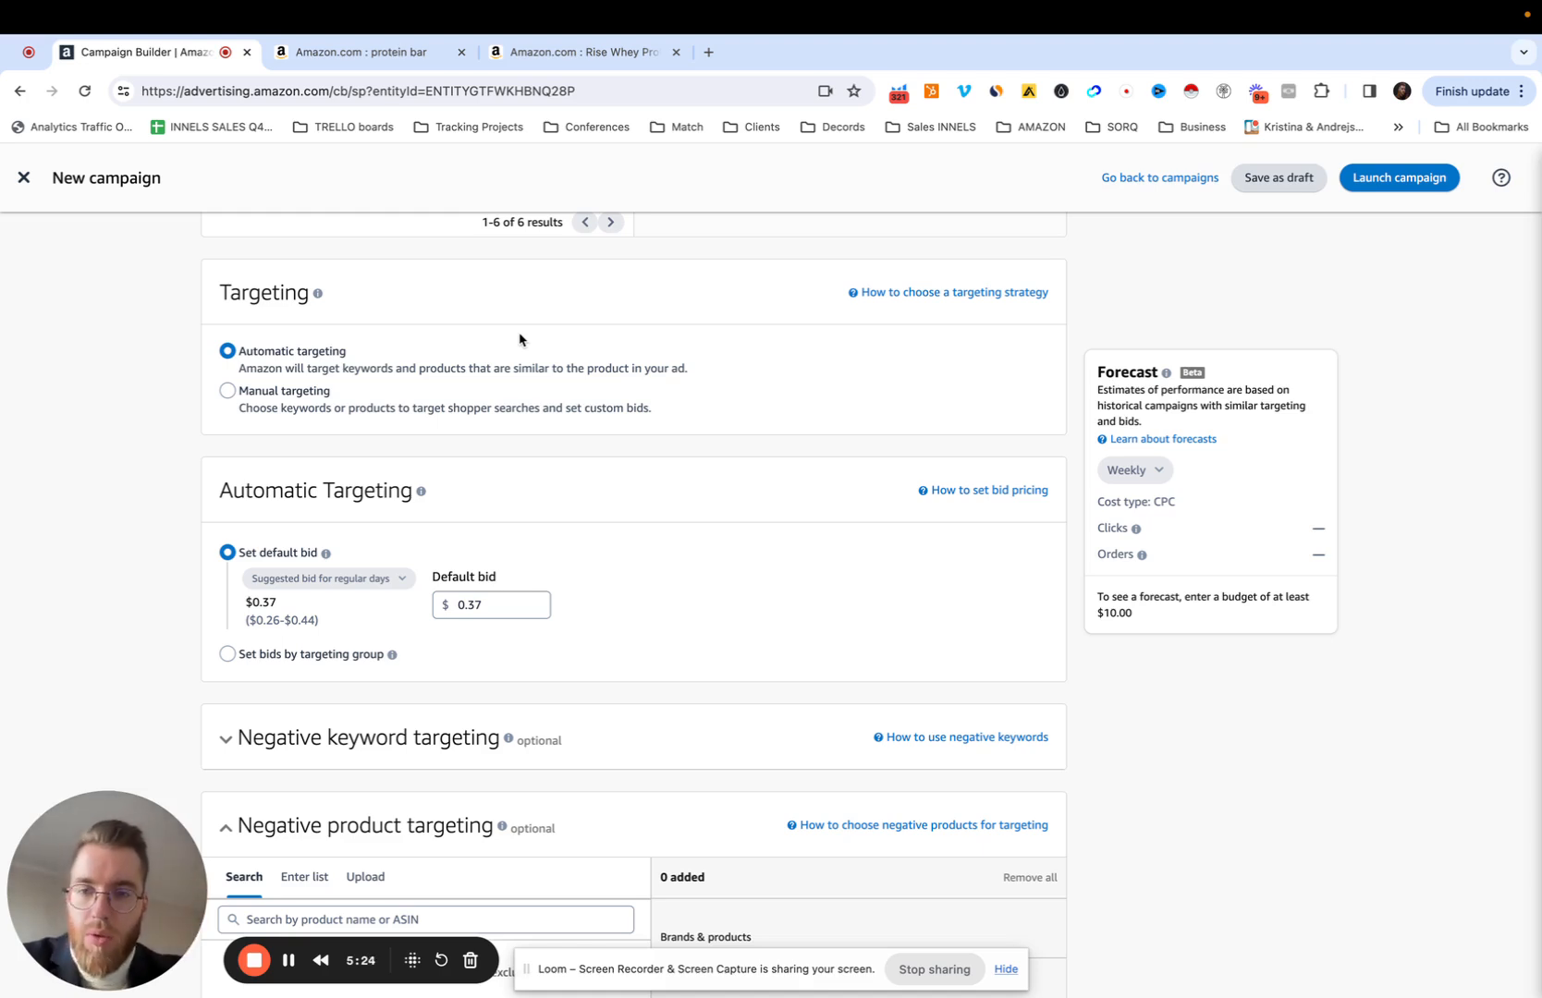
scroll(310, 361, "down", 2)
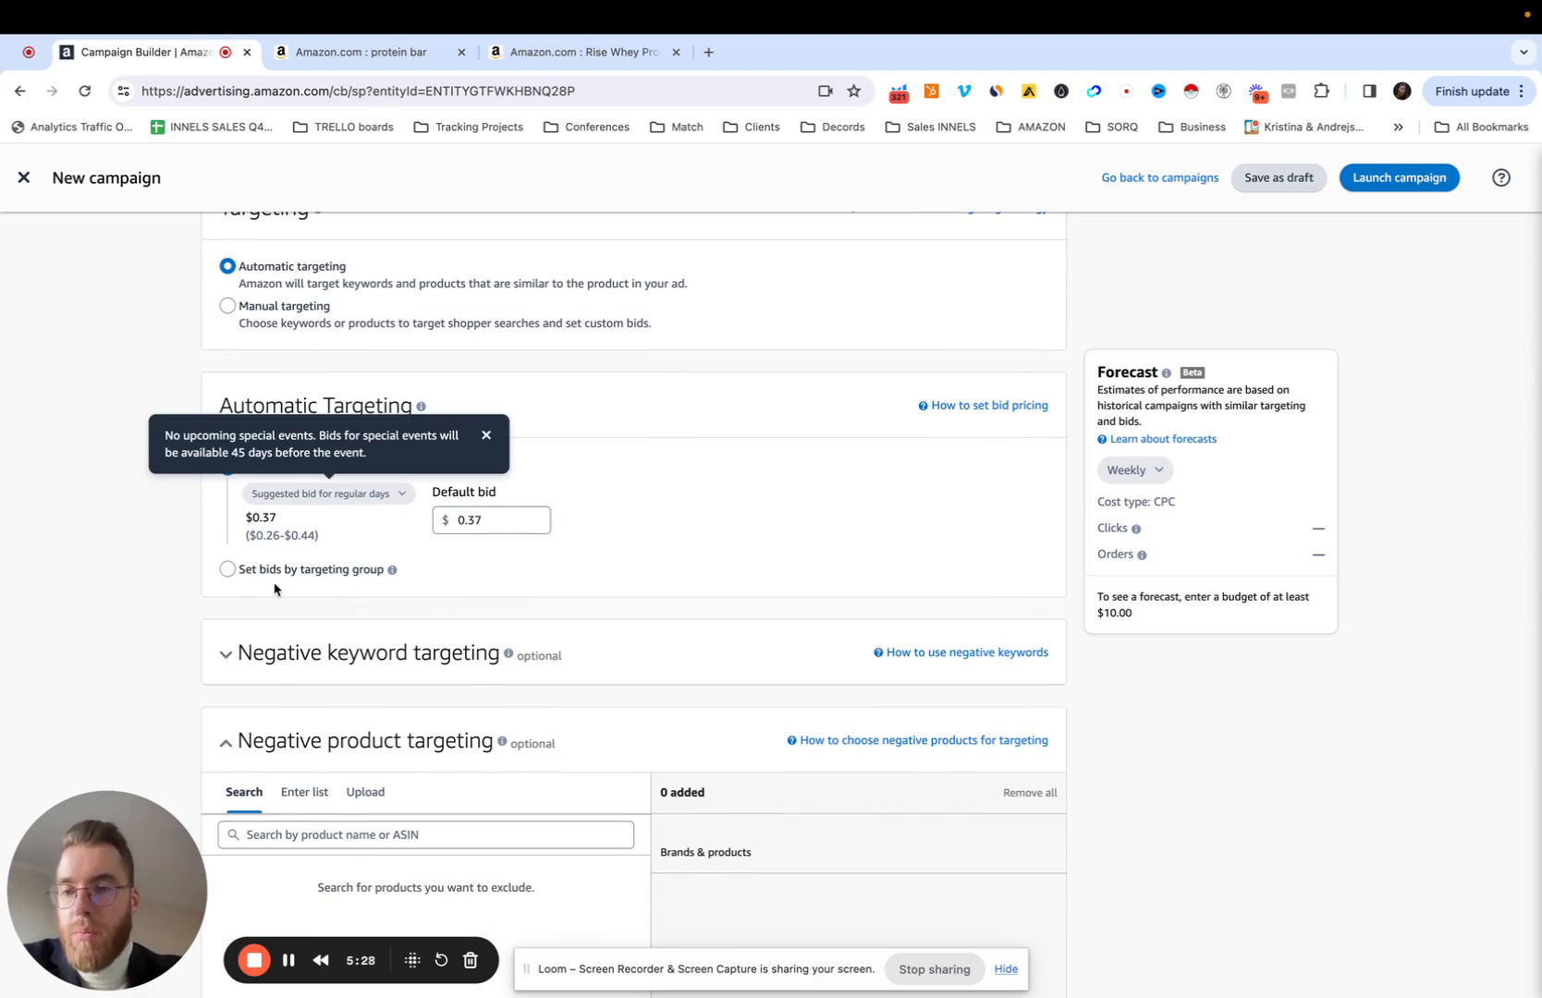
left_click(315, 570)
scroll(509, 457, "down", 3)
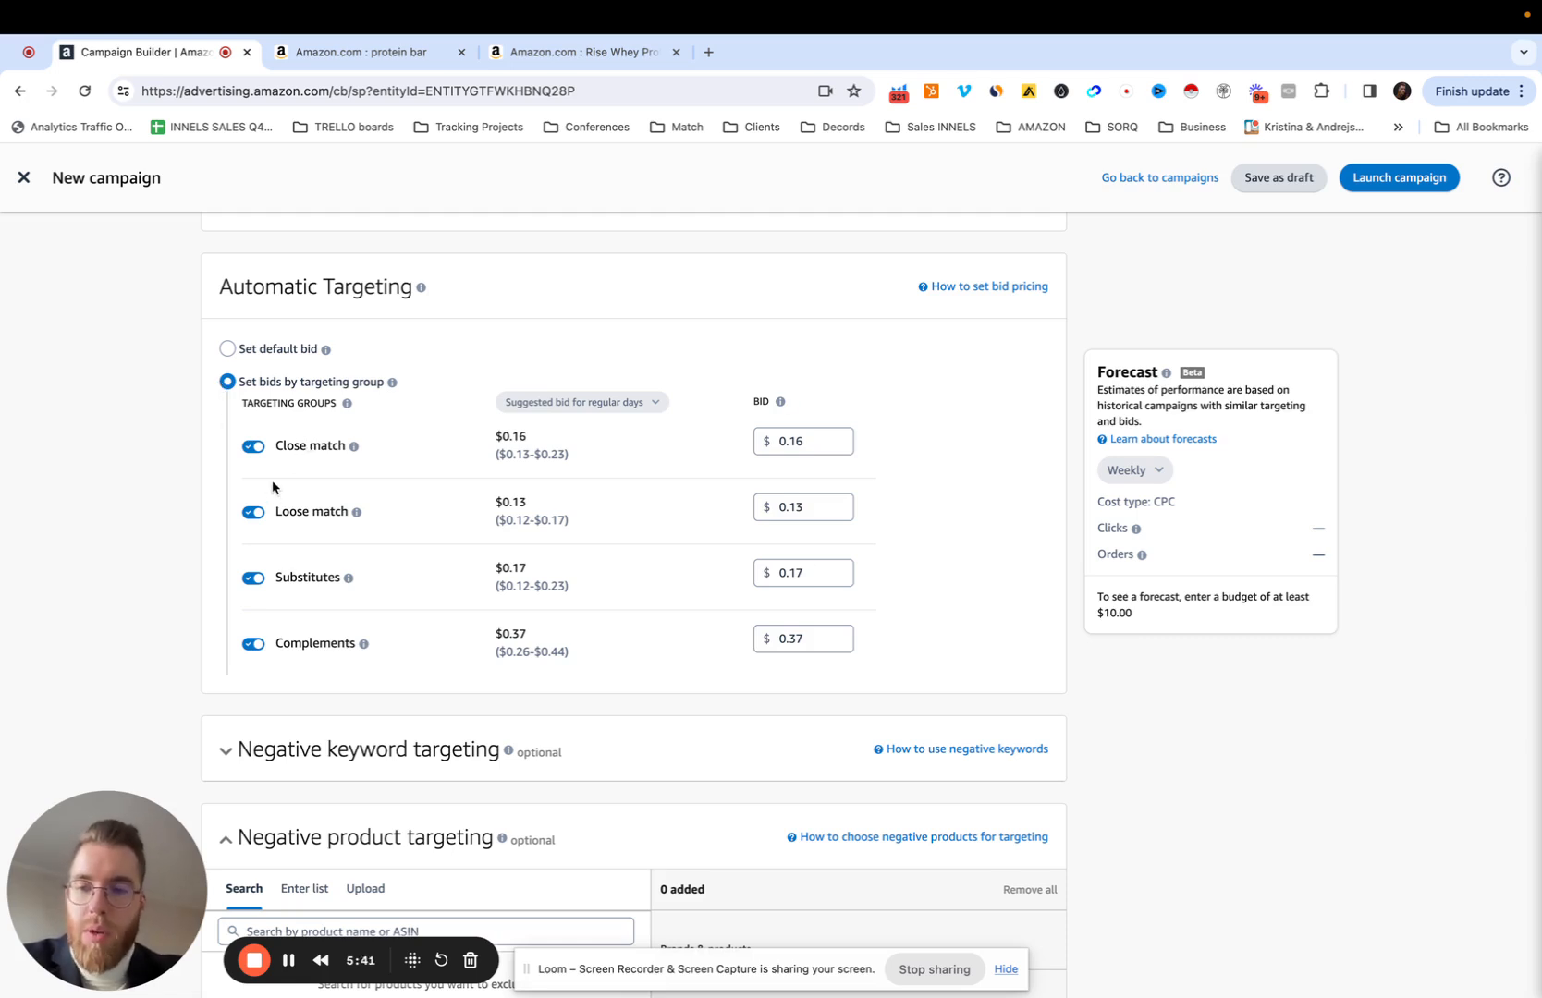
- Disable the Loose match, Substitutes and Complements targeting groups, leaving only Close match enabled
left_click(253, 512)
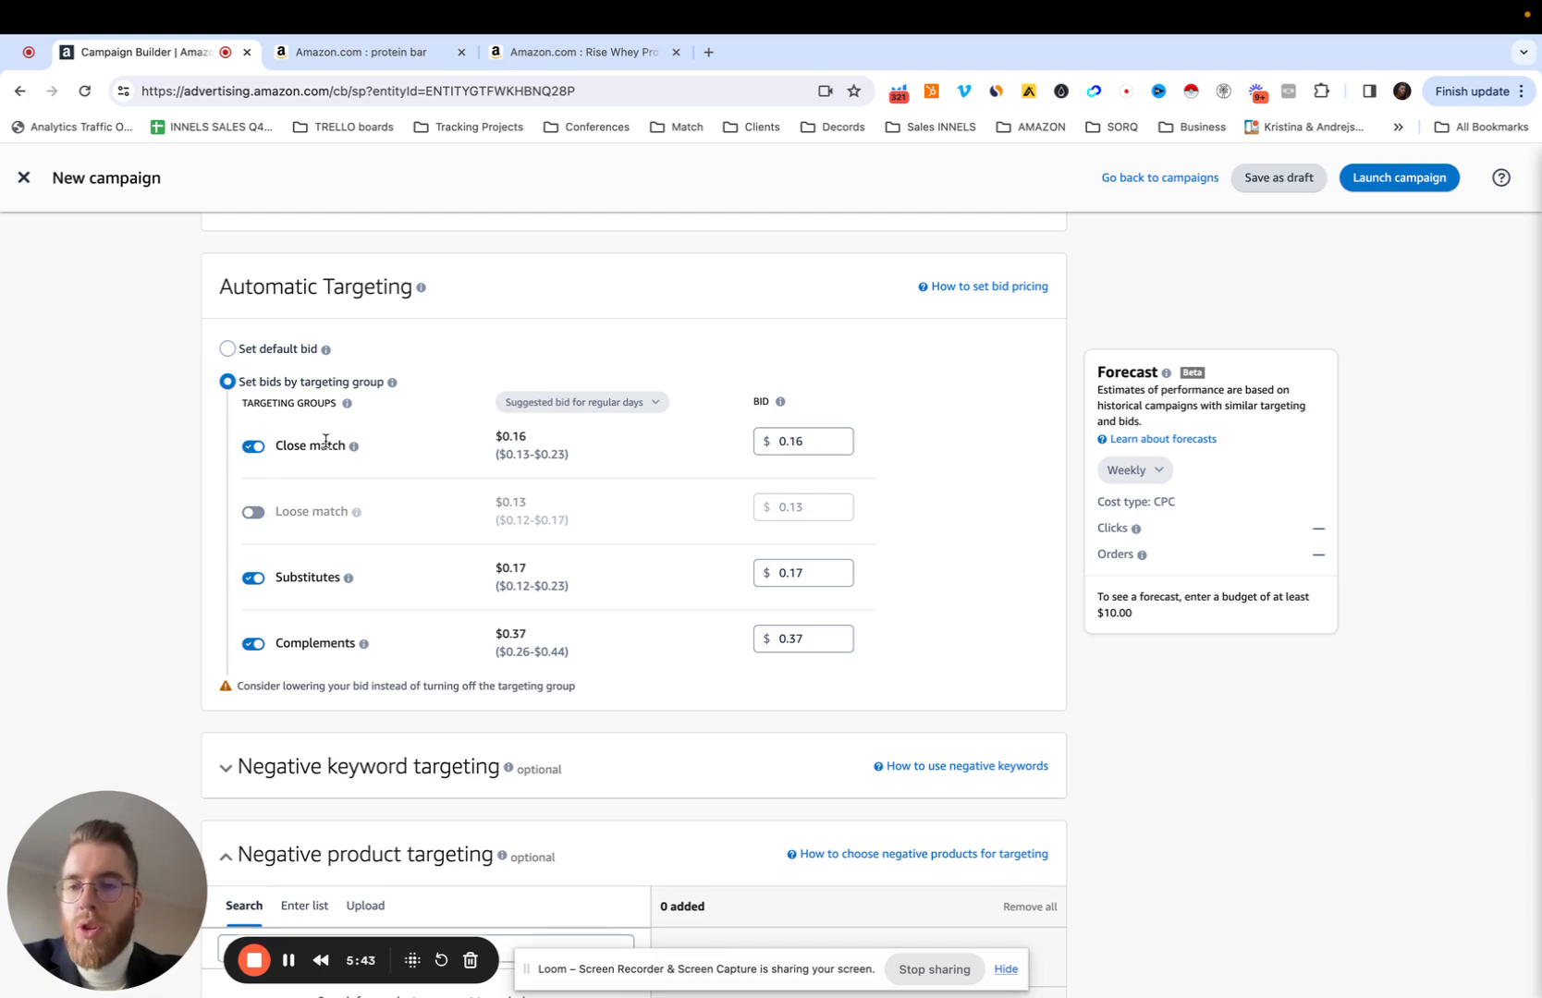
left_click(253, 577)
left_click(255, 644)
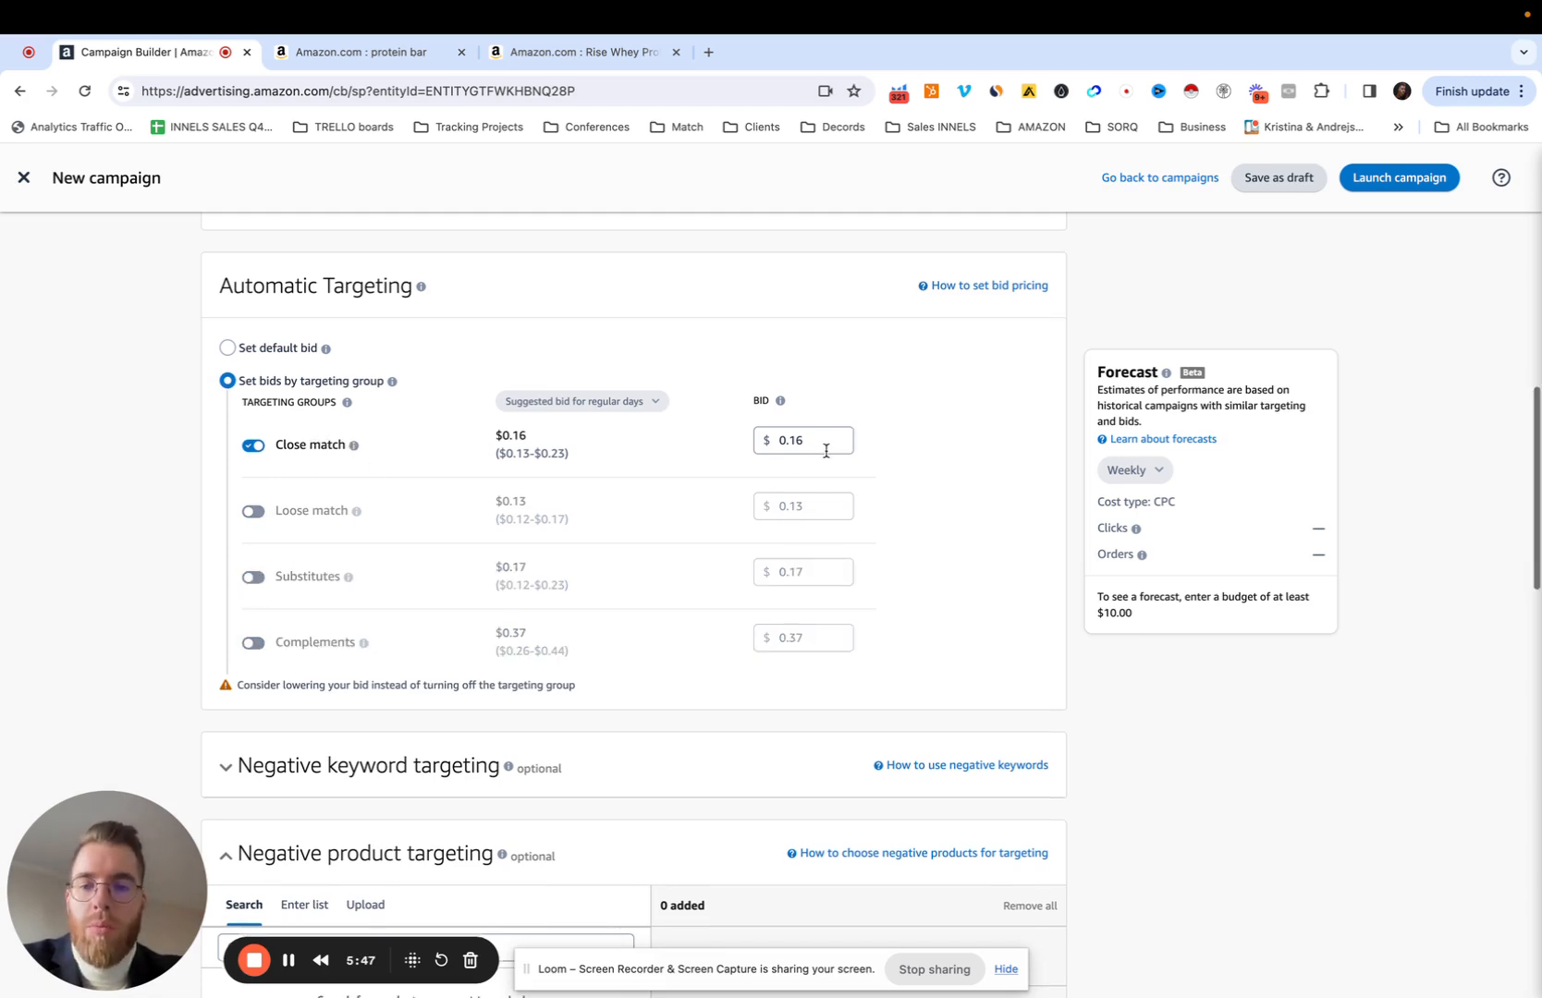
scroll(826, 453, "down", 5)
scroll(825, 454, "up", 6)
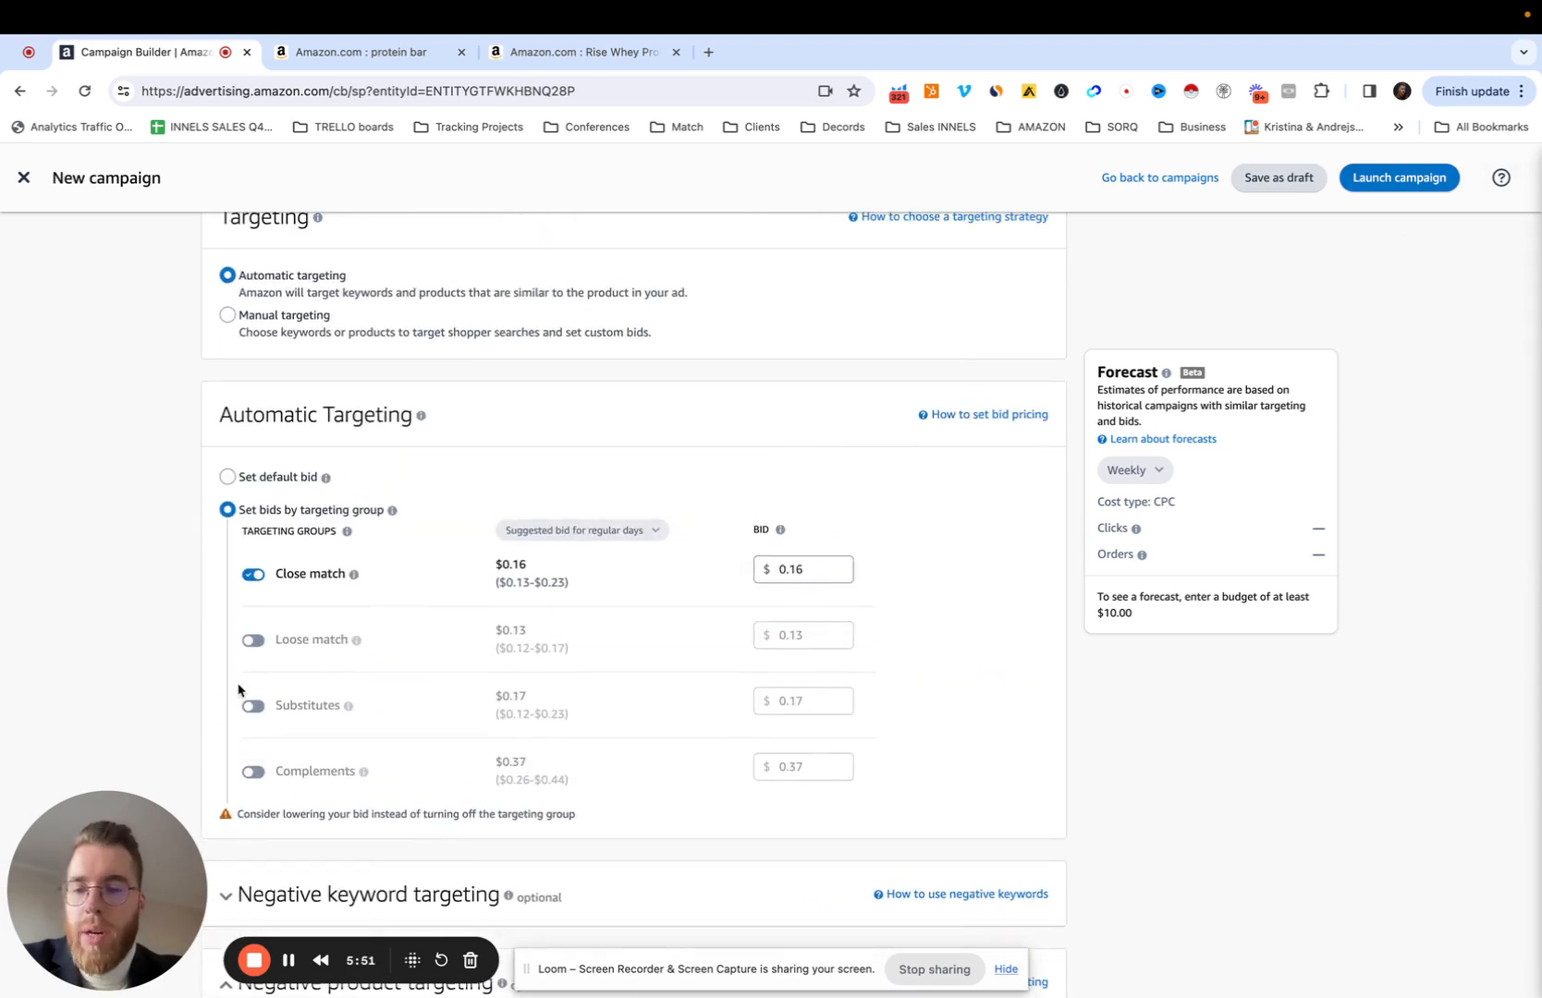
- Enable Loose match alone in place of Close match, switch to Substitutes alone, and finish with all targeting groups disabled
left_click(254, 640)
left_click(260, 575)
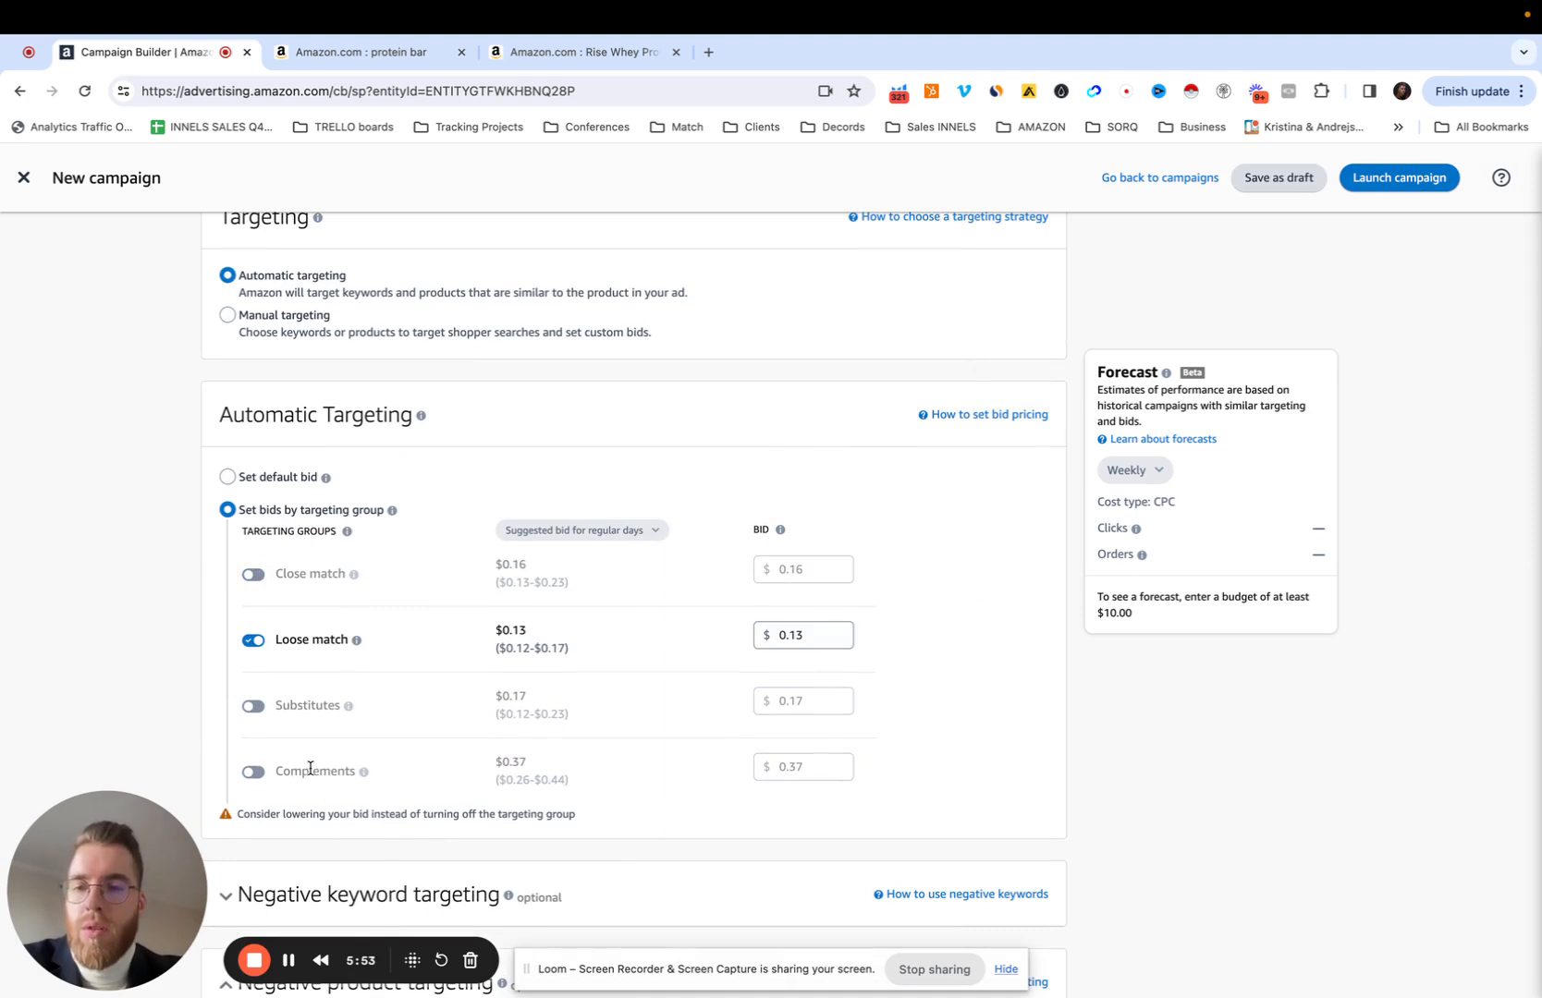
left_click(254, 640)
left_click(255, 710)
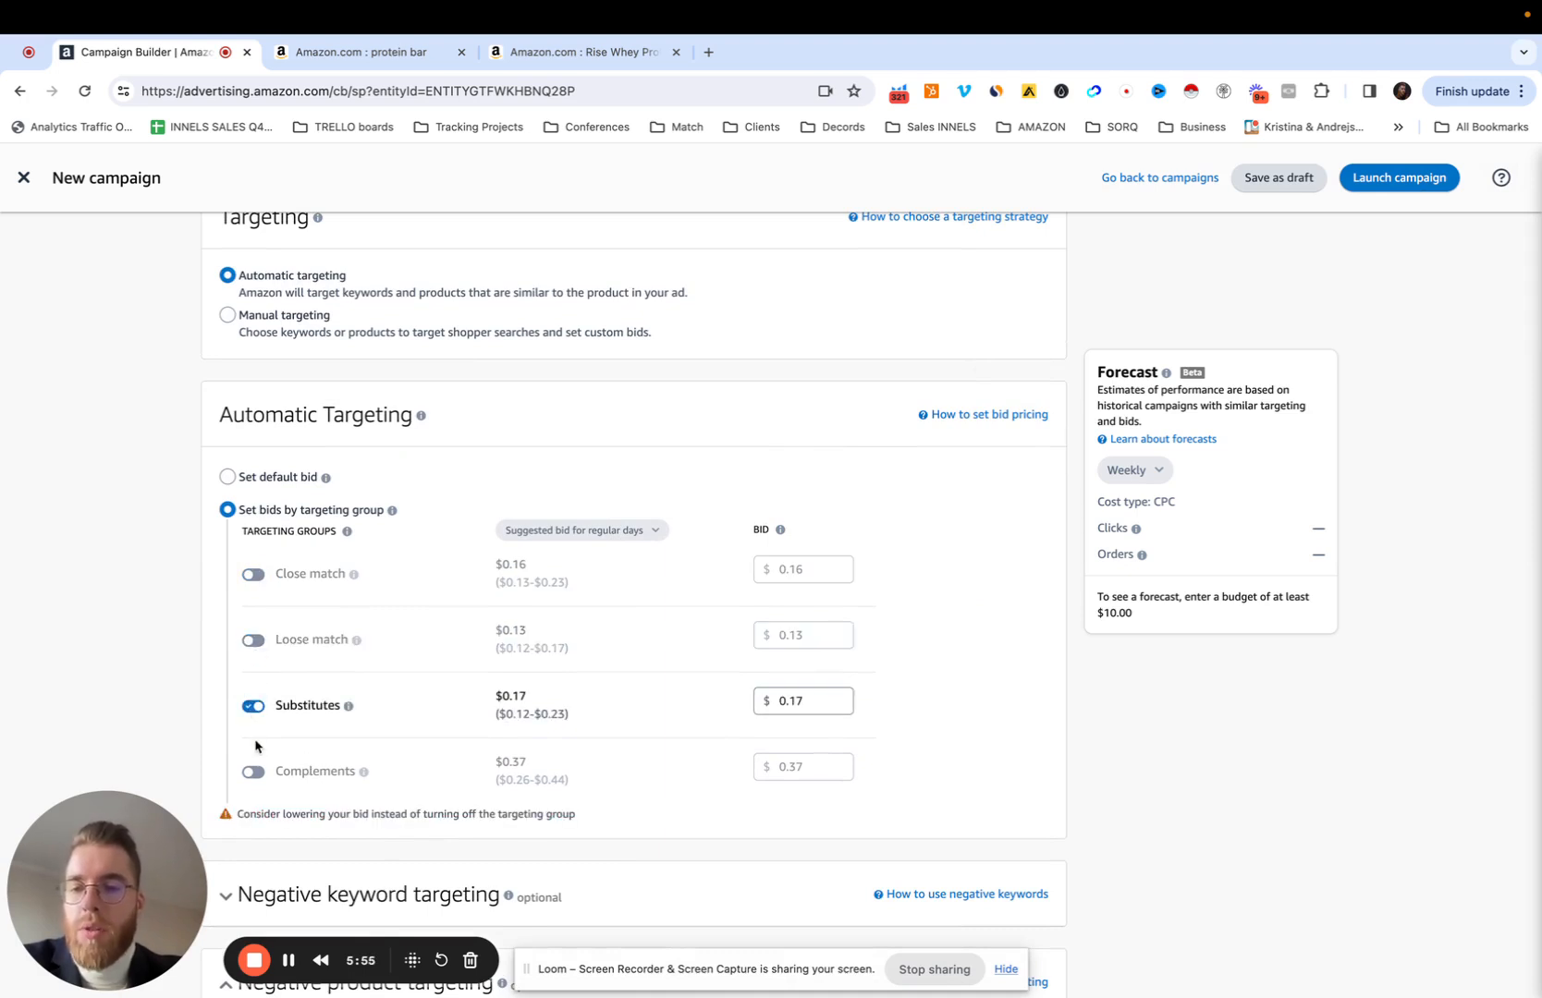
left_click(255, 706)
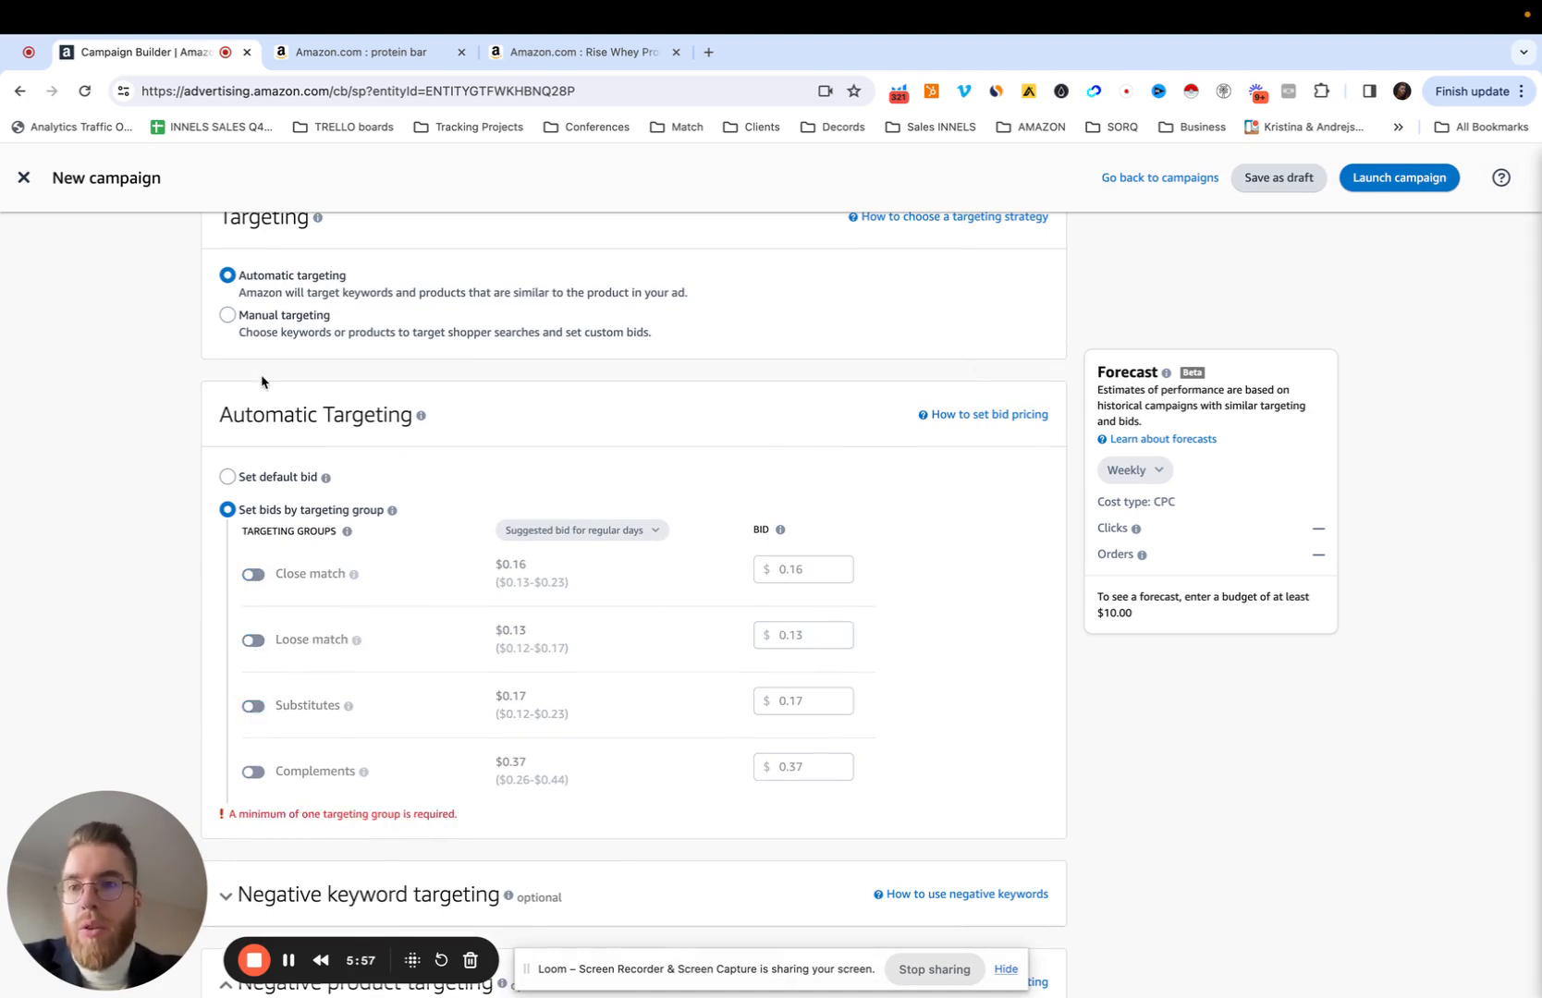
- Switch automatic targeting to the default bid and back to bids by targeting group
left_click(228, 477)
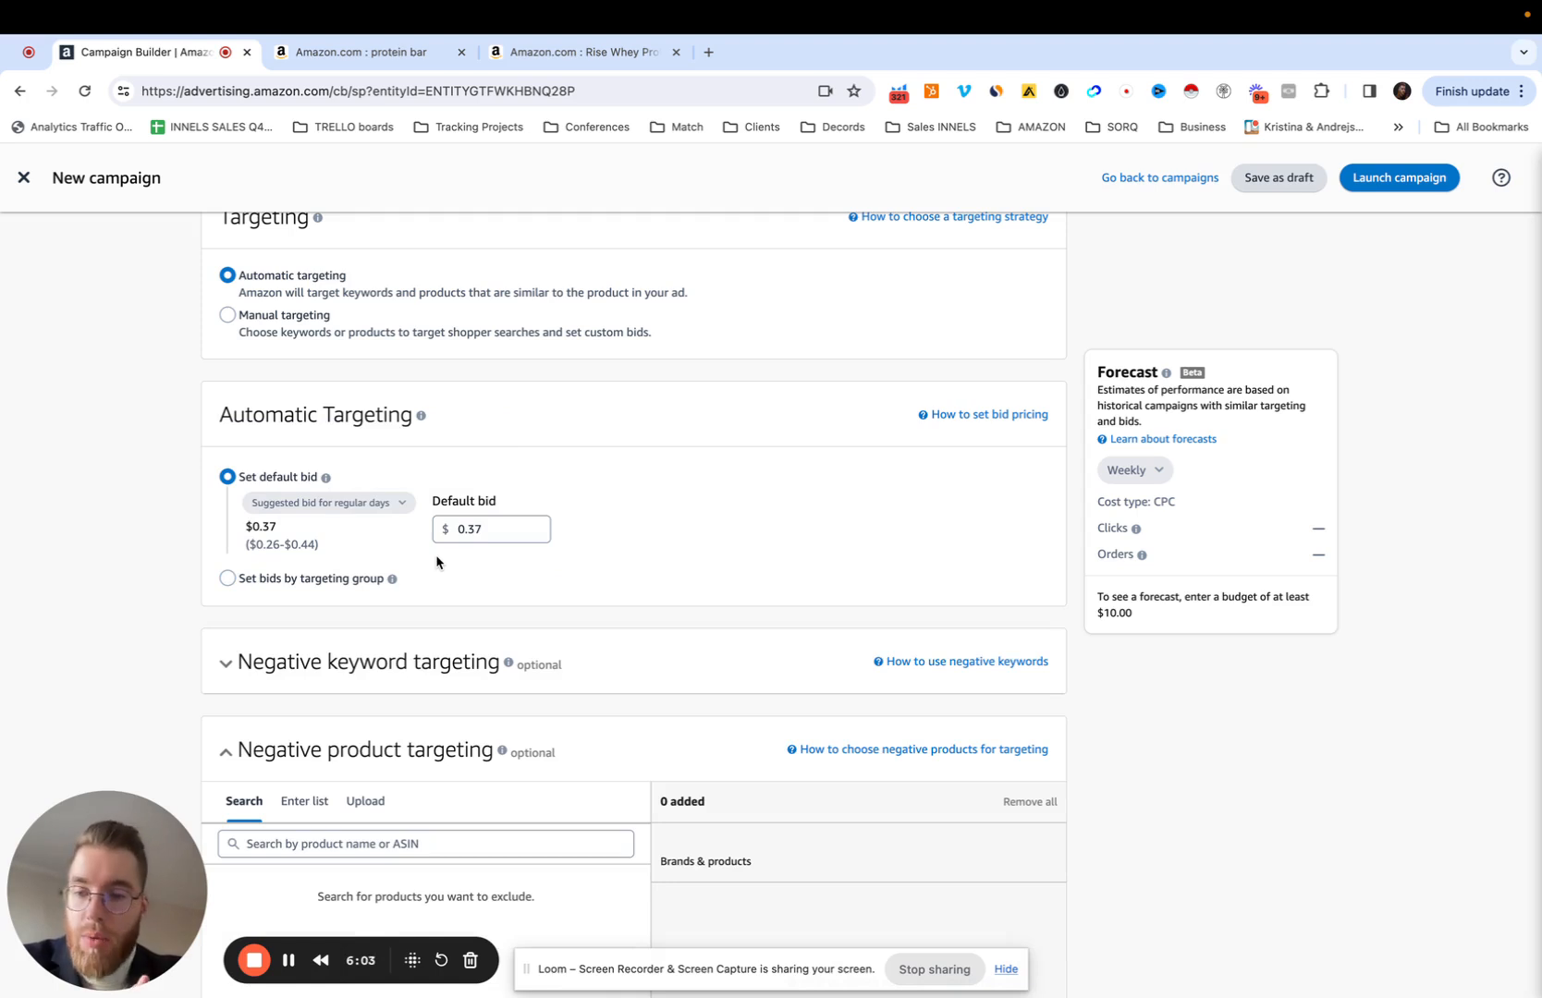
left_click(259, 578)
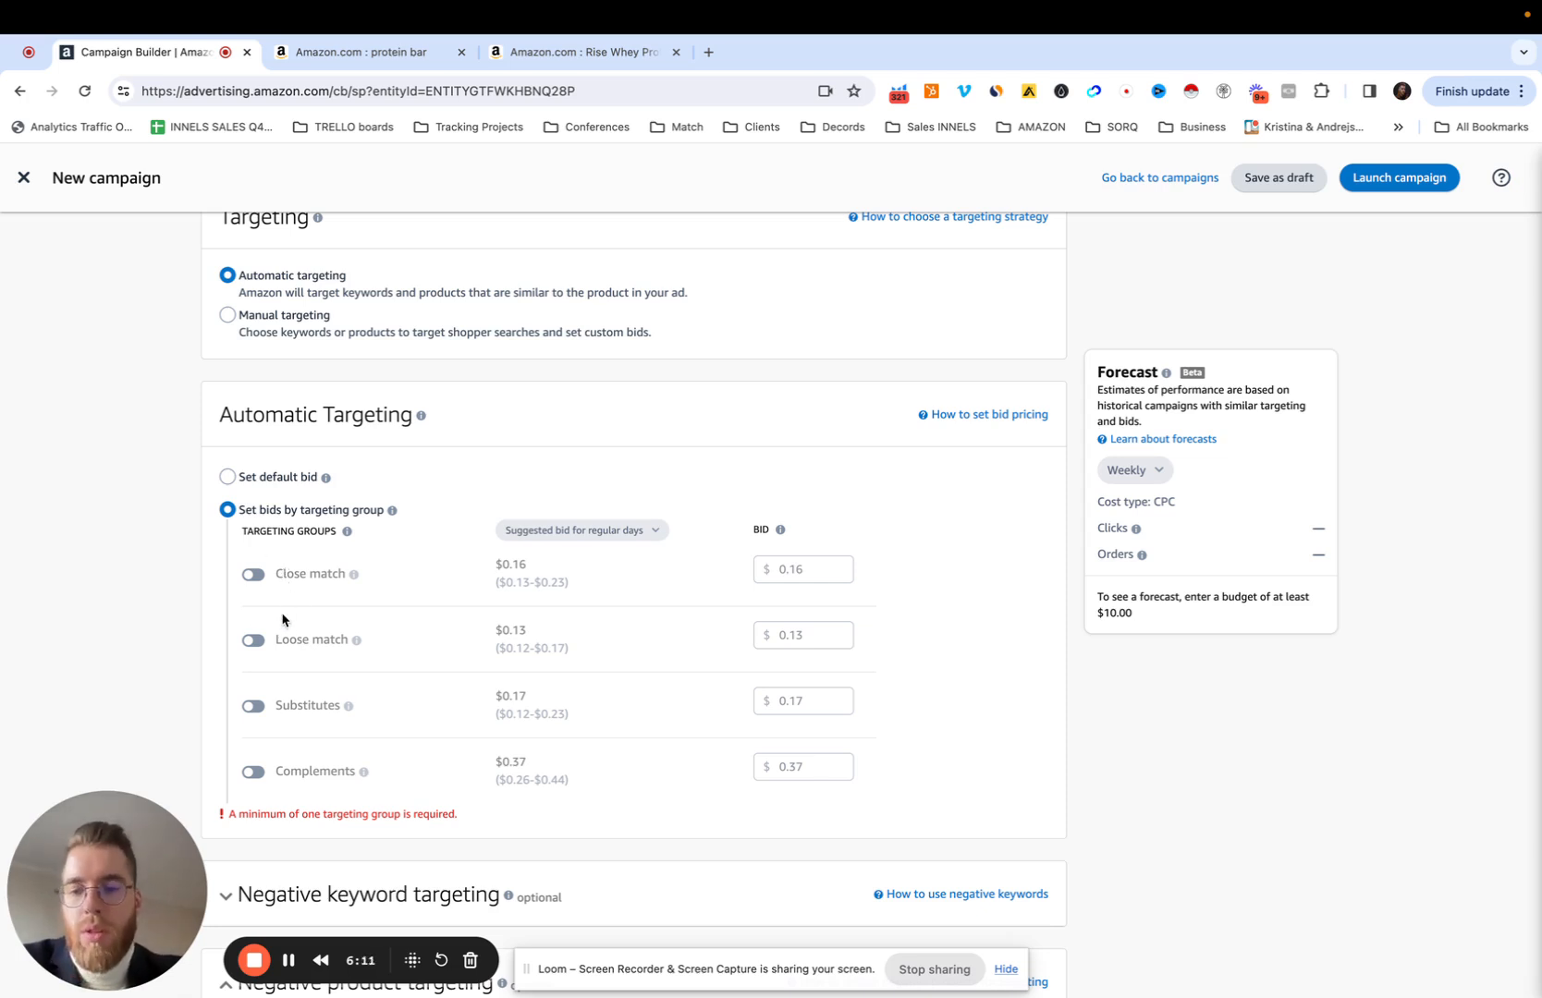
- Examine the Close match, Loose match, Substitutes and Complements targeting groups and read the explanation of Loose match
left_click_drag(281, 572, 447, 578)
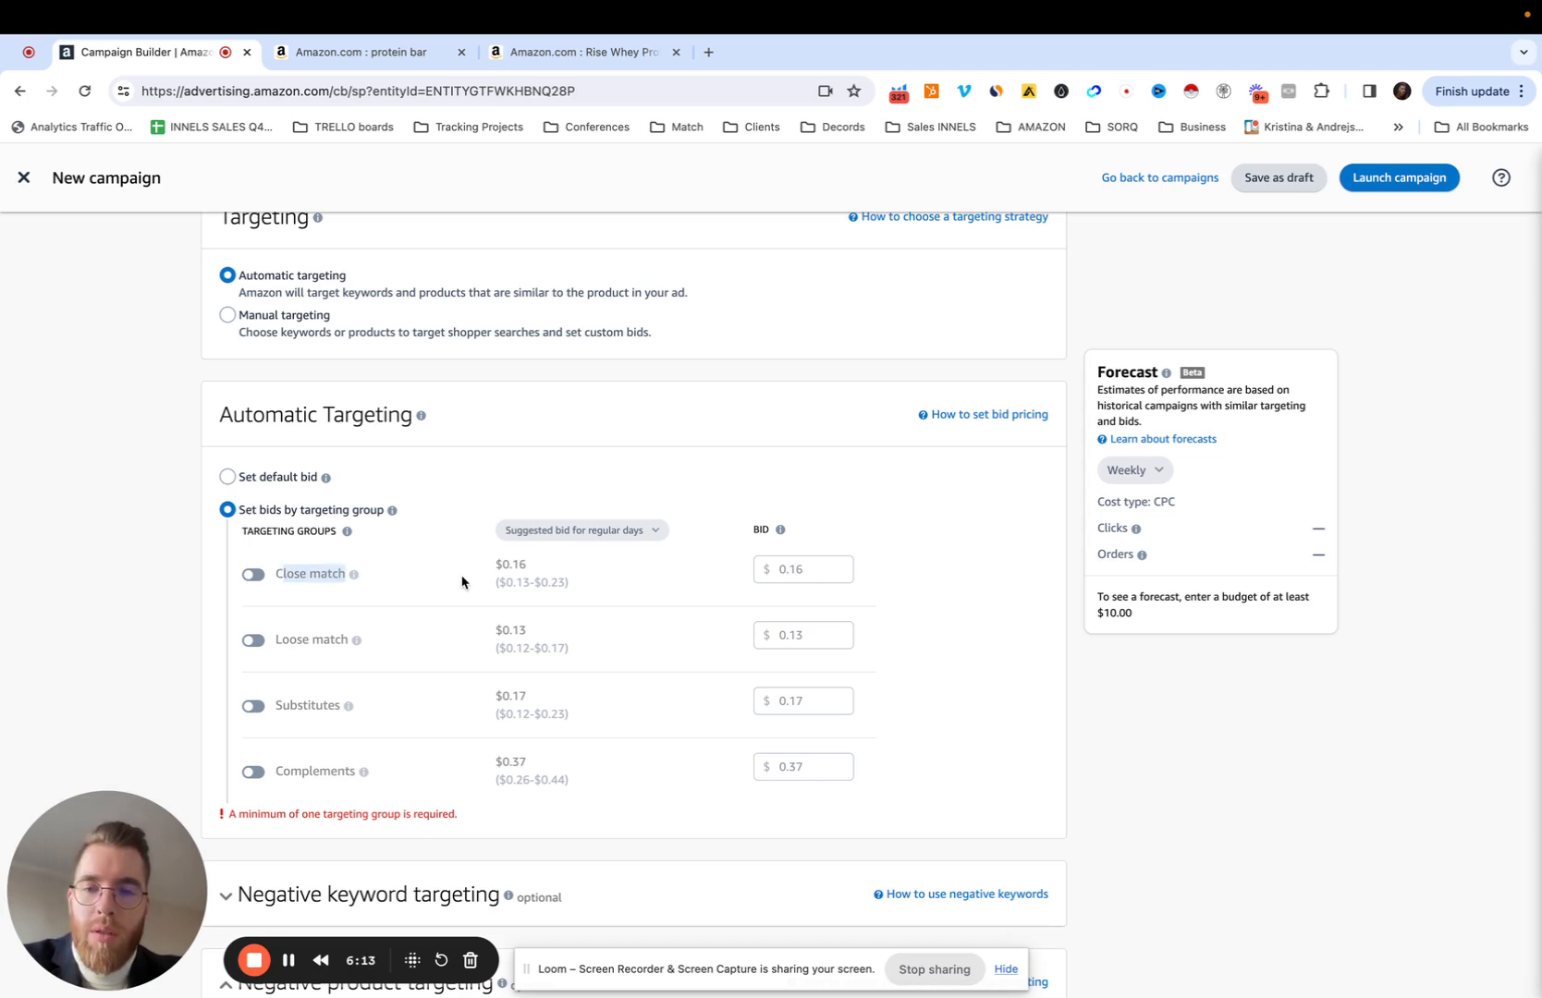
left_click(304, 577)
left_click_drag(289, 570, 338, 571)
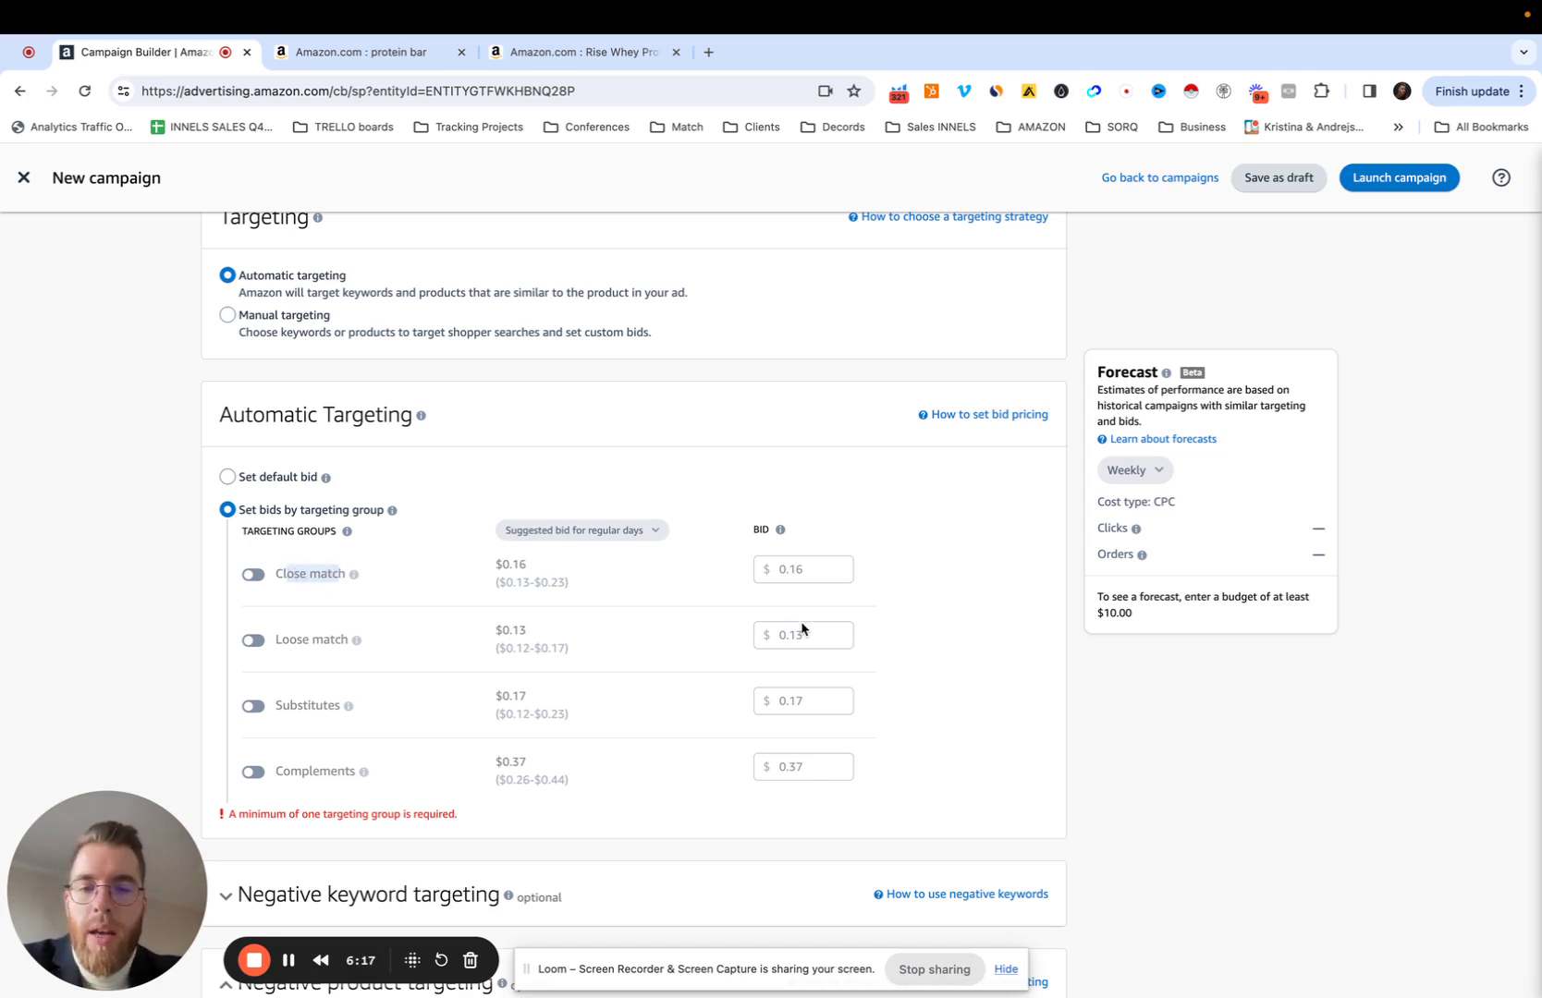
mouse_move(364, 649)
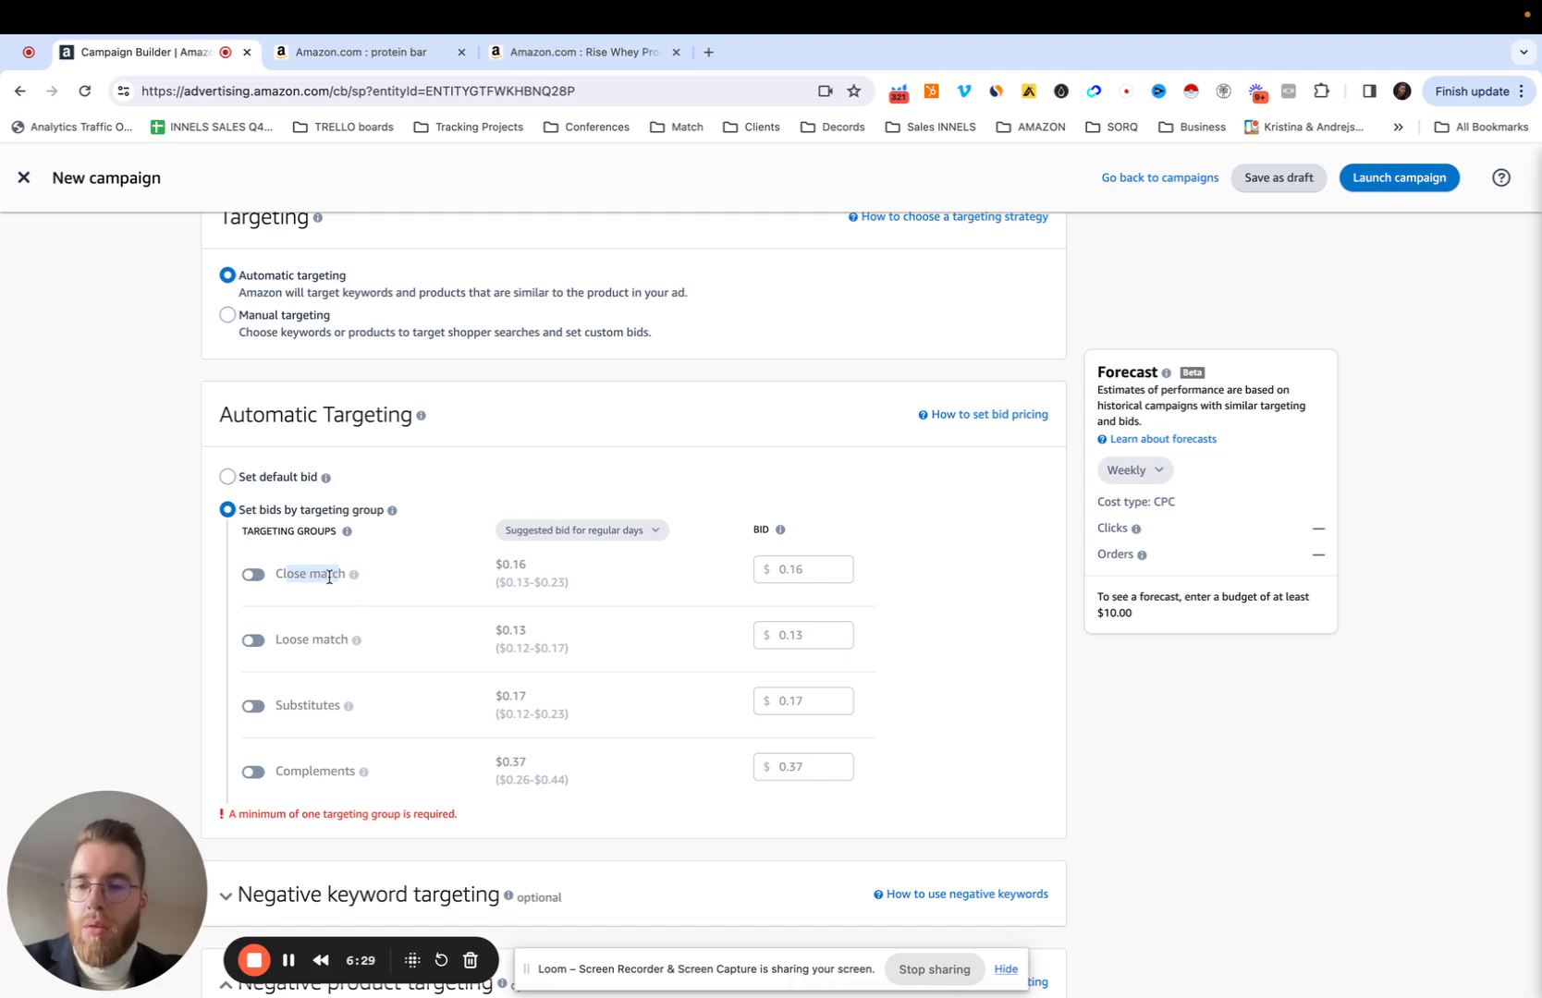
left_click_drag(332, 574, 360, 797)
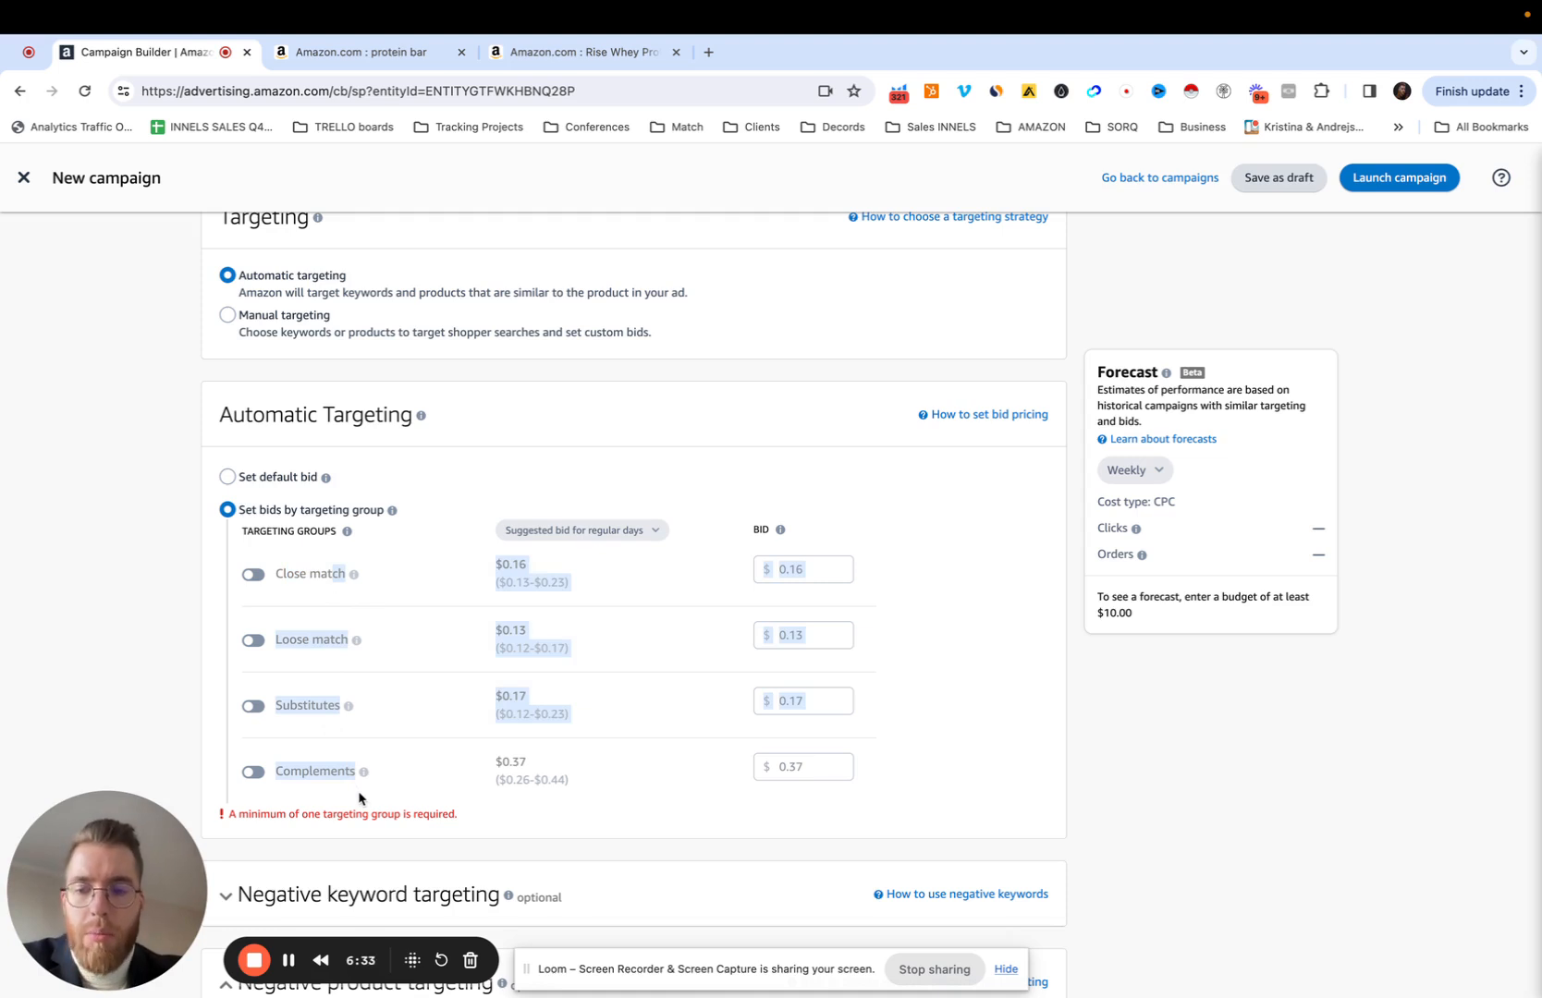
left_click(316, 635)
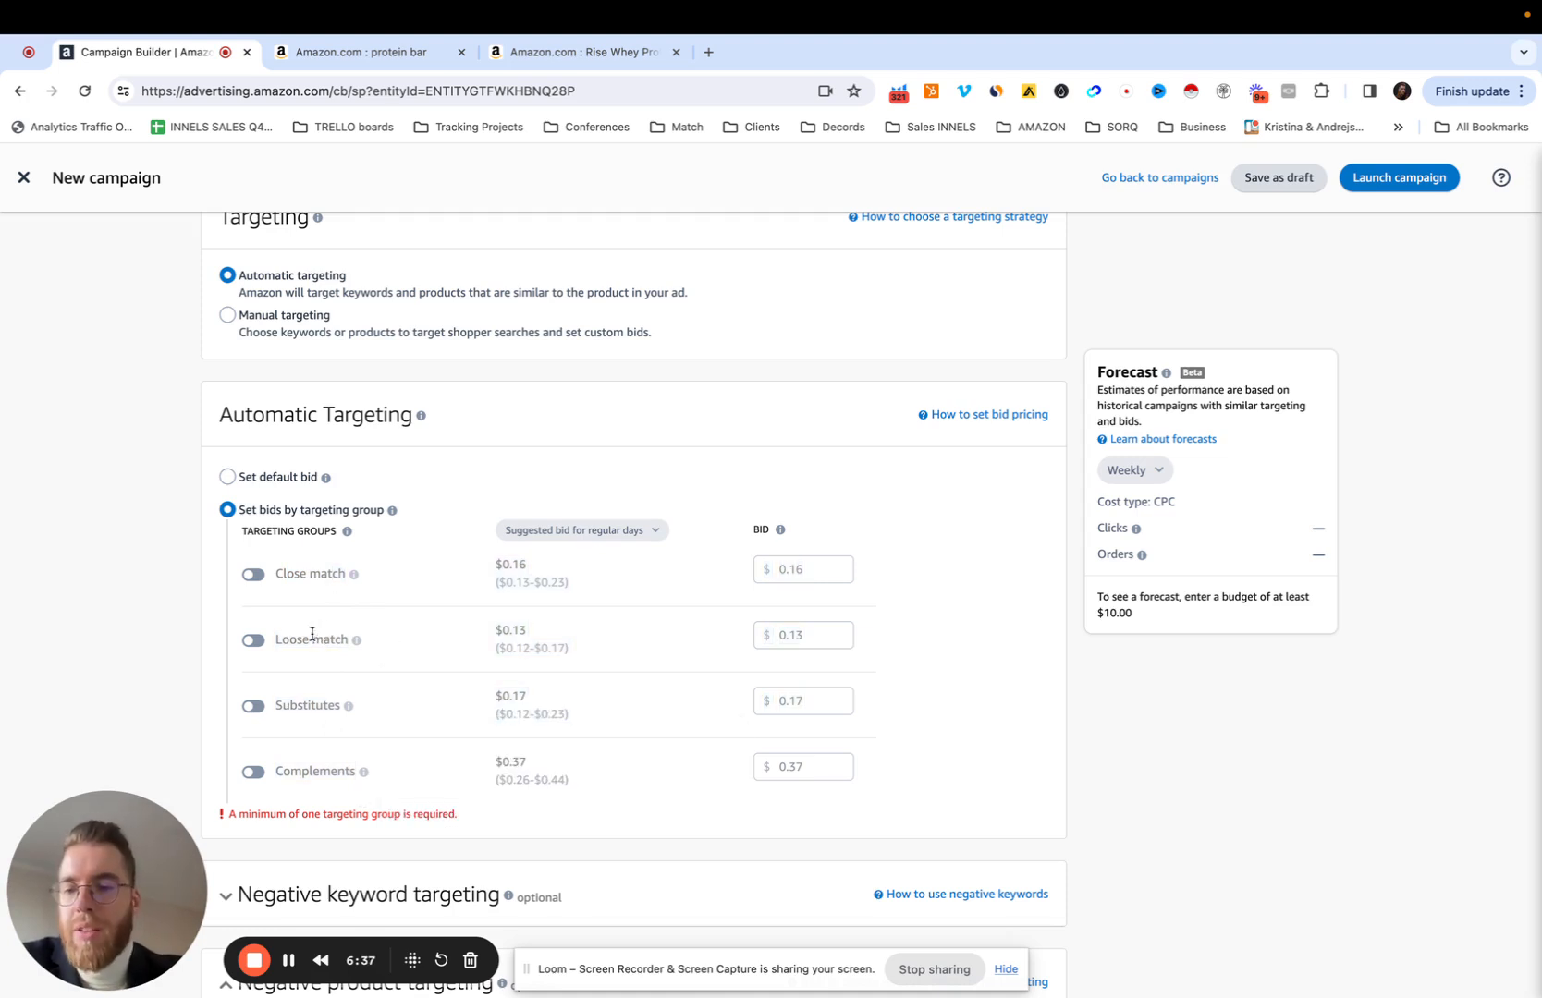
left_click_drag(289, 635, 333, 634)
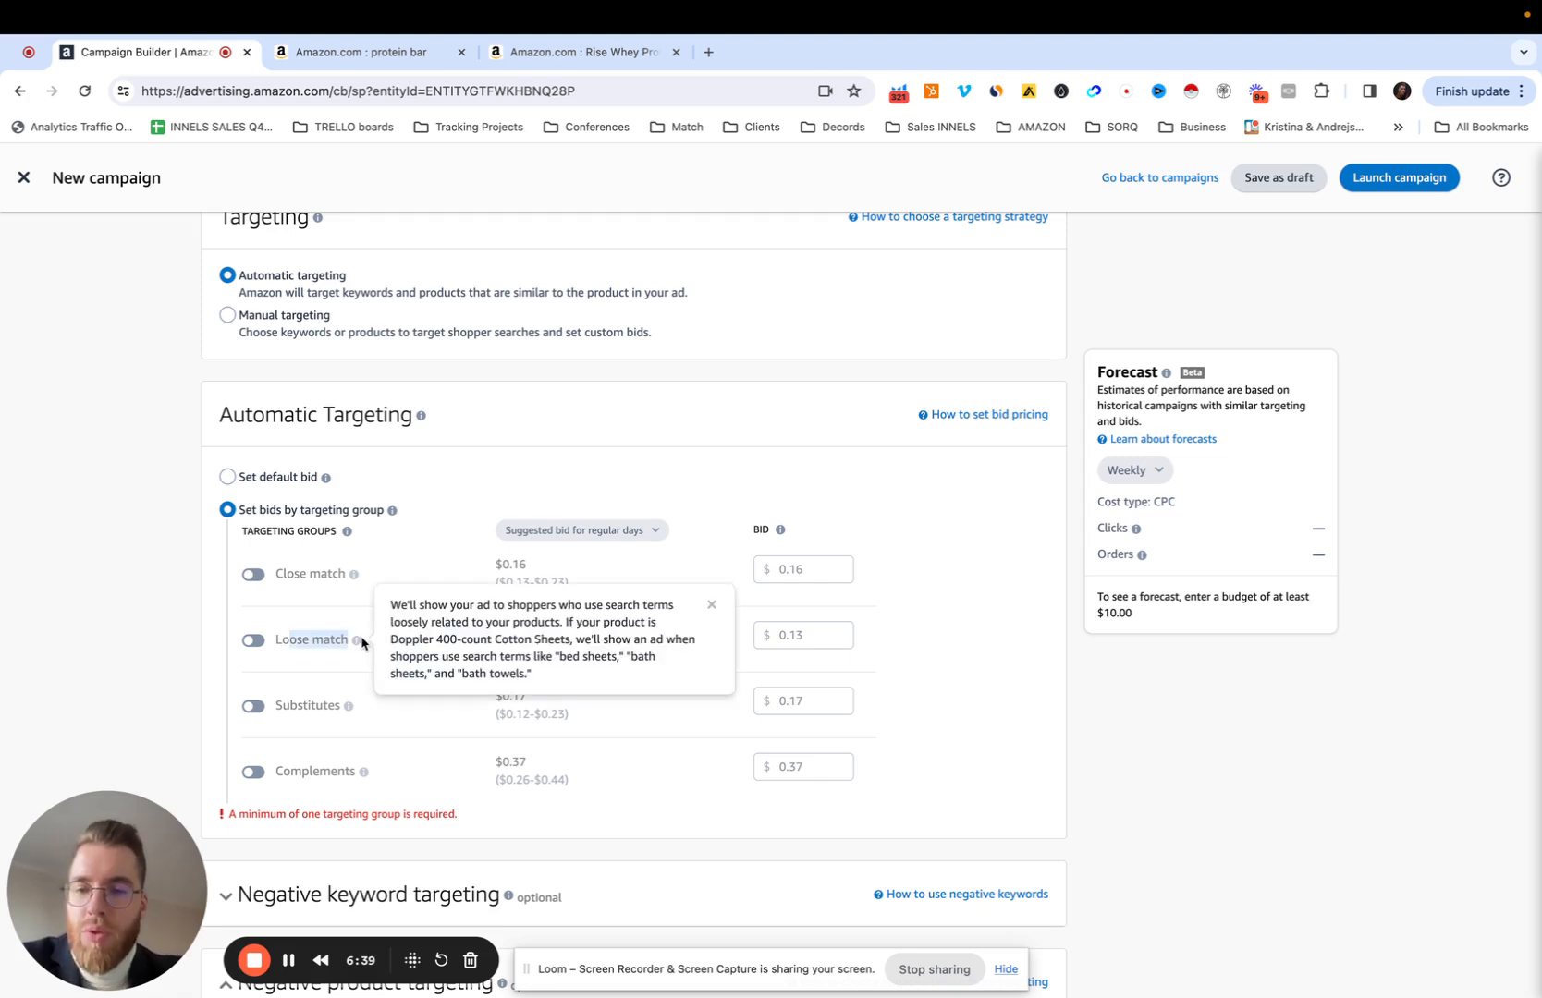
left_click(362, 639)
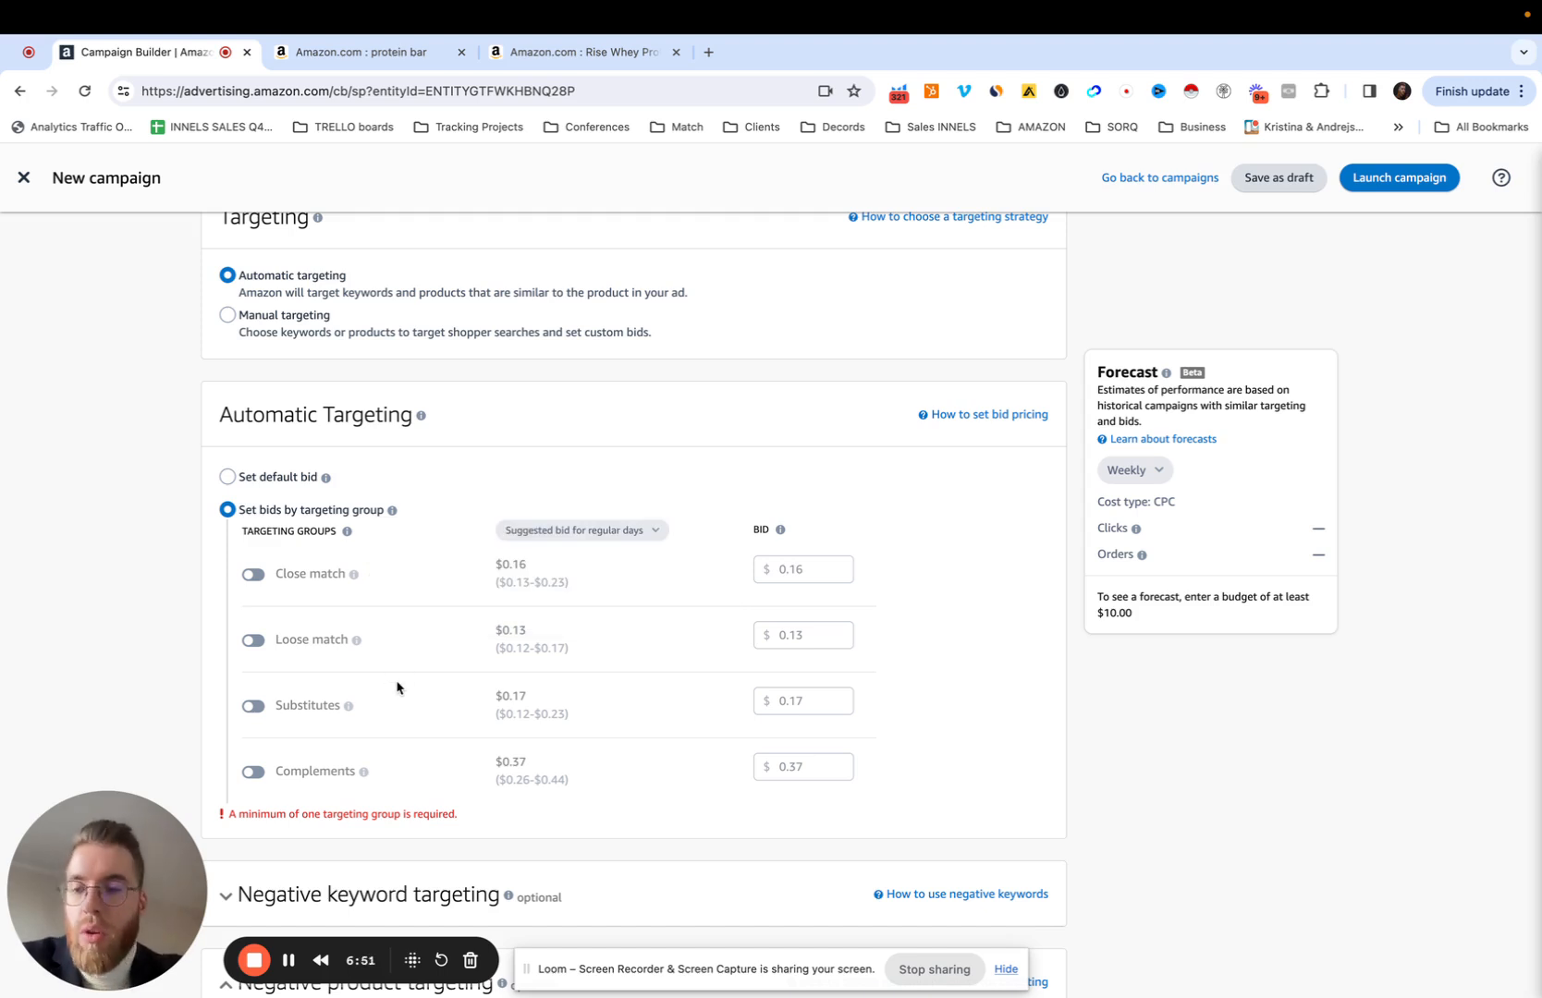
- Expand the optional negative keyword targeting section below the automatic targeting groups
scroll(626, 690, "down", 2)
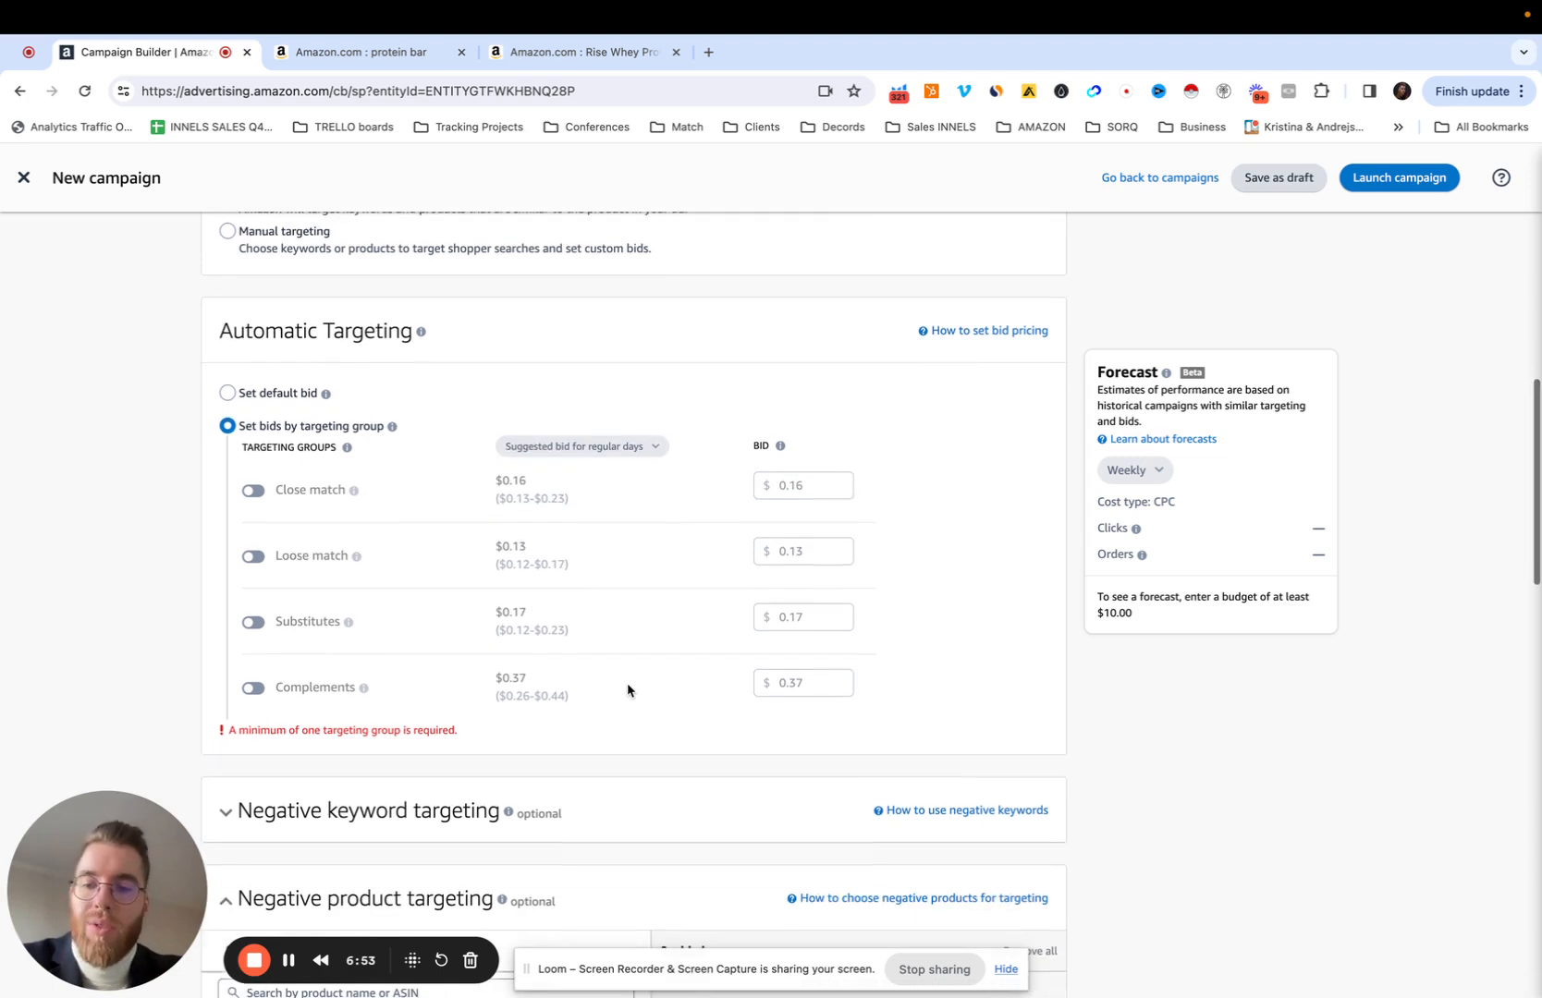
scroll(626, 685, "down", 5)
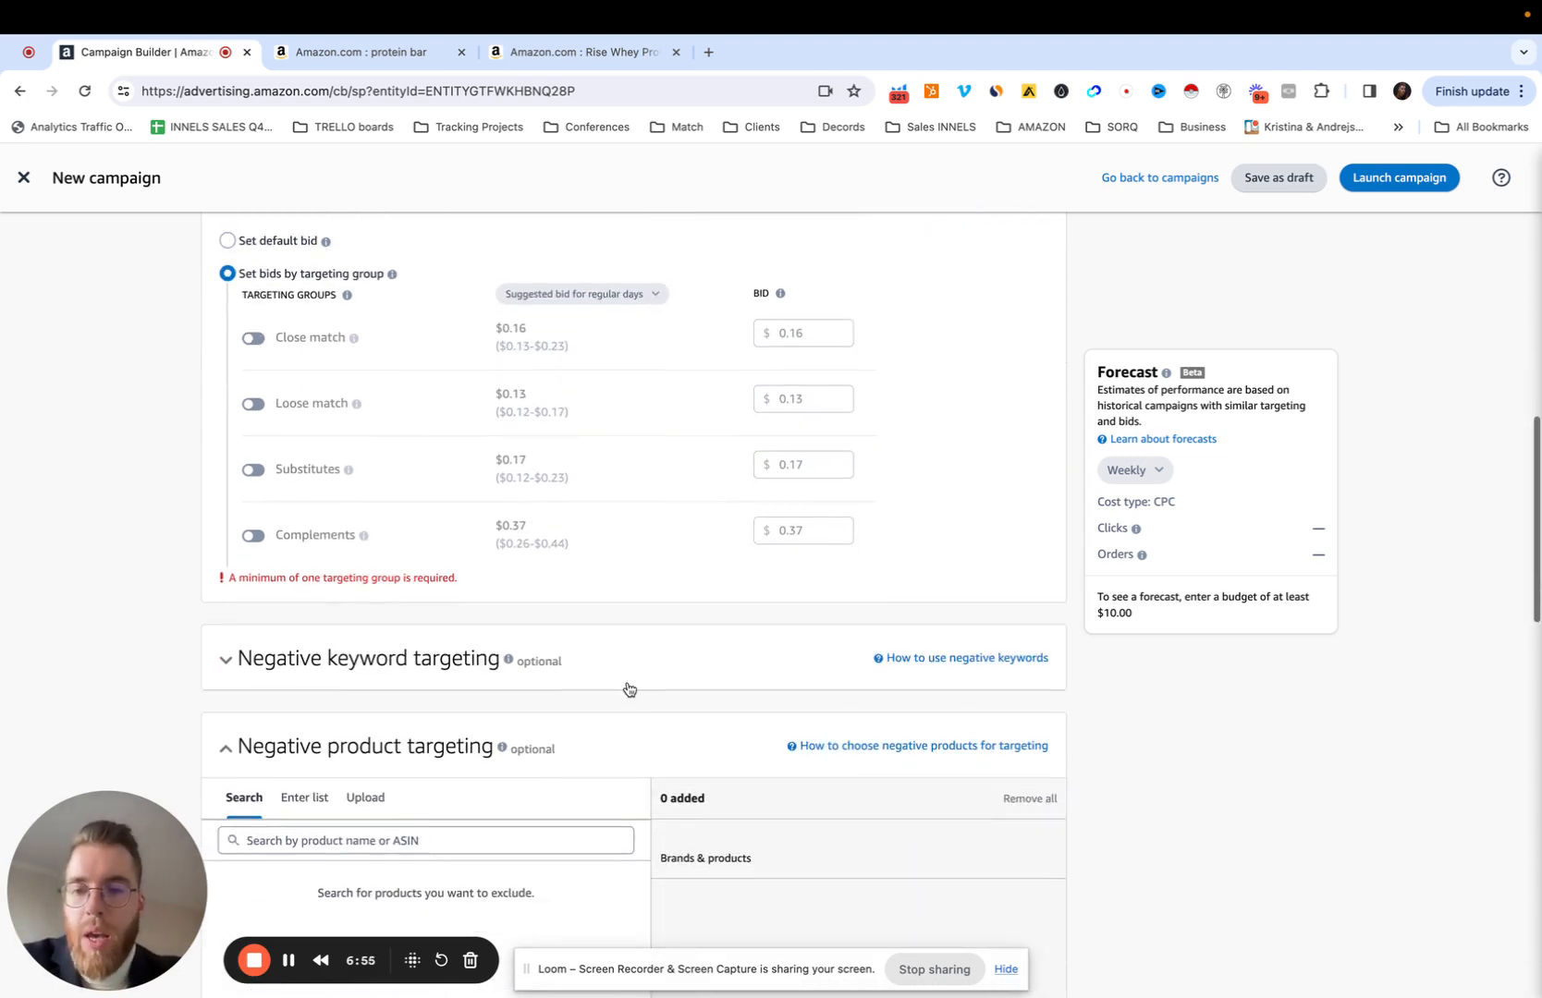
left_click(300, 550)
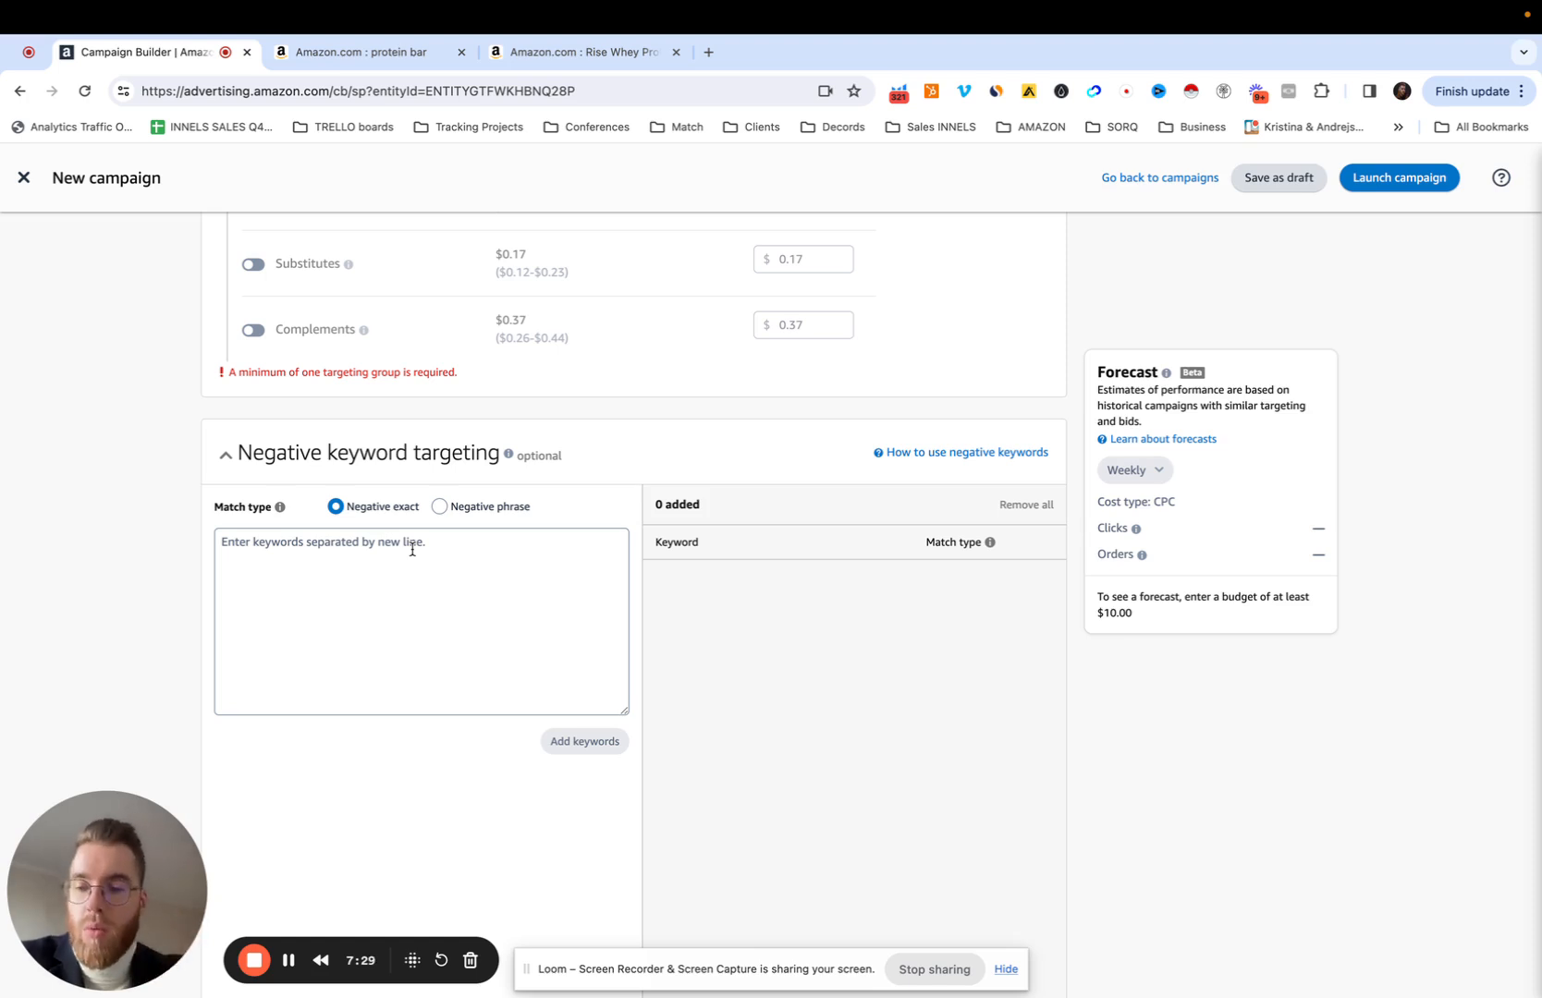
- Examine the negative keyword and negative product targeting options together with the automatic targeting groups
scroll(418, 547, "down", 1)
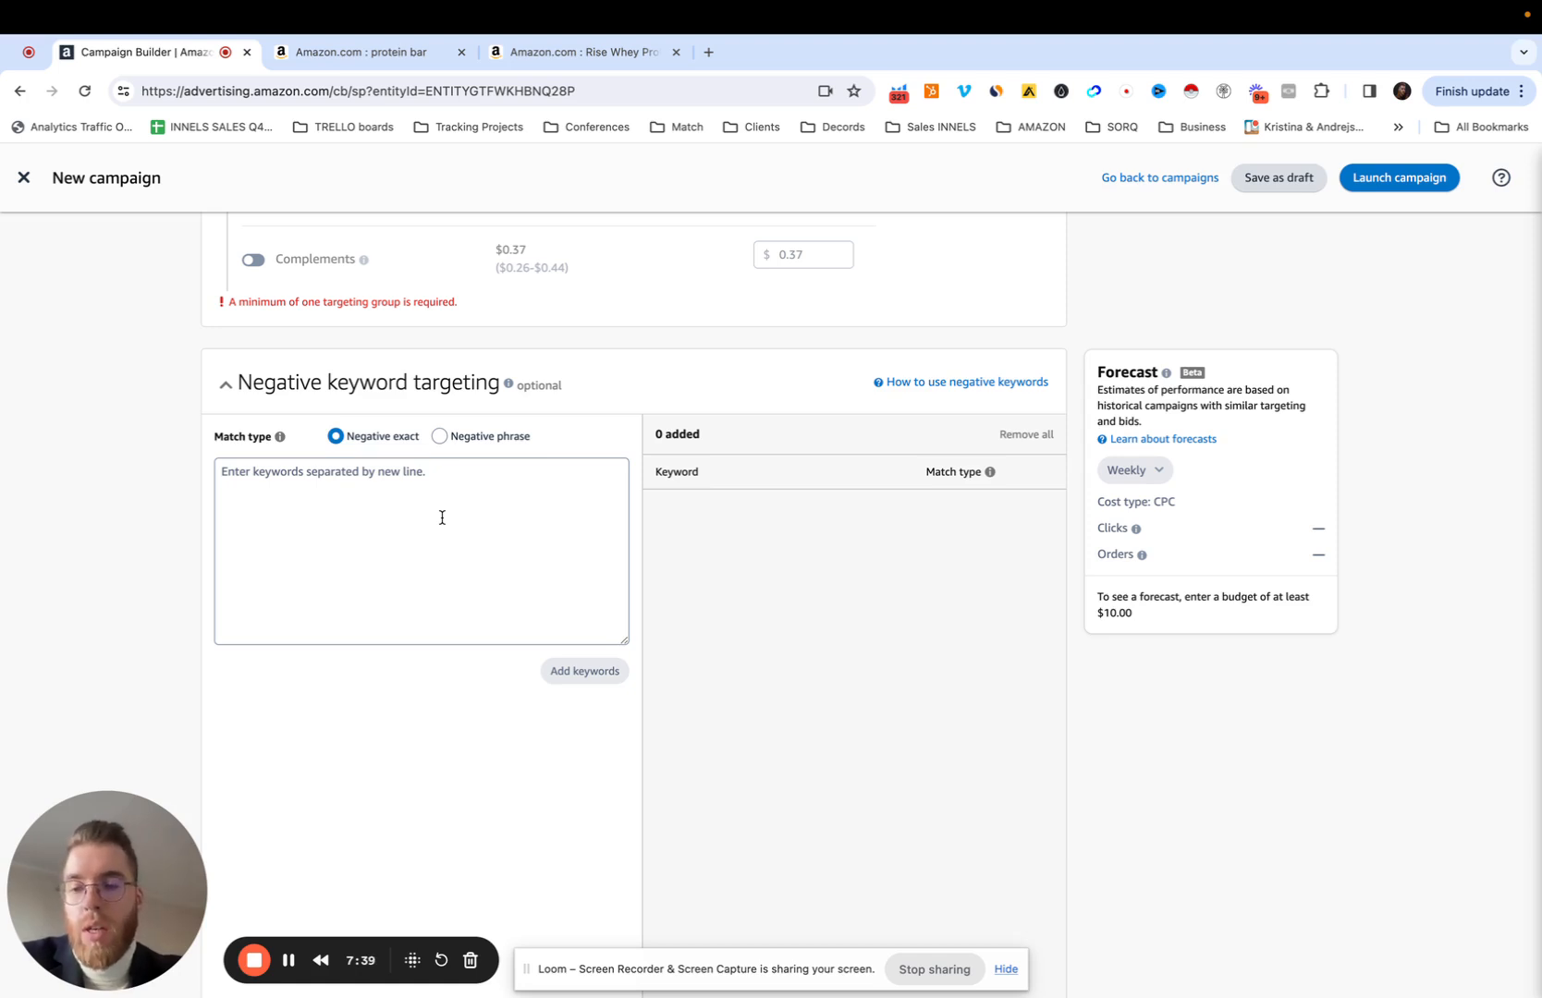
scroll(442, 518, "down", 3)
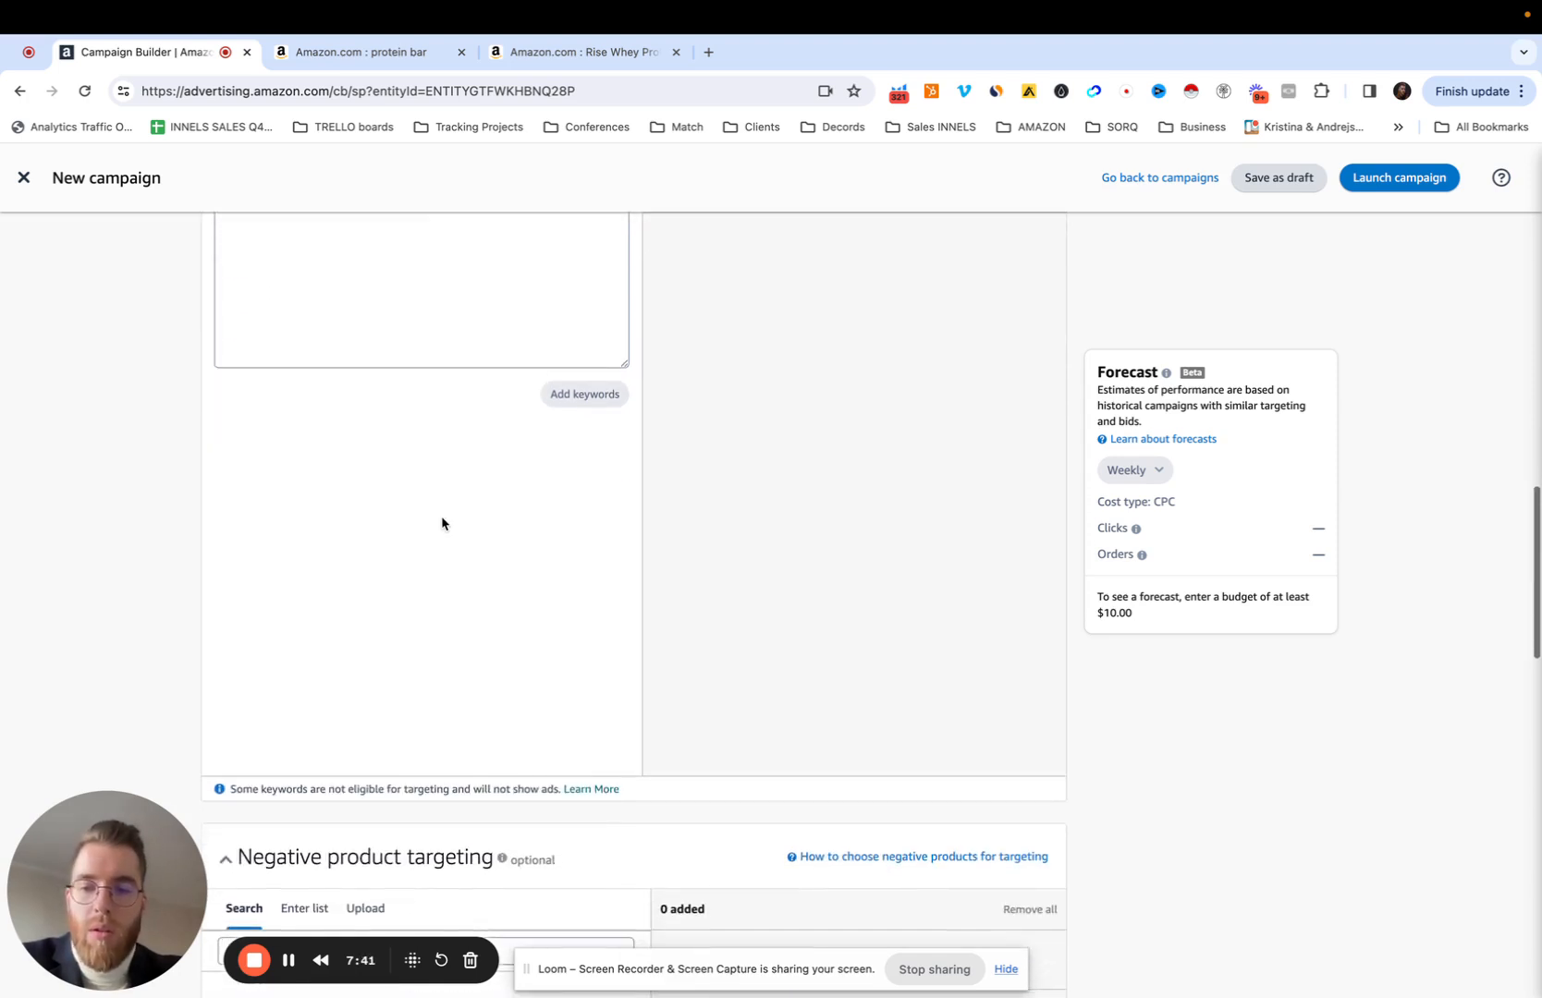
scroll(442, 523, "up", 1)
scroll(441, 523, "up", 2)
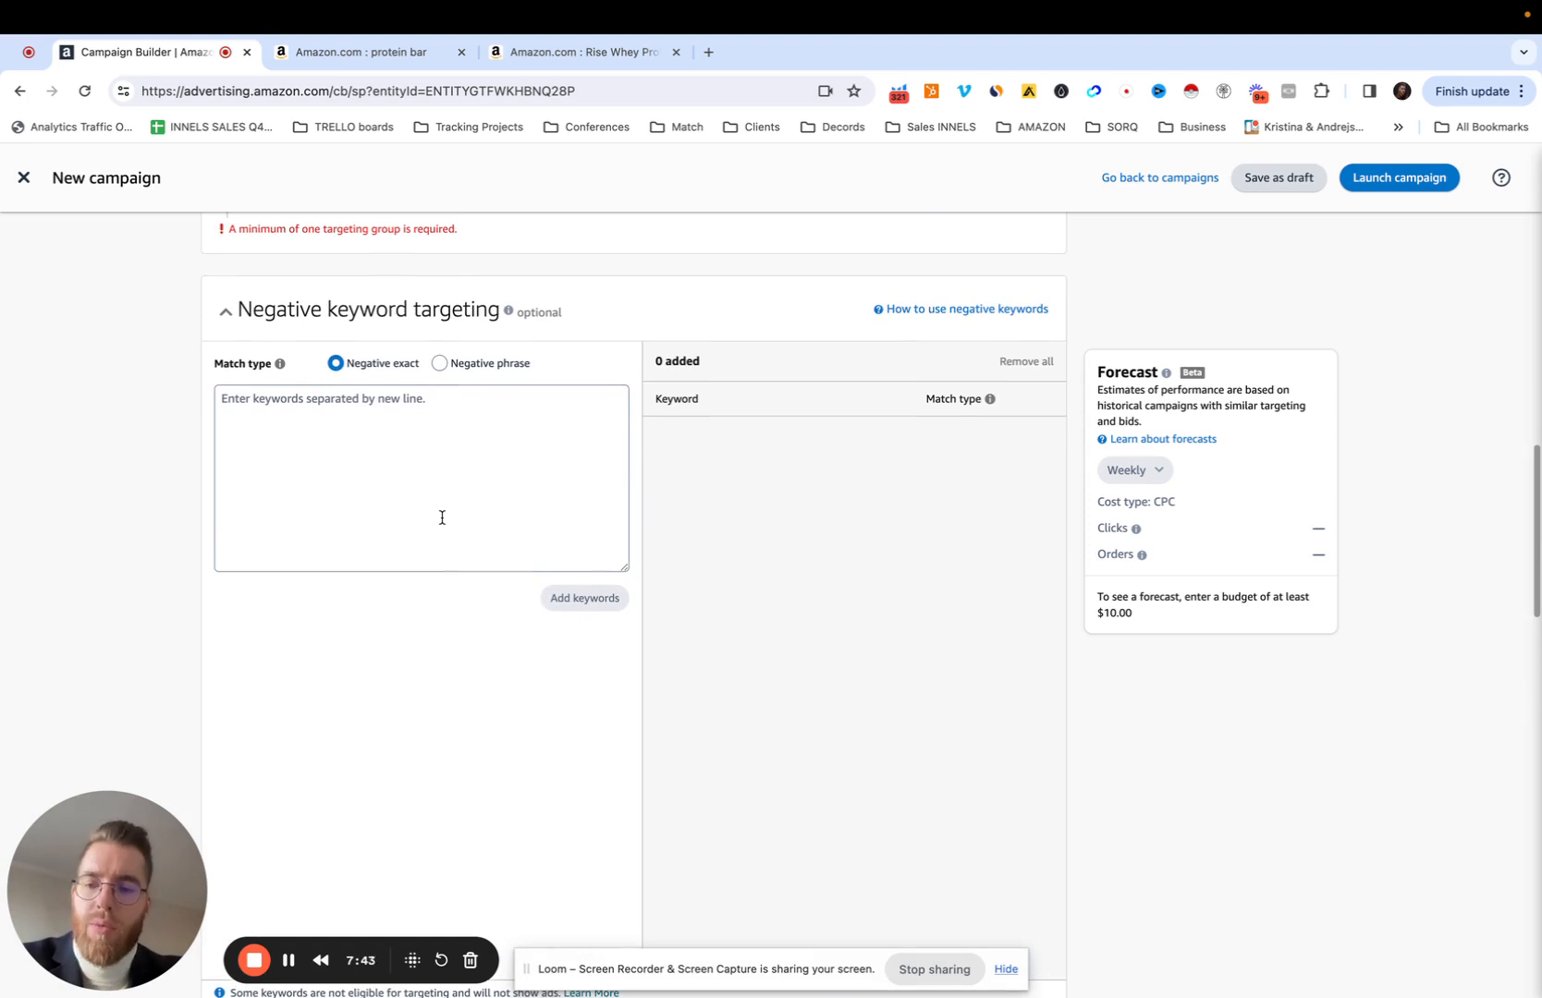
scroll(441, 518, "down", 5)
scroll(442, 518, "up", 1)
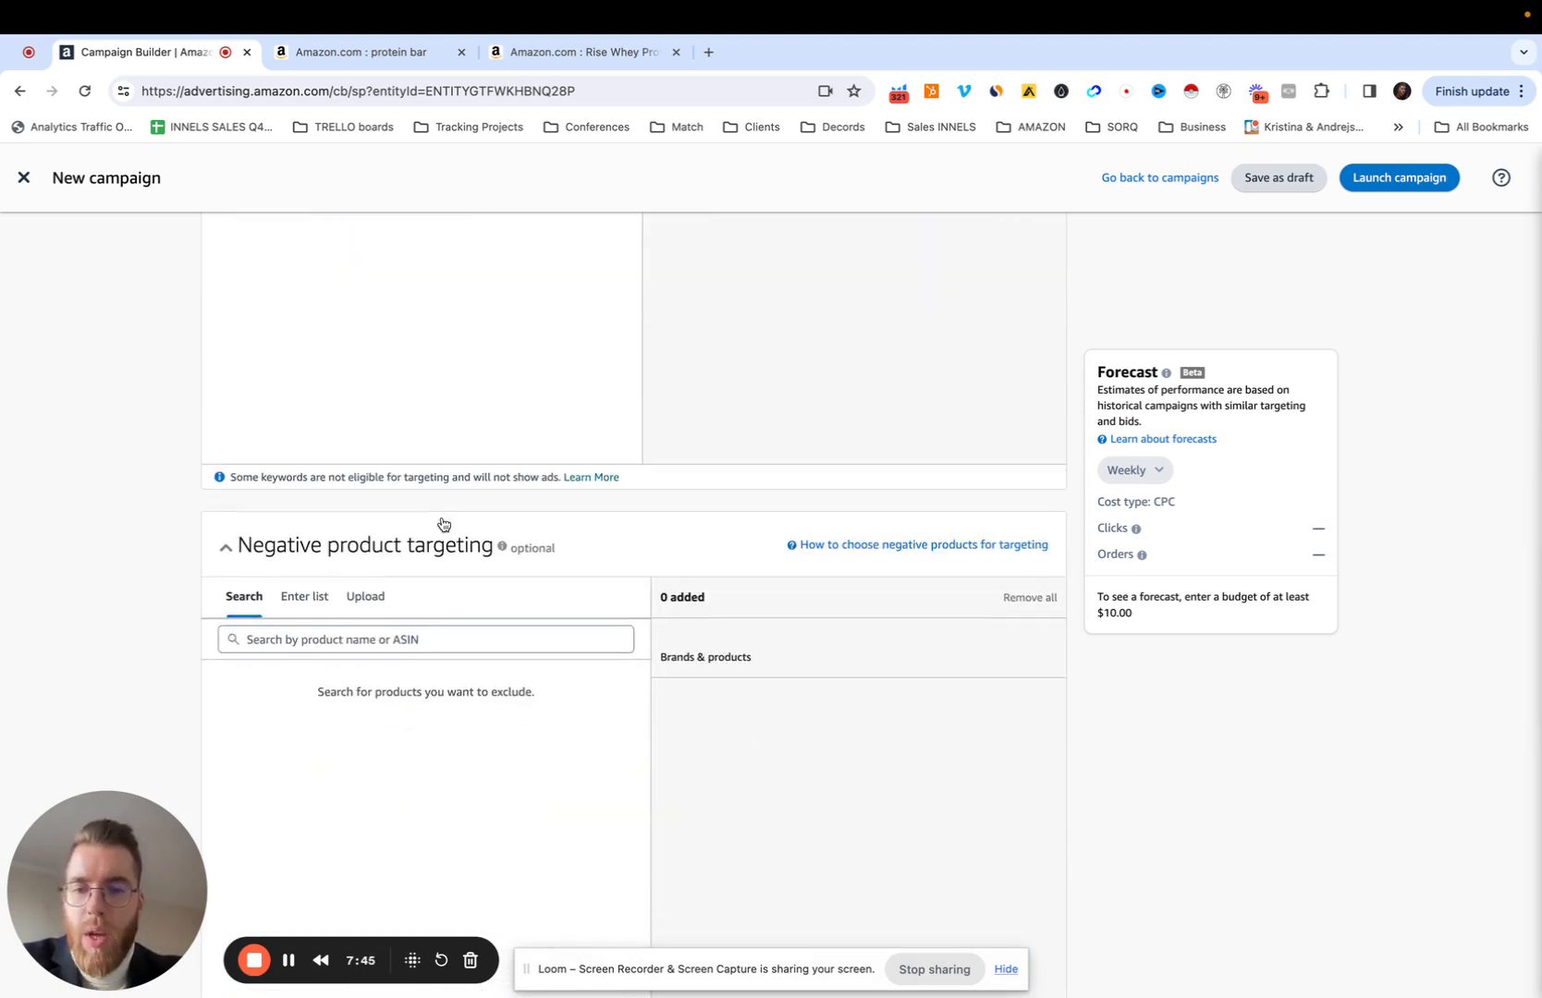
scroll(442, 518, "down", 1)
scroll(442, 518, "down", 3)
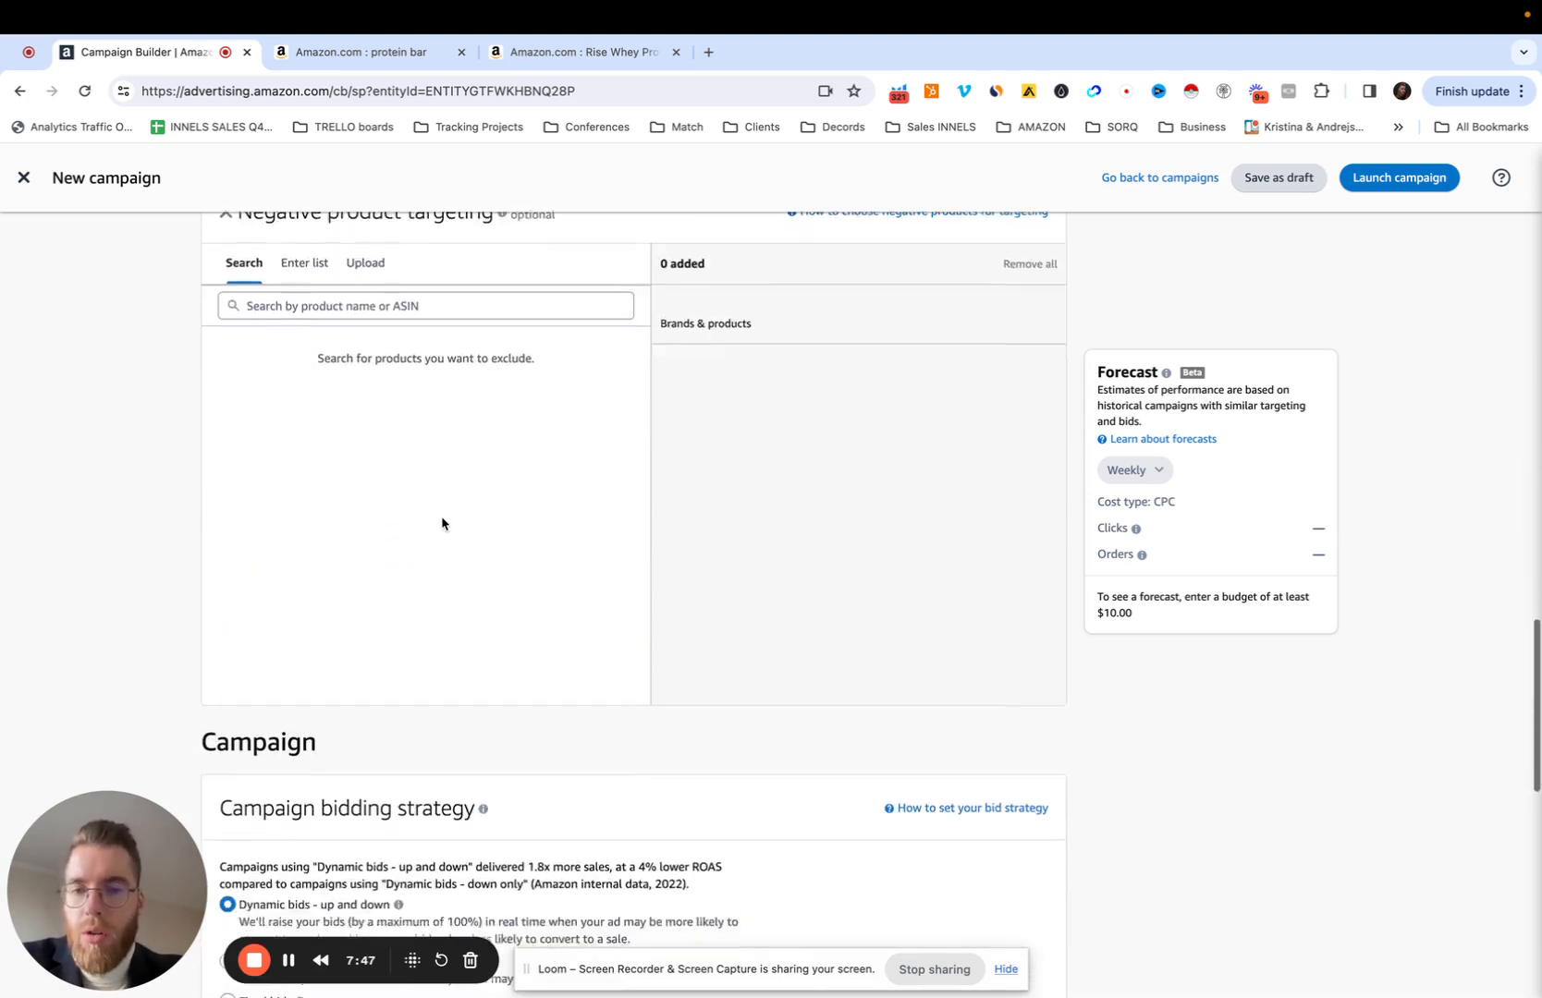
scroll(316, 408, "up", 2)
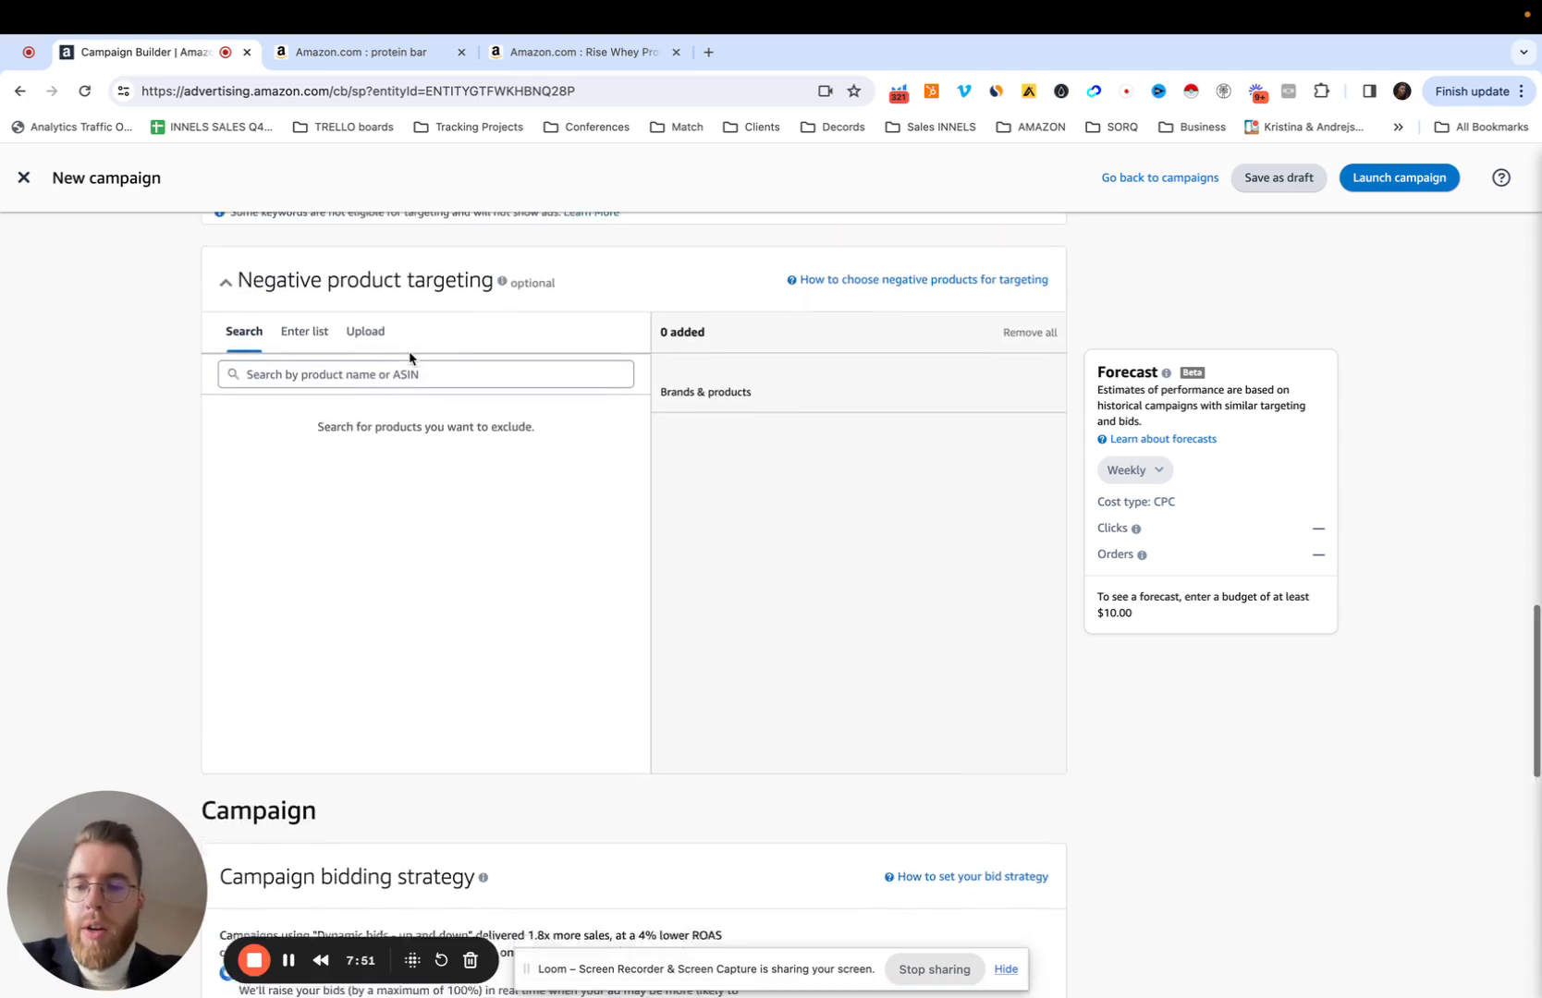
scroll(410, 358, "down", 5)
scroll(409, 358, "up", 10)
scroll(410, 358, "up", 10)
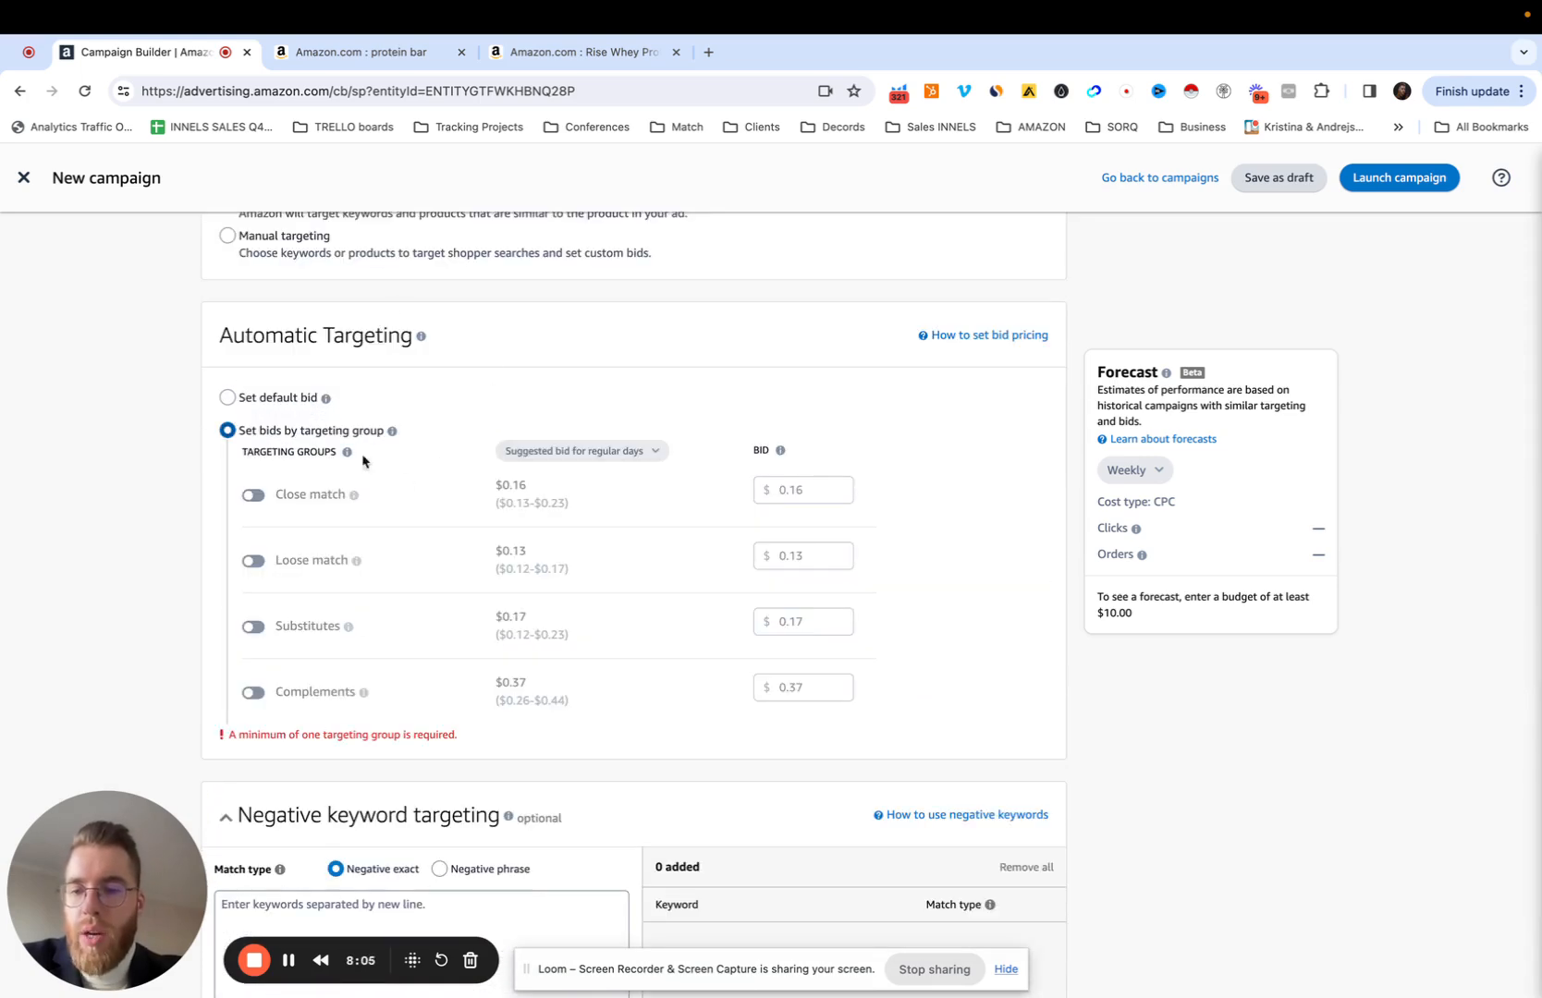
scroll(405, 491, "down", 5)
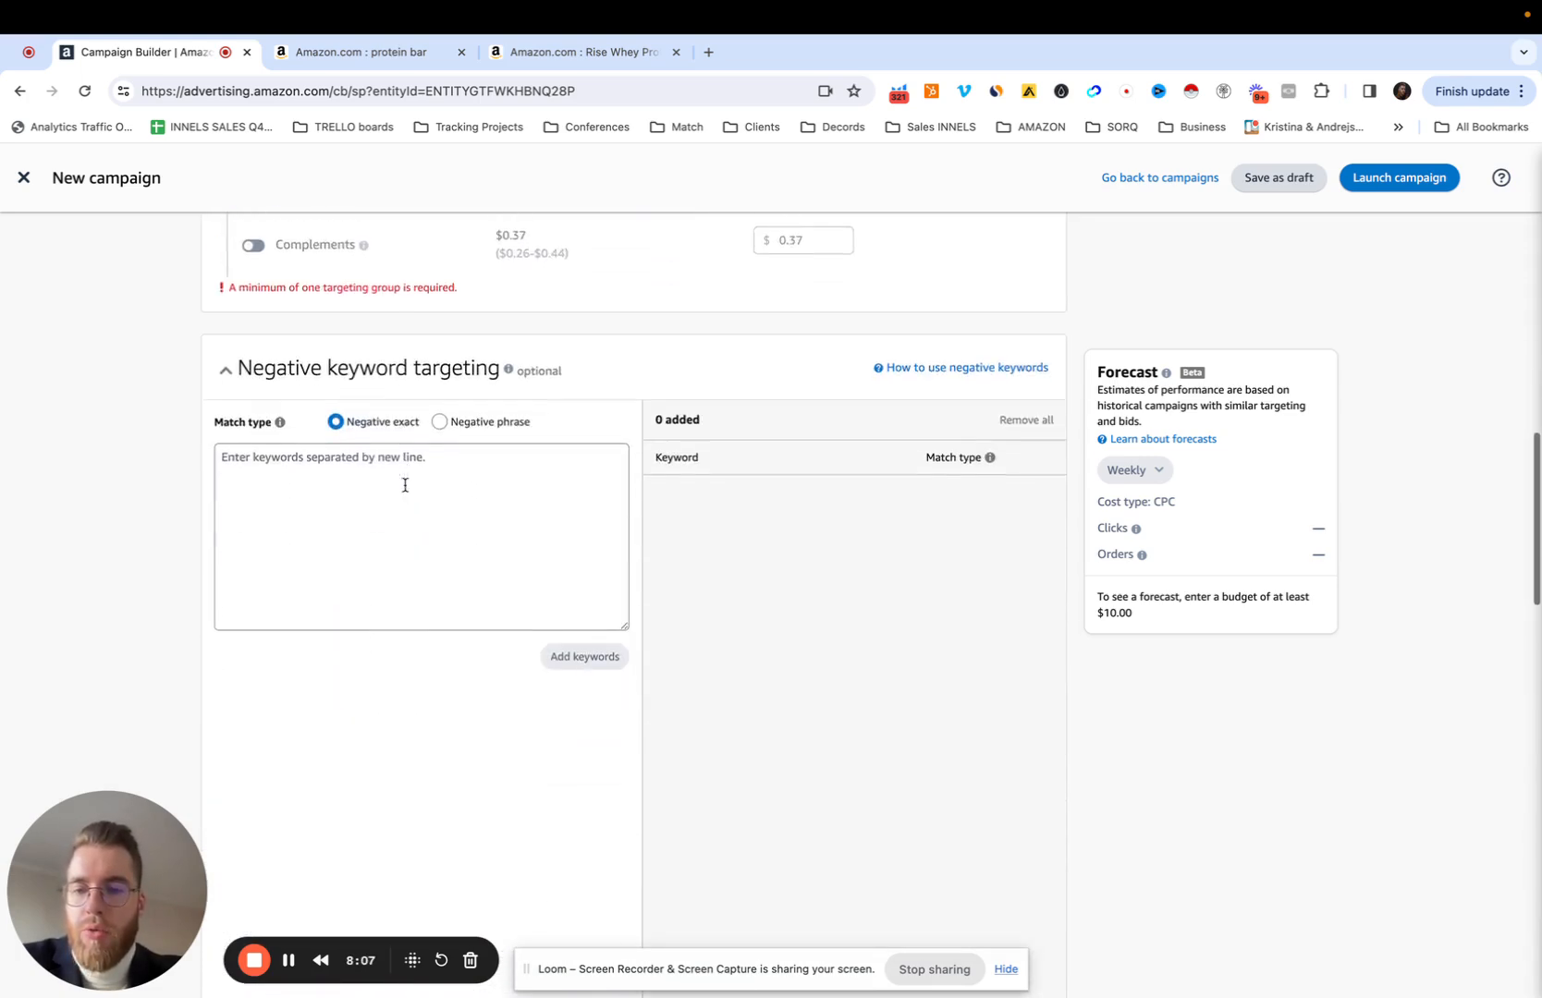
scroll(404, 483, "up", 13)
- Review the campaign bidding strategy options and expand the bid adjustments by placement
scroll(405, 491, "down", 15)
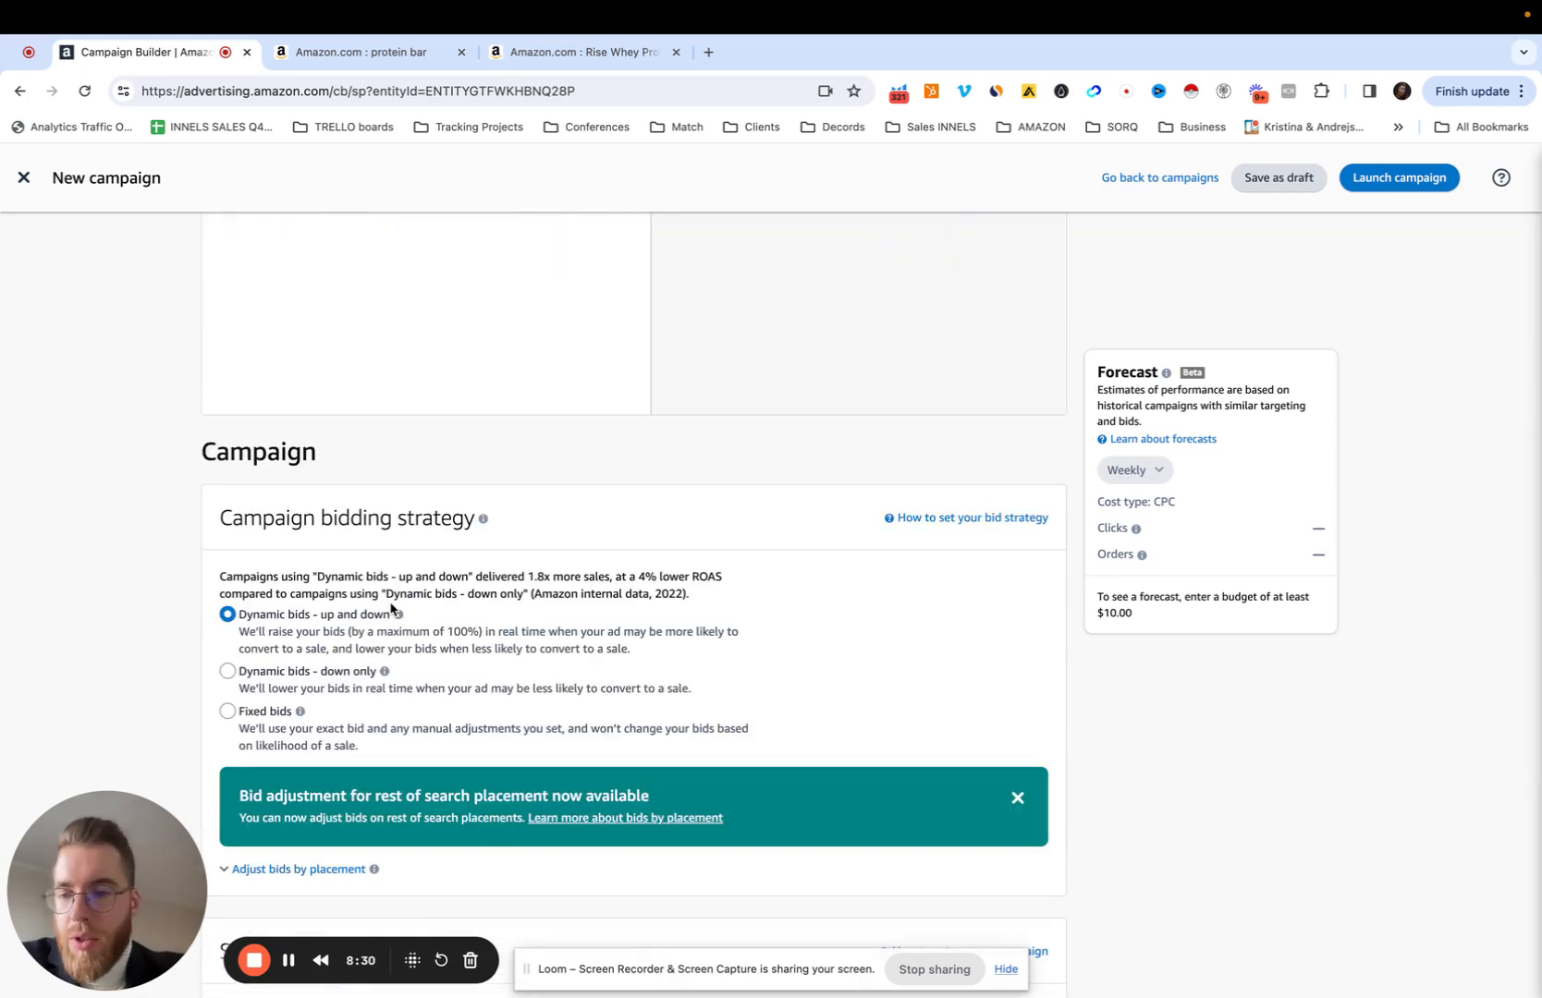
scroll(282, 661, "down", 1)
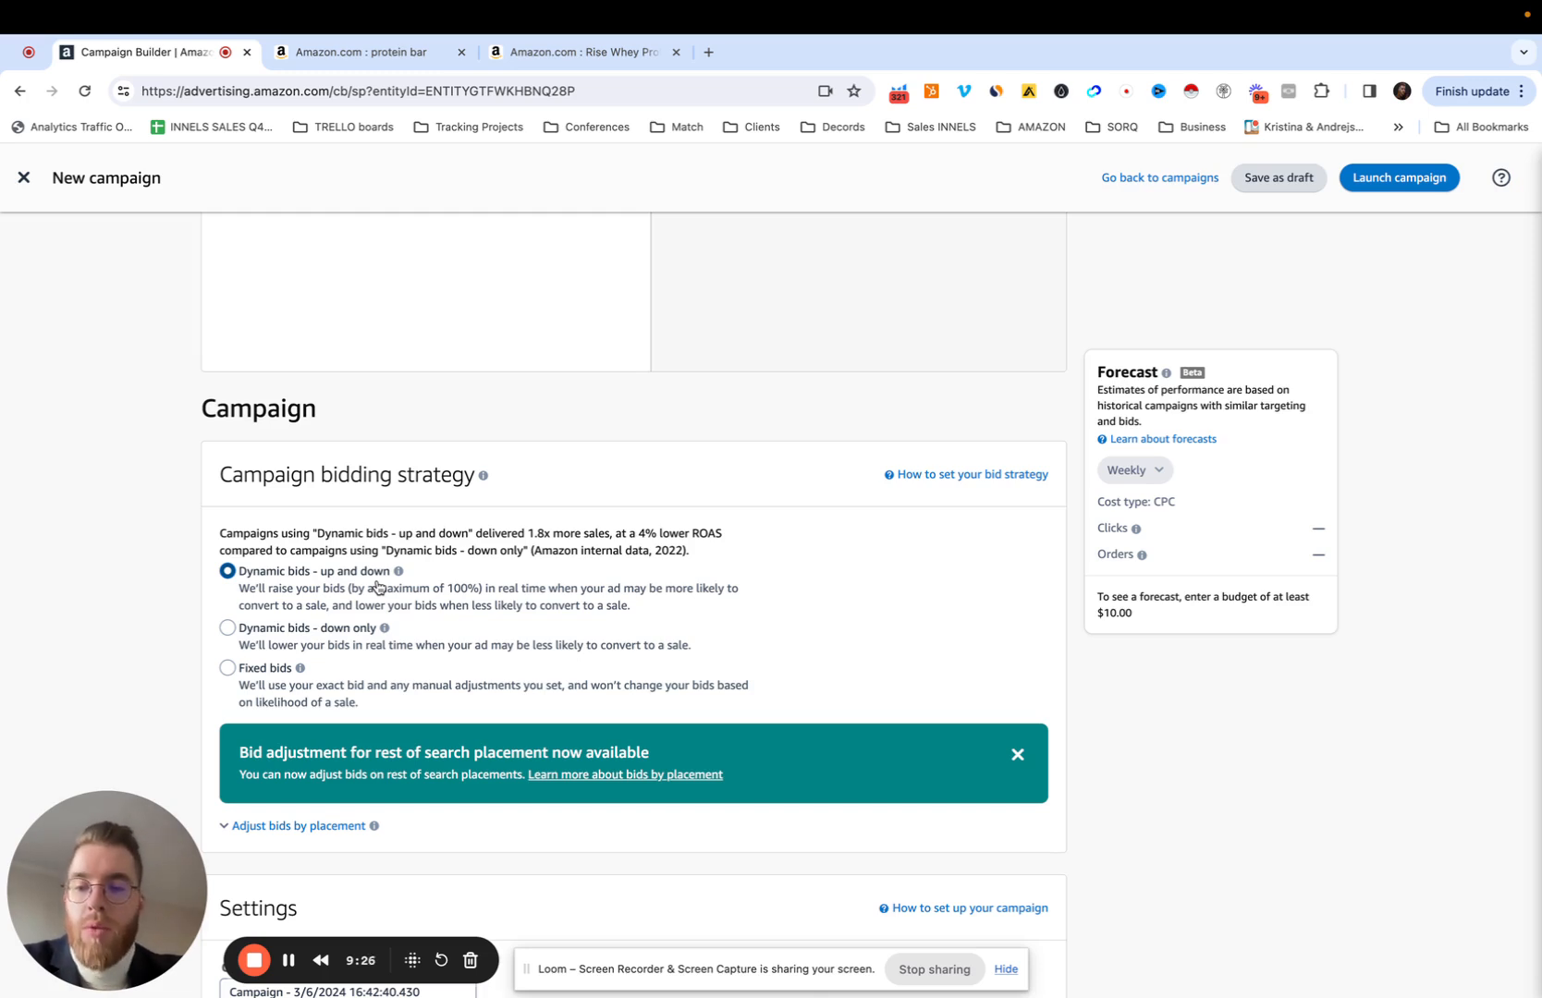
scroll(378, 587, "down", 1)
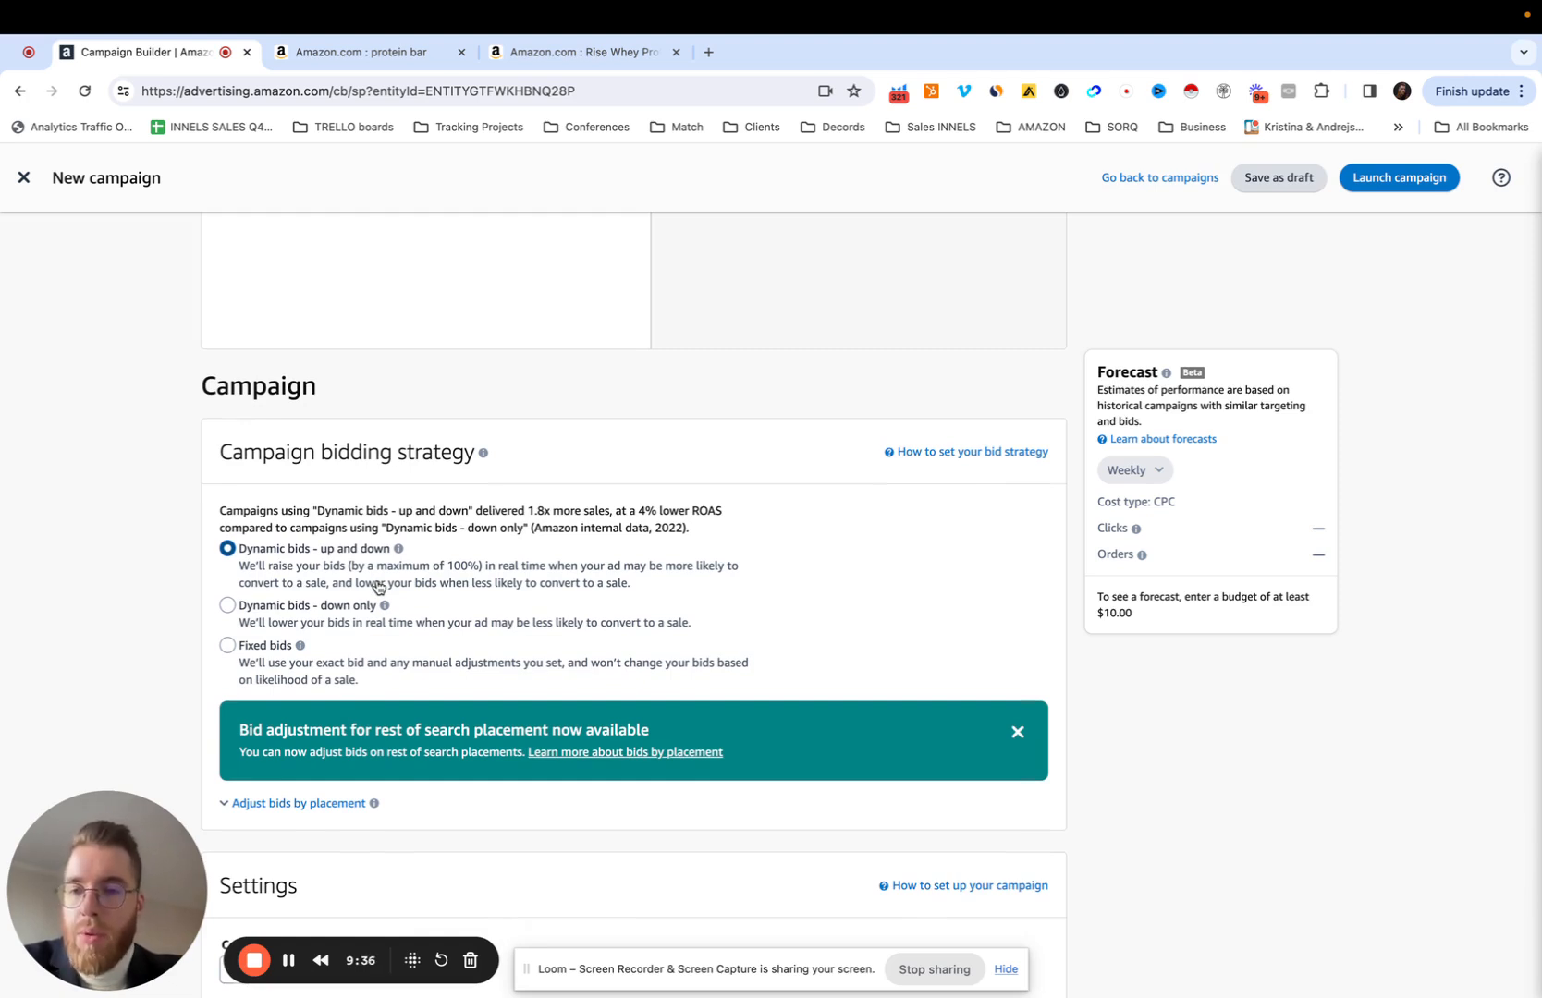
scroll(377, 587, "down", 2)
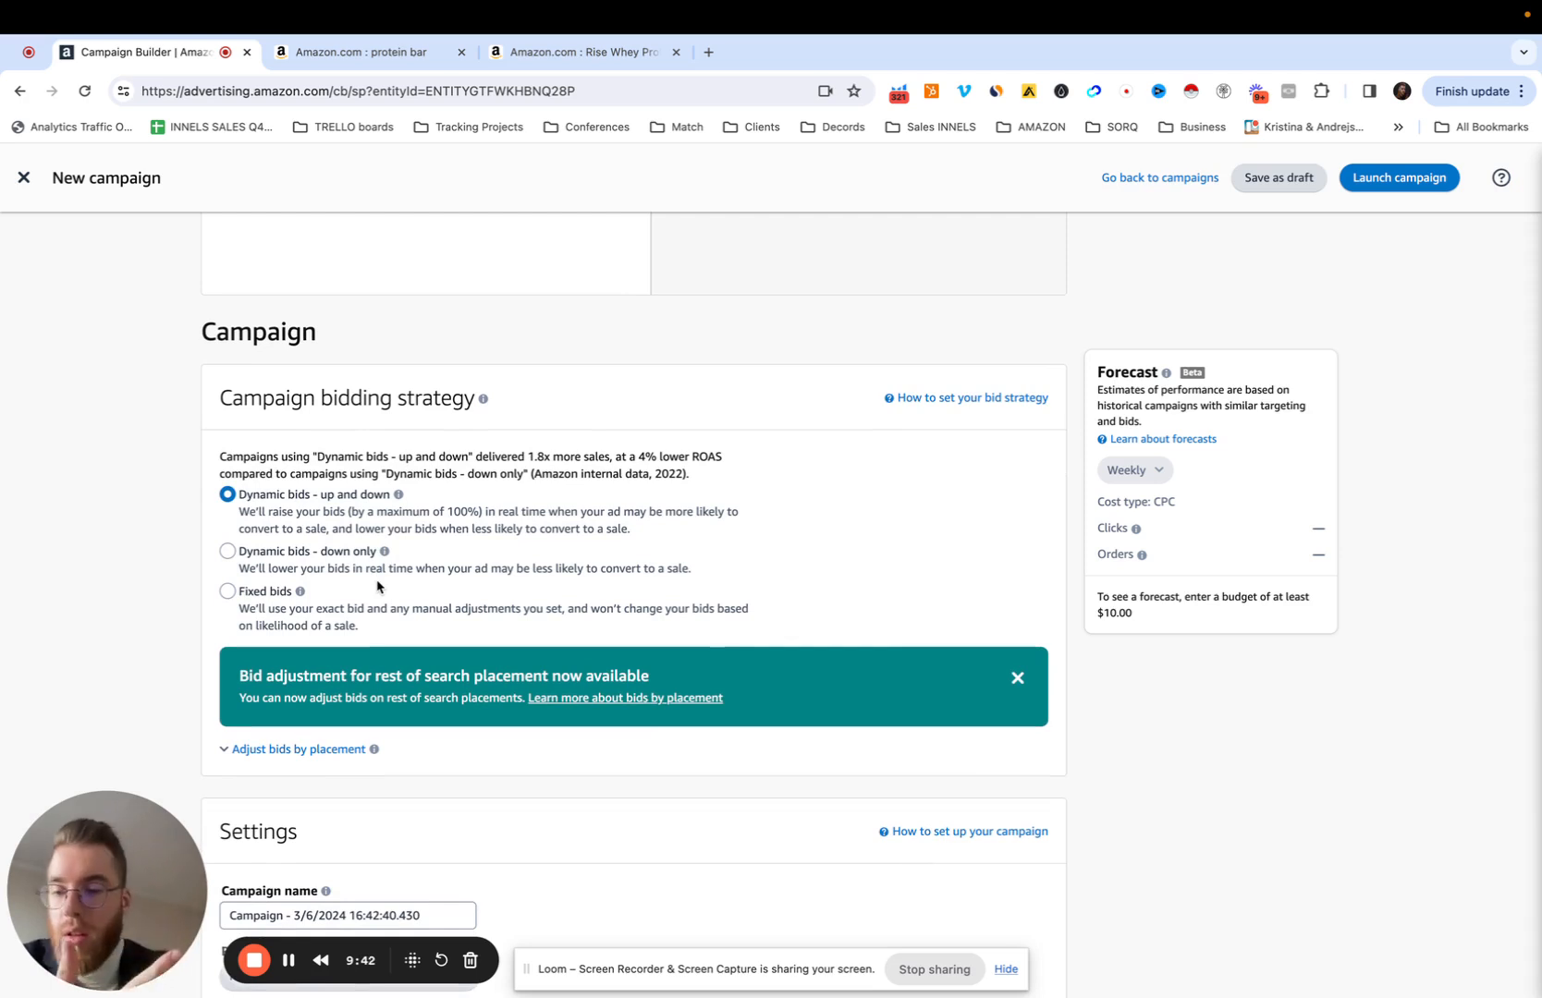
scroll(377, 587, "down", 3)
left_click(310, 627)
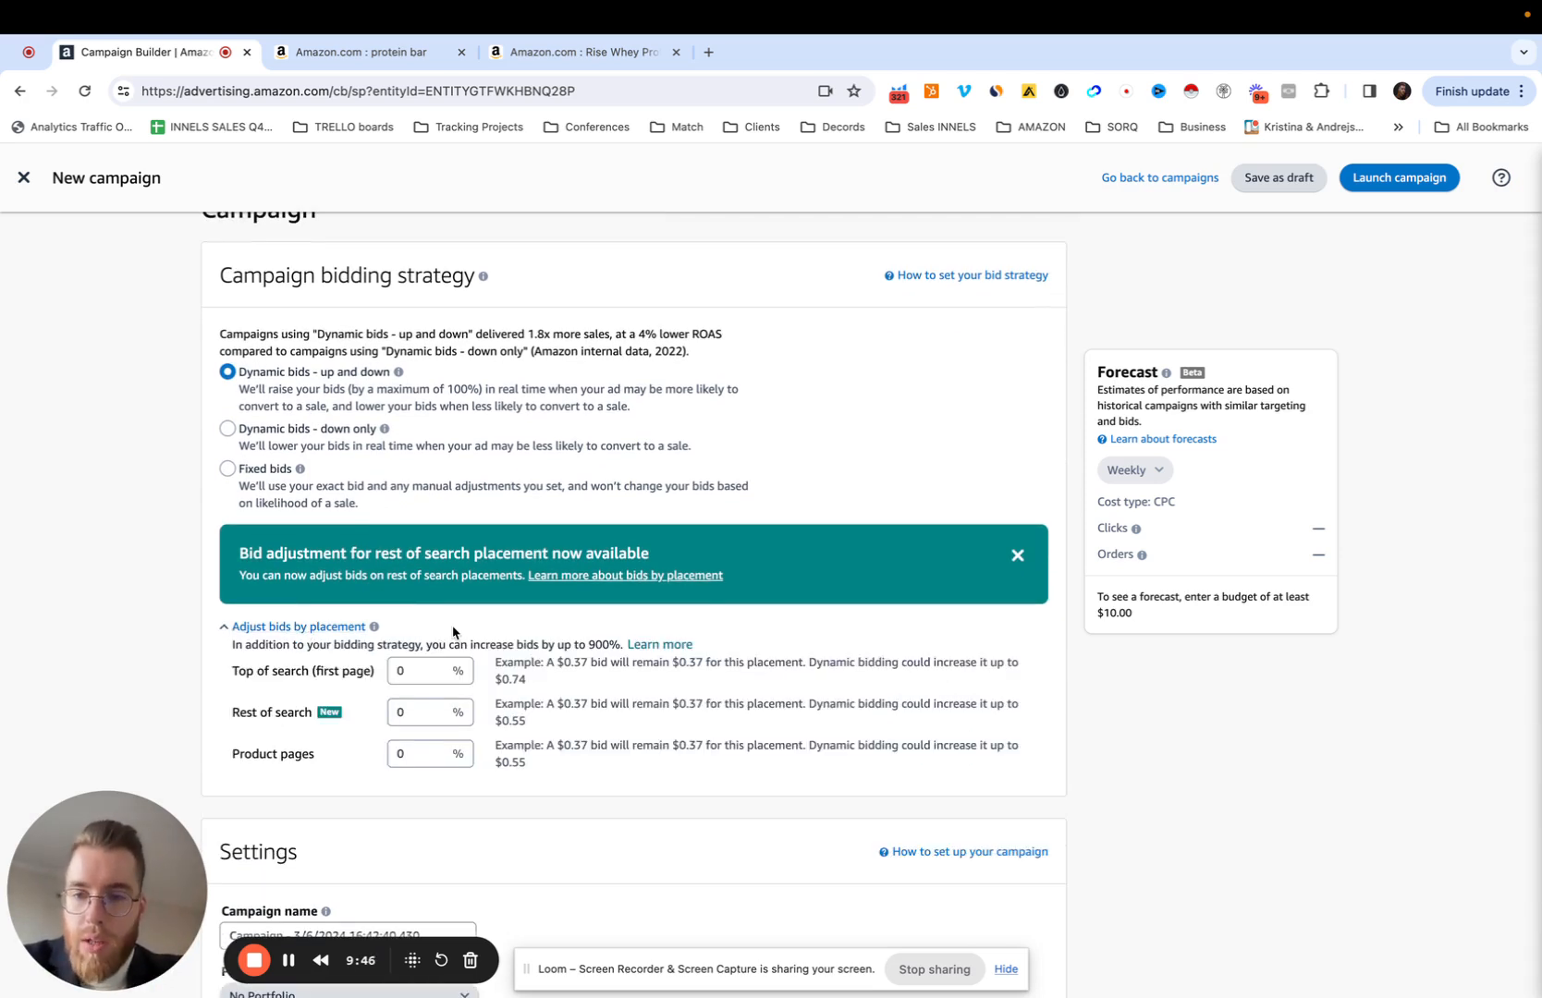
- Try a 5% bid increase for the Top of search (first page) placement and reset it to 0%
scroll(453, 632, "down", 2)
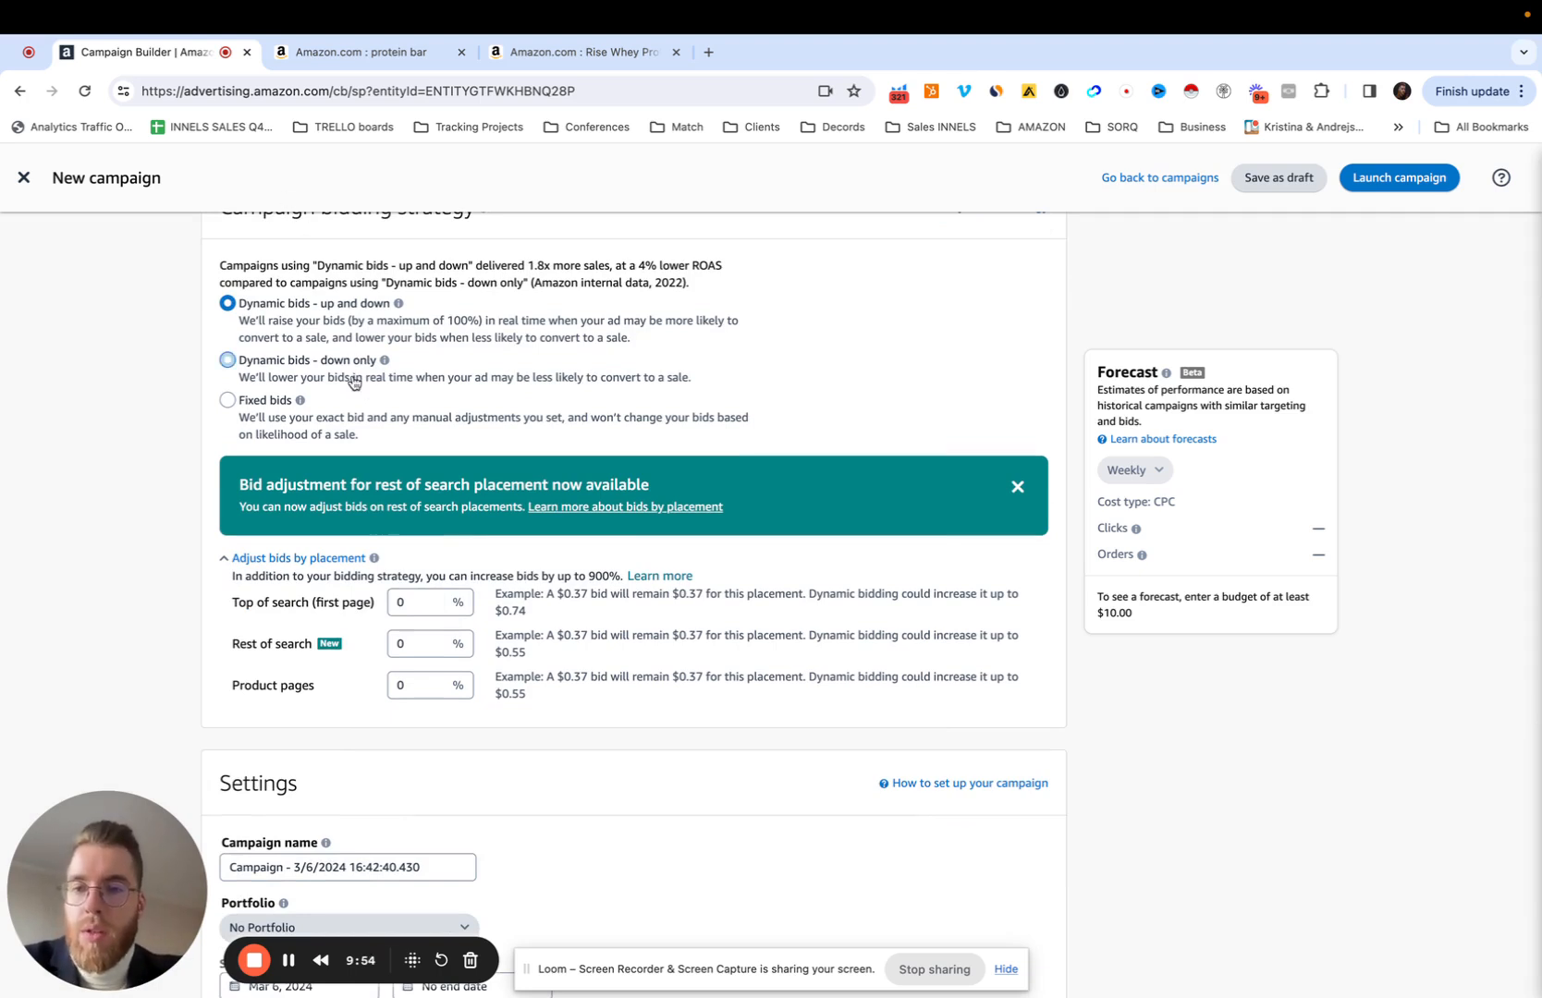
left_click(423, 605)
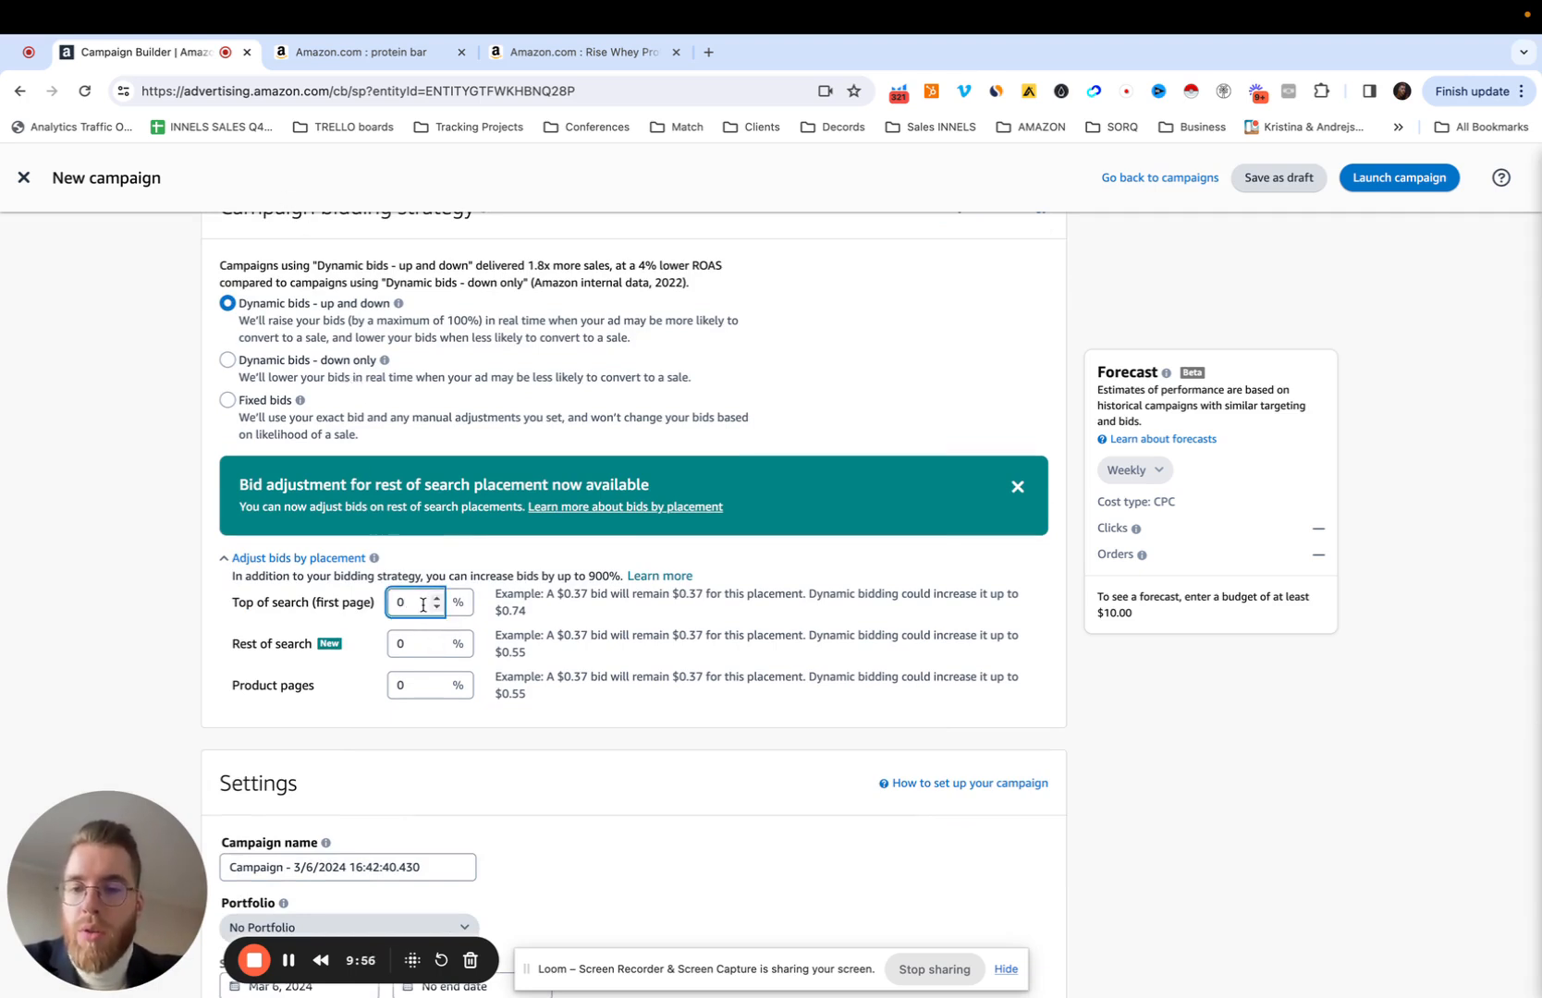
key("BackSpace")
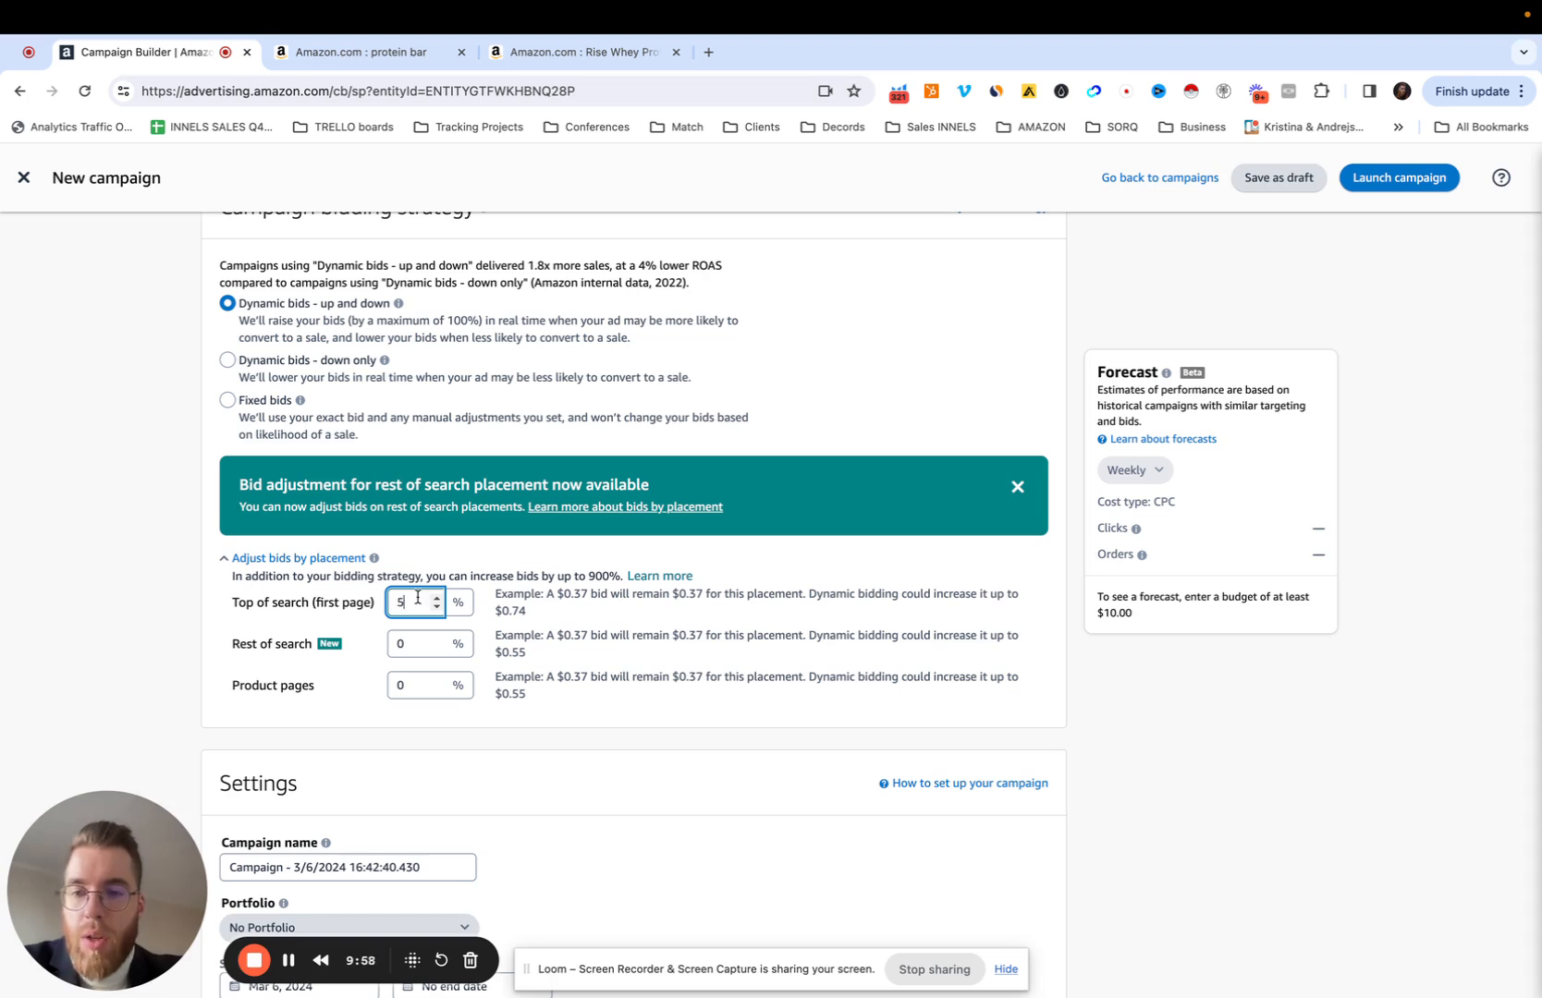
type("5")
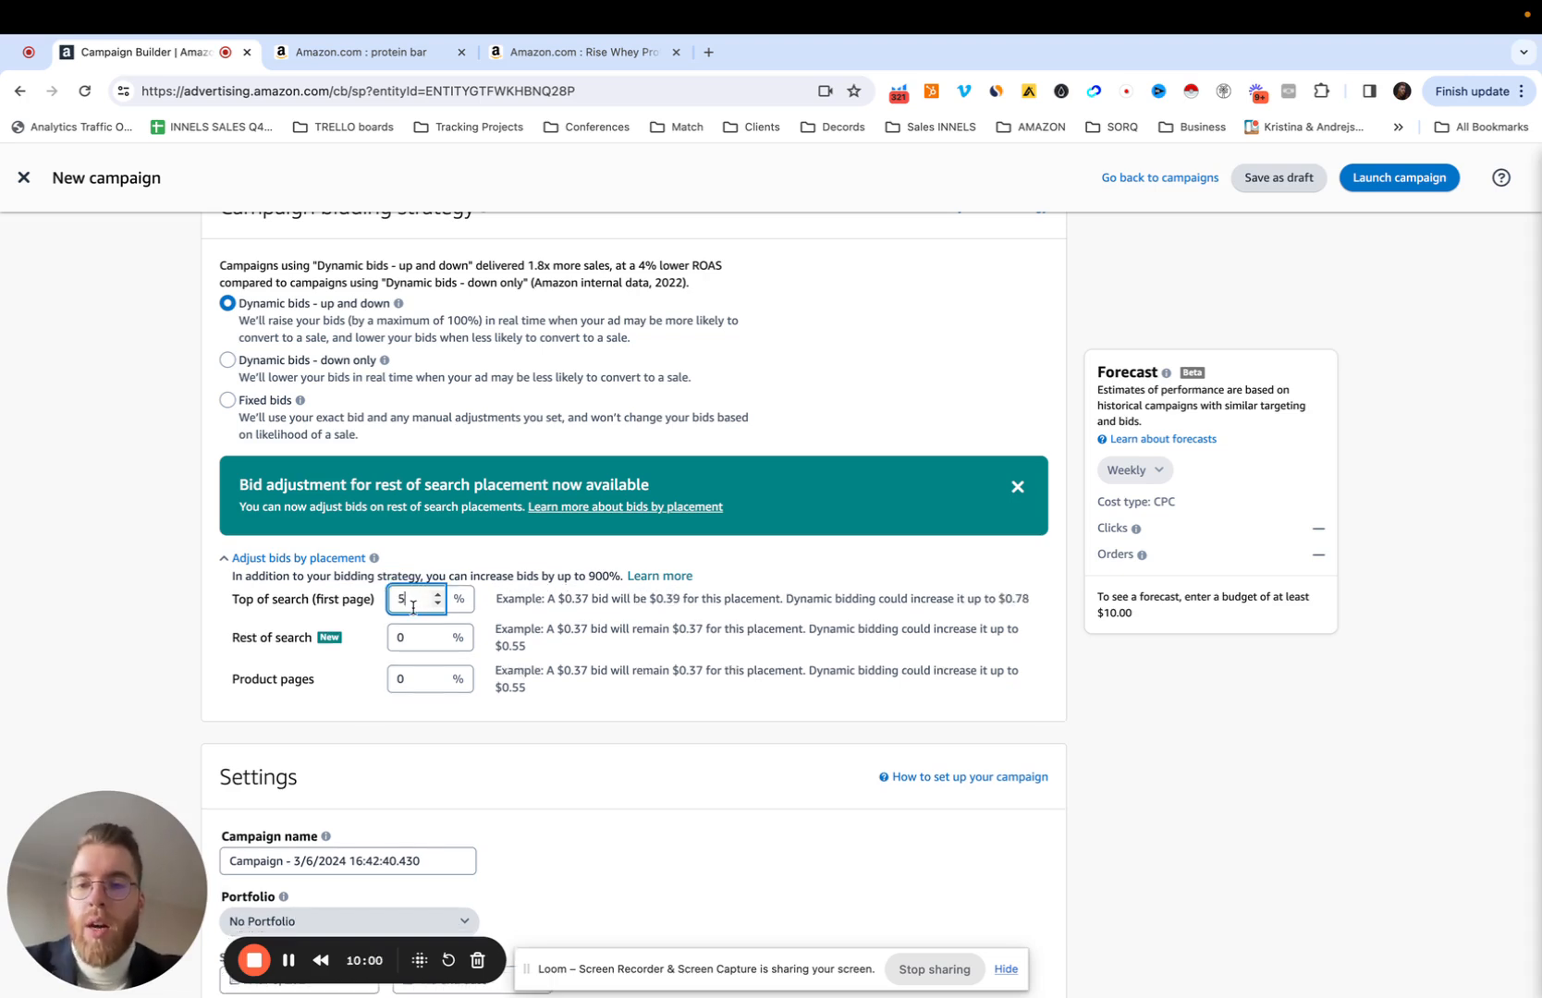
key("BackSpace")
type("0")
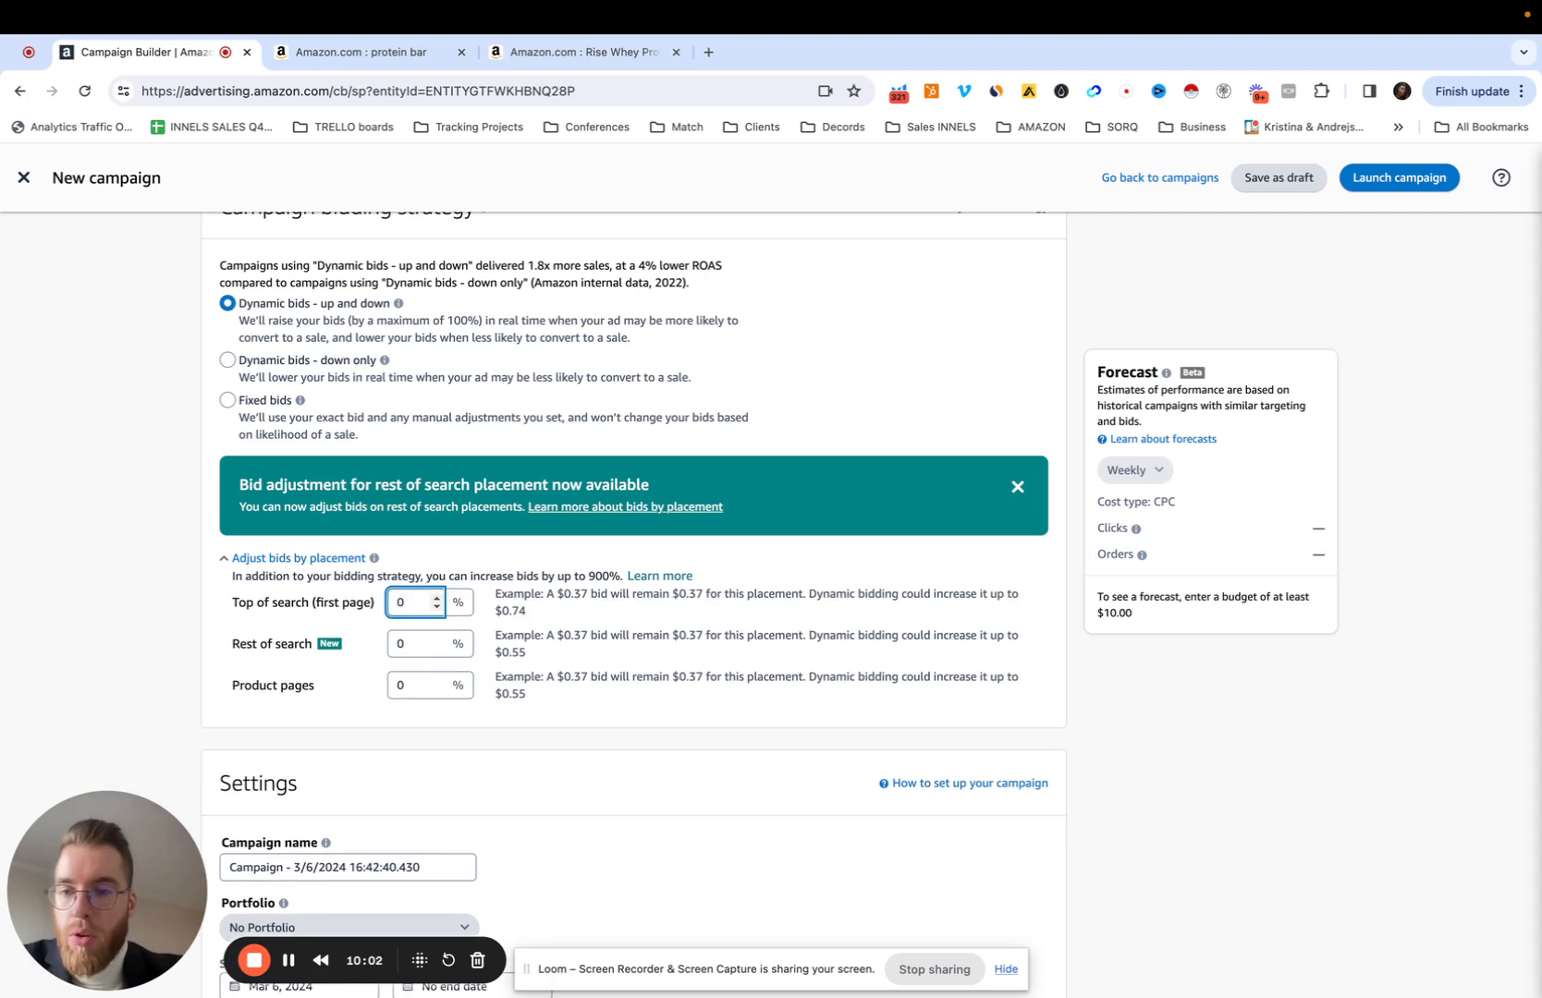
- Set the bid increase for the Top of search (first page) placement to 20%
type("20")
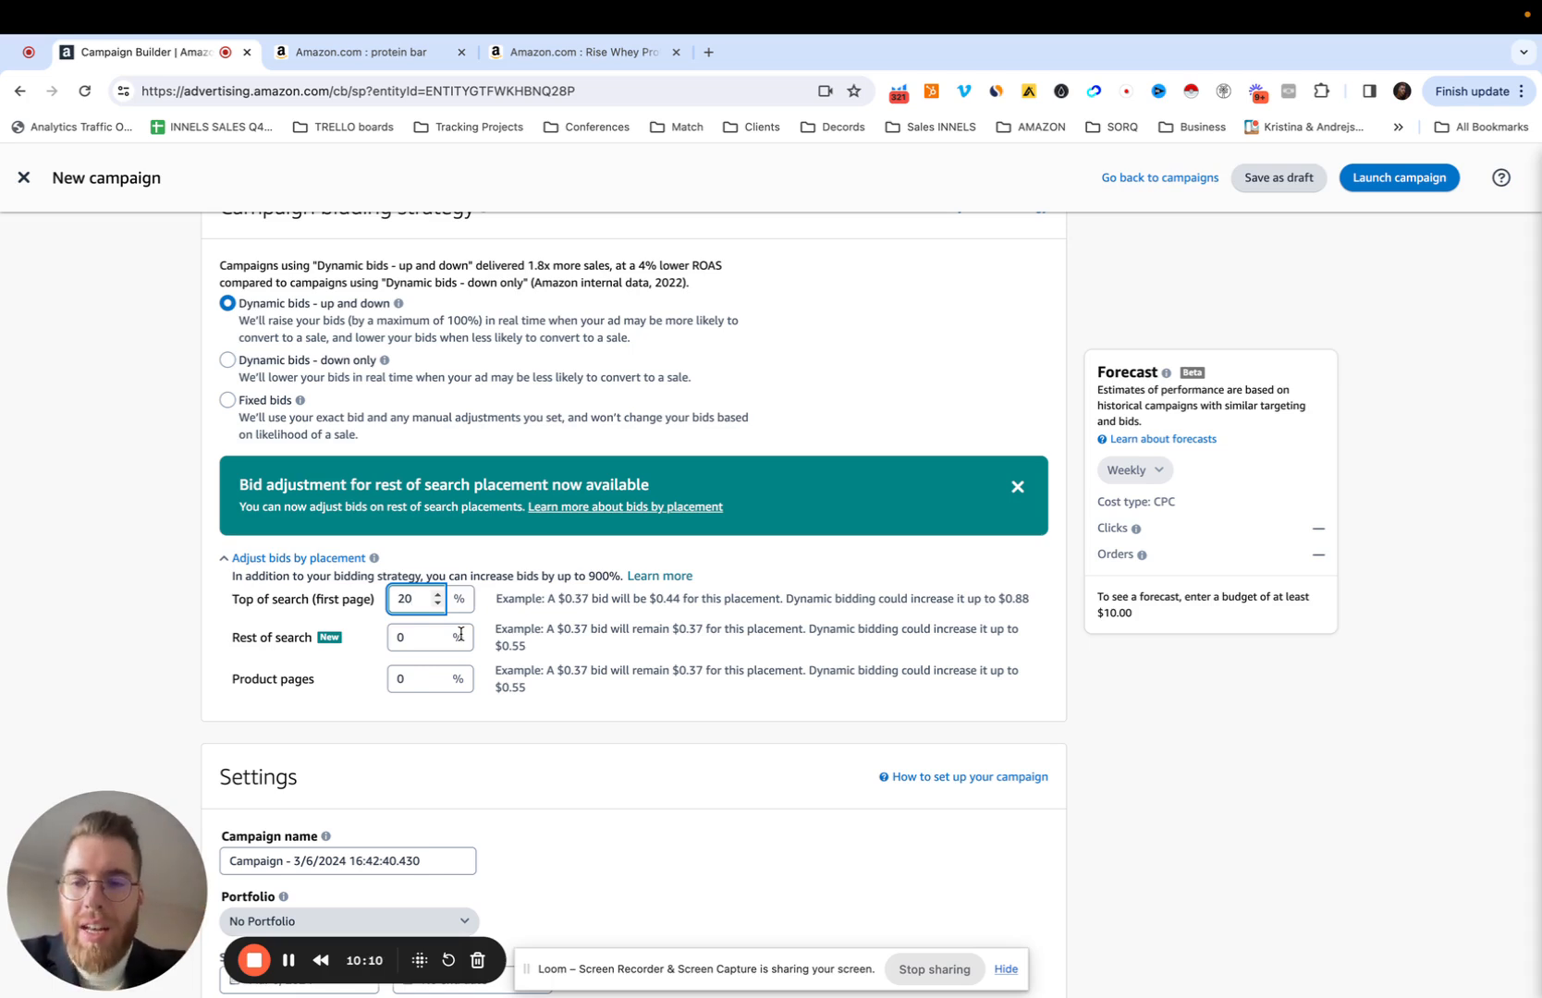
left_click_drag(258, 600, 370, 602)
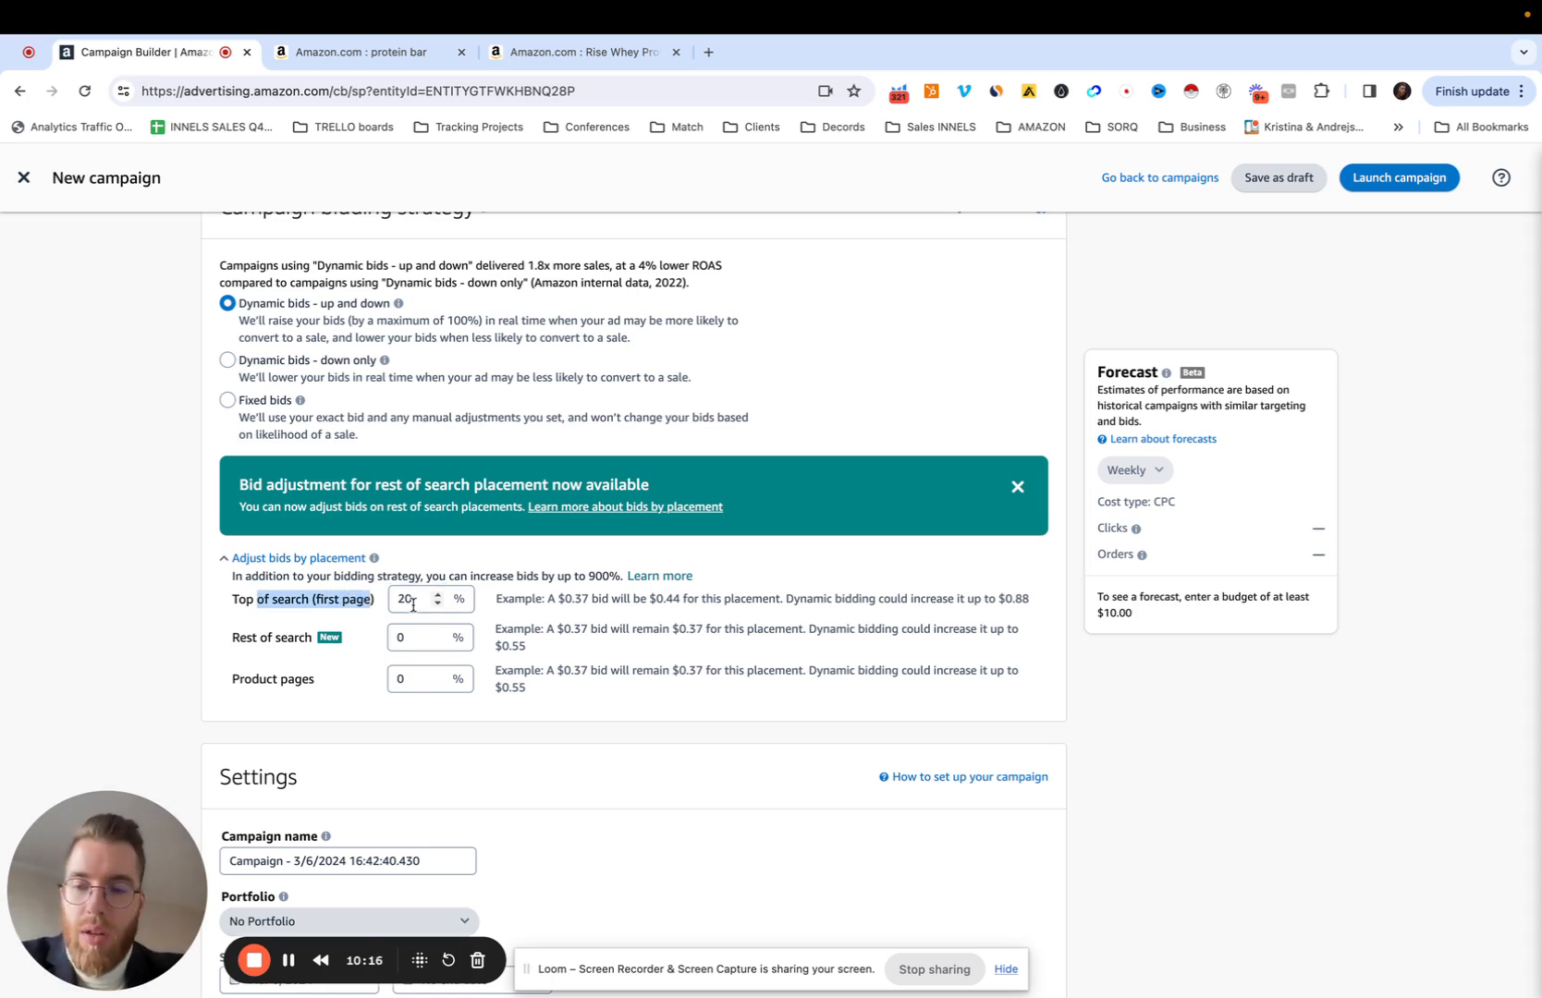
left_click(413, 604)
left_click_drag(413, 604, 381, 608)
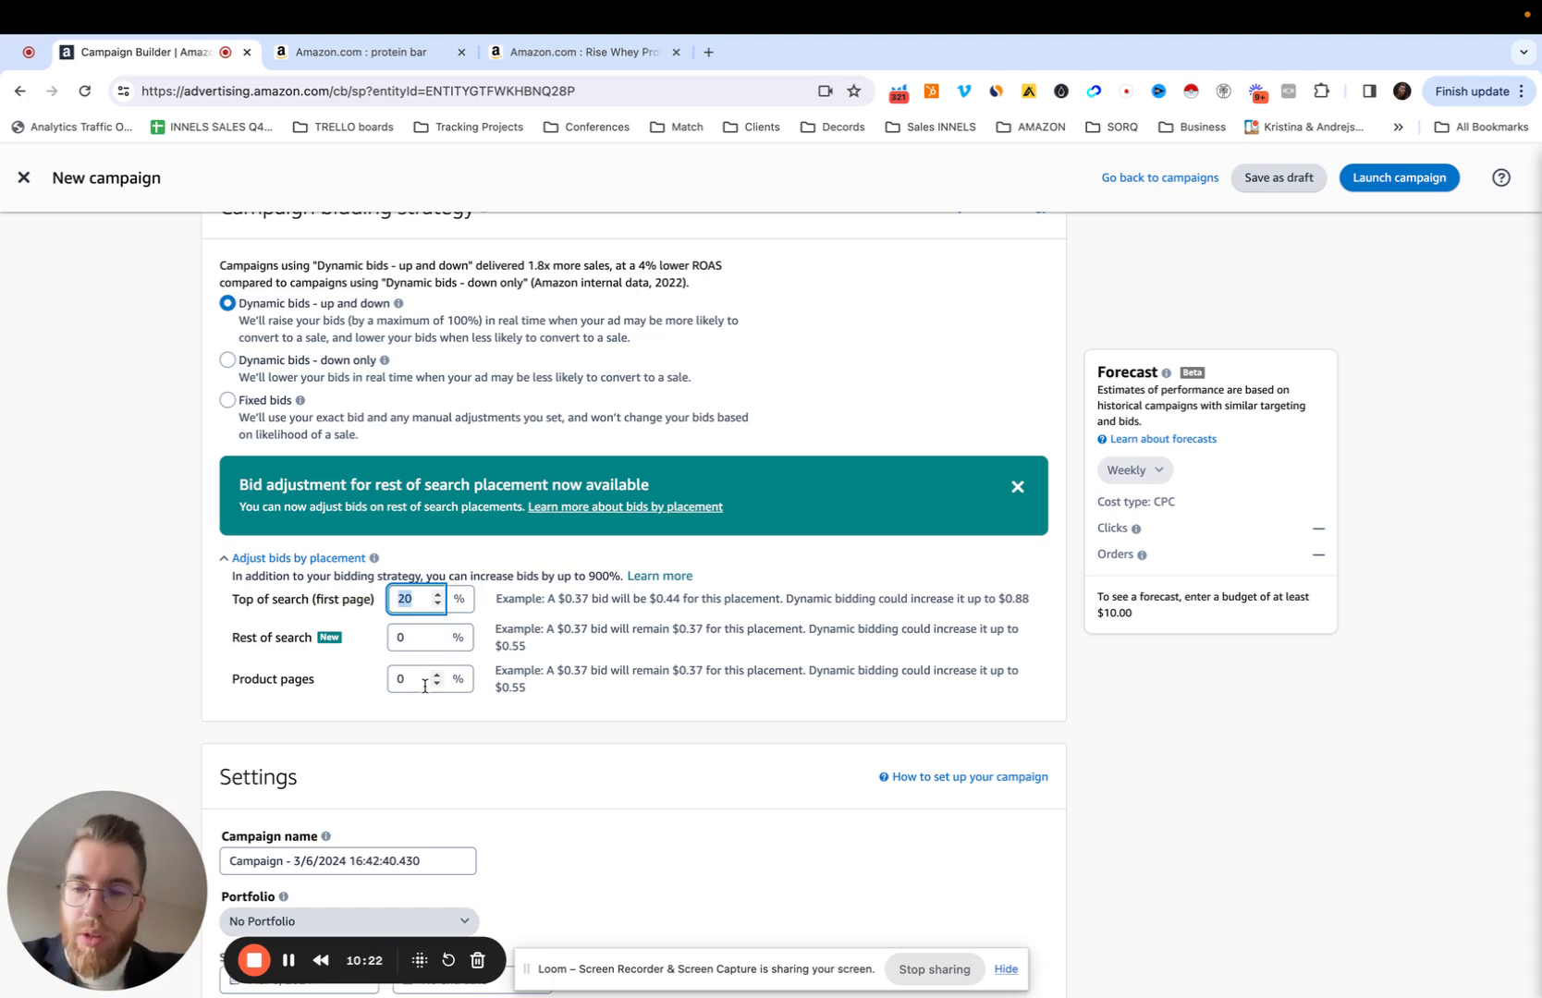
- Check the bid adjustments for the Rest of search and Product pages placements against Top of search
left_click(433, 637)
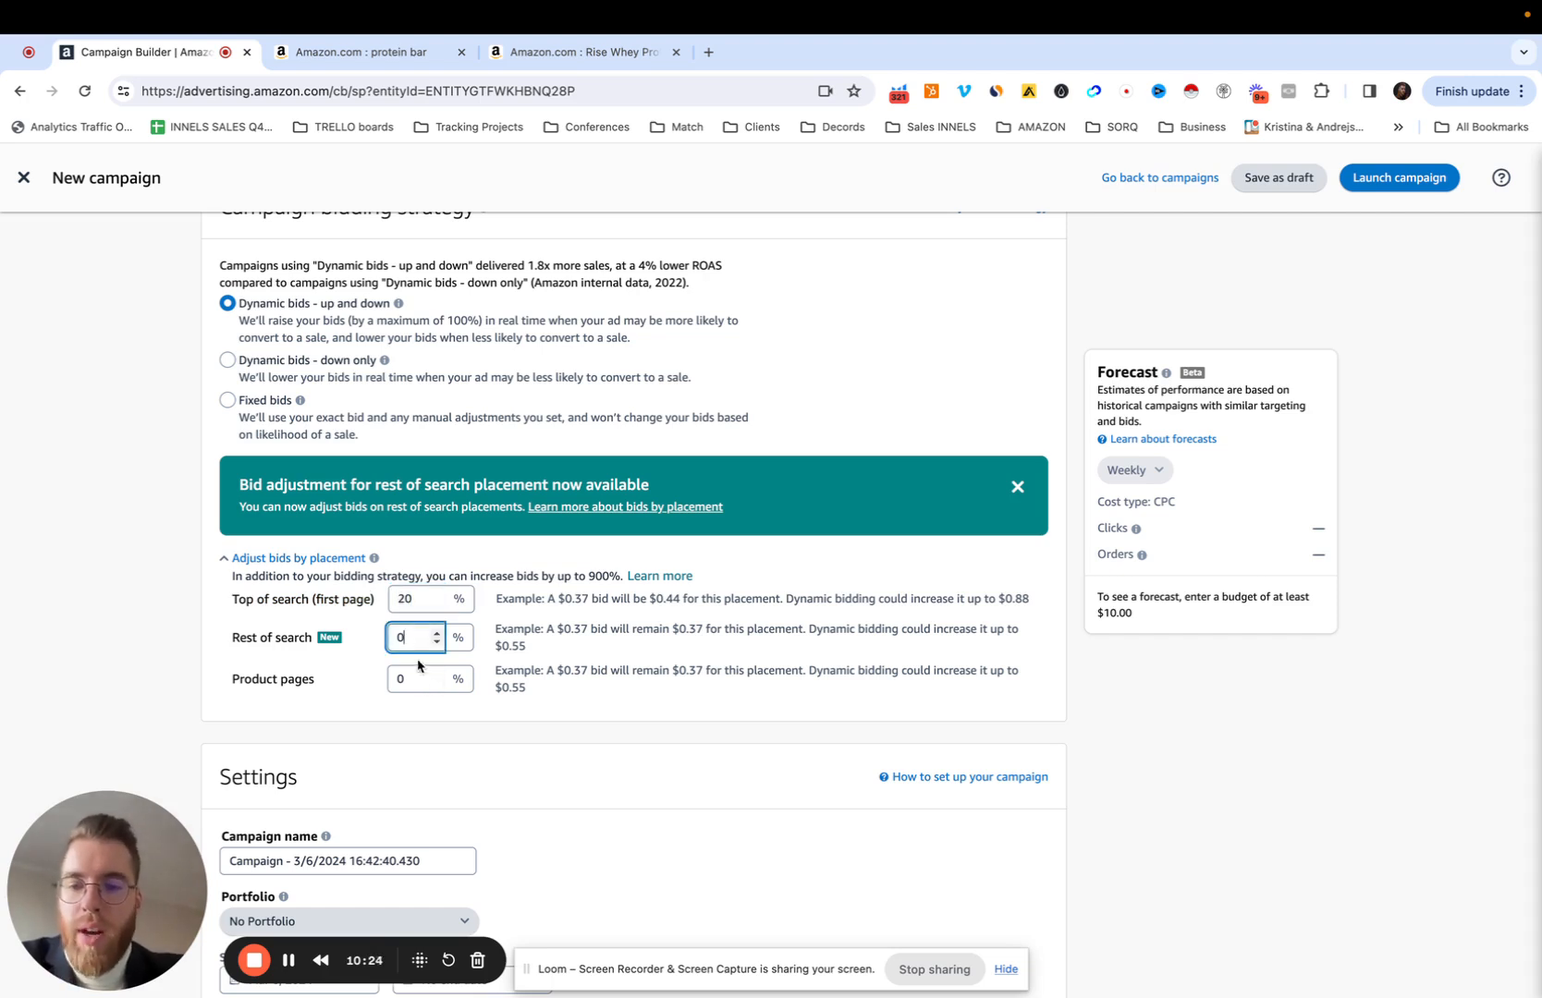
left_click(419, 674)
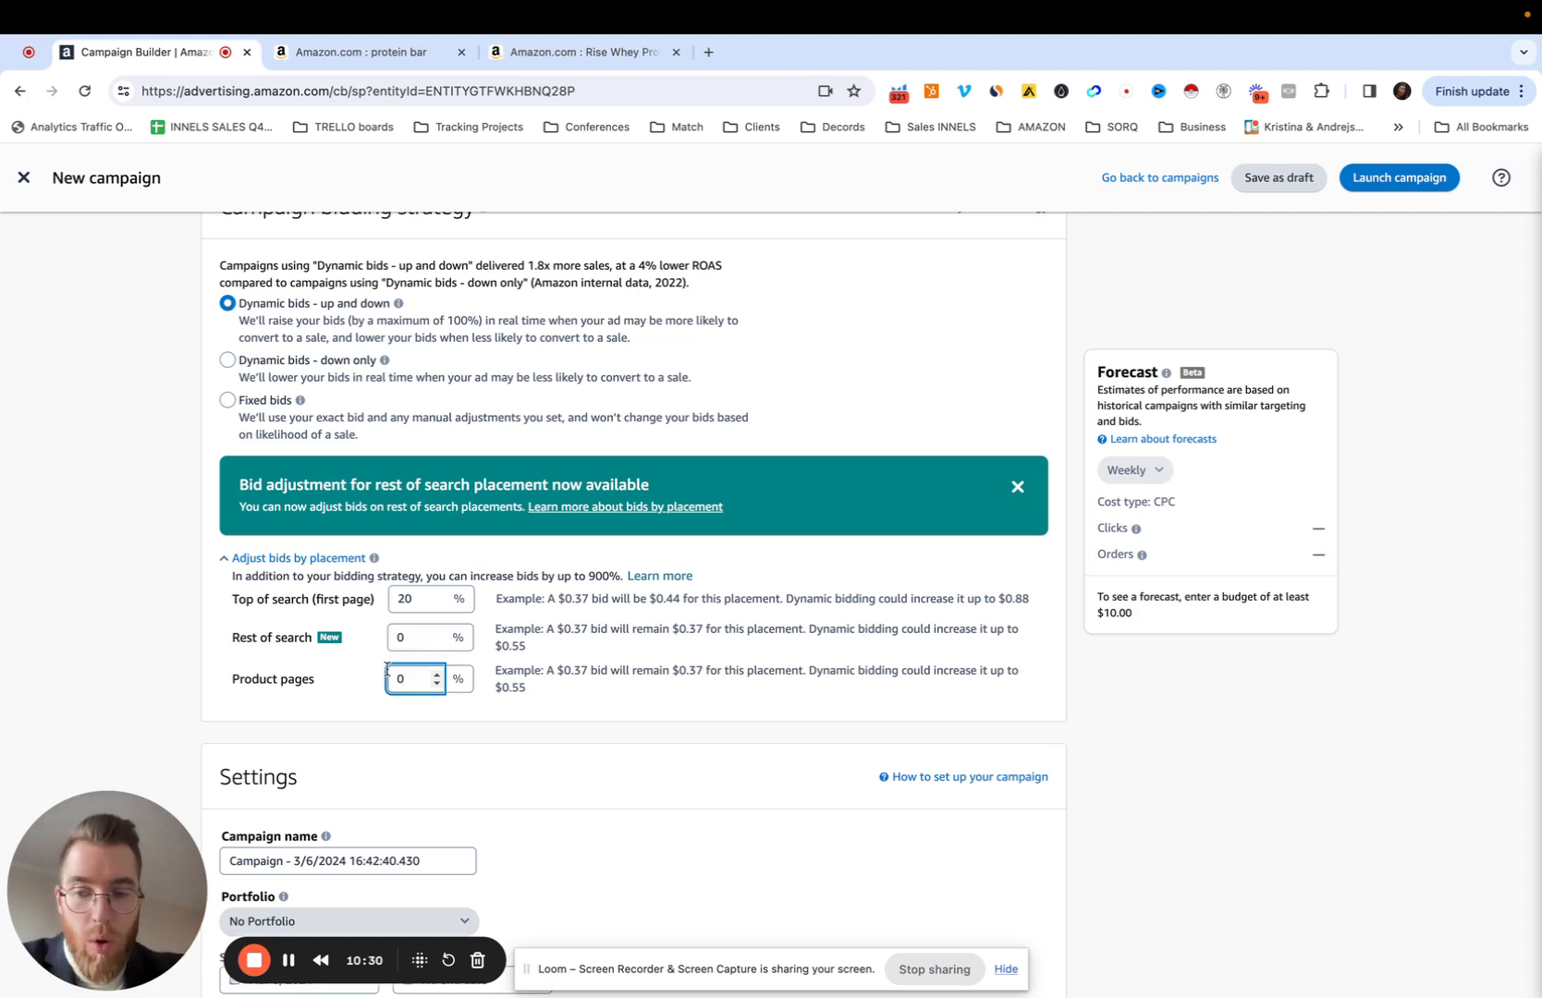
left_click(349, 601)
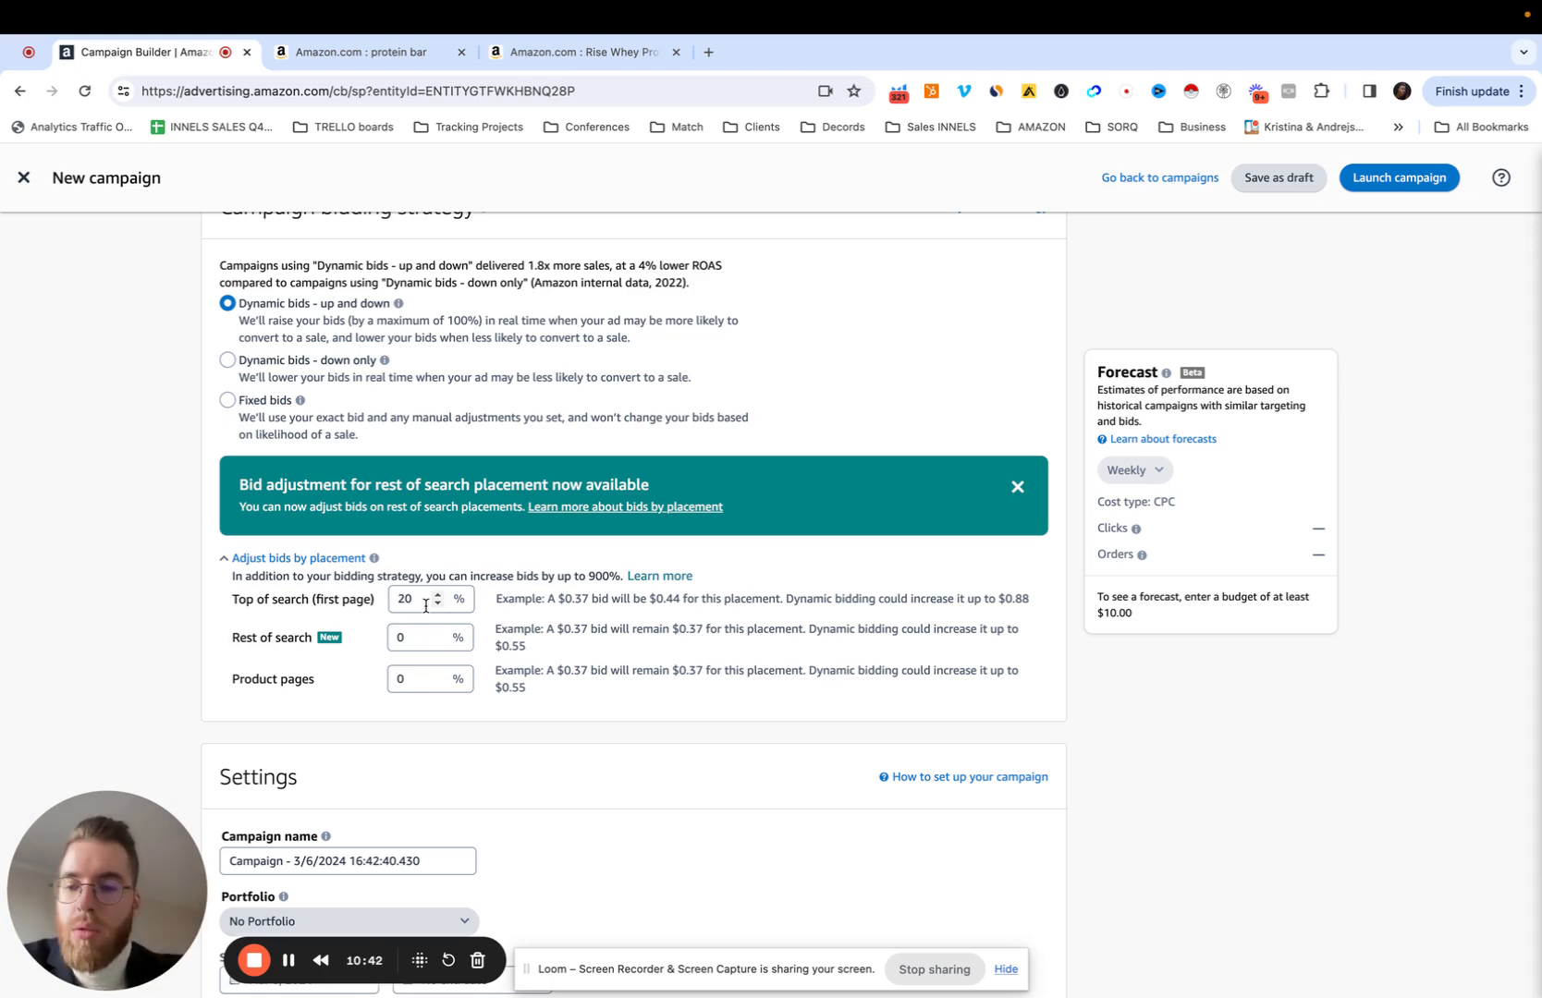
scroll(611, 665, "down", 3)
scroll(611, 666, "up", 2)
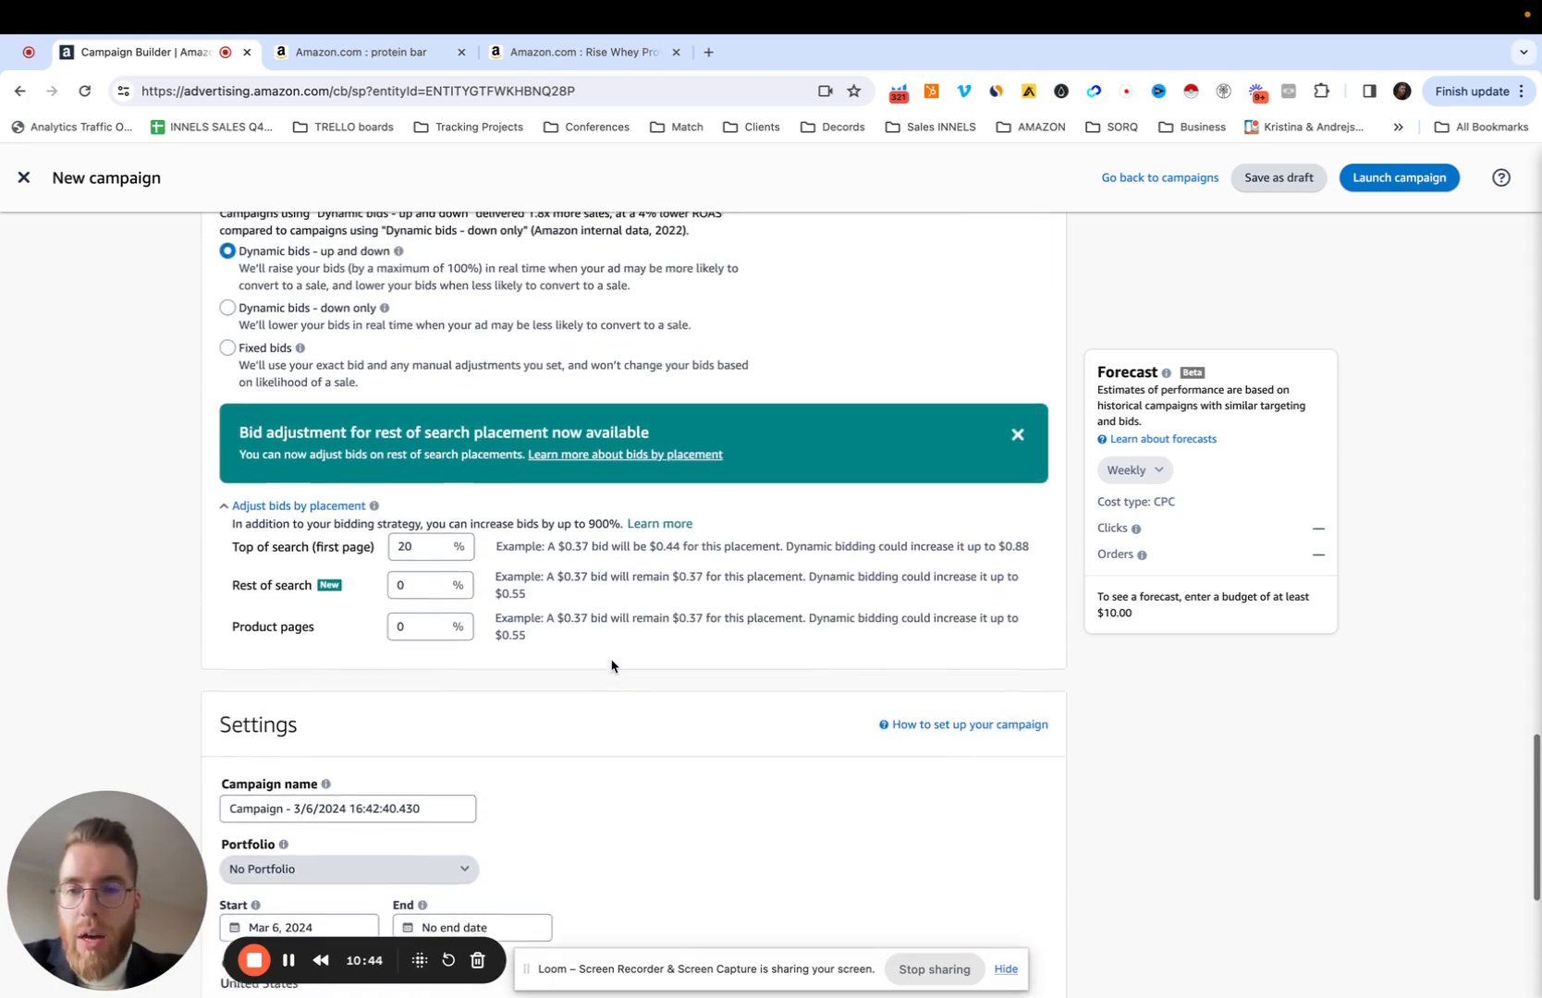
- Reset the Top of search (first page) bid increase to 0% and switch the bidding strategy to Dynamic bids - down only
scroll(611, 665, "up", 2)
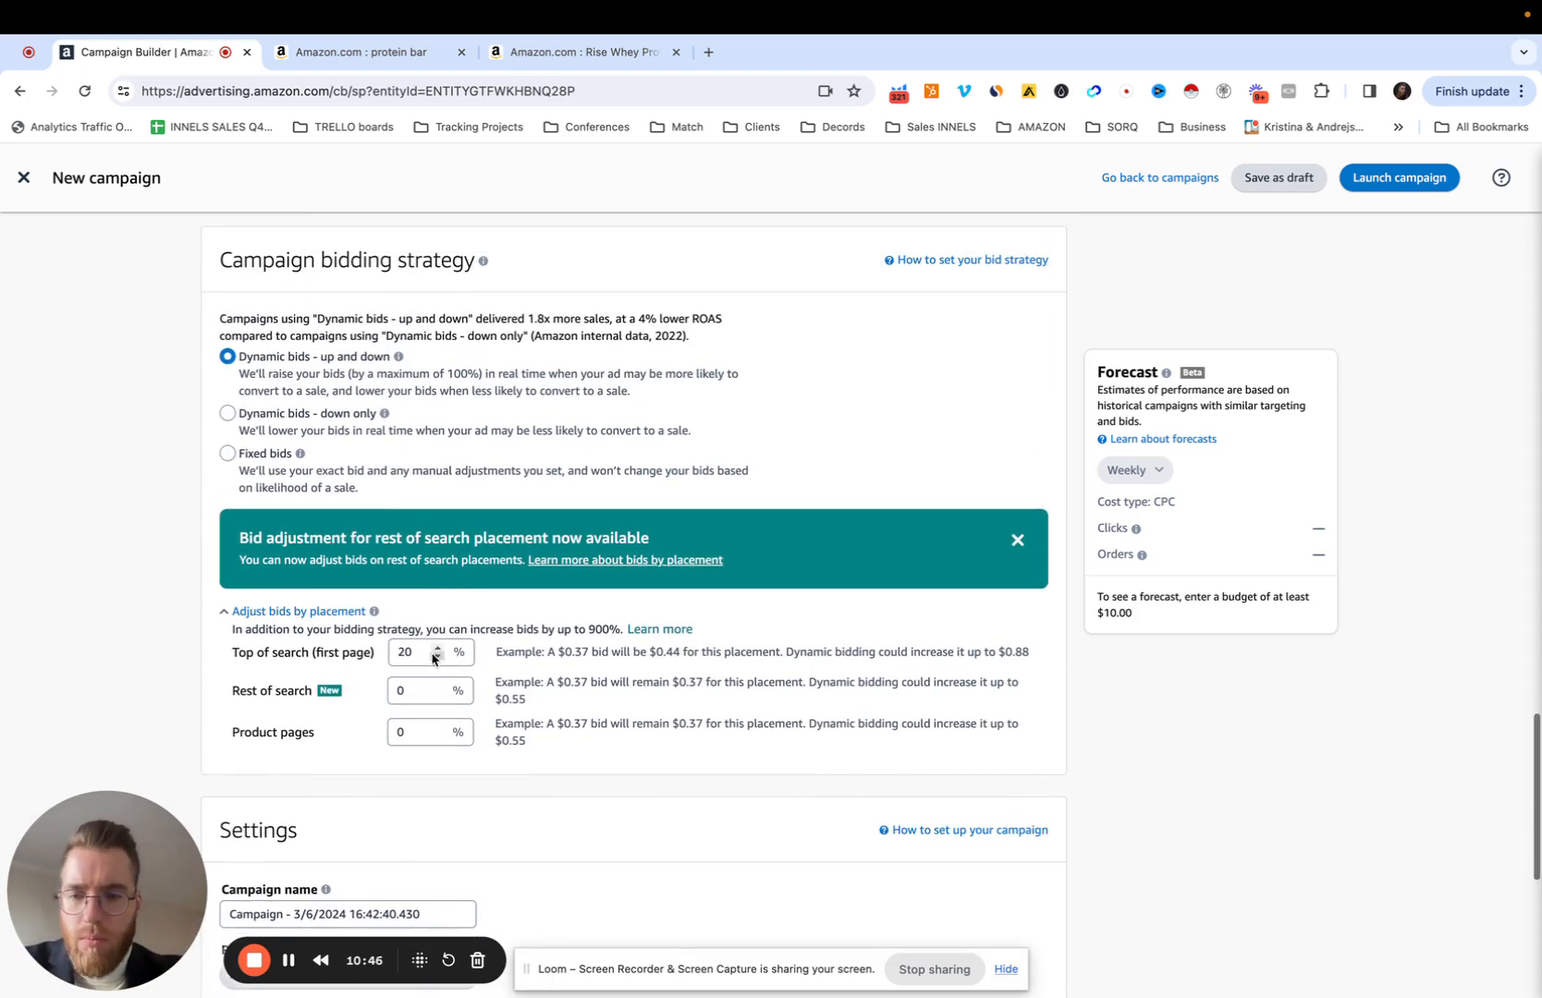
double_click(409, 652)
type("0")
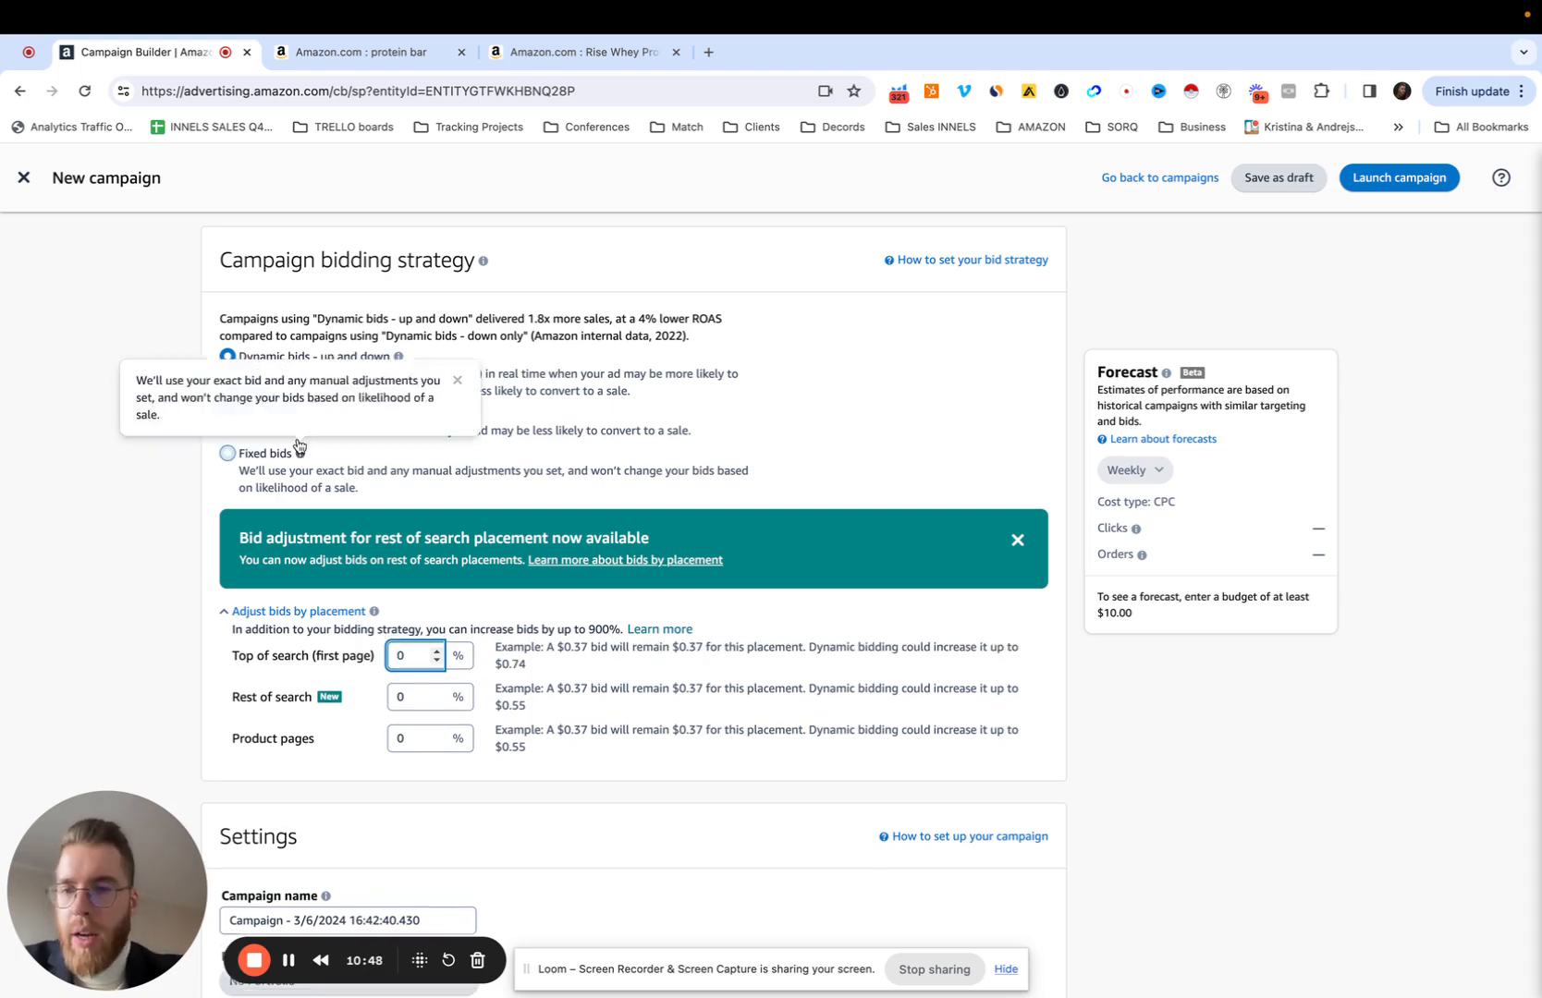
left_click(394, 430)
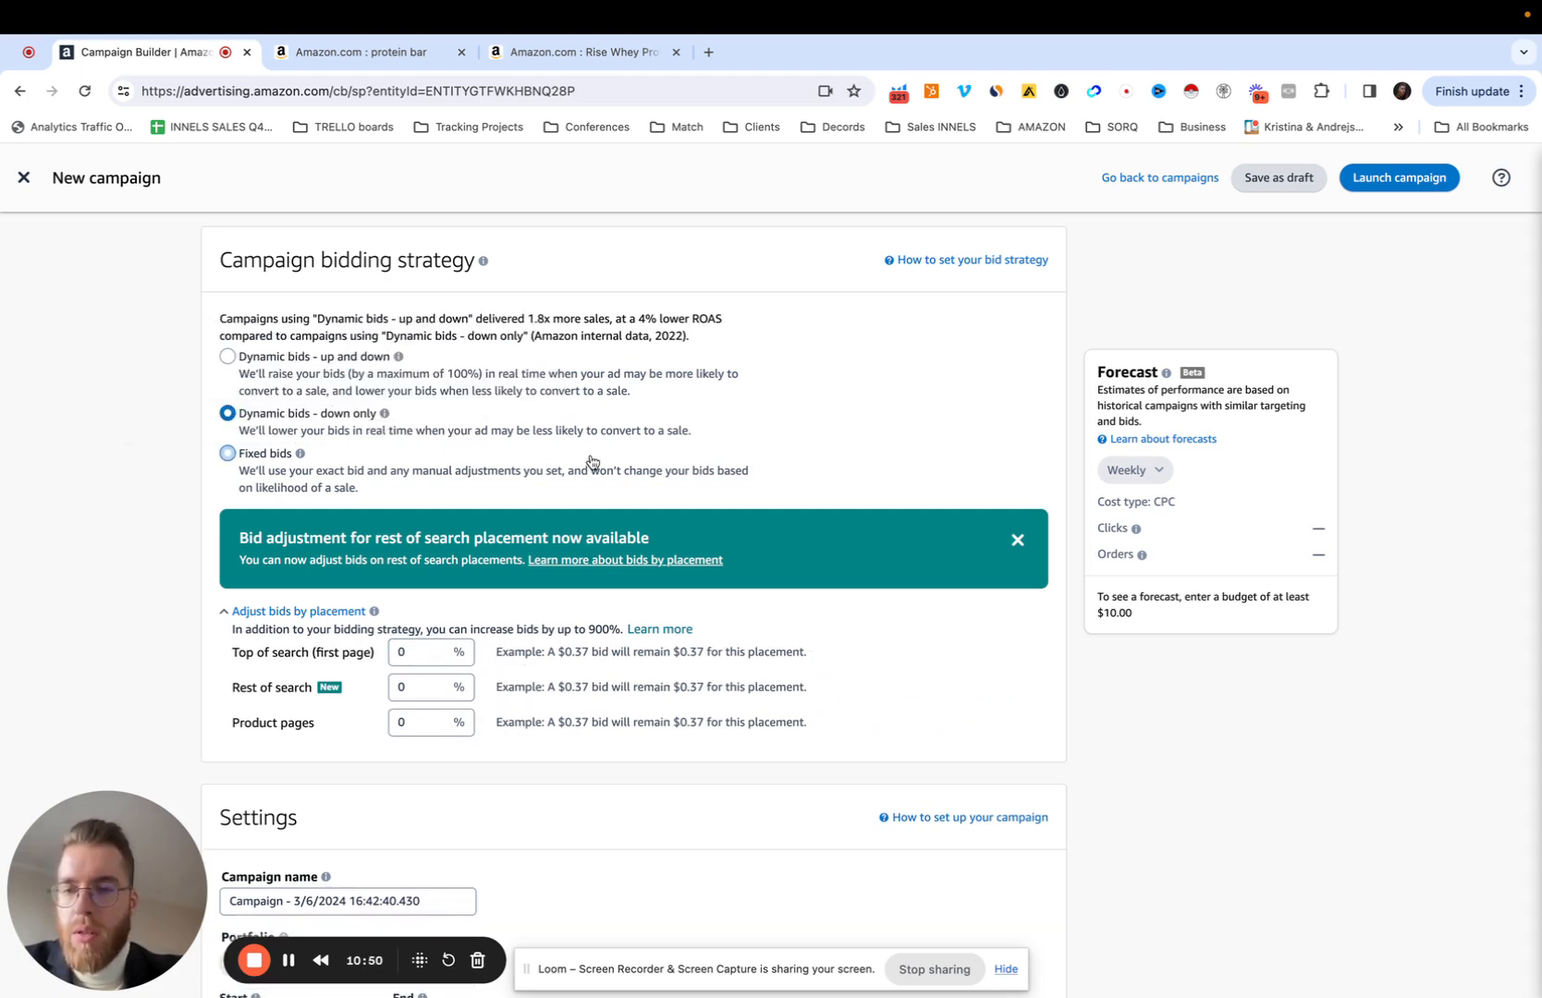
- Enable the Close match targeting group under Automatic Targeting
scroll(624, 488, "up", 2)
scroll(624, 488, "down", 3)
scroll(624, 488, "up", 10)
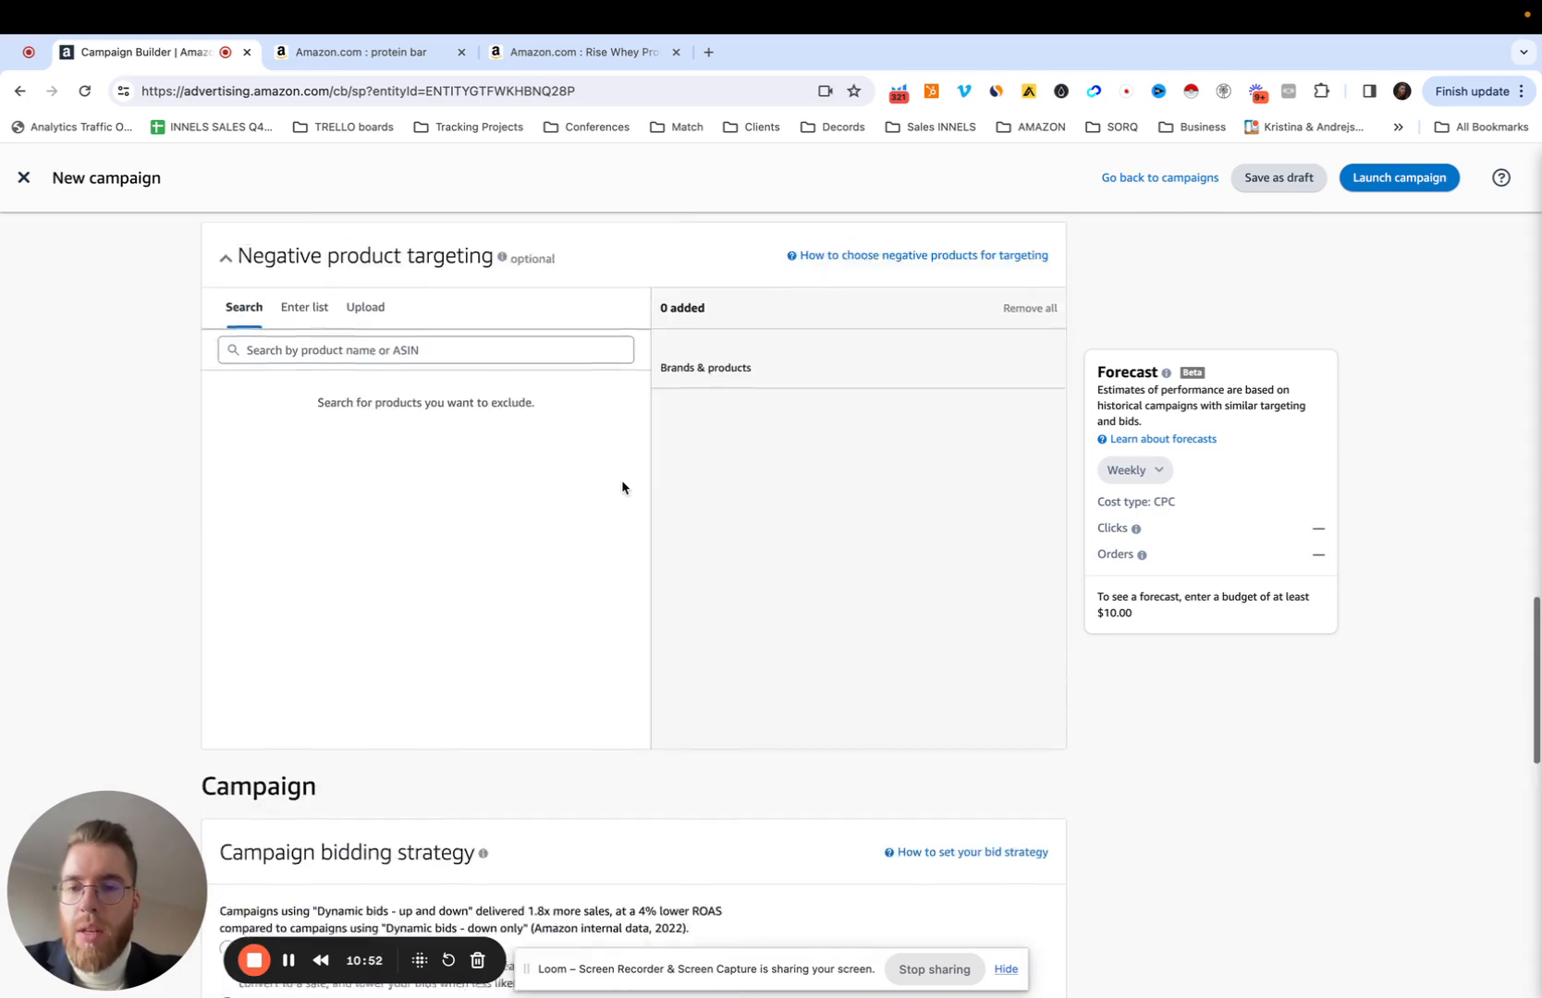
scroll(622, 487, "up", 15)
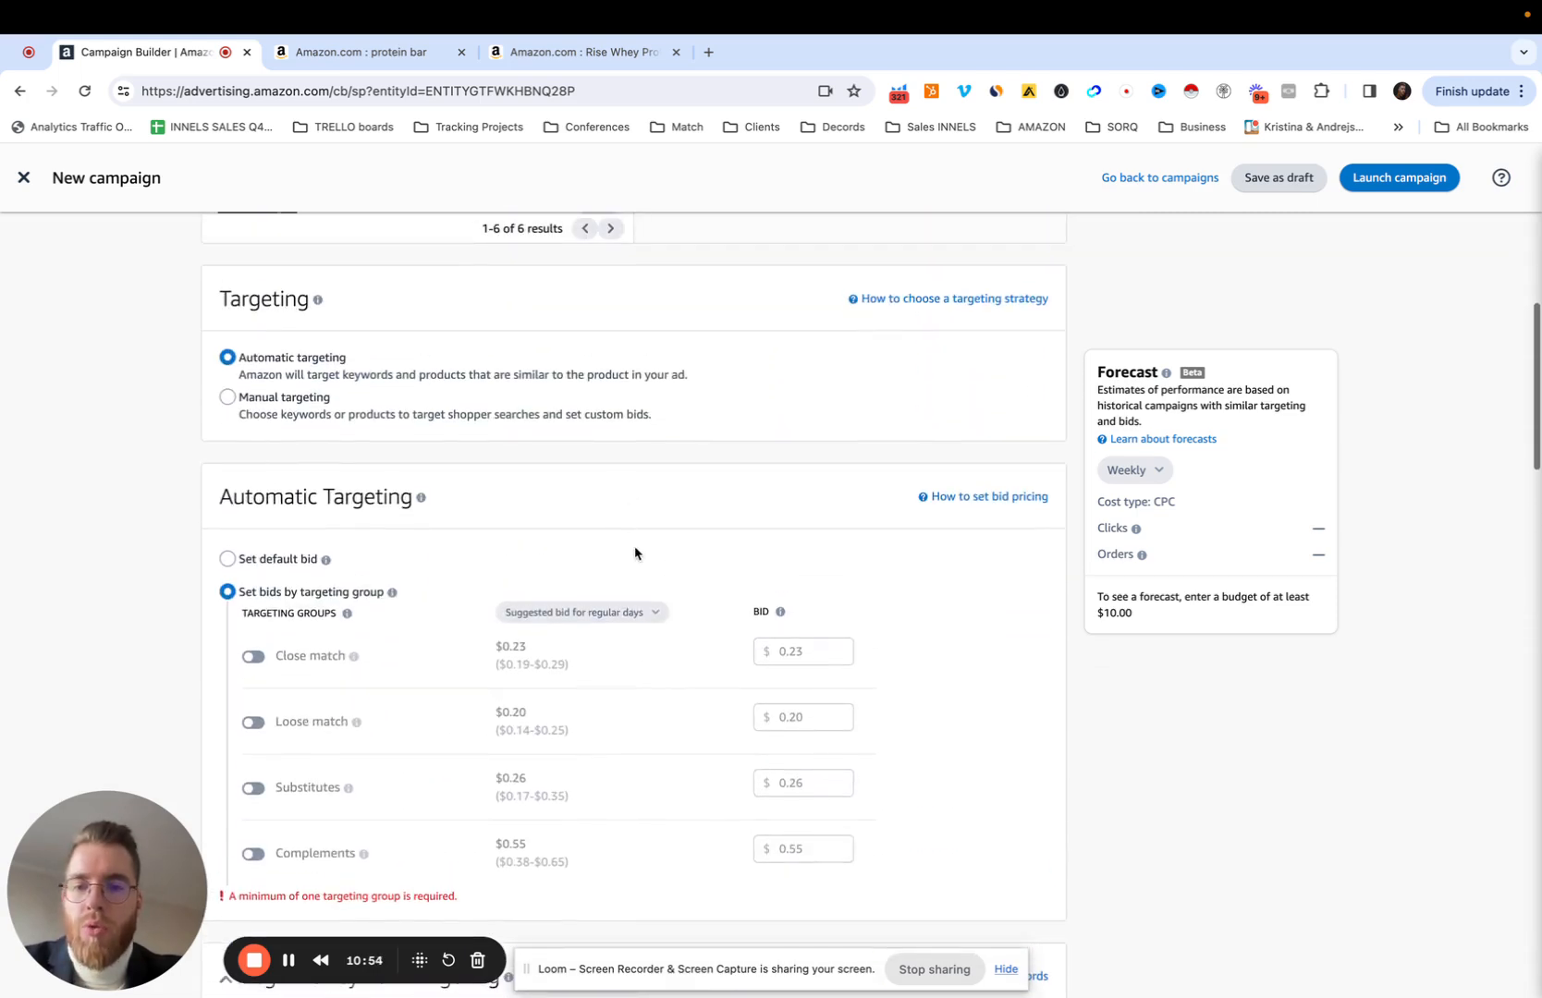
scroll(633, 550, "up", 2)
scroll(441, 681, "down", 3)
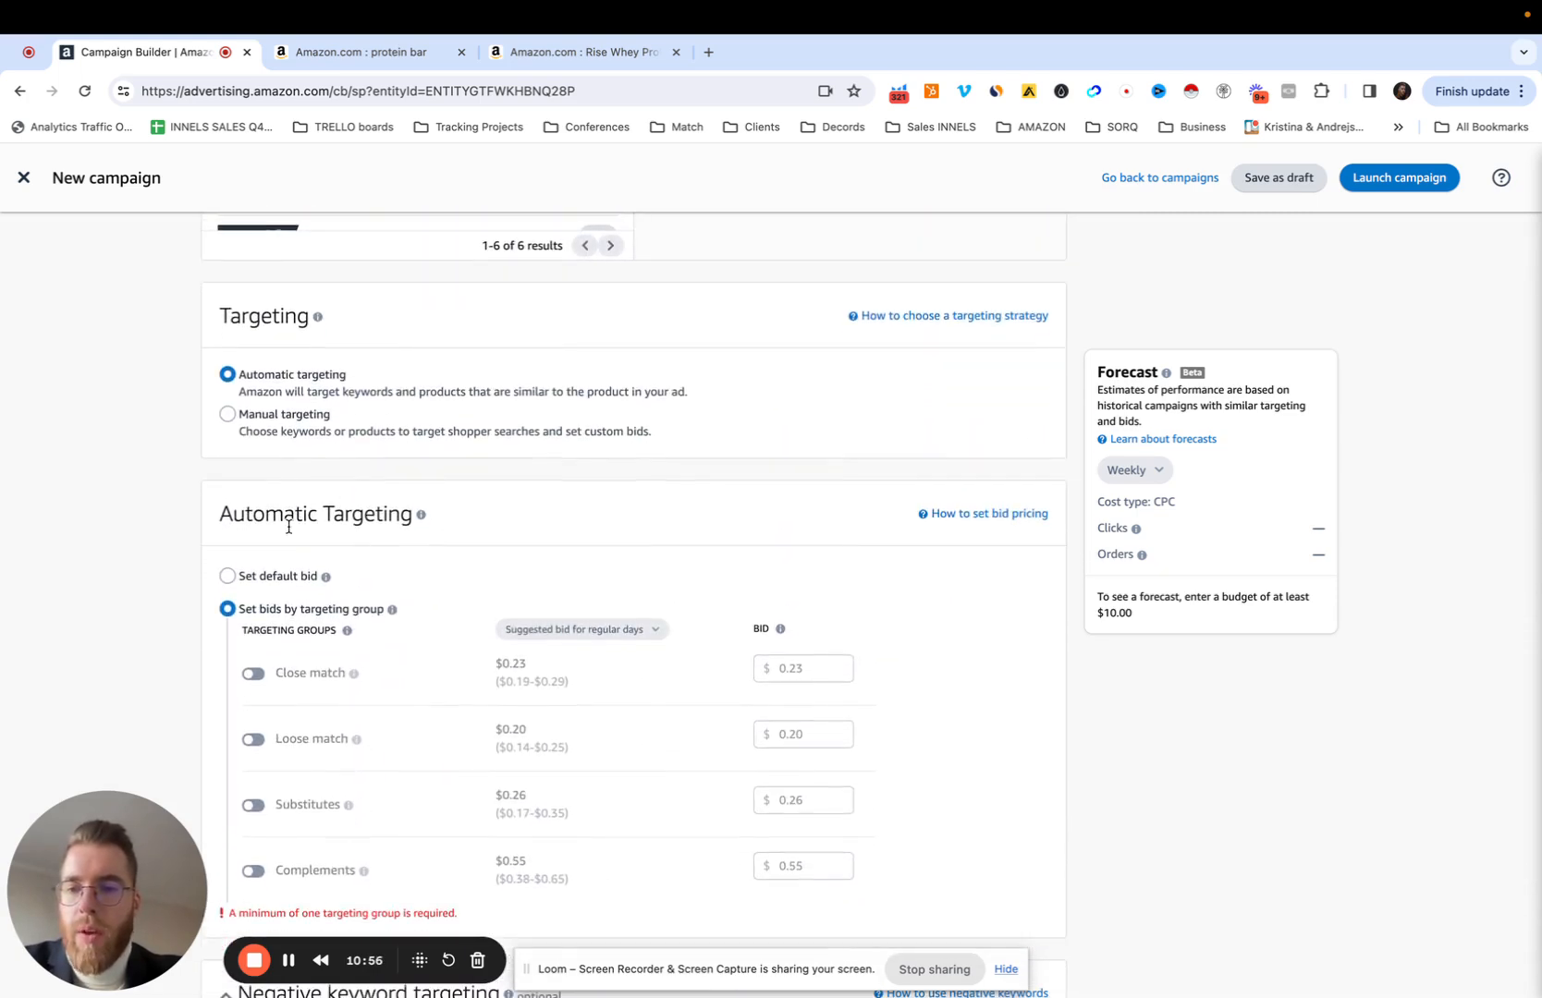
scroll(277, 647, "down", 3)
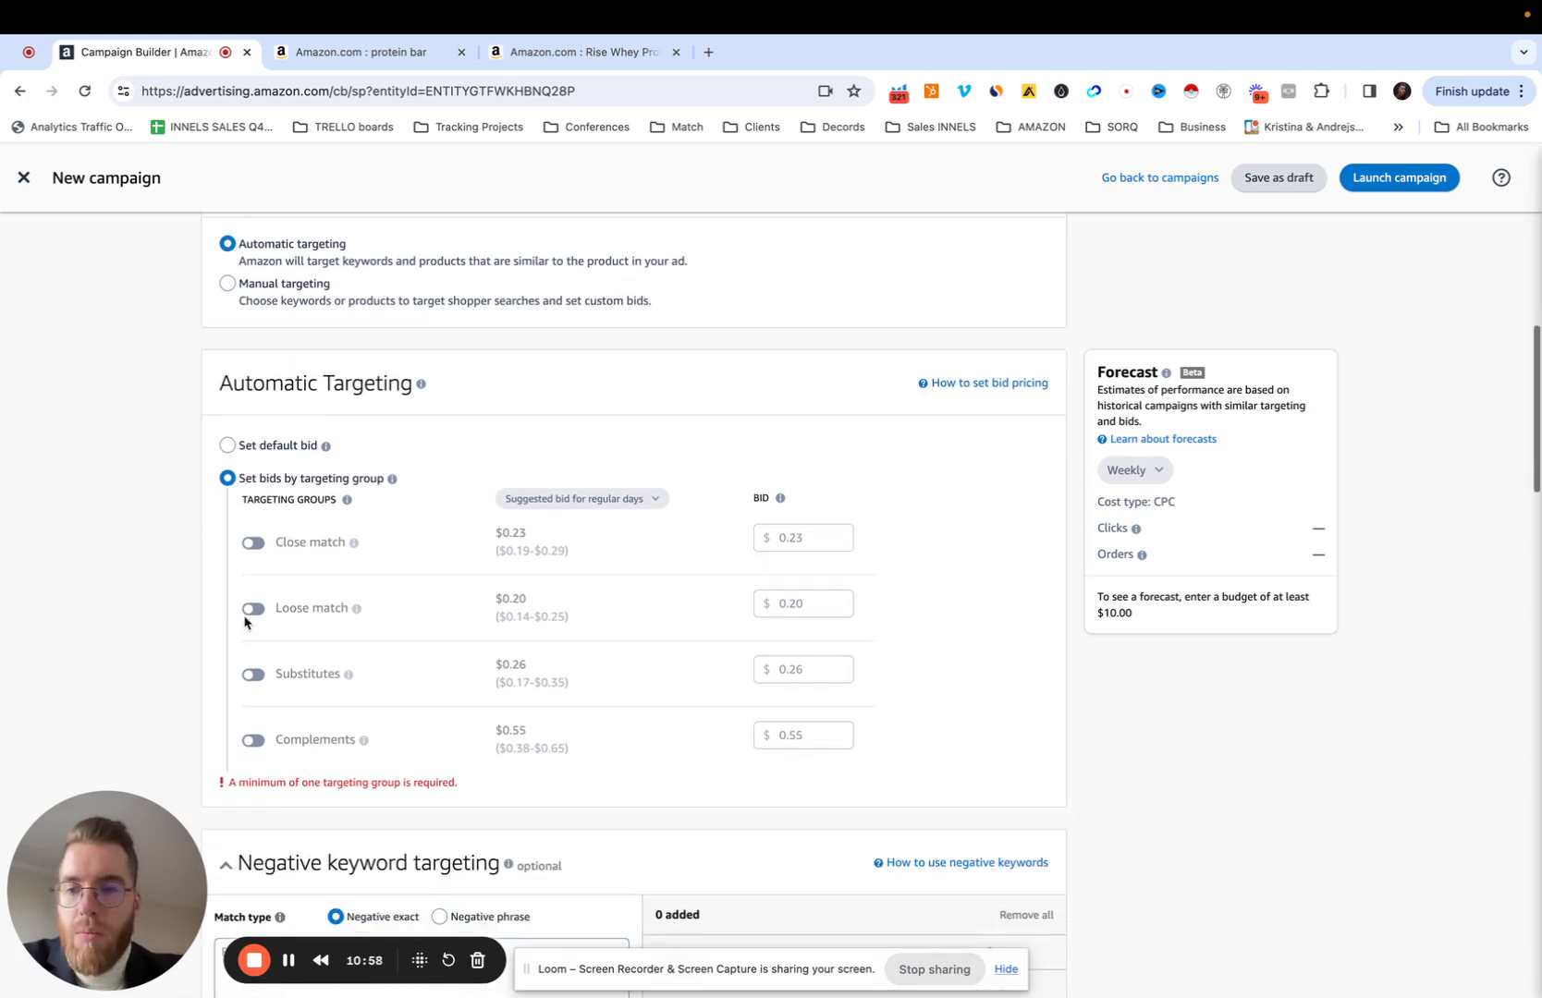
left_click(252, 543)
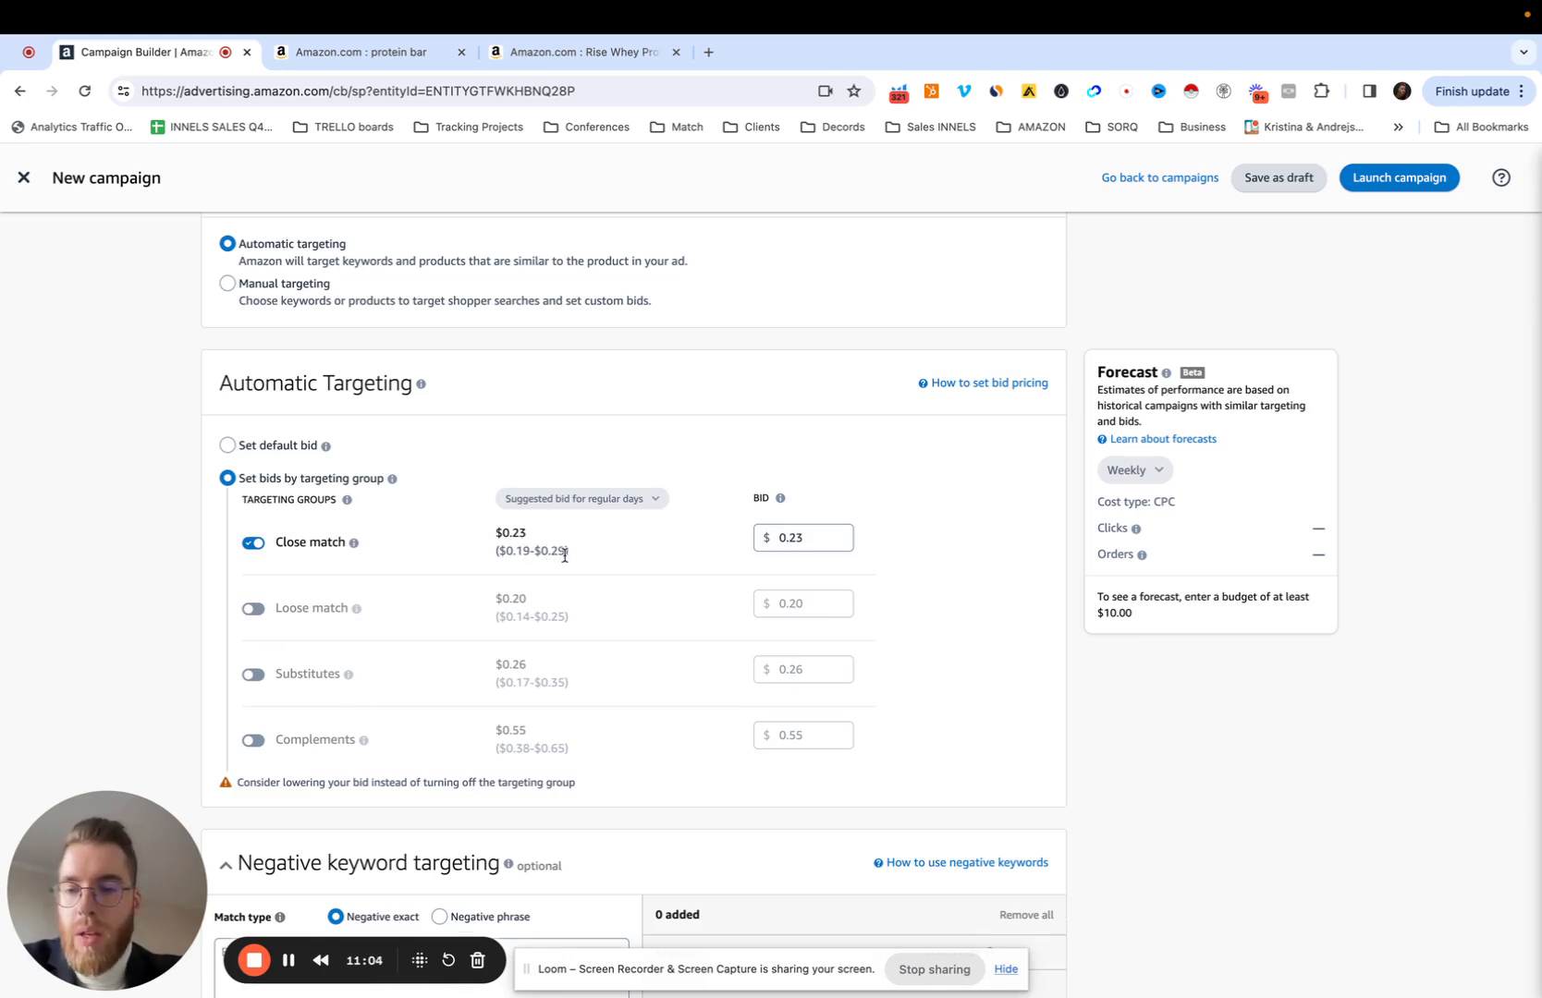
- Compare the Close match bid with its suggested bid and suggested bid range
left_click(820, 535)
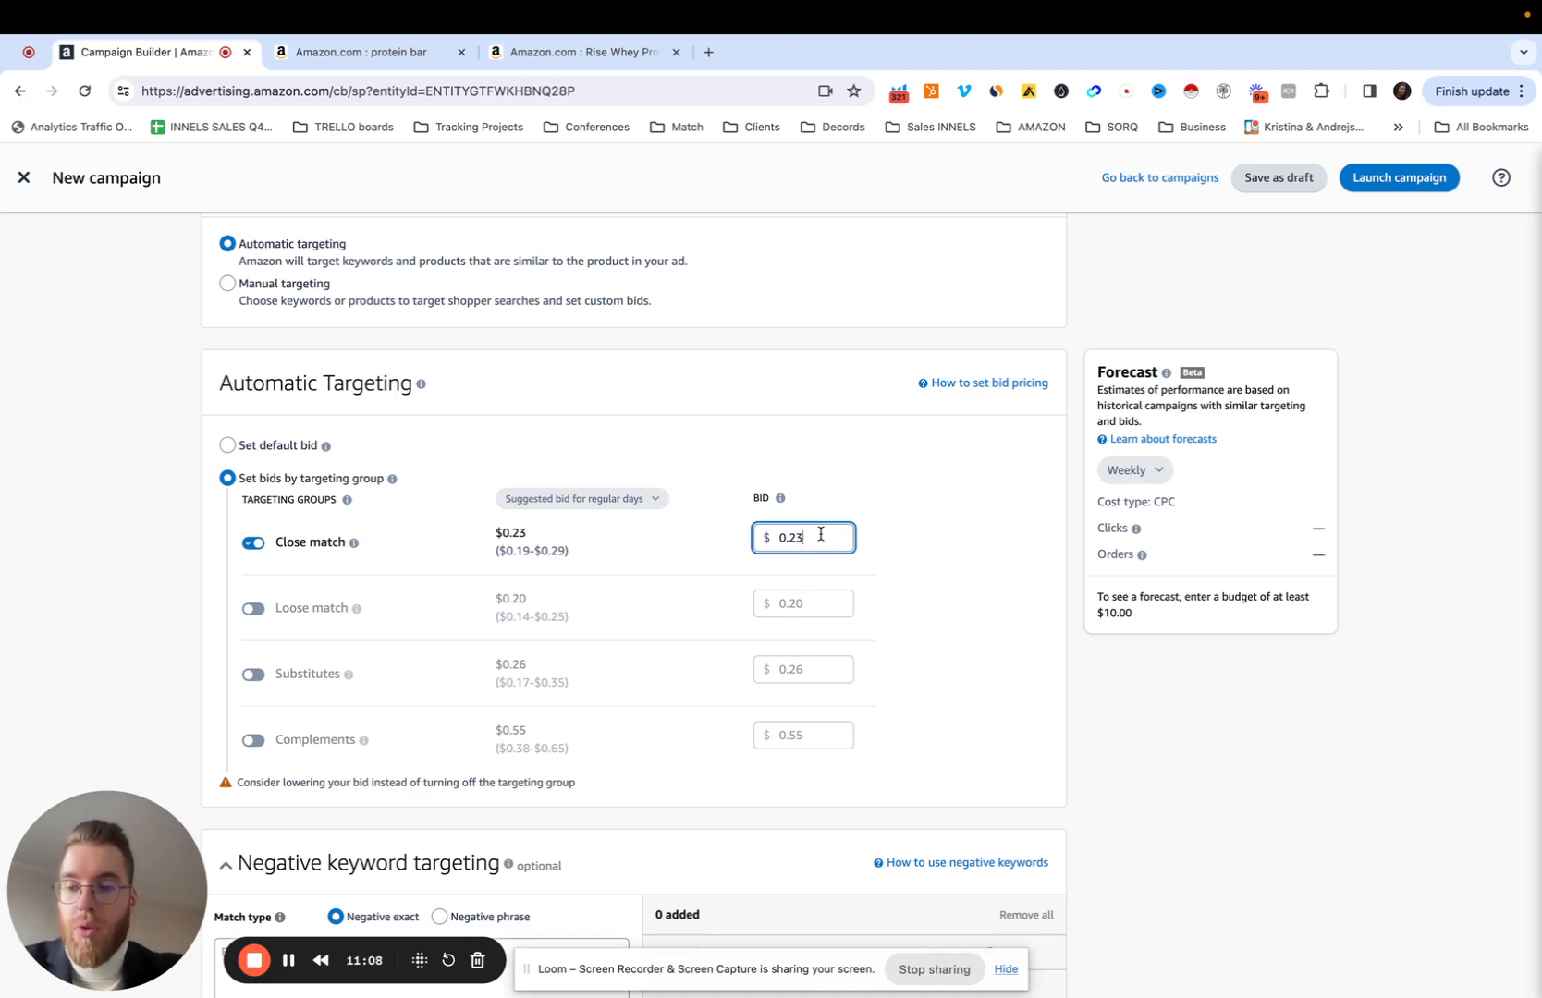
mouse_move(526, 533)
left_mouse_down()
mouse_move(487, 536)
mouse_move(500, 534)
left_mouse_up()
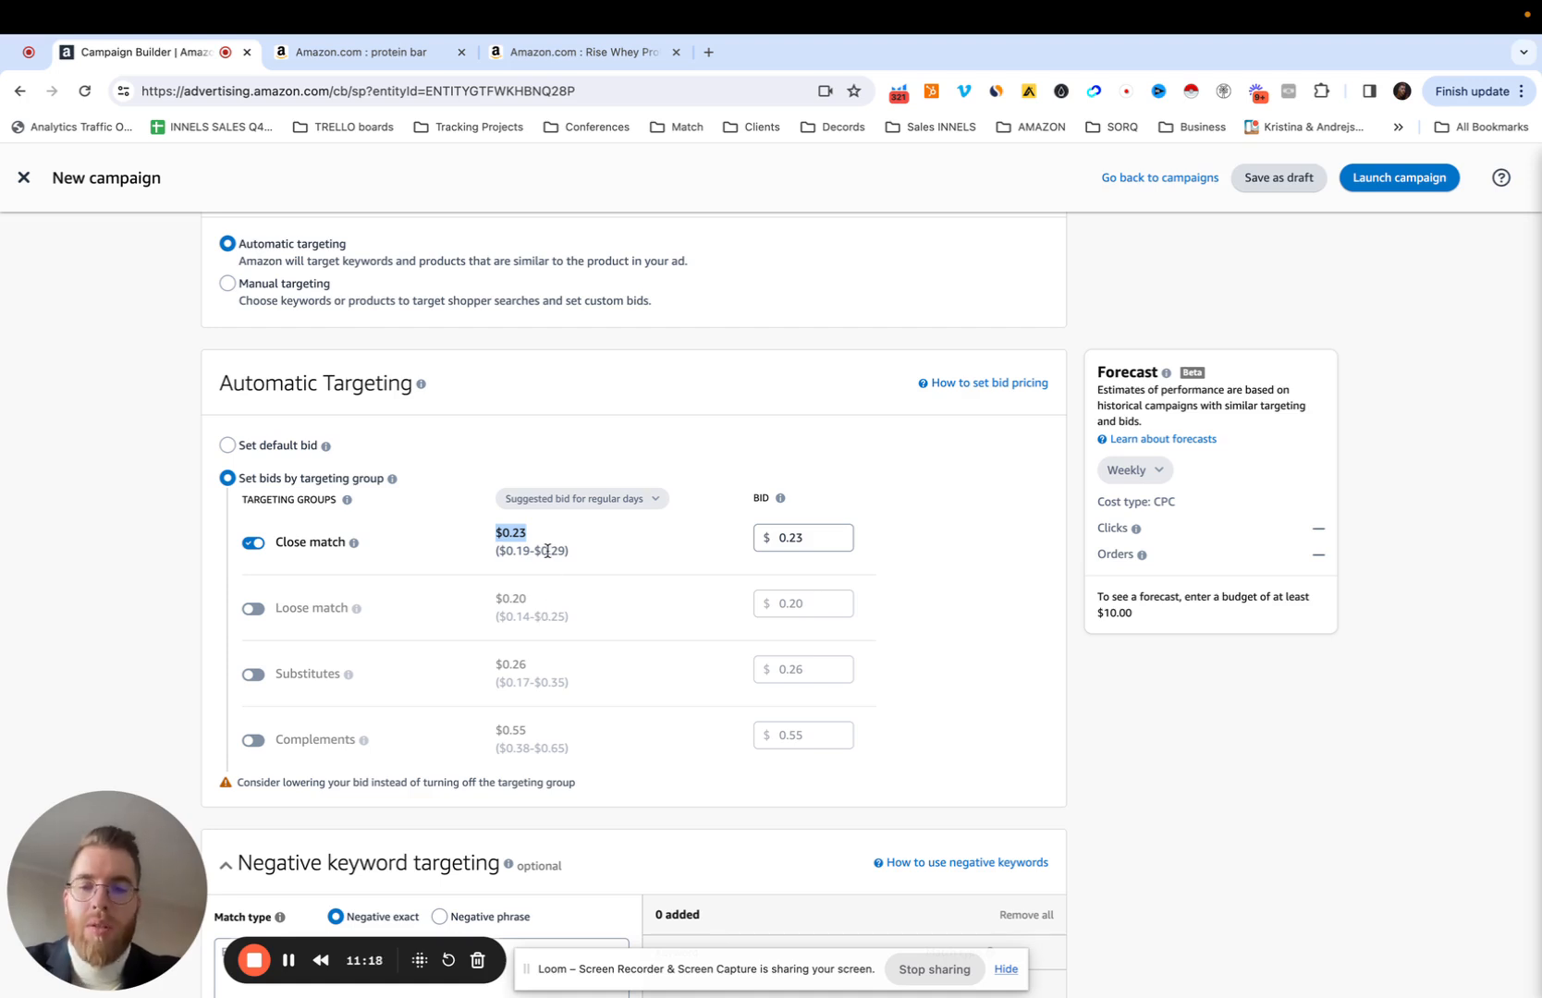
left_click_drag(535, 551, 580, 556)
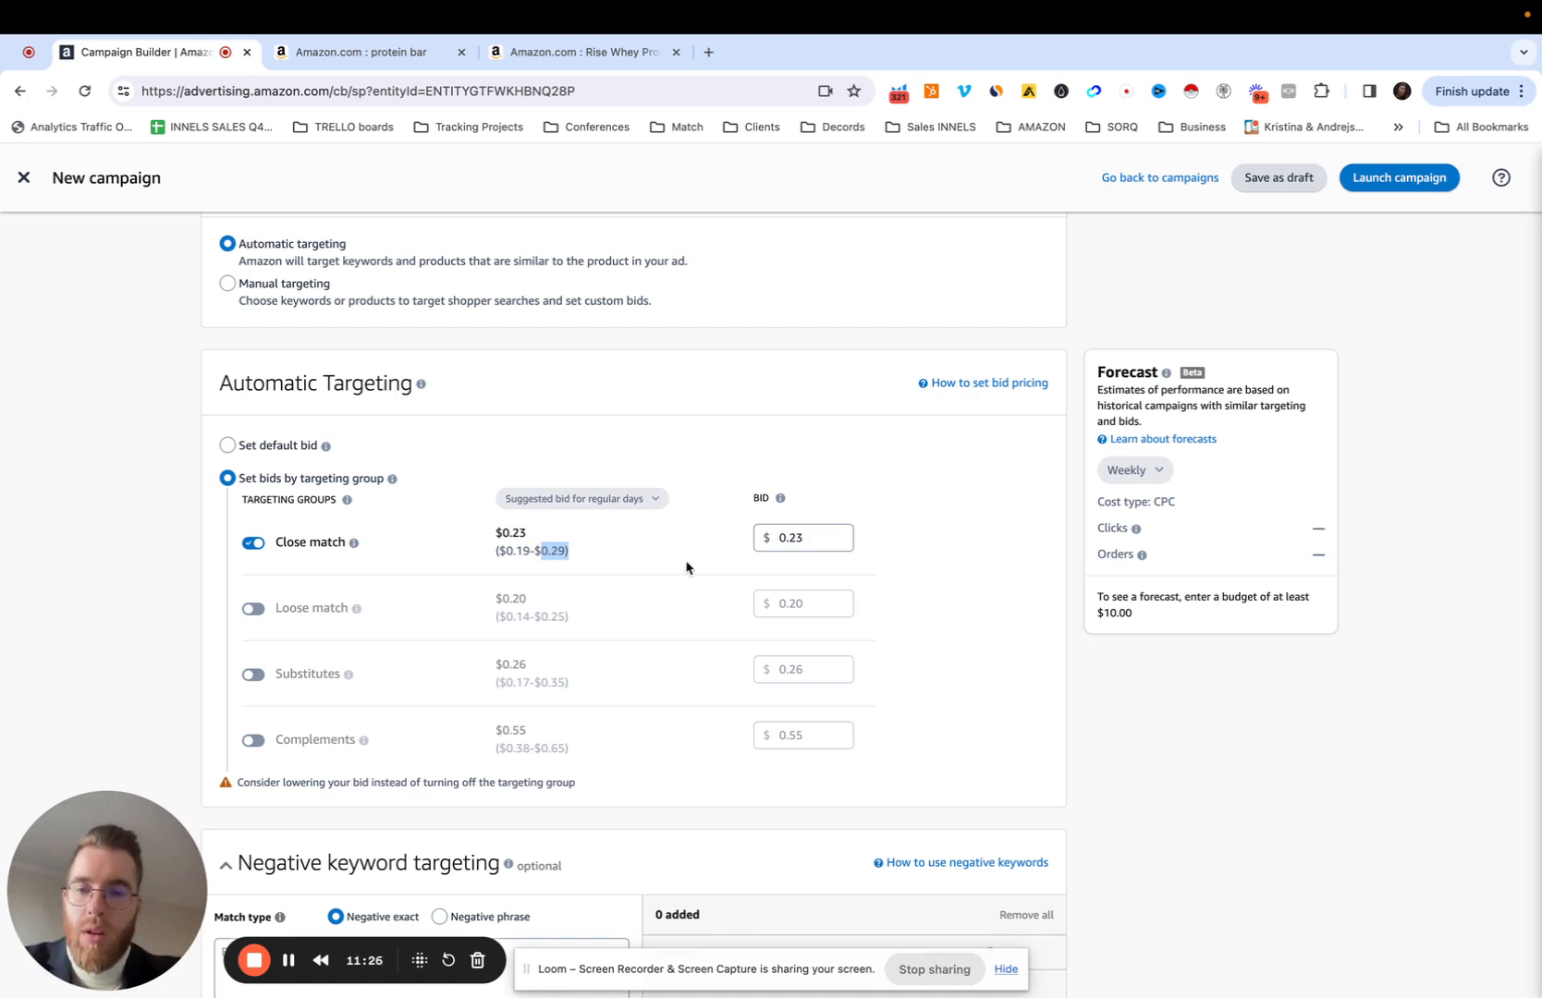
left_click(507, 552)
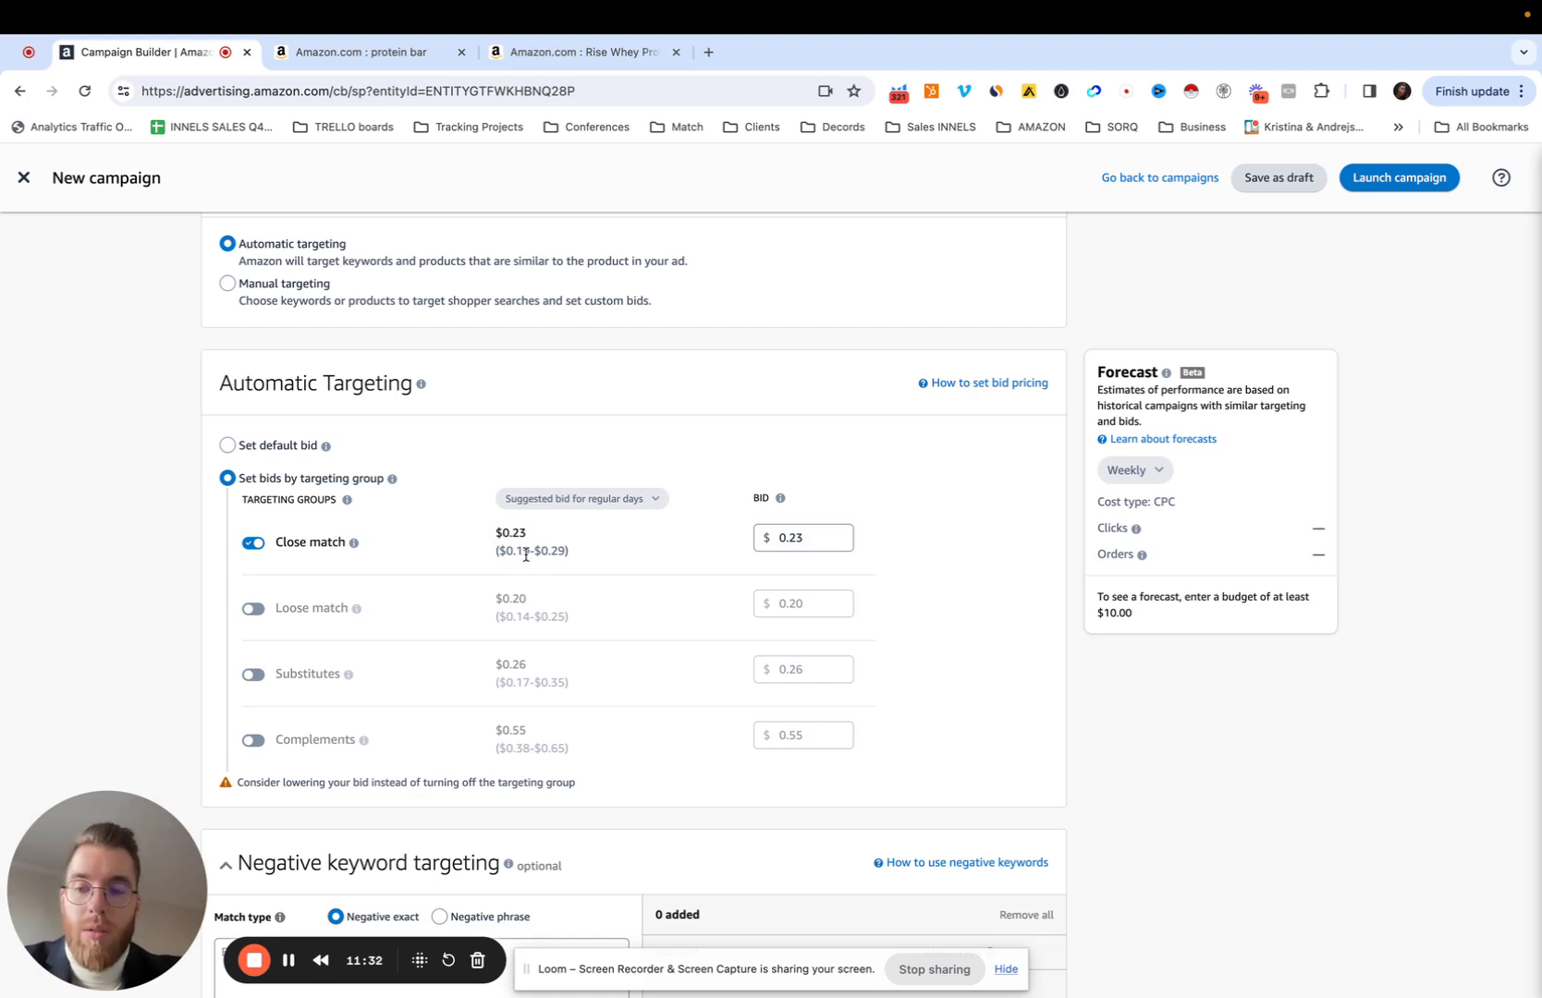
- Review the added product, the automatic targeting groups with their bids, and the negative keyword and negative product targeting sections
scroll(643, 615, "up", 3)
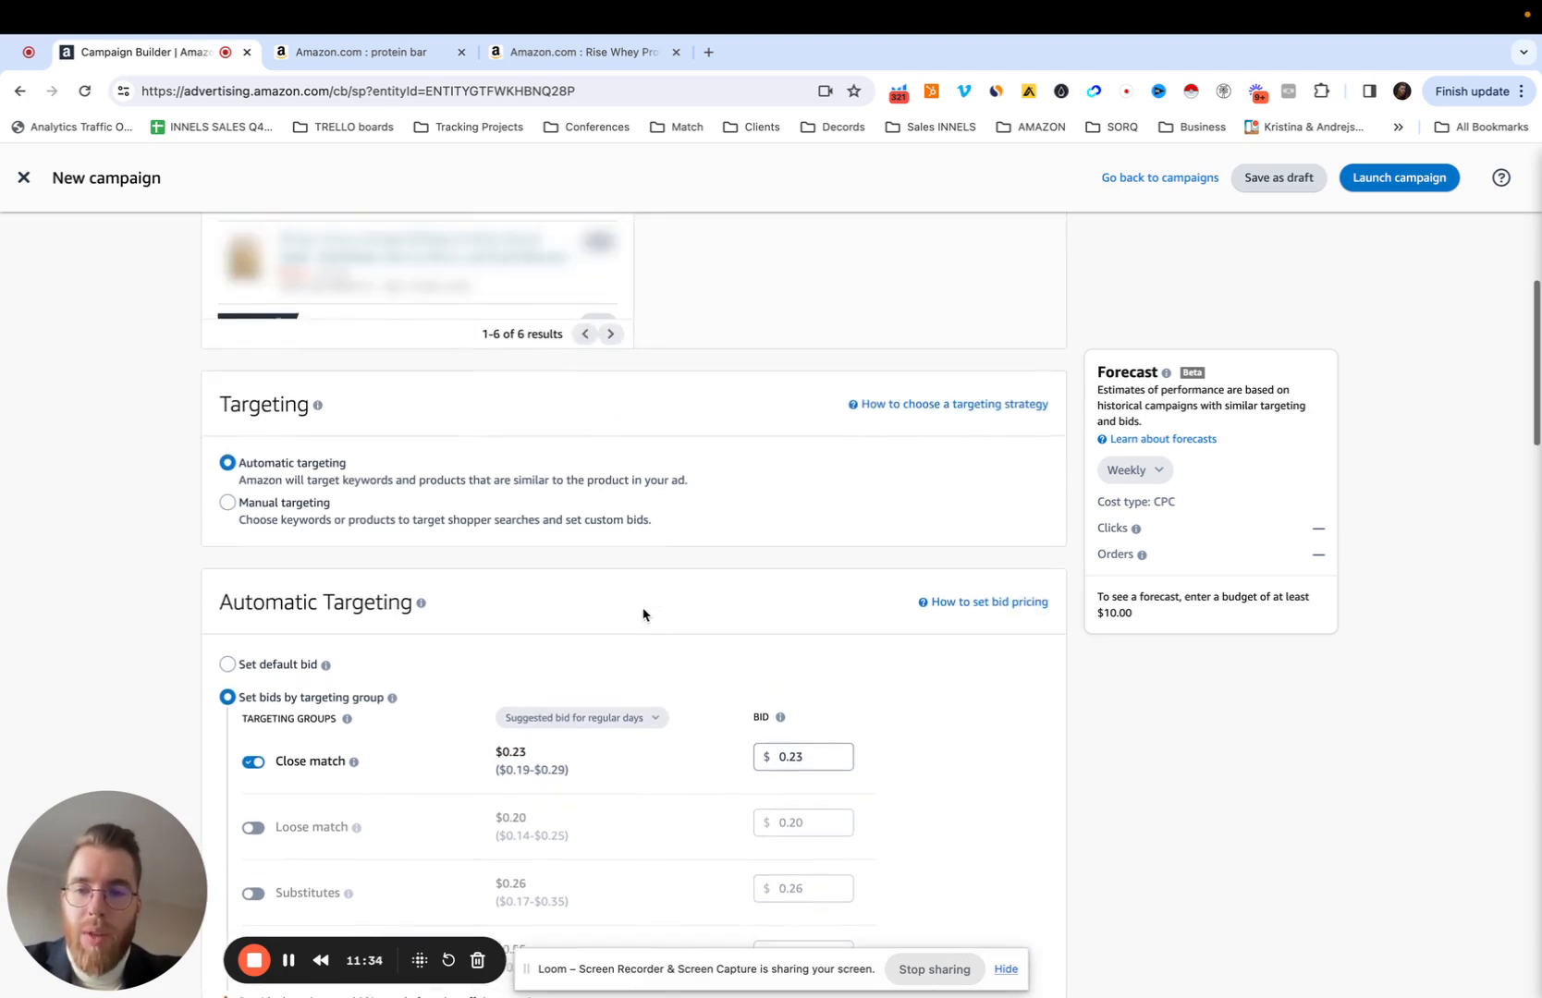
scroll(643, 614, "down", 4)
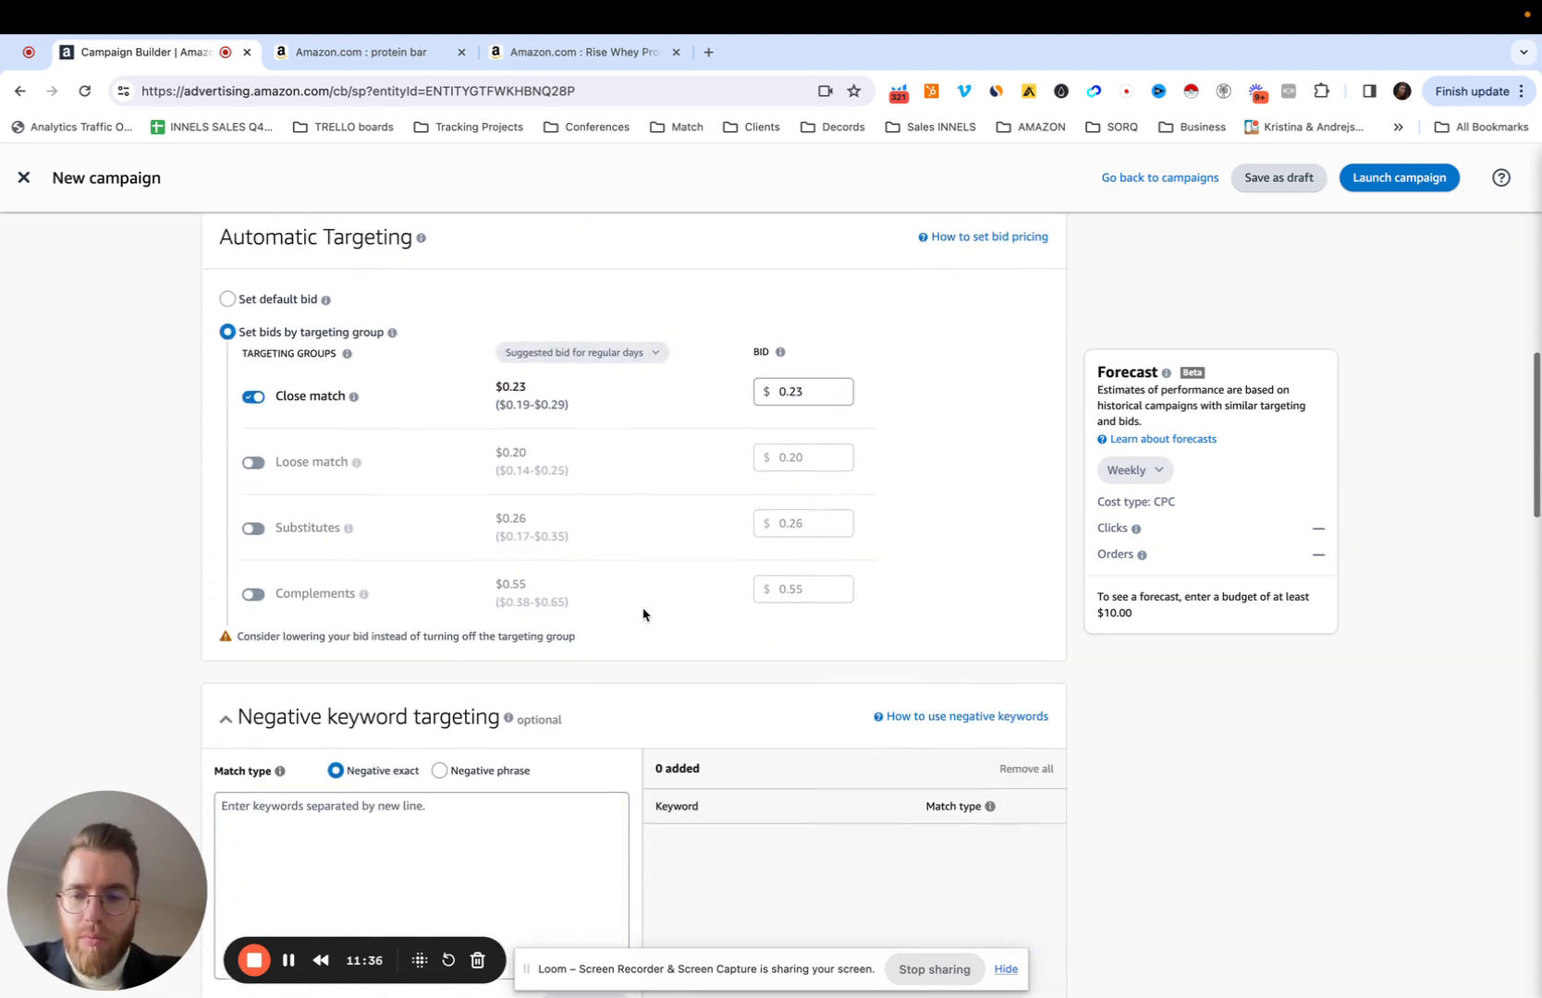
scroll(644, 614, "up", 4)
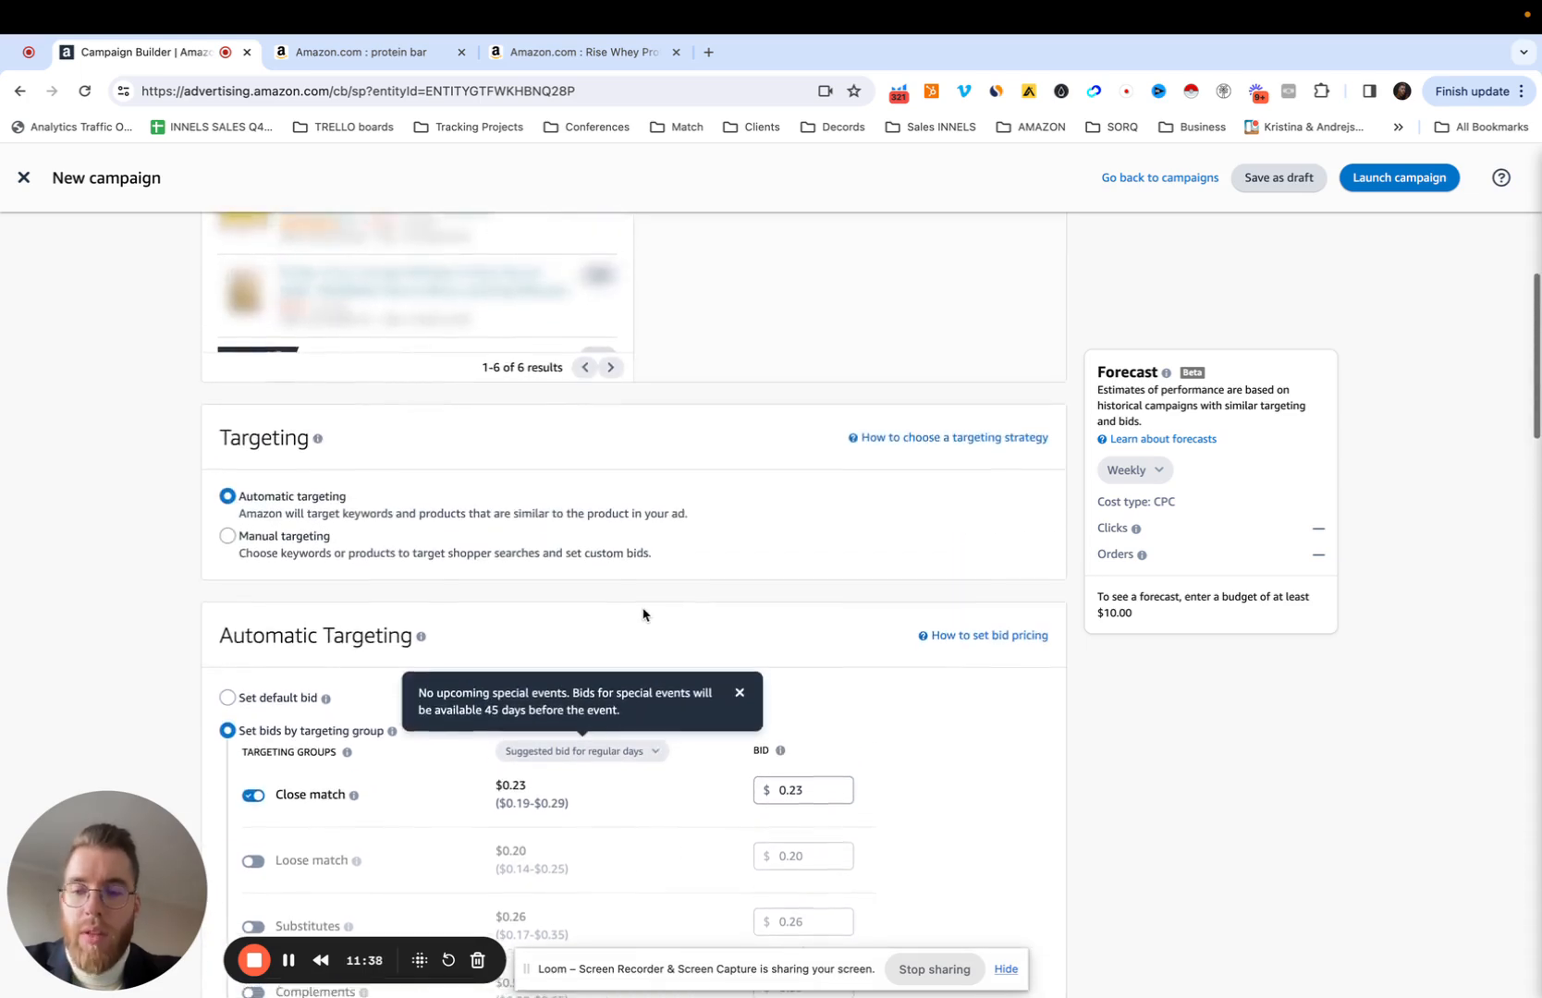
scroll(643, 614, "up", 2)
scroll(694, 612, "down", 2)
scroll(684, 516, "up", 4)
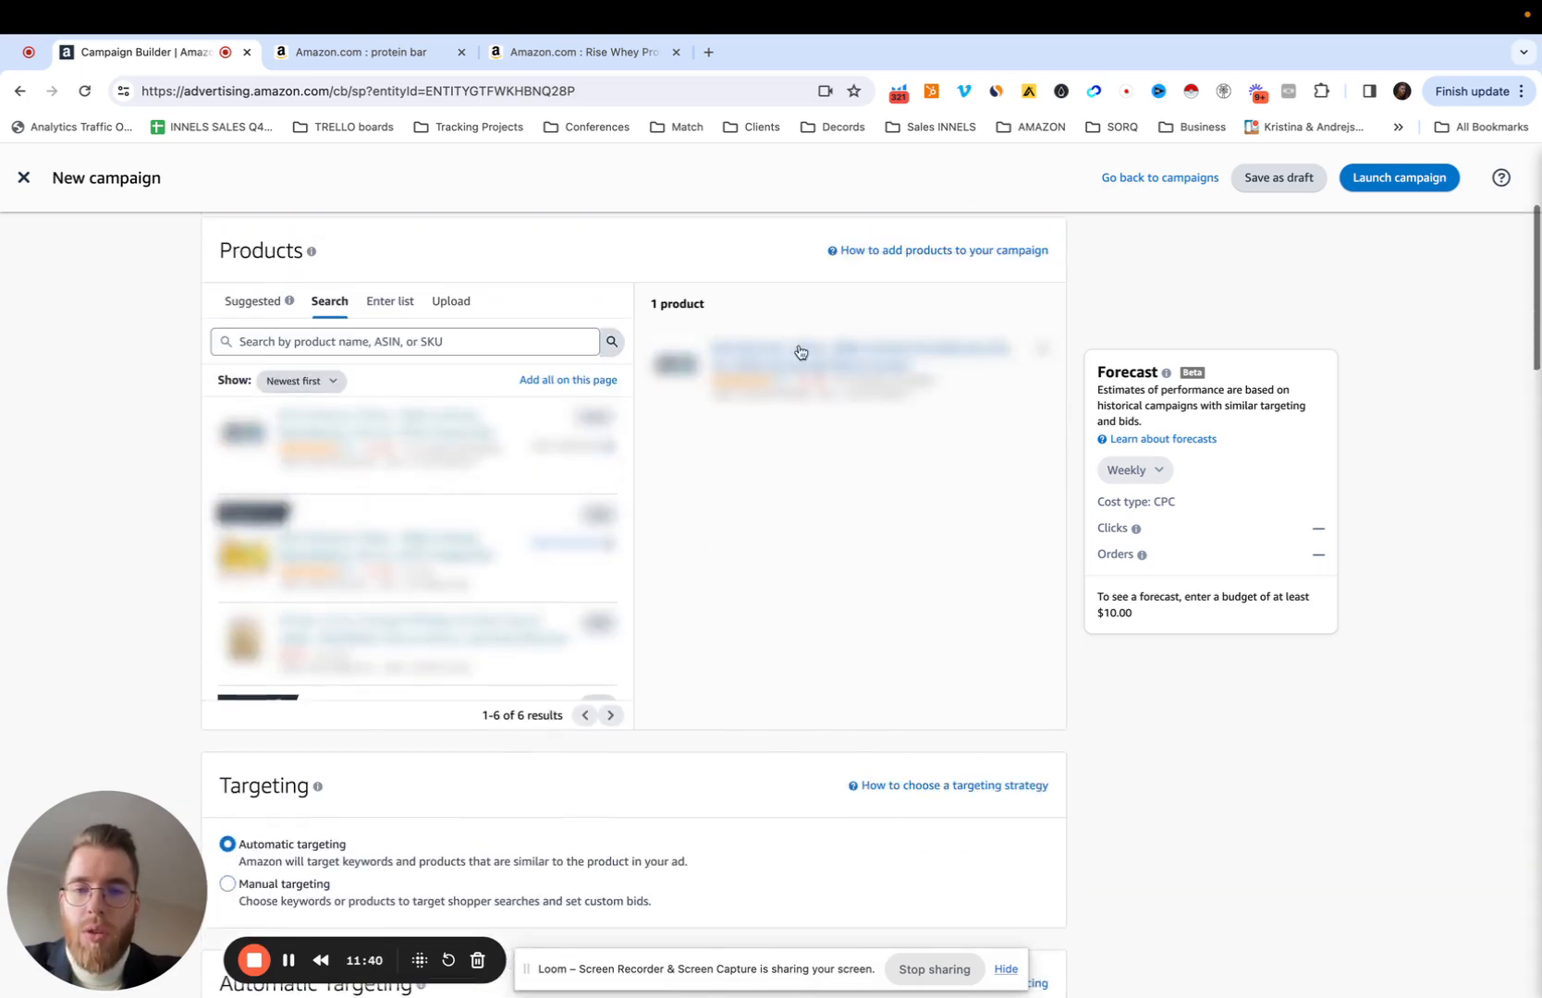
scroll(799, 428, "down", 7)
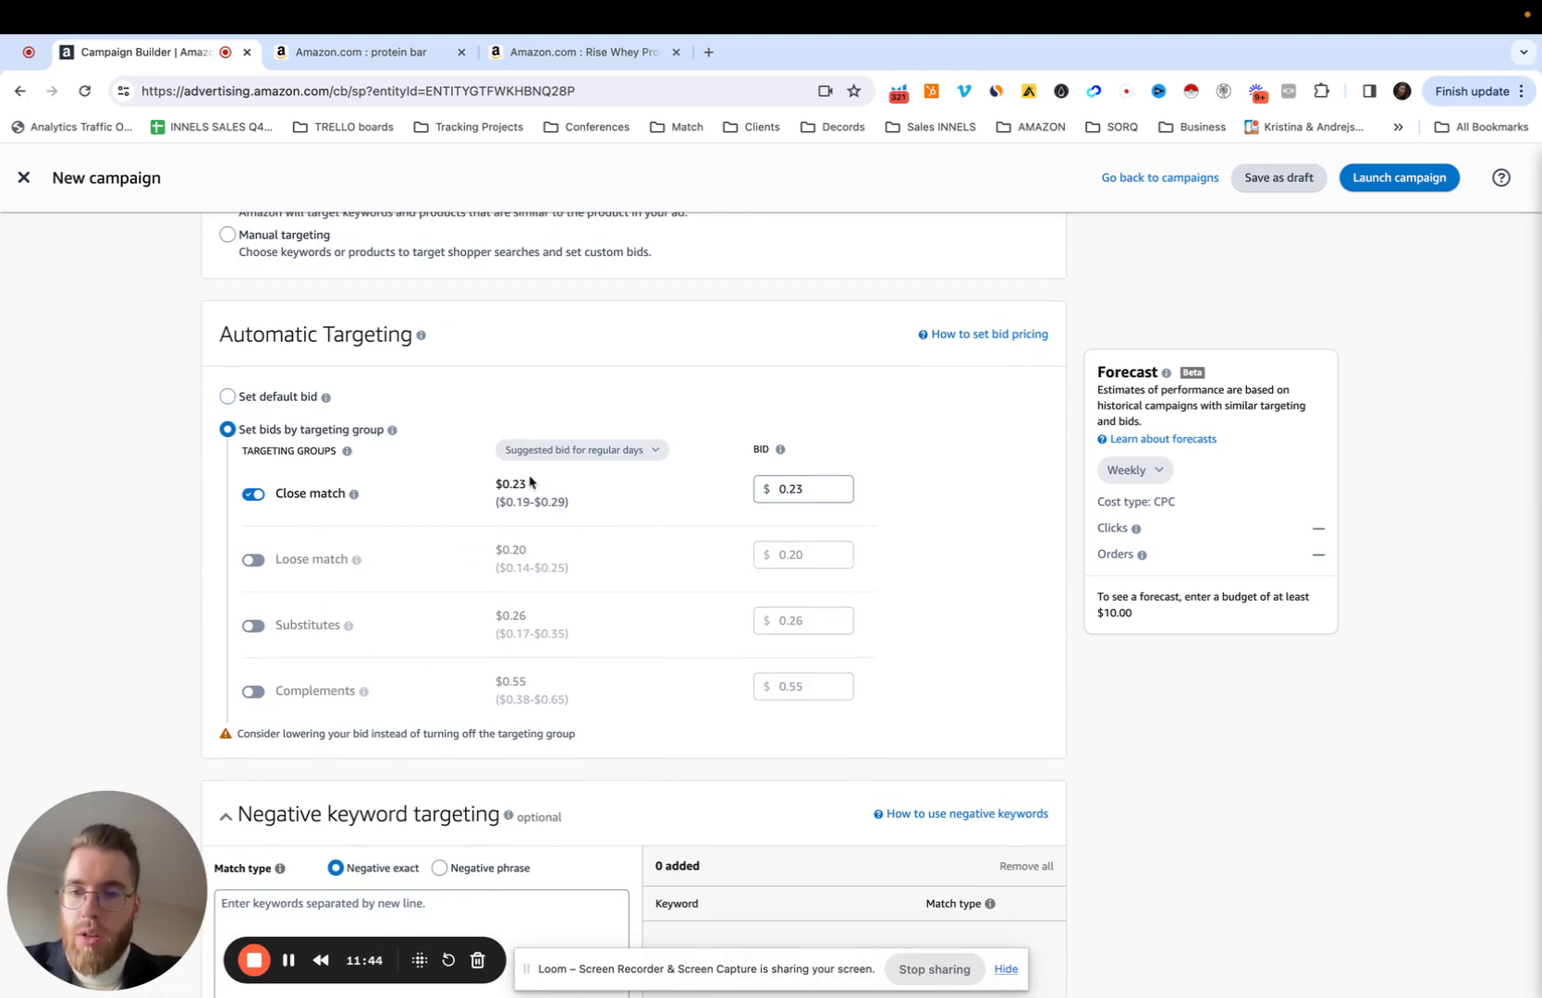
scroll(444, 475, "down", 11)
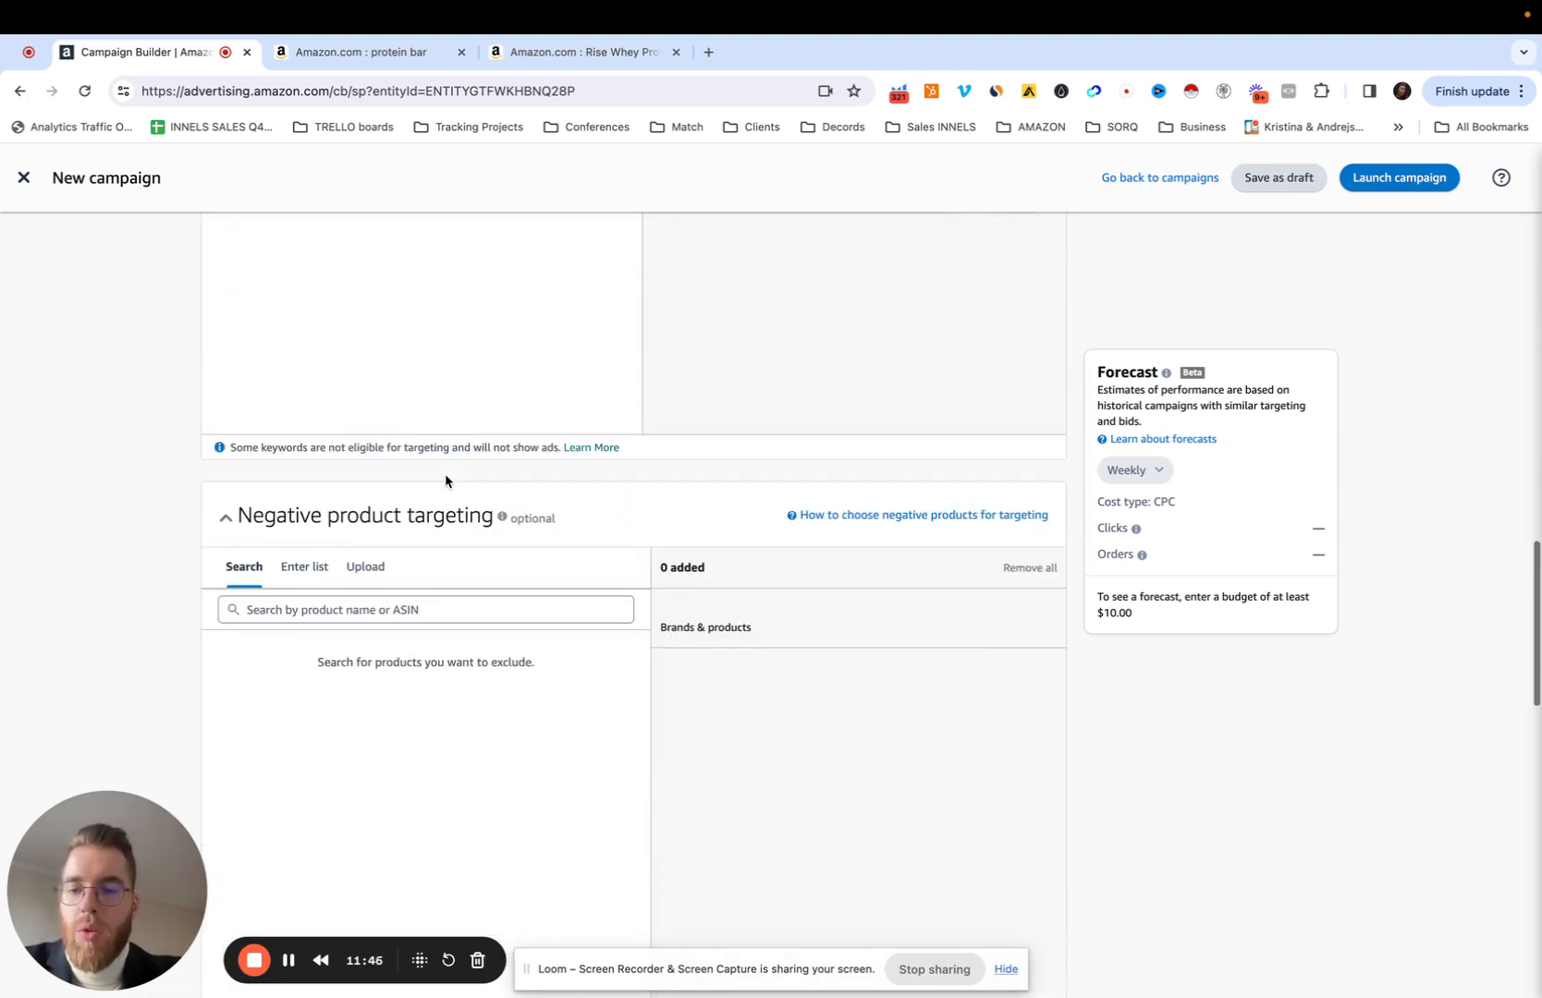
scroll(416, 490, "up", 12)
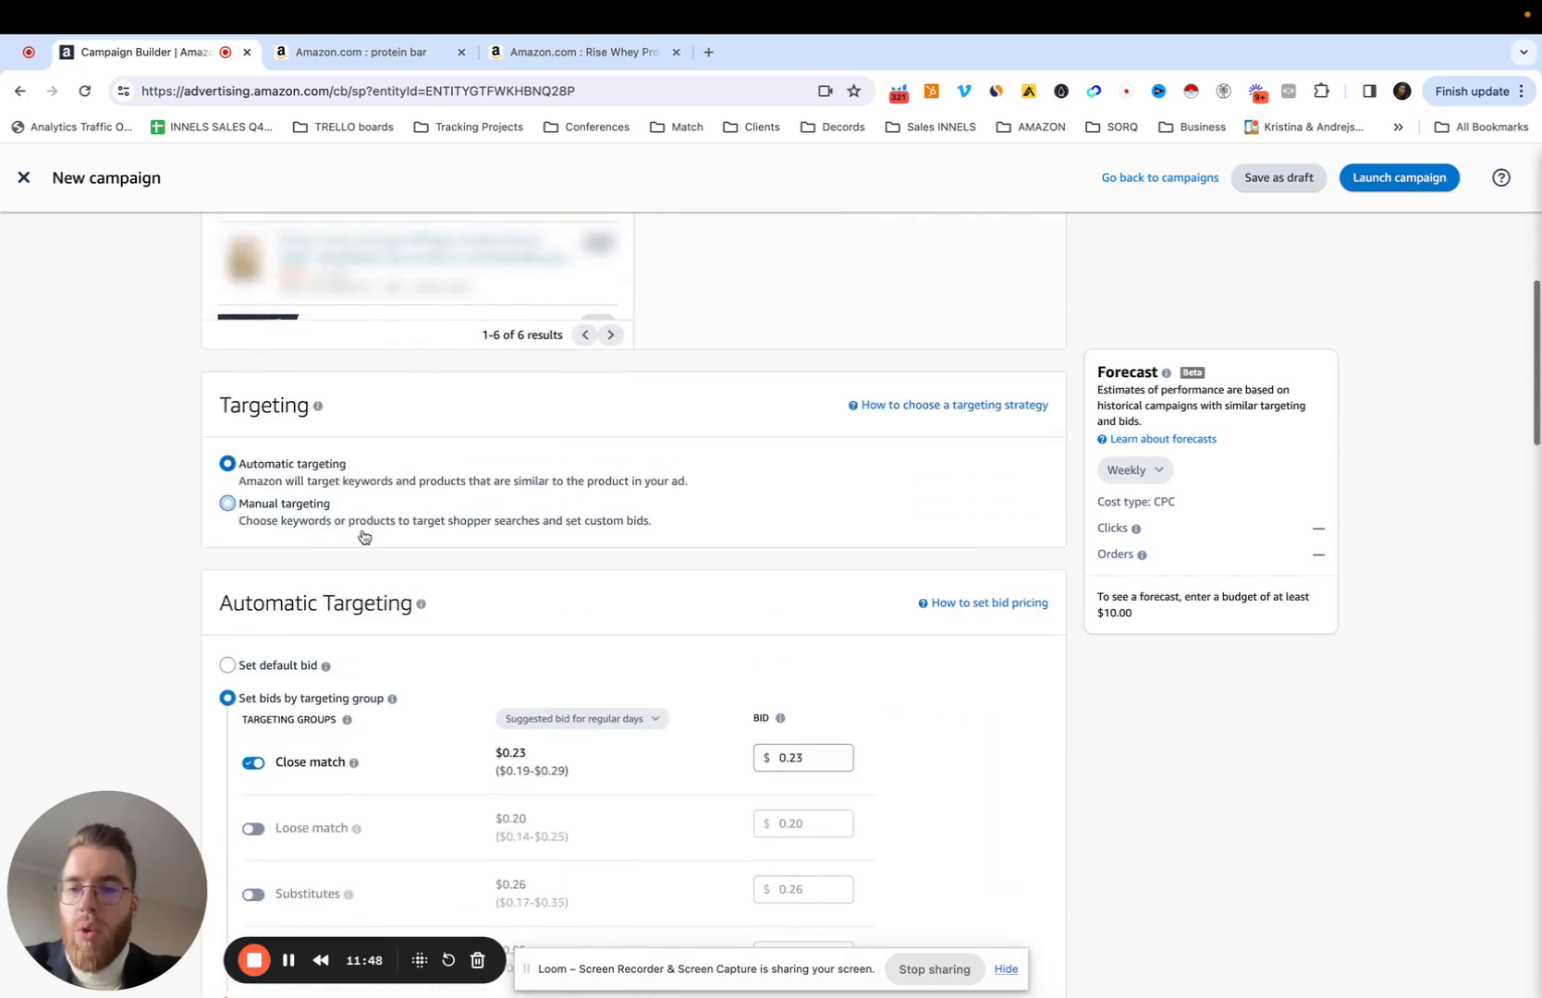
scroll(414, 647, "down", 11)
scroll(409, 649, "up", 10)
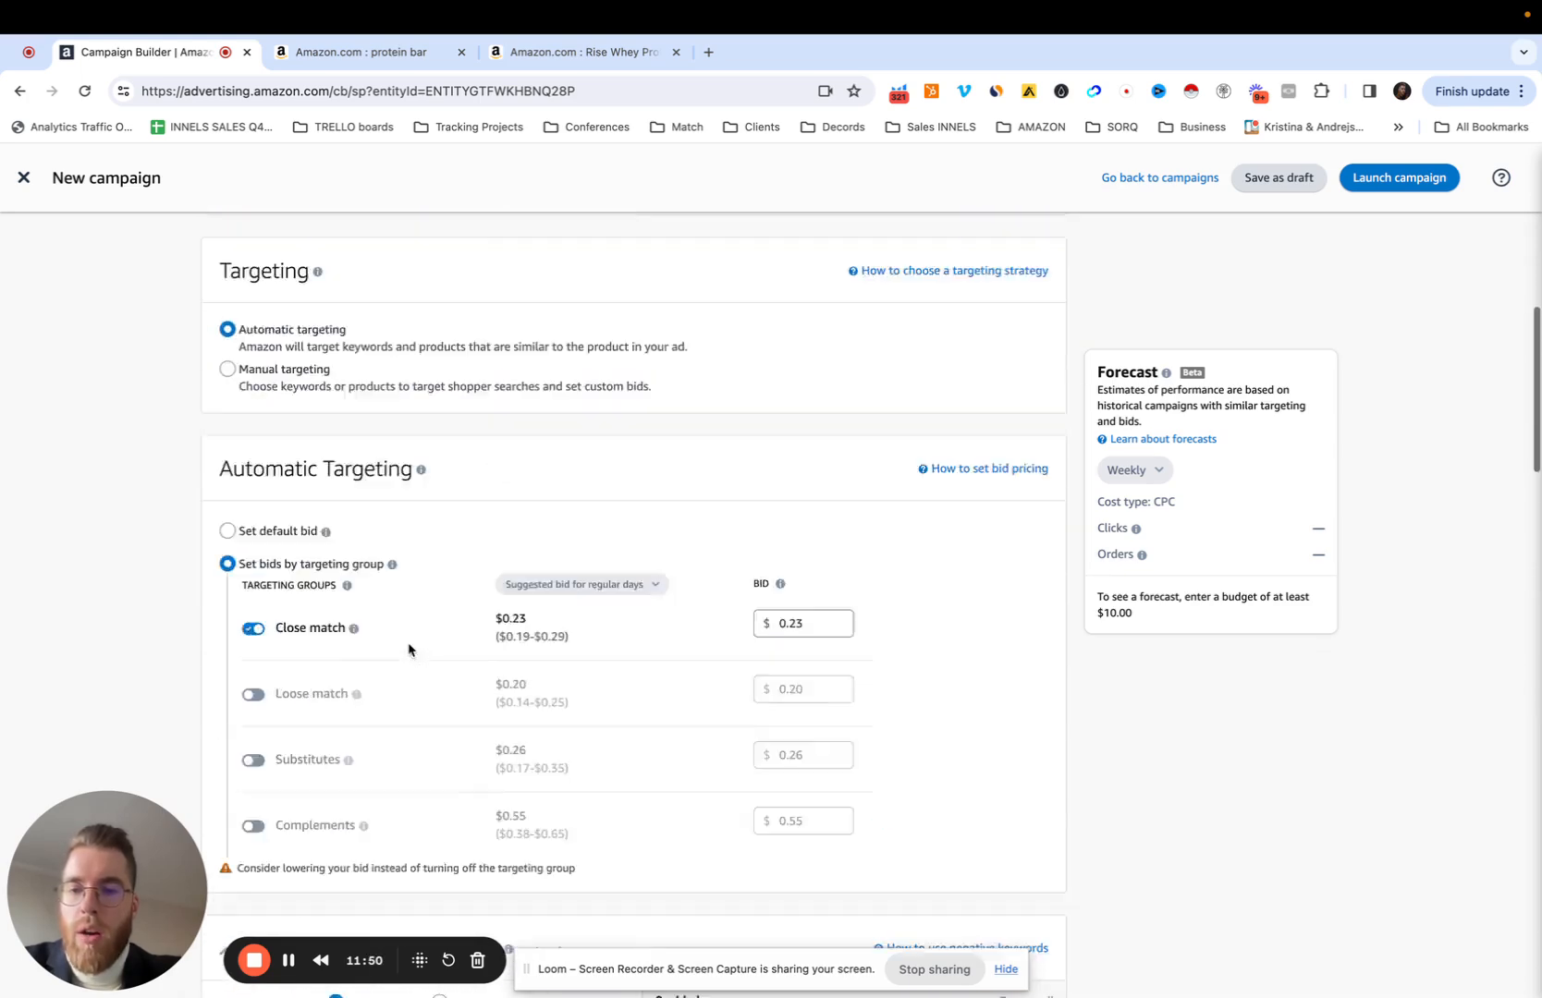
scroll(408, 650, "up", 9)
scroll(408, 647, "down", 14)
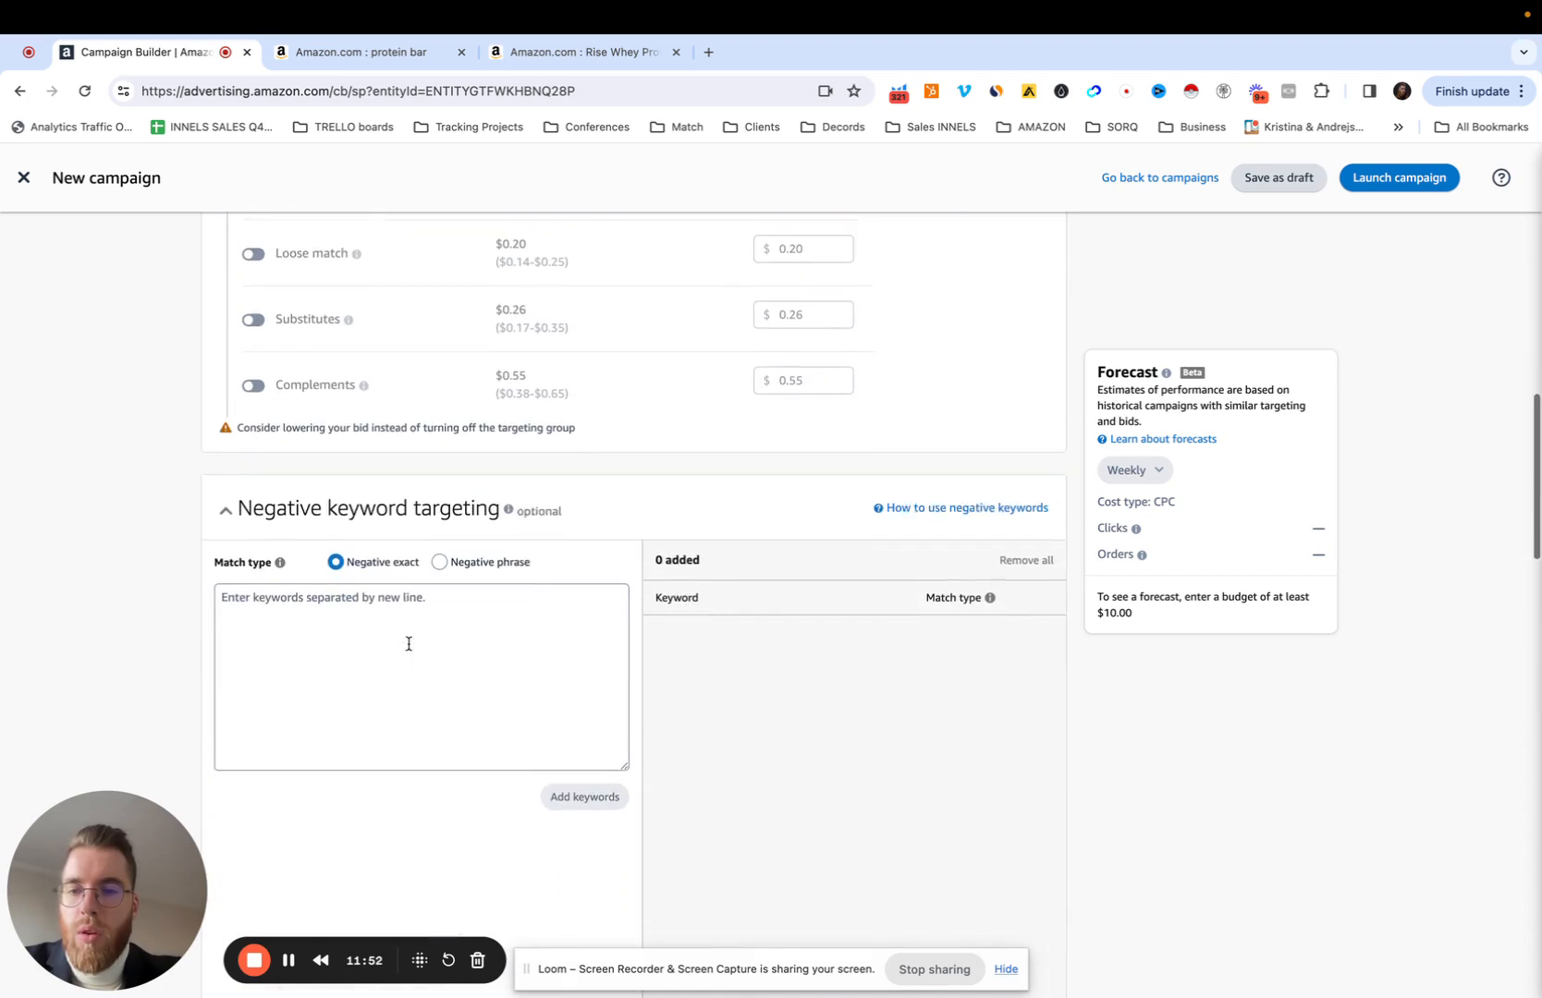
scroll(408, 644, "down", 3)
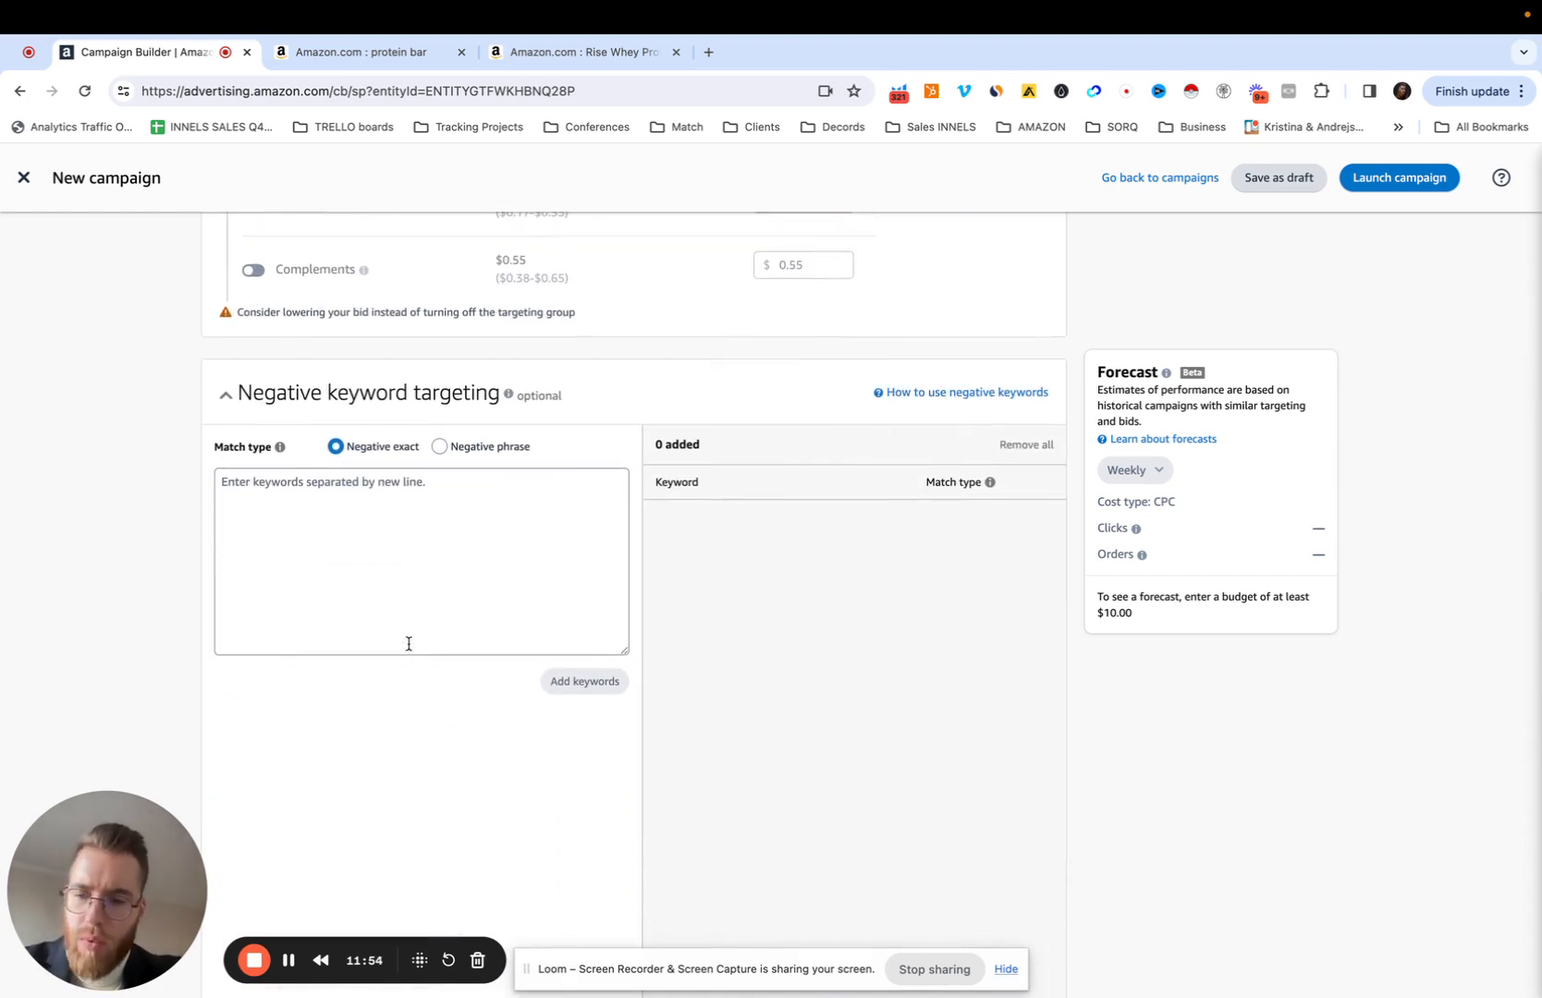
scroll(408, 644, "down", 9)
scroll(408, 647, "up", 20)
scroll(409, 650, "up", 1)
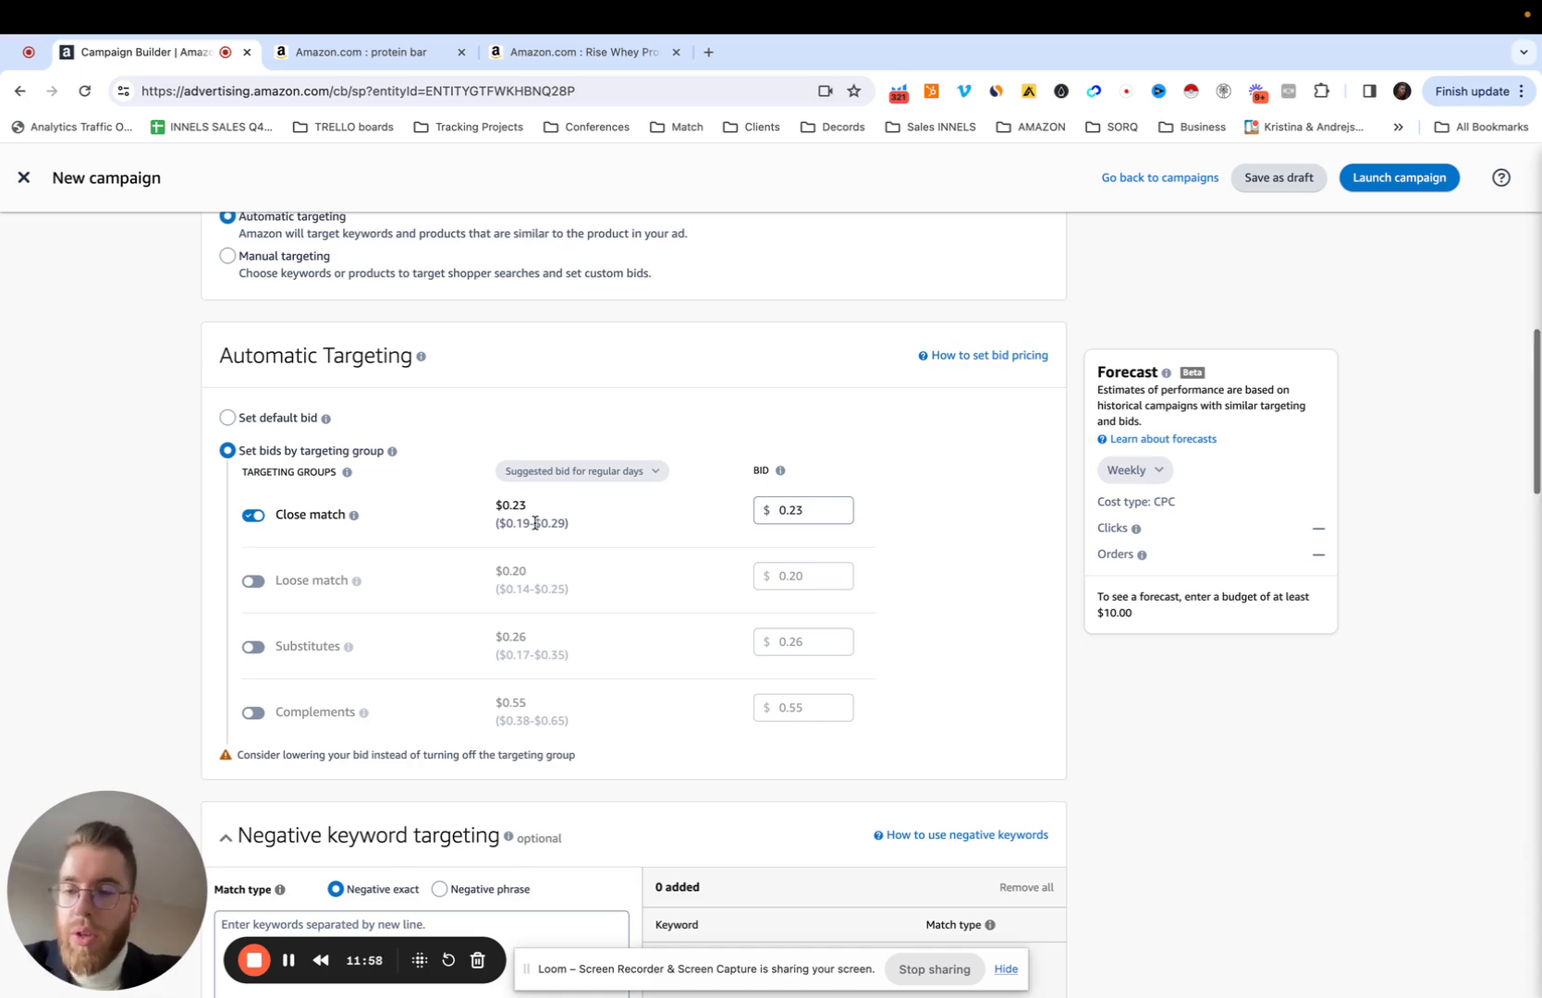
- Name the campaign "auto - Product A - Close" in the campaign settings, after its targeting type, product and enabled targeting group
scroll(534, 523, "down", 15)
scroll(534, 523, "down", 2)
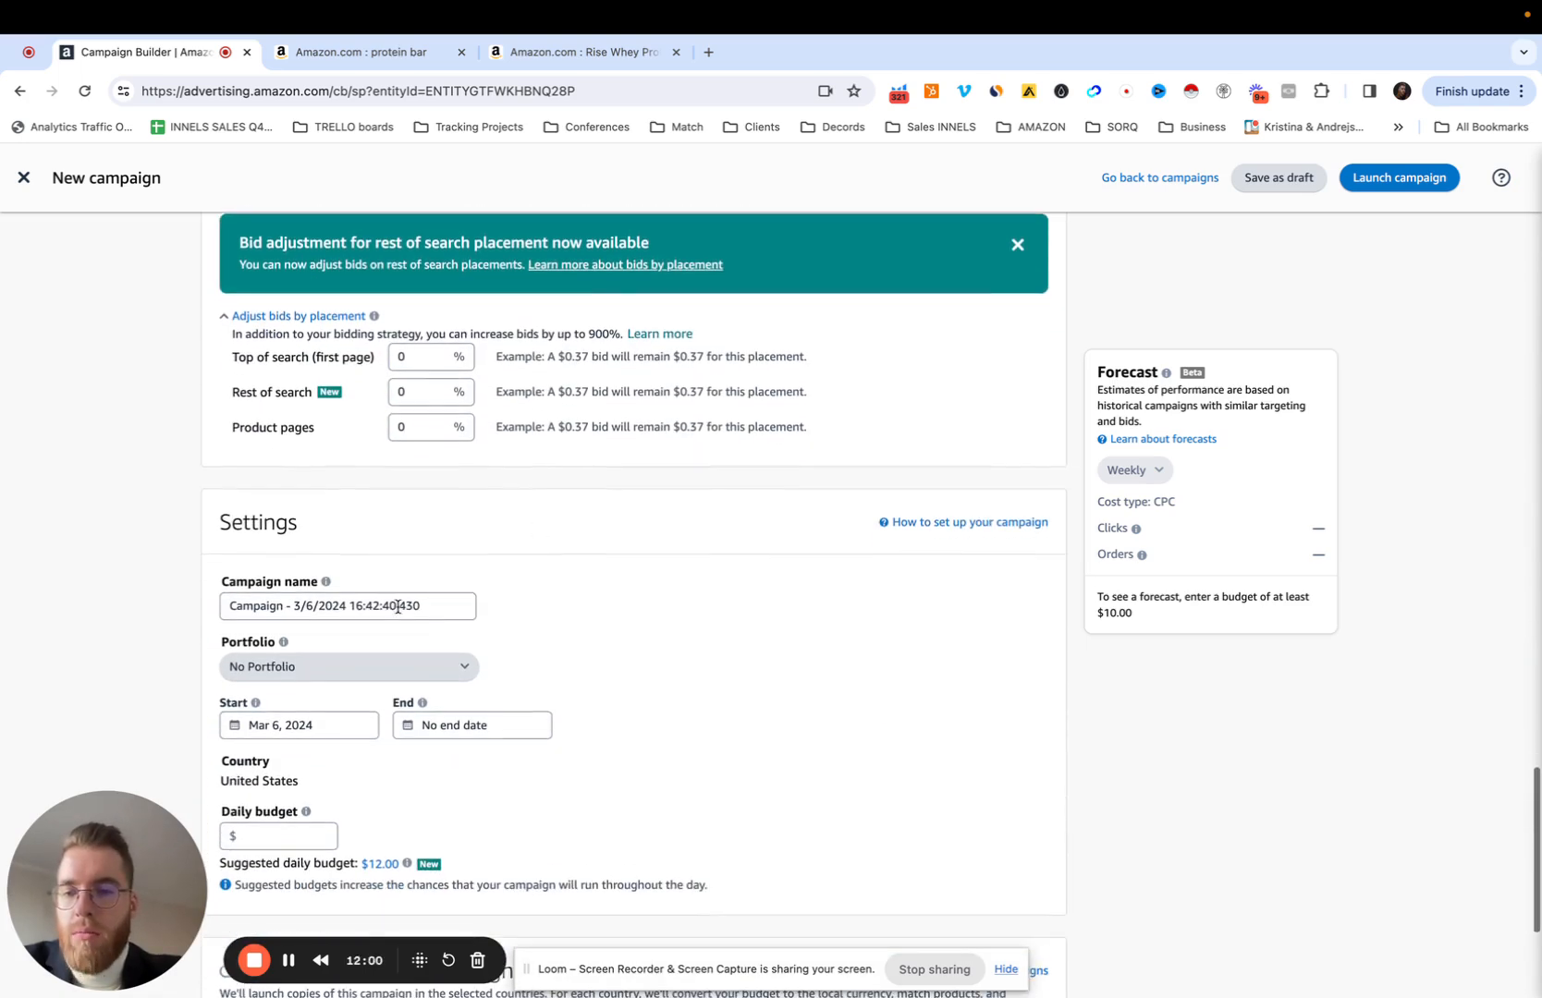
left_click(362, 605)
triple_click(361, 606)
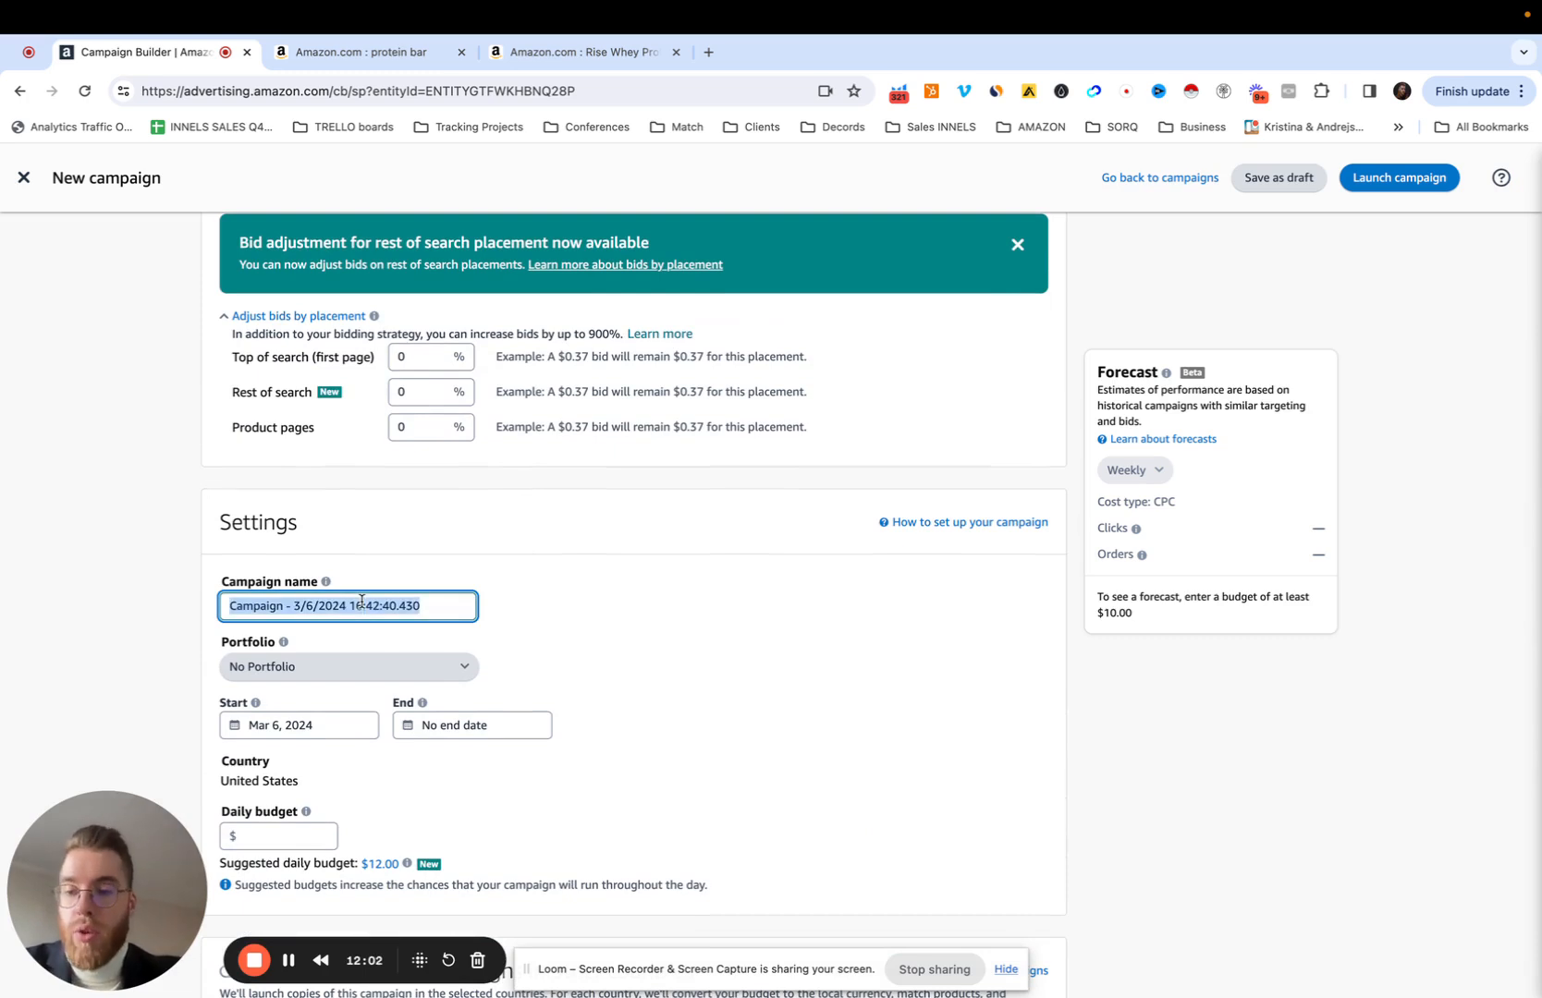
type("auto -")
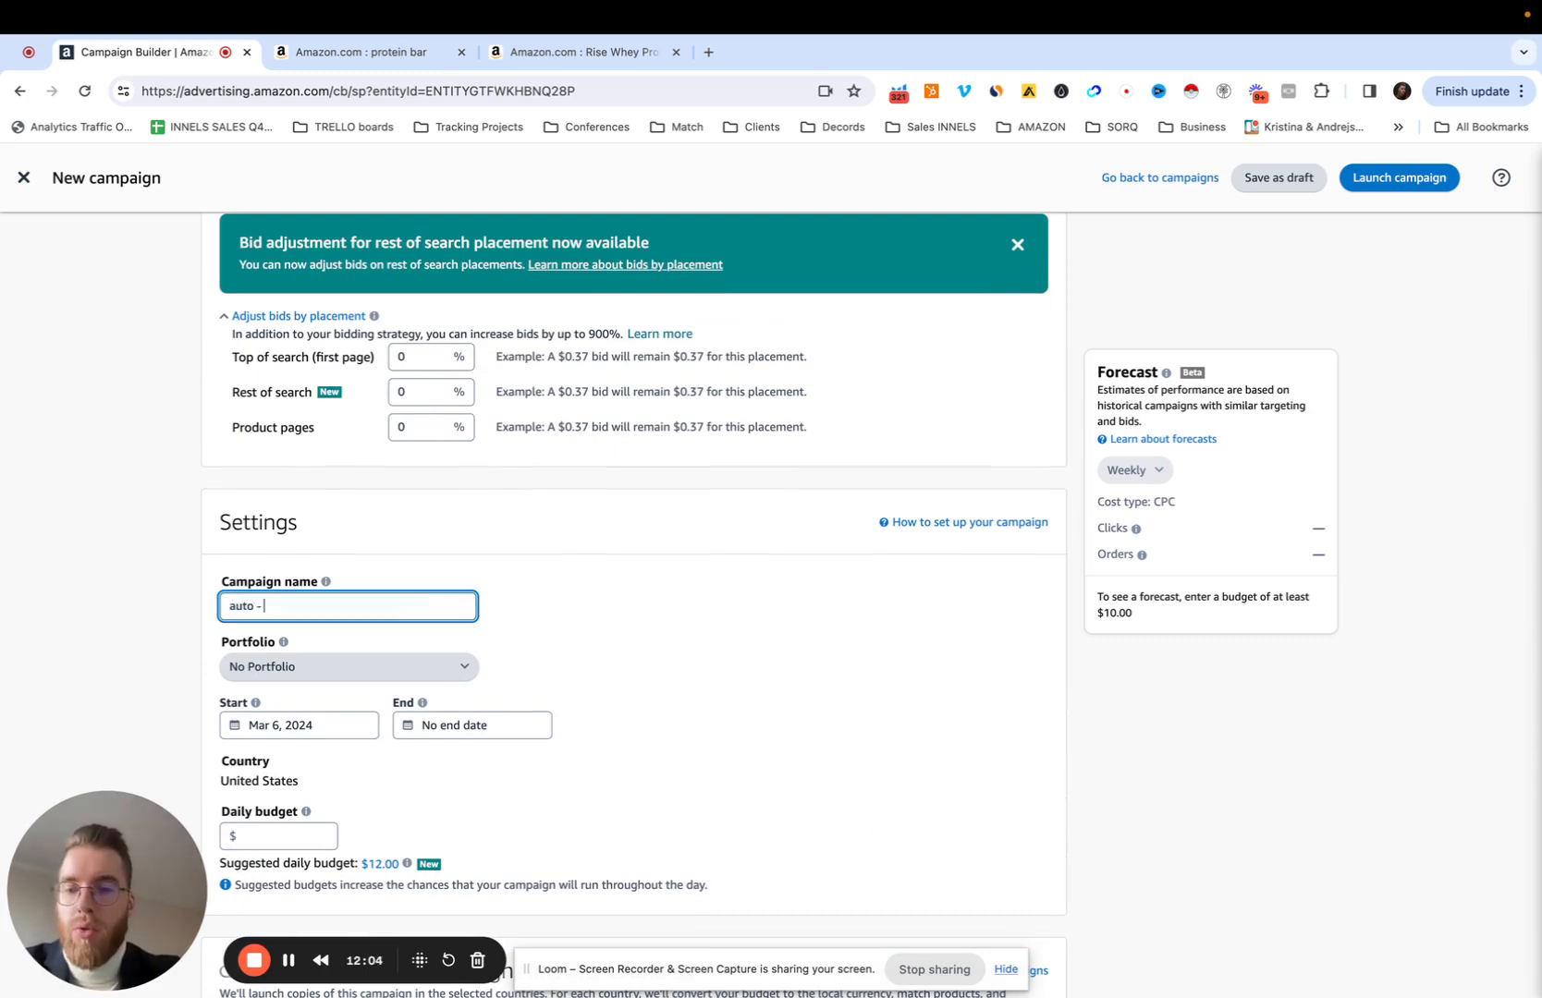
type(" Product ")
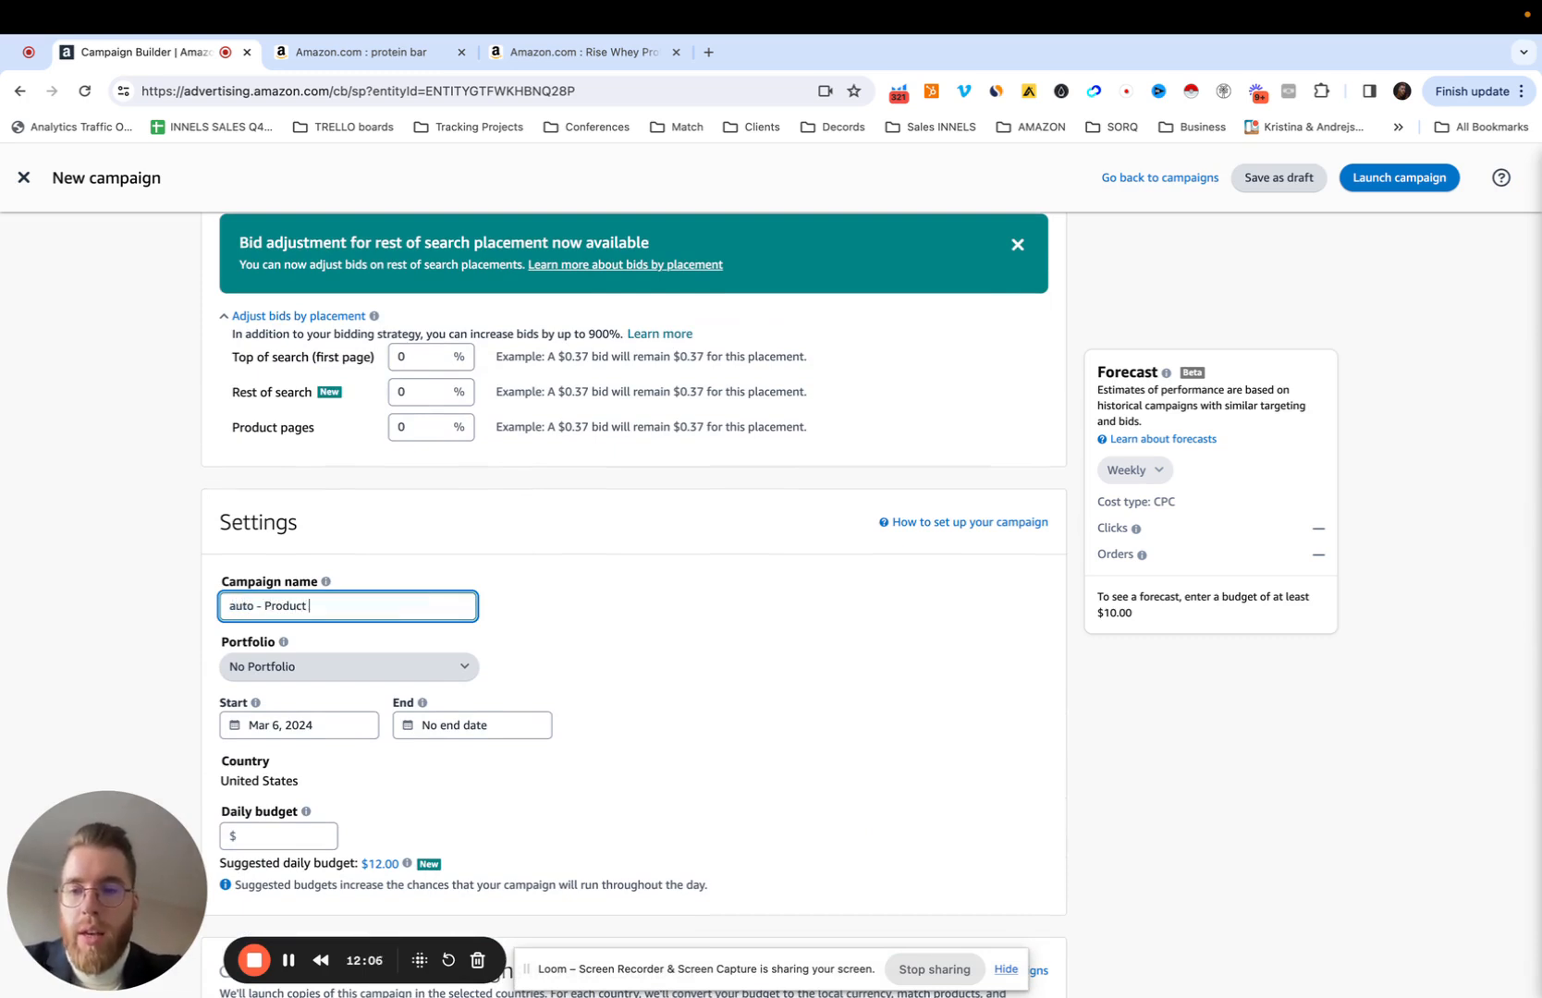
type("A -")
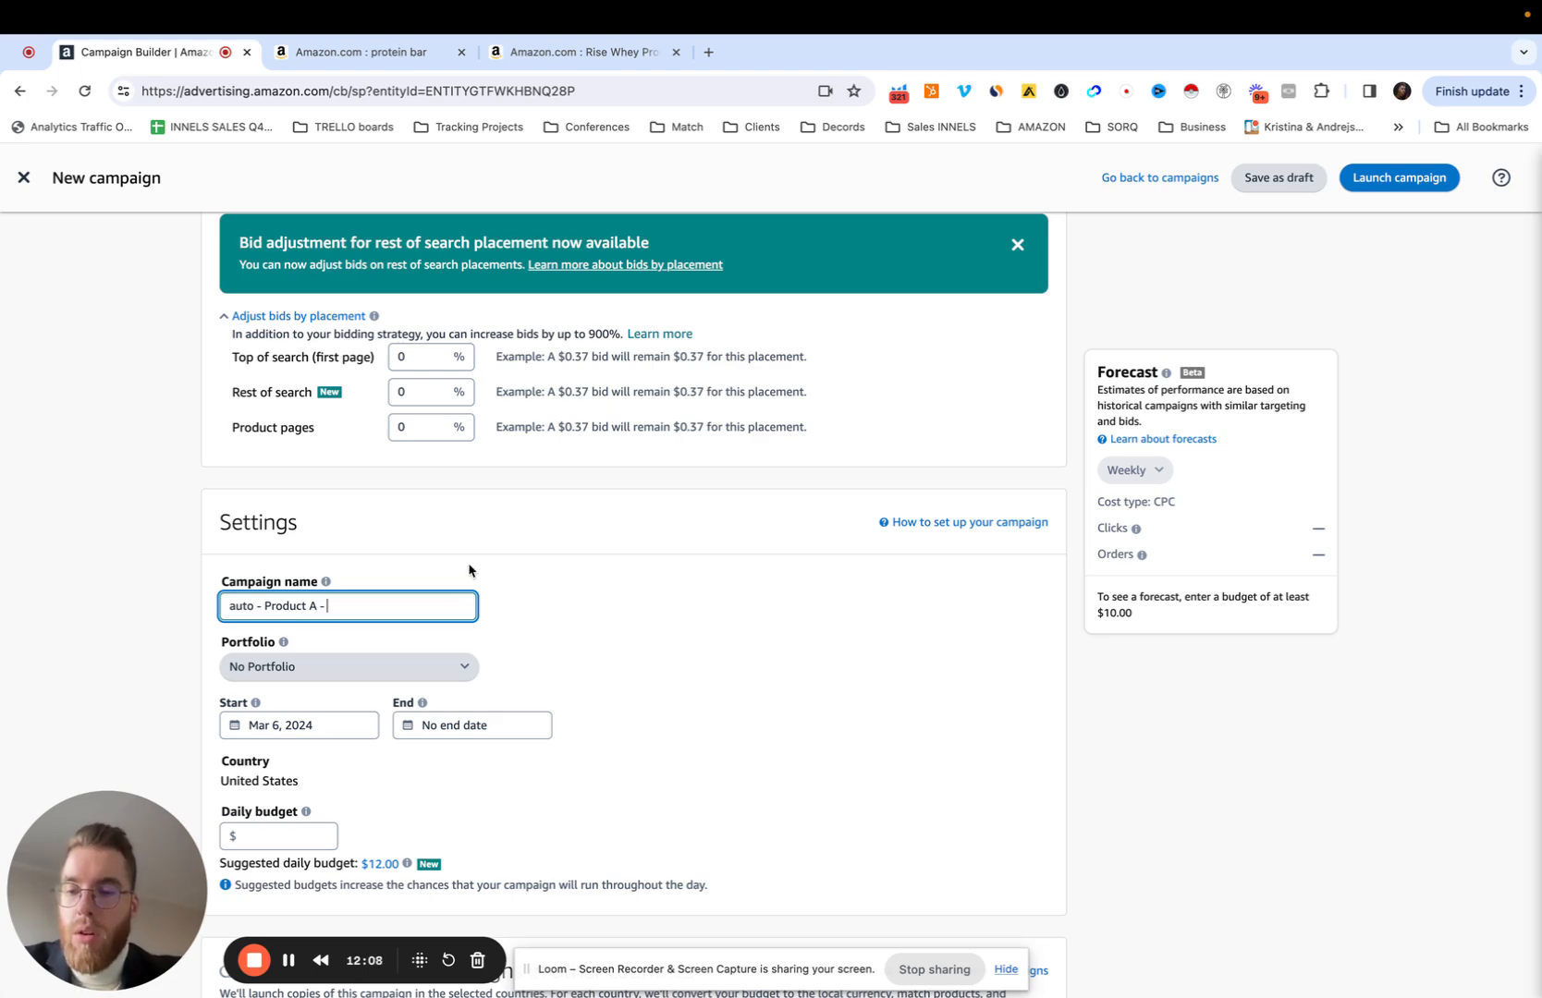
scroll(469, 570, "up", 15)
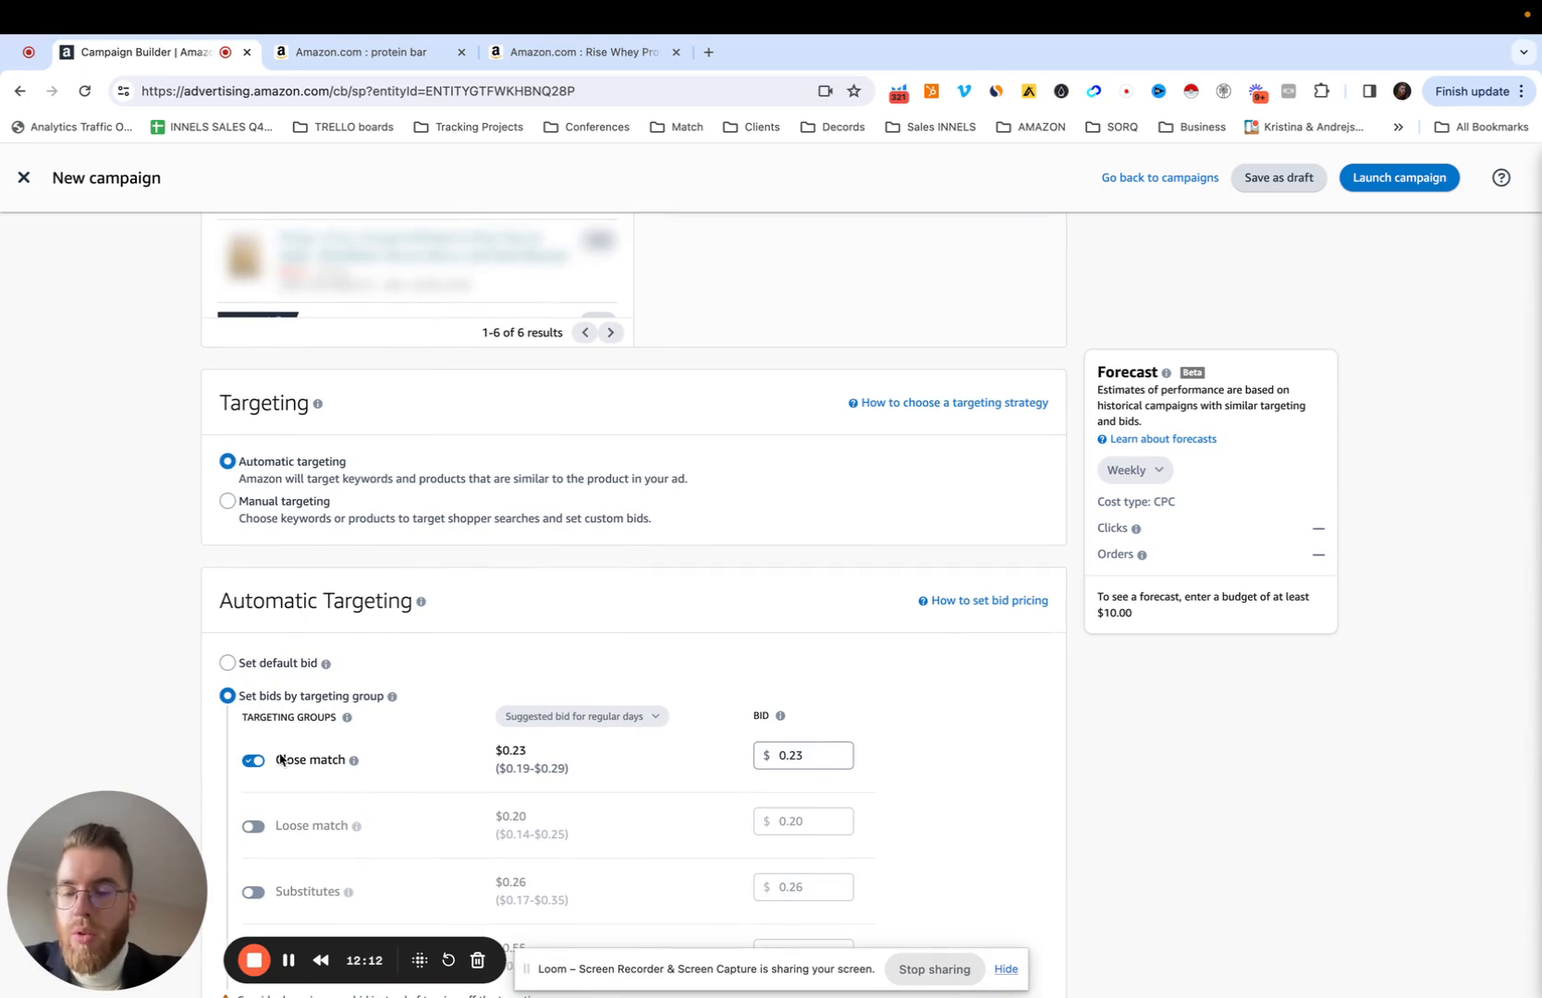
scroll(282, 760, "down", 15)
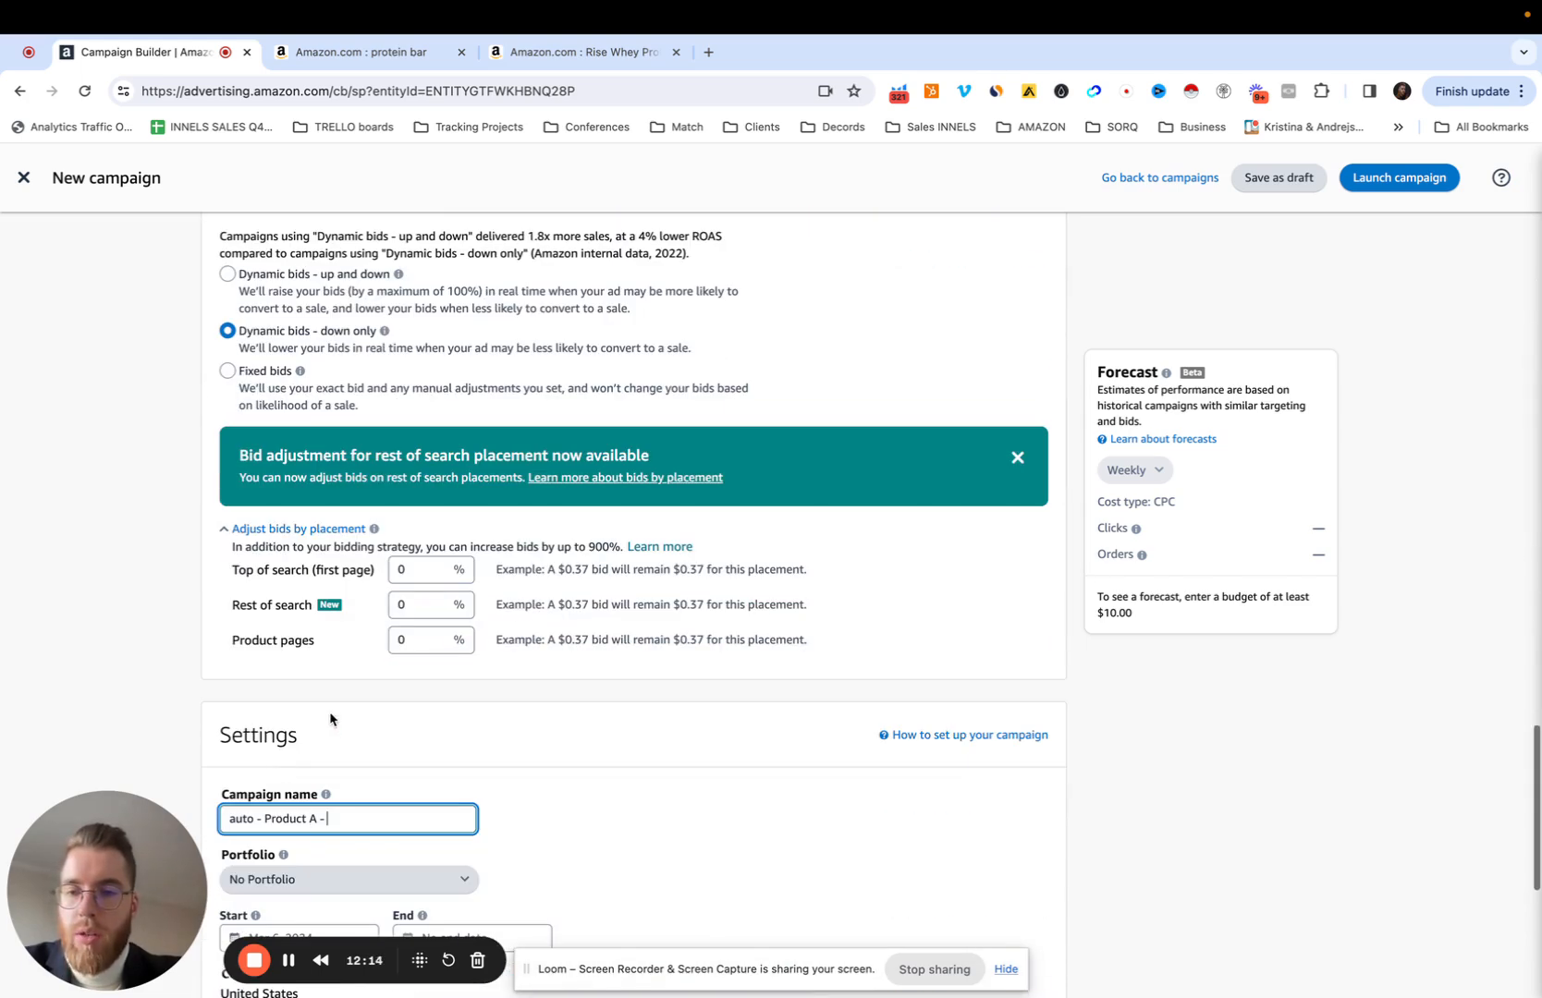
type("Close")
- Switch the Automatic Targeting bids from individual targeting groups to a default bid
scroll(357, 763, "up", 10)
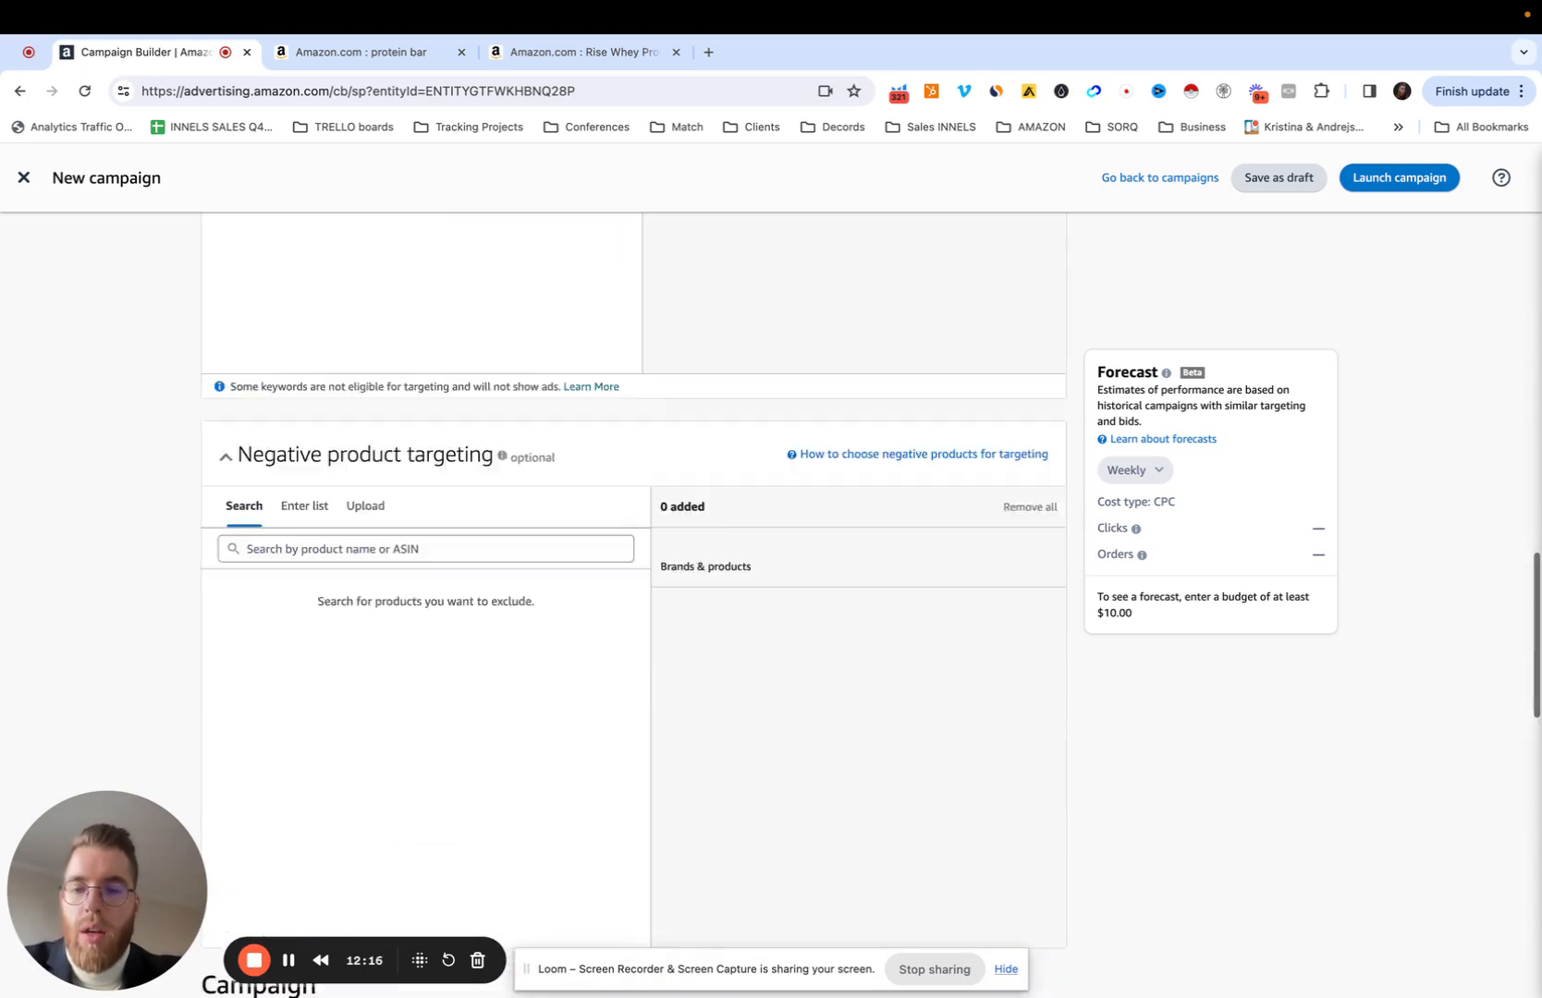
scroll(357, 861, "up", 10)
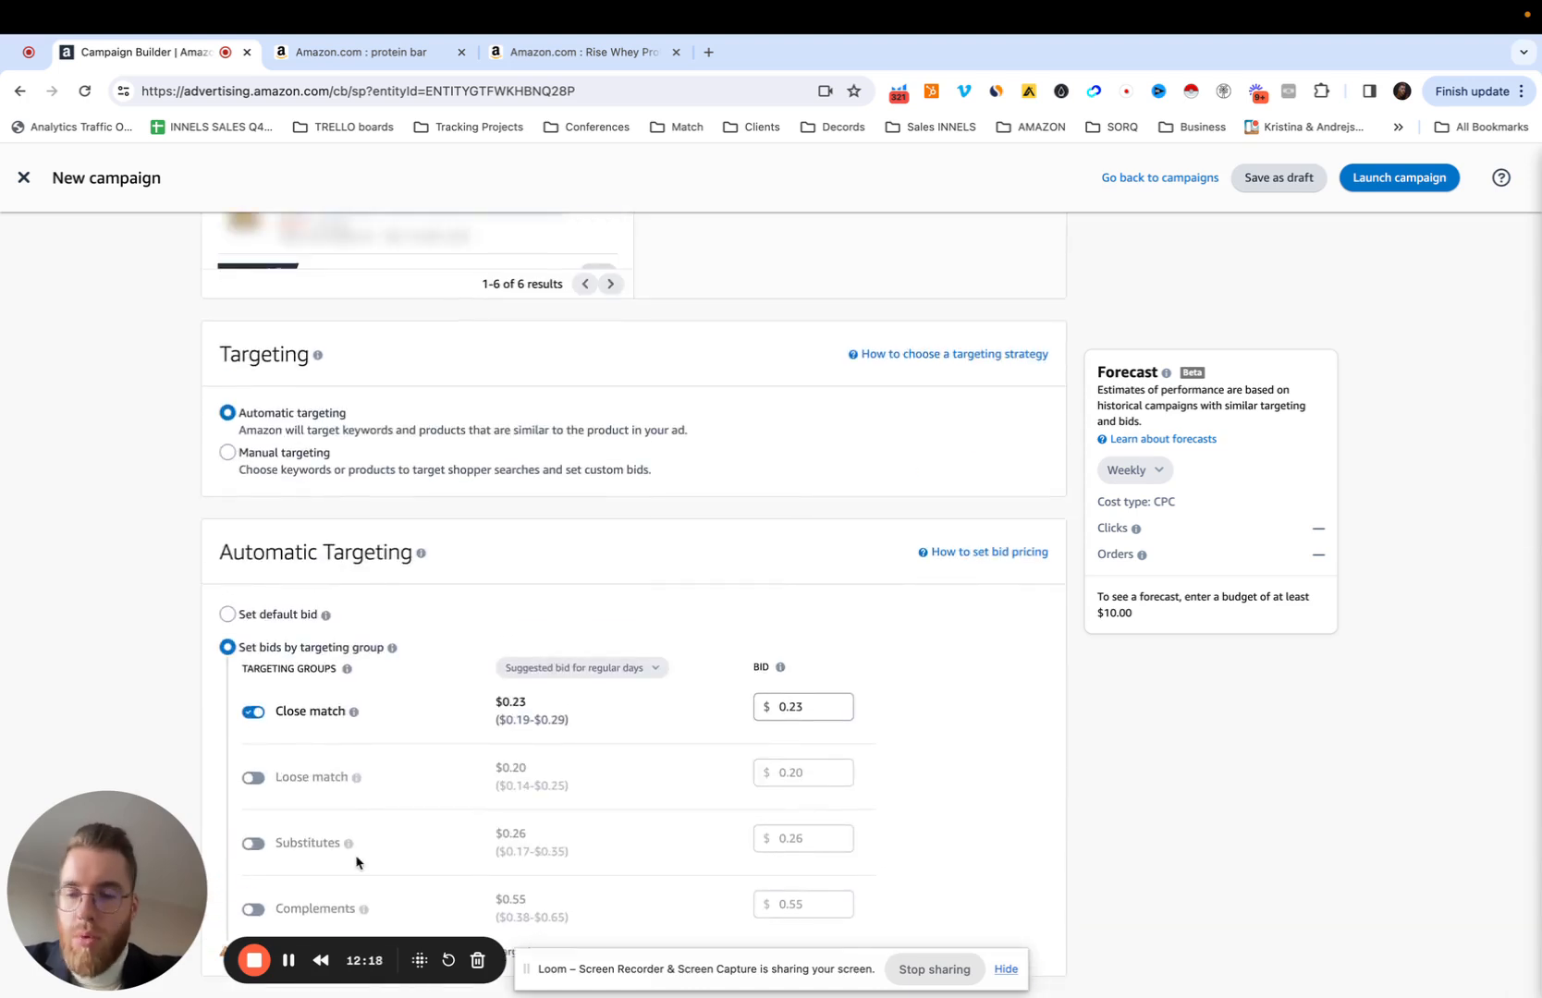
left_click(266, 617)
- Change the ending of the campaign name so it reads "auto - Product A - All"
scroll(381, 703, "down", 15)
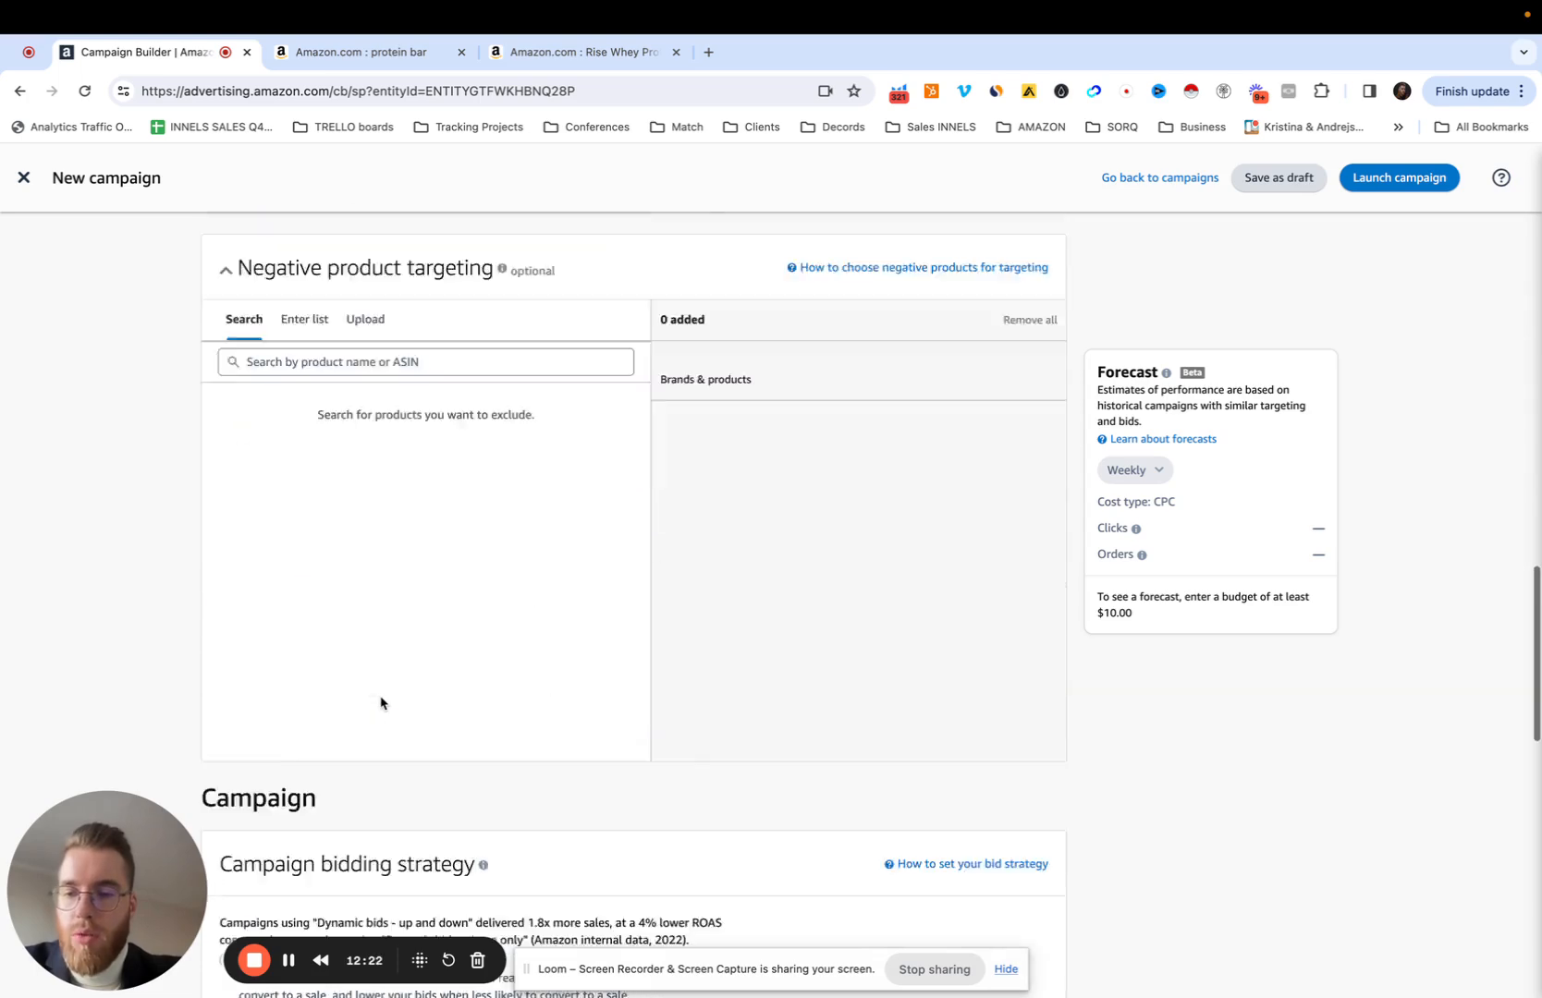
left_click(365, 282)
key("BackSpace")
key("BackSpace")
key("BackSpace")
key("BackSpace")
key("BackSpace")
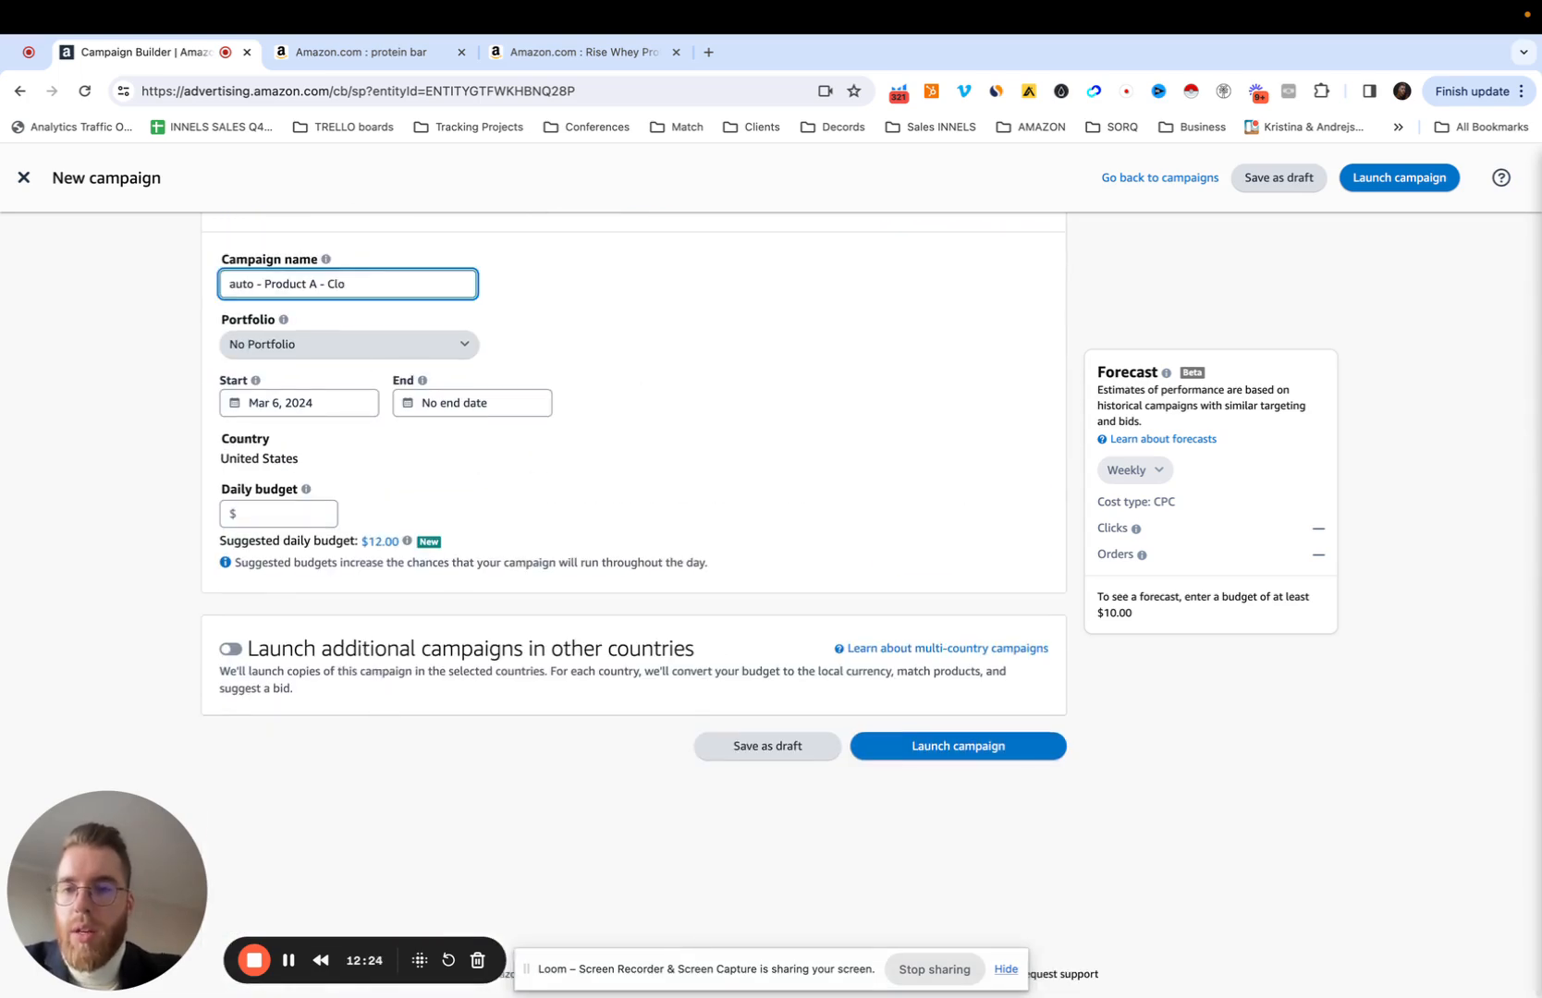
type("All")
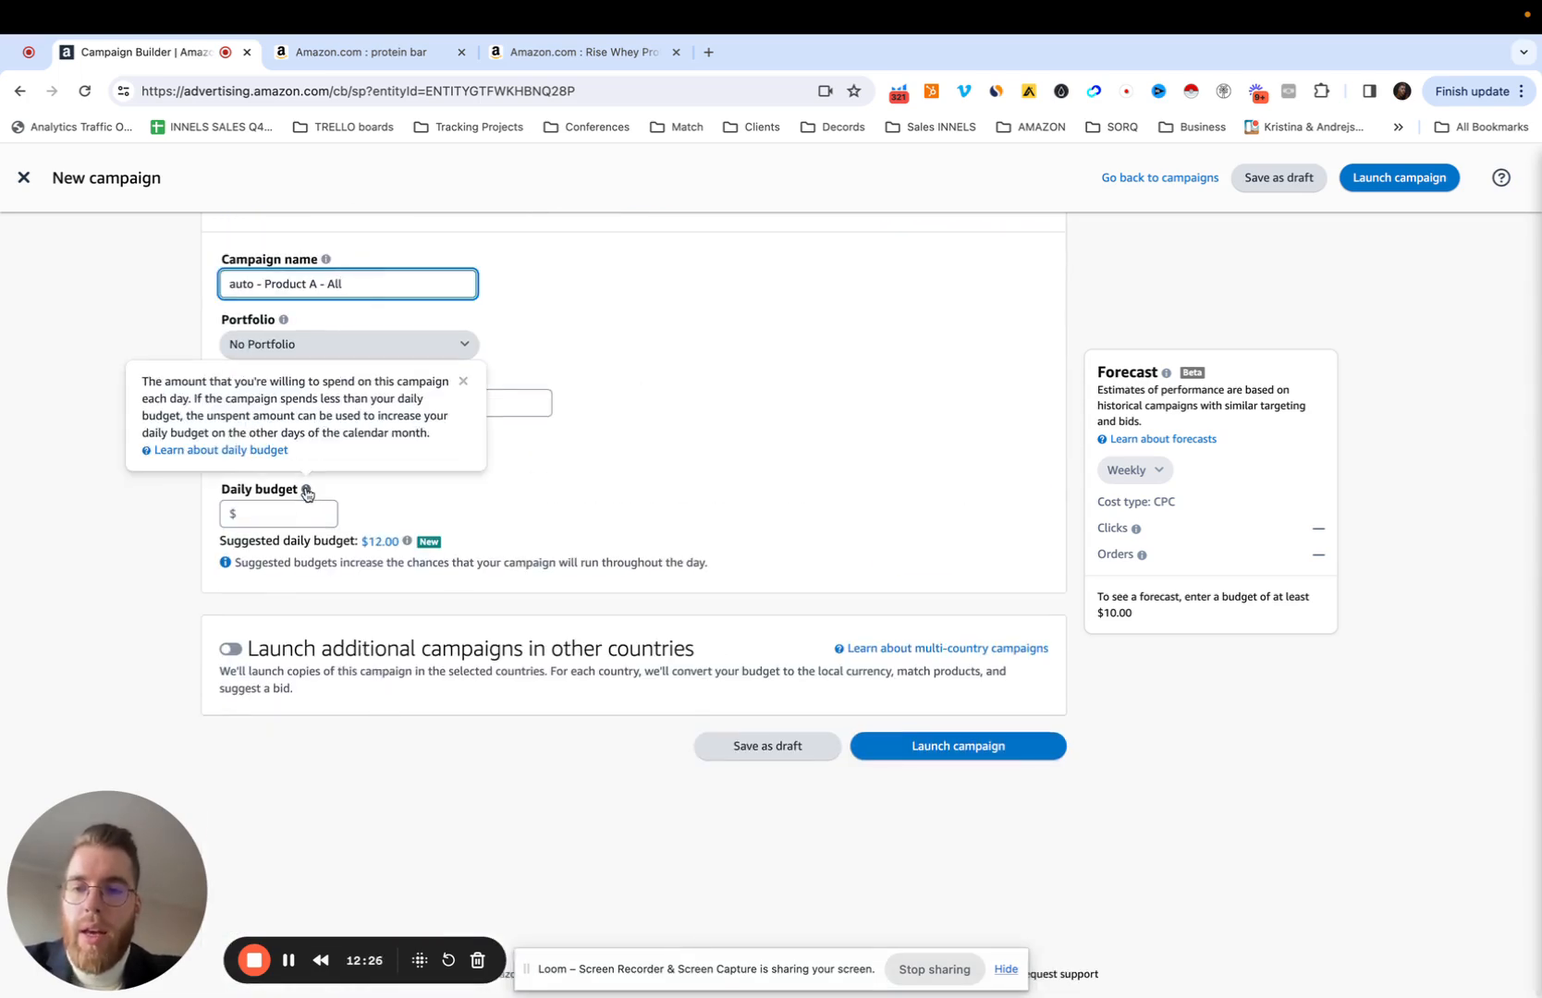
- Set the campaign's daily budget to $11.00
left_click(309, 517)
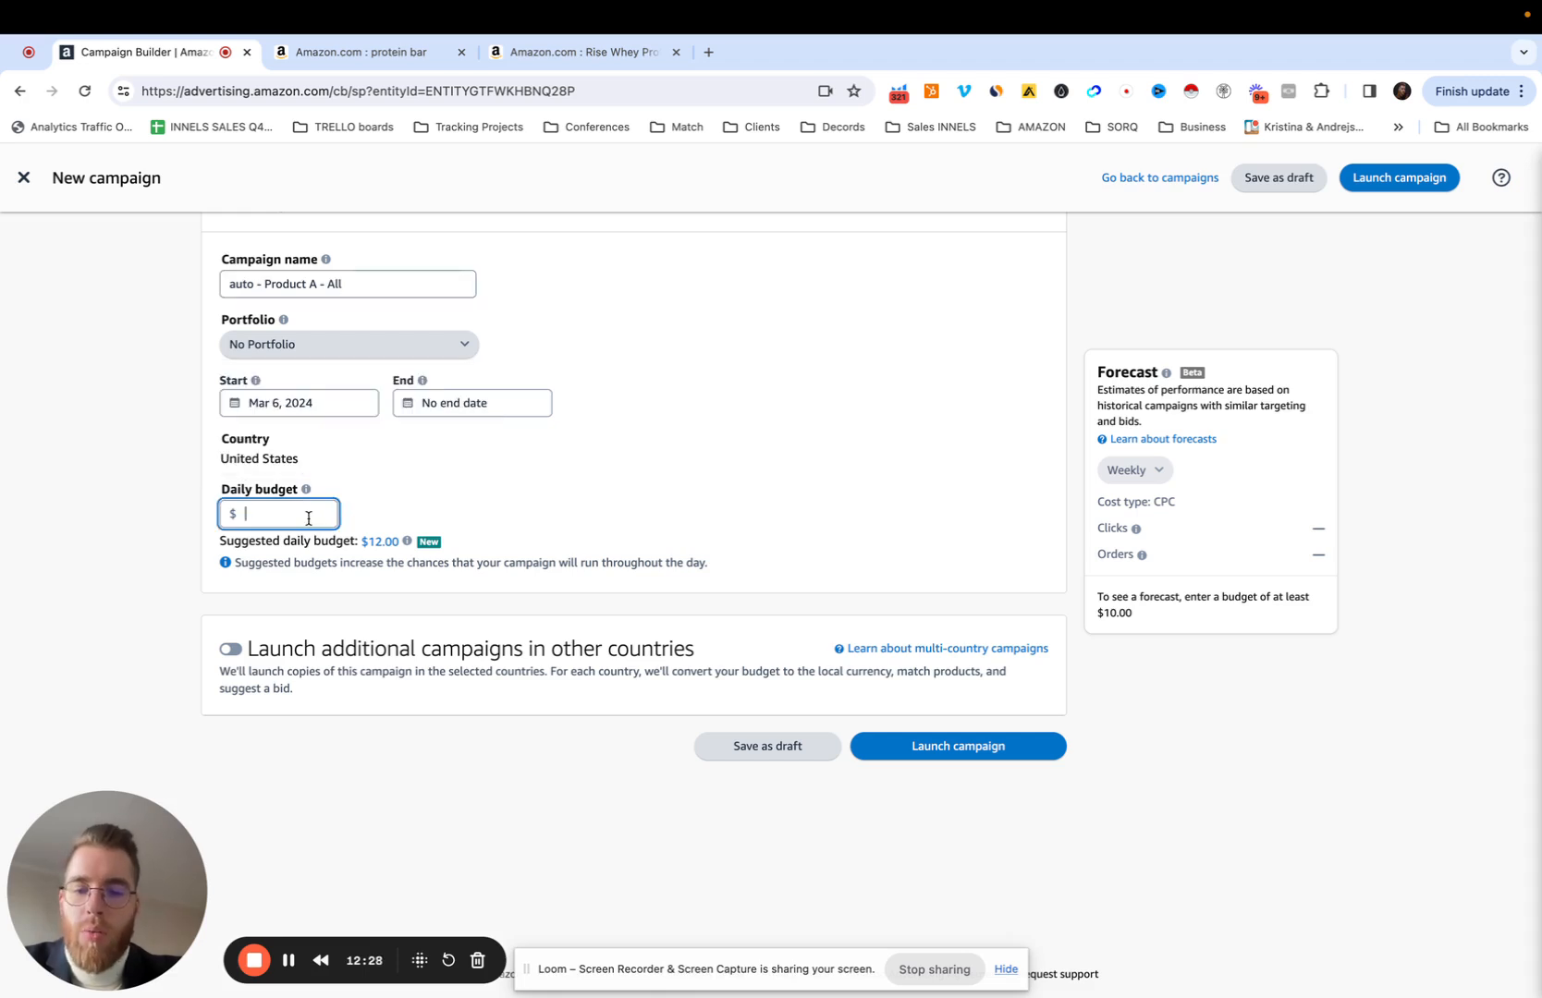
type("5")
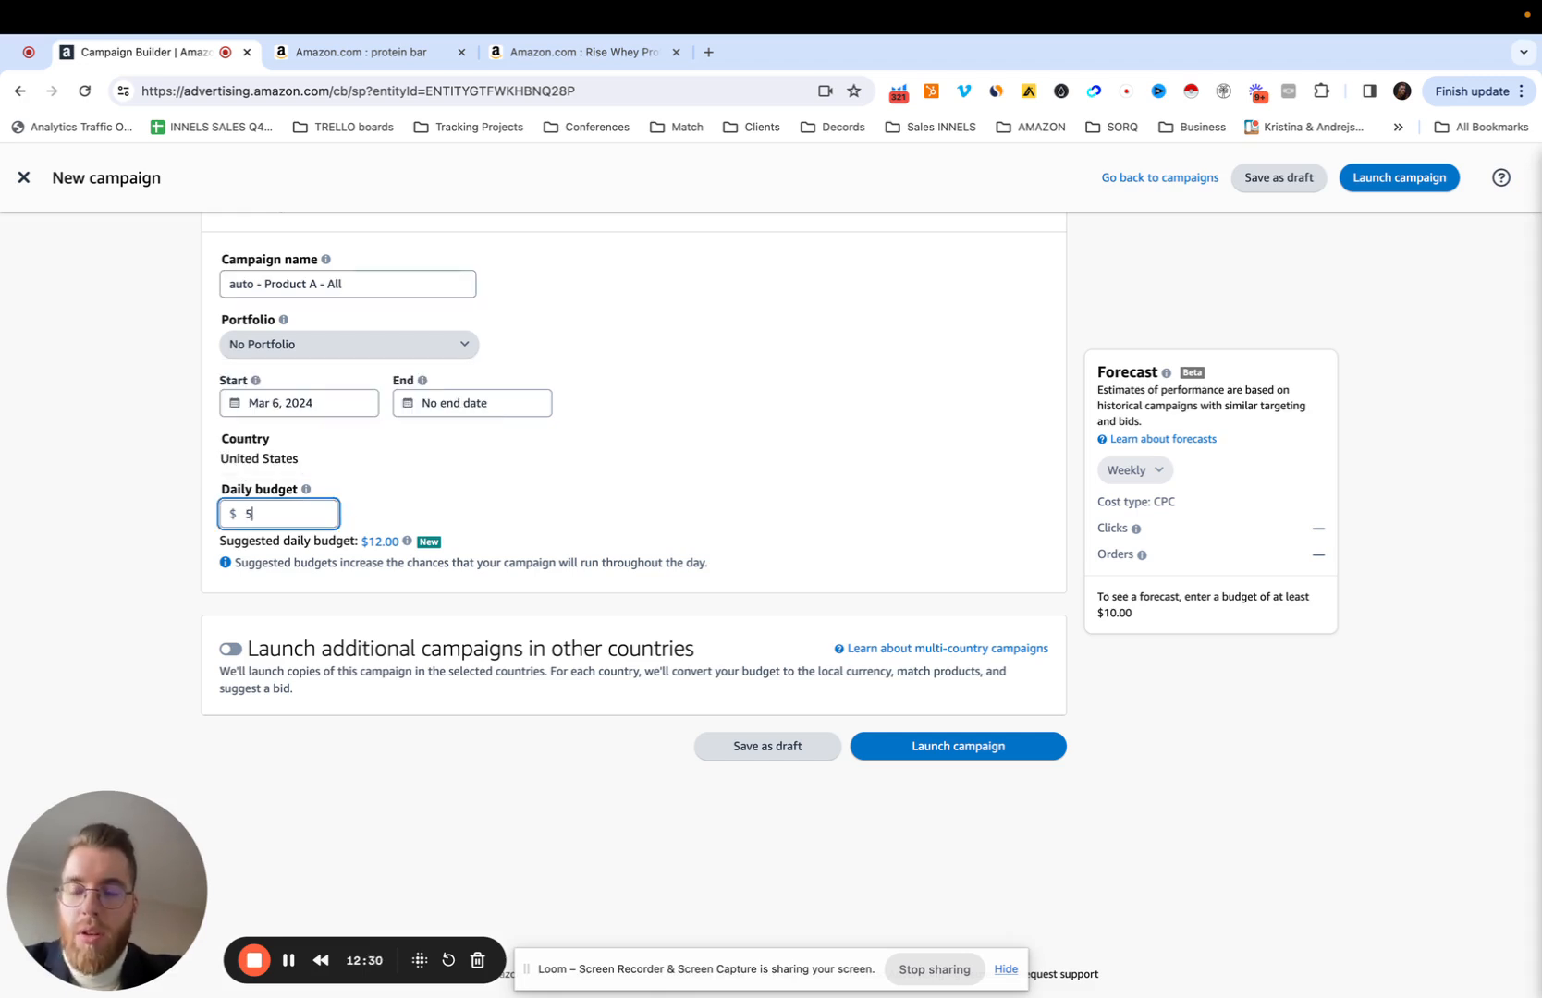
key("BackSpace")
type("11")
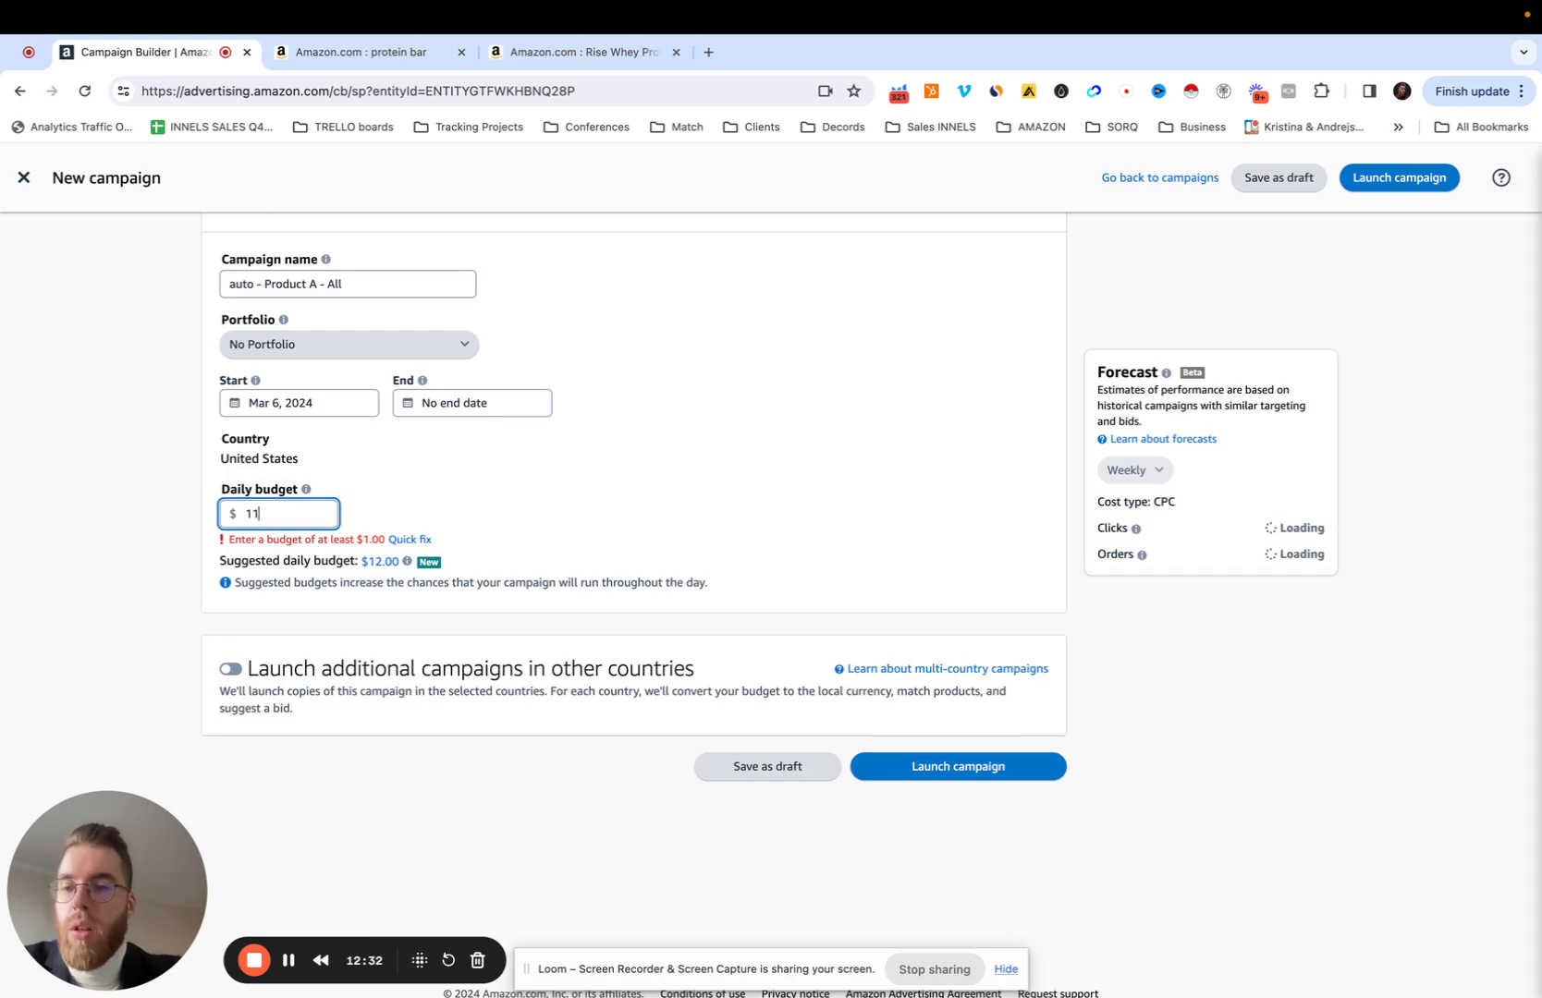
left_click(610, 478)
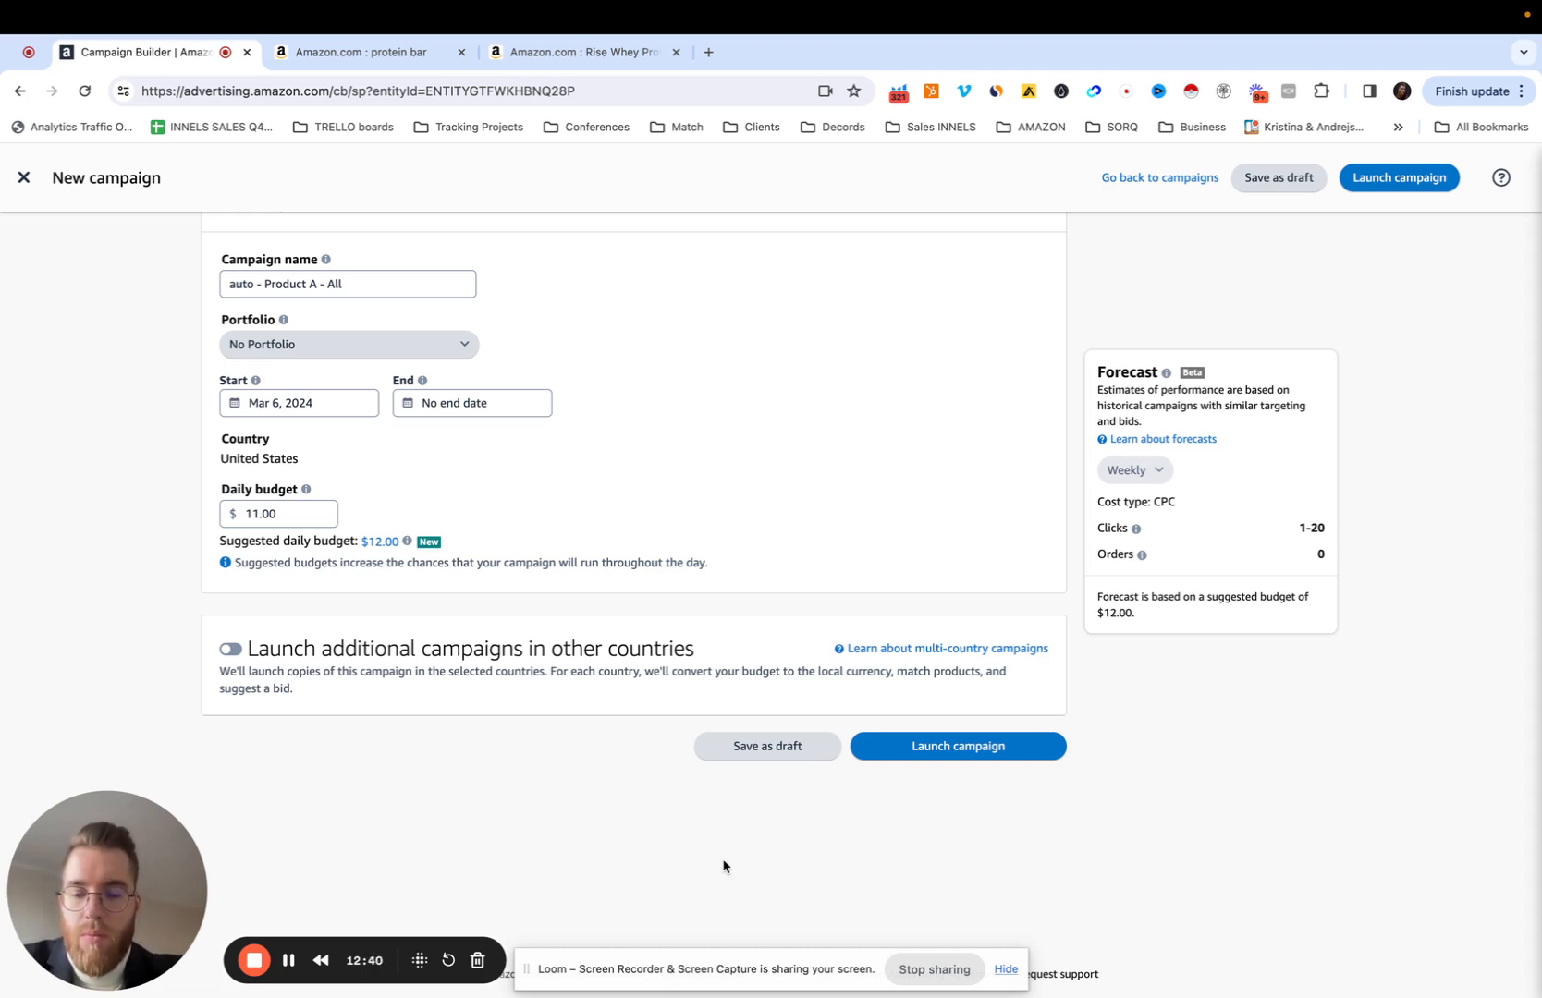
- Switch the campaign to manual targeting with keyword targeting, and review the suggested keywords with their match types and bids
scroll(1078, 638, "up", 20)
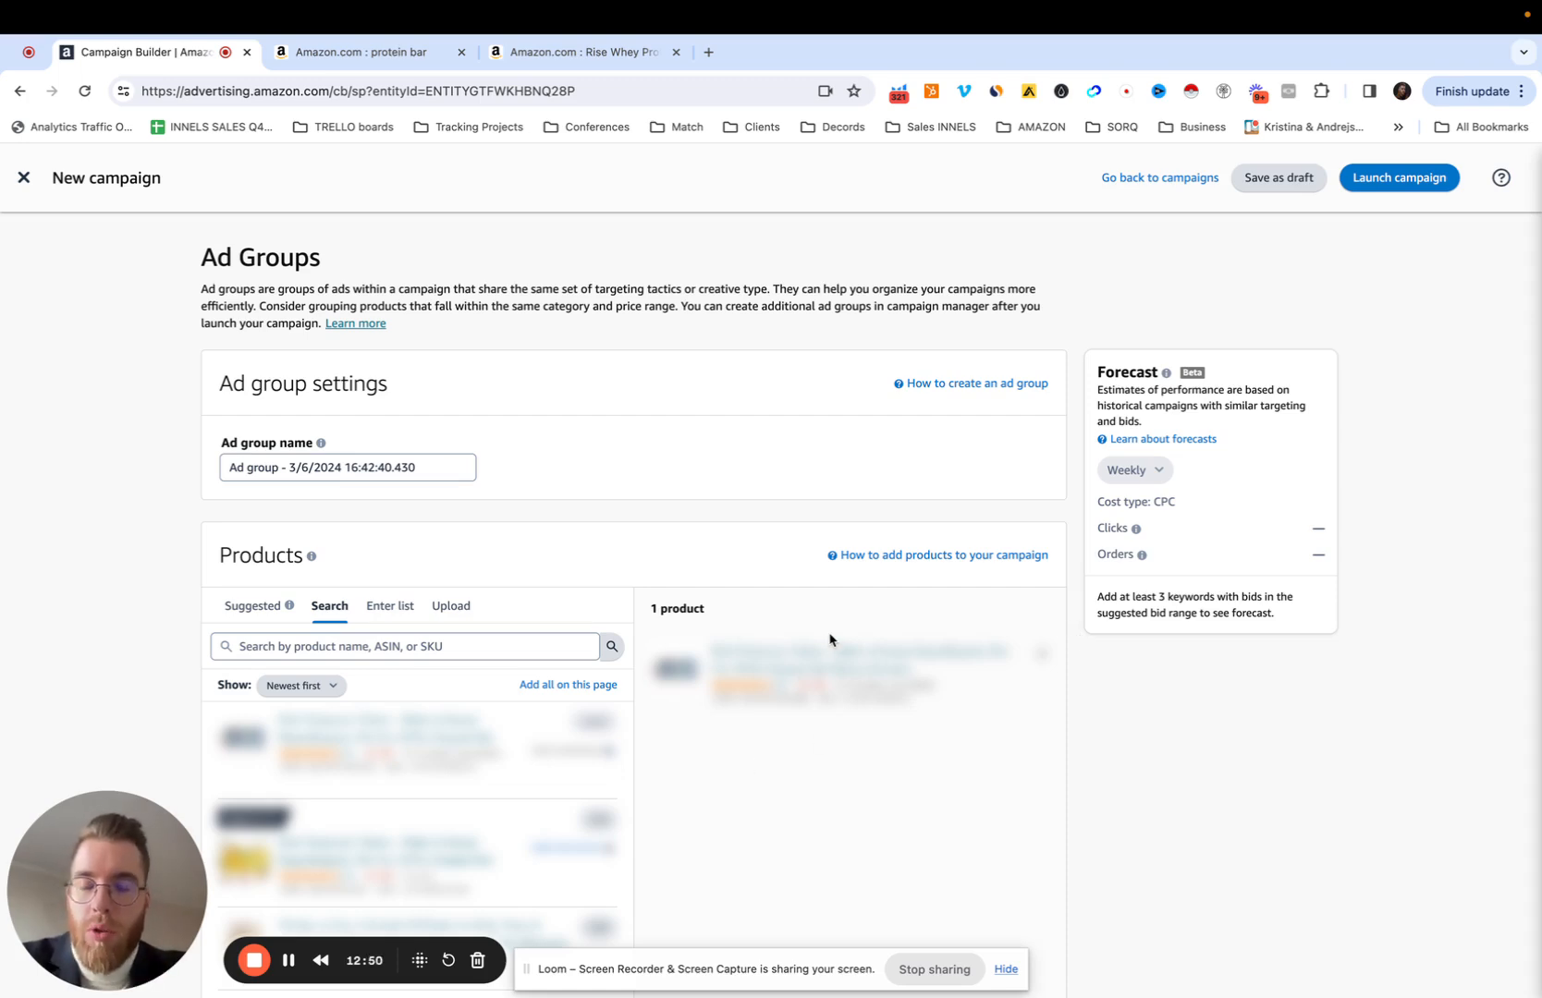
scroll(932, 488, "down", 6)
scroll(932, 488, "down", 5)
scroll(931, 488, "up", 2)
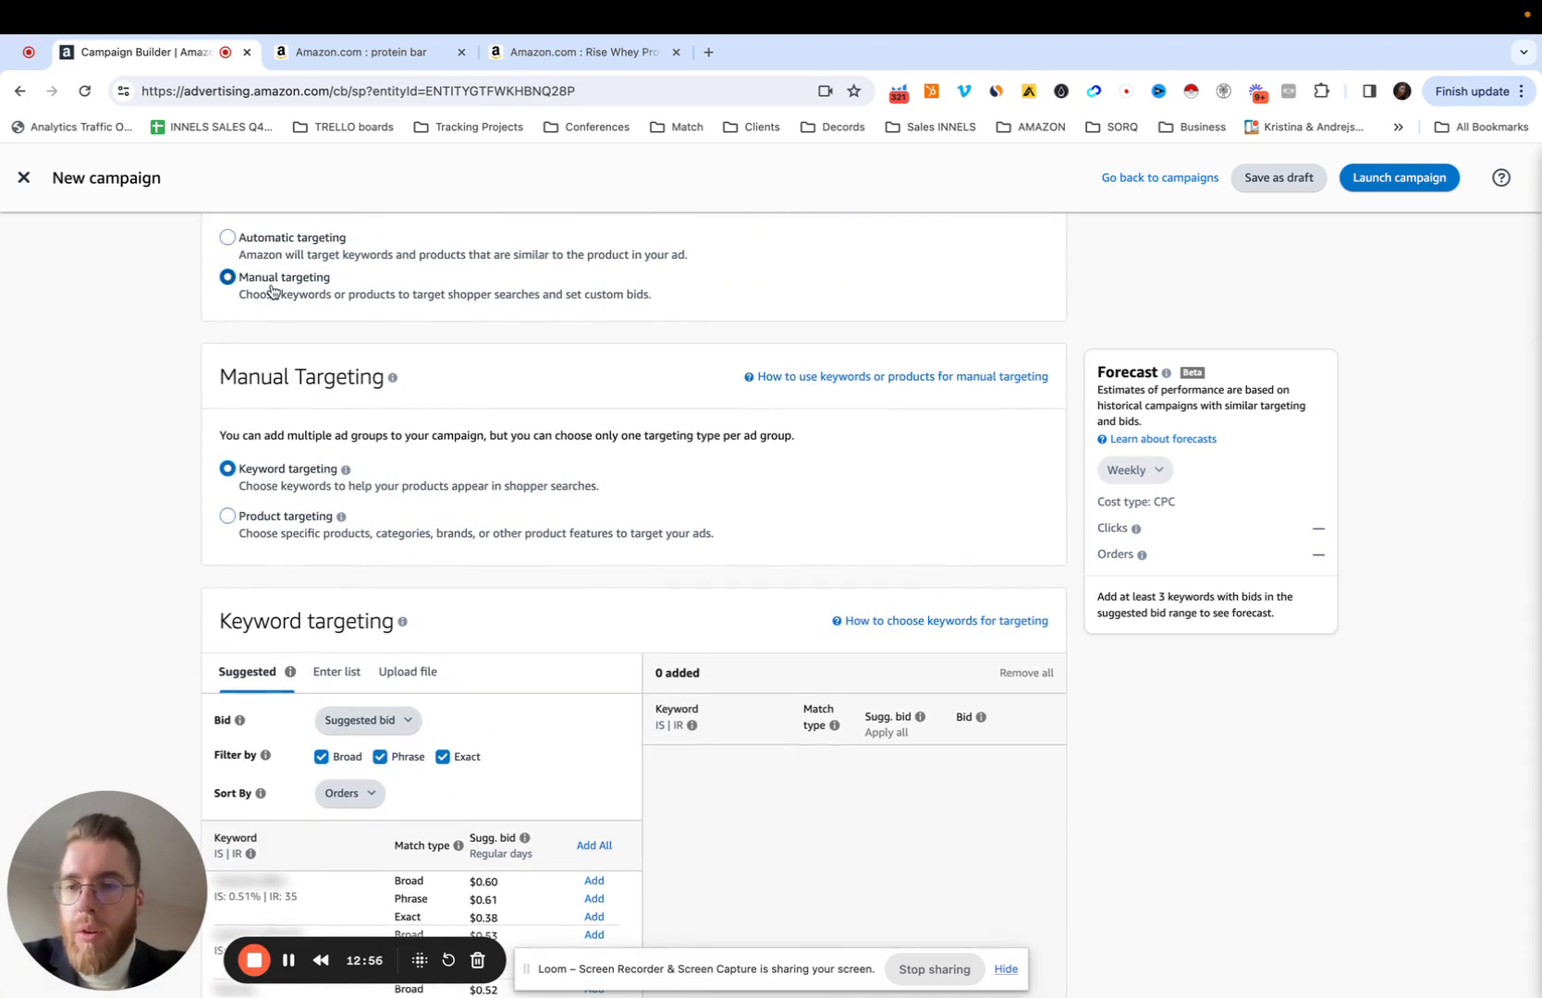
scroll(327, 548, "down", 1)
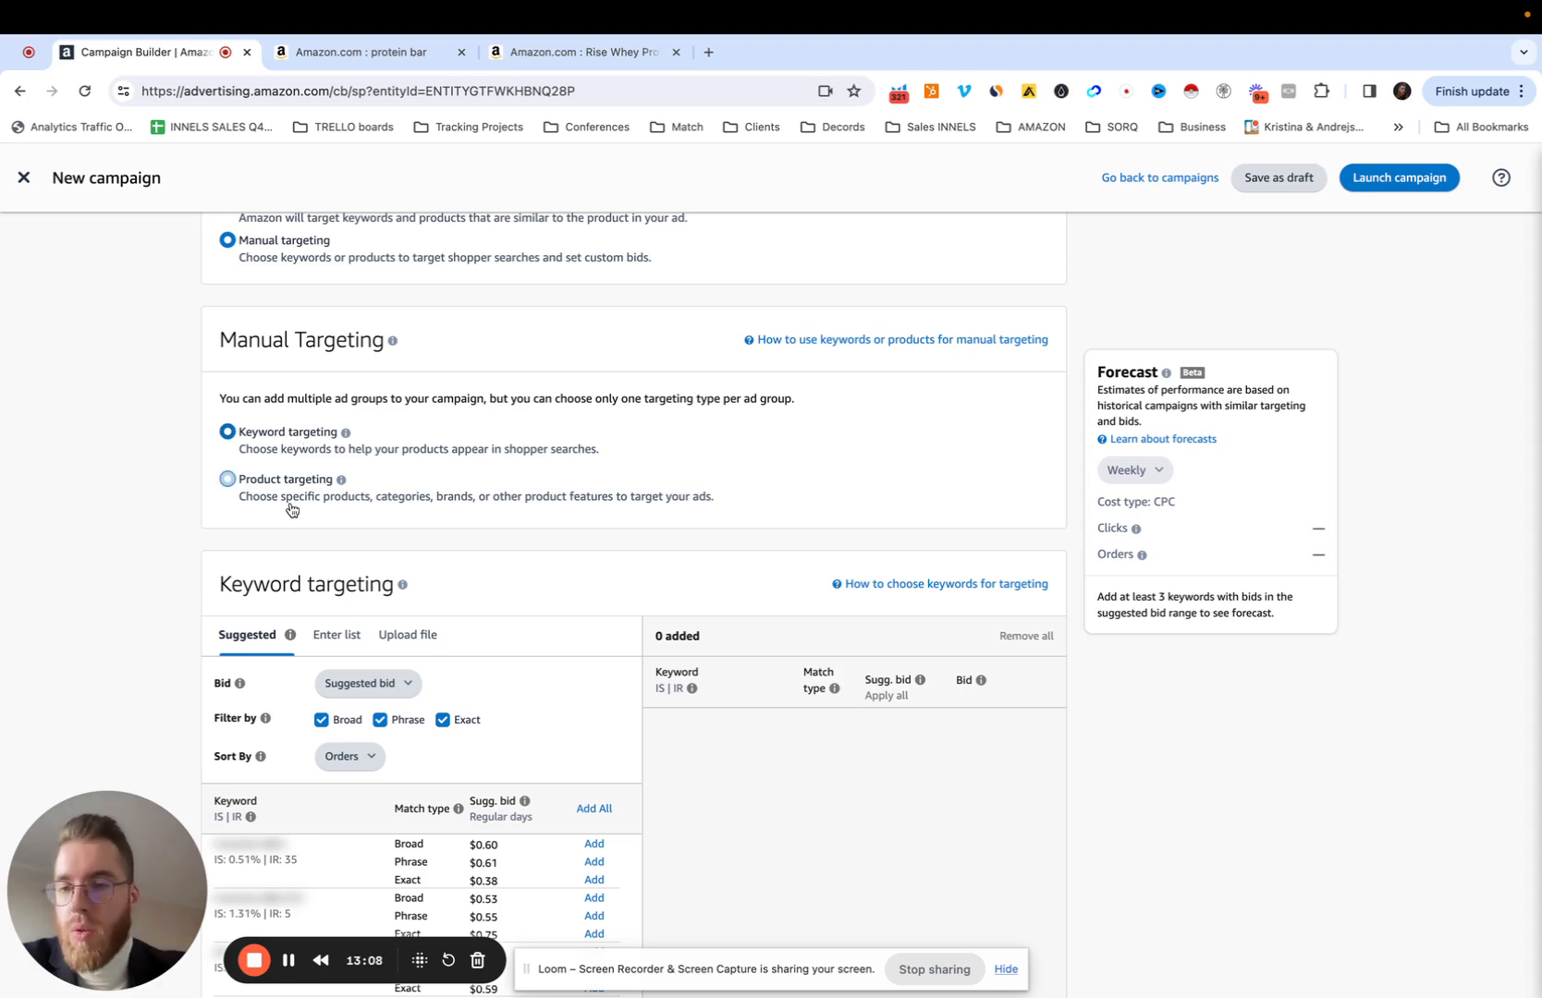
scroll(403, 534, "down", 1)
scroll(403, 533, "down", 1)
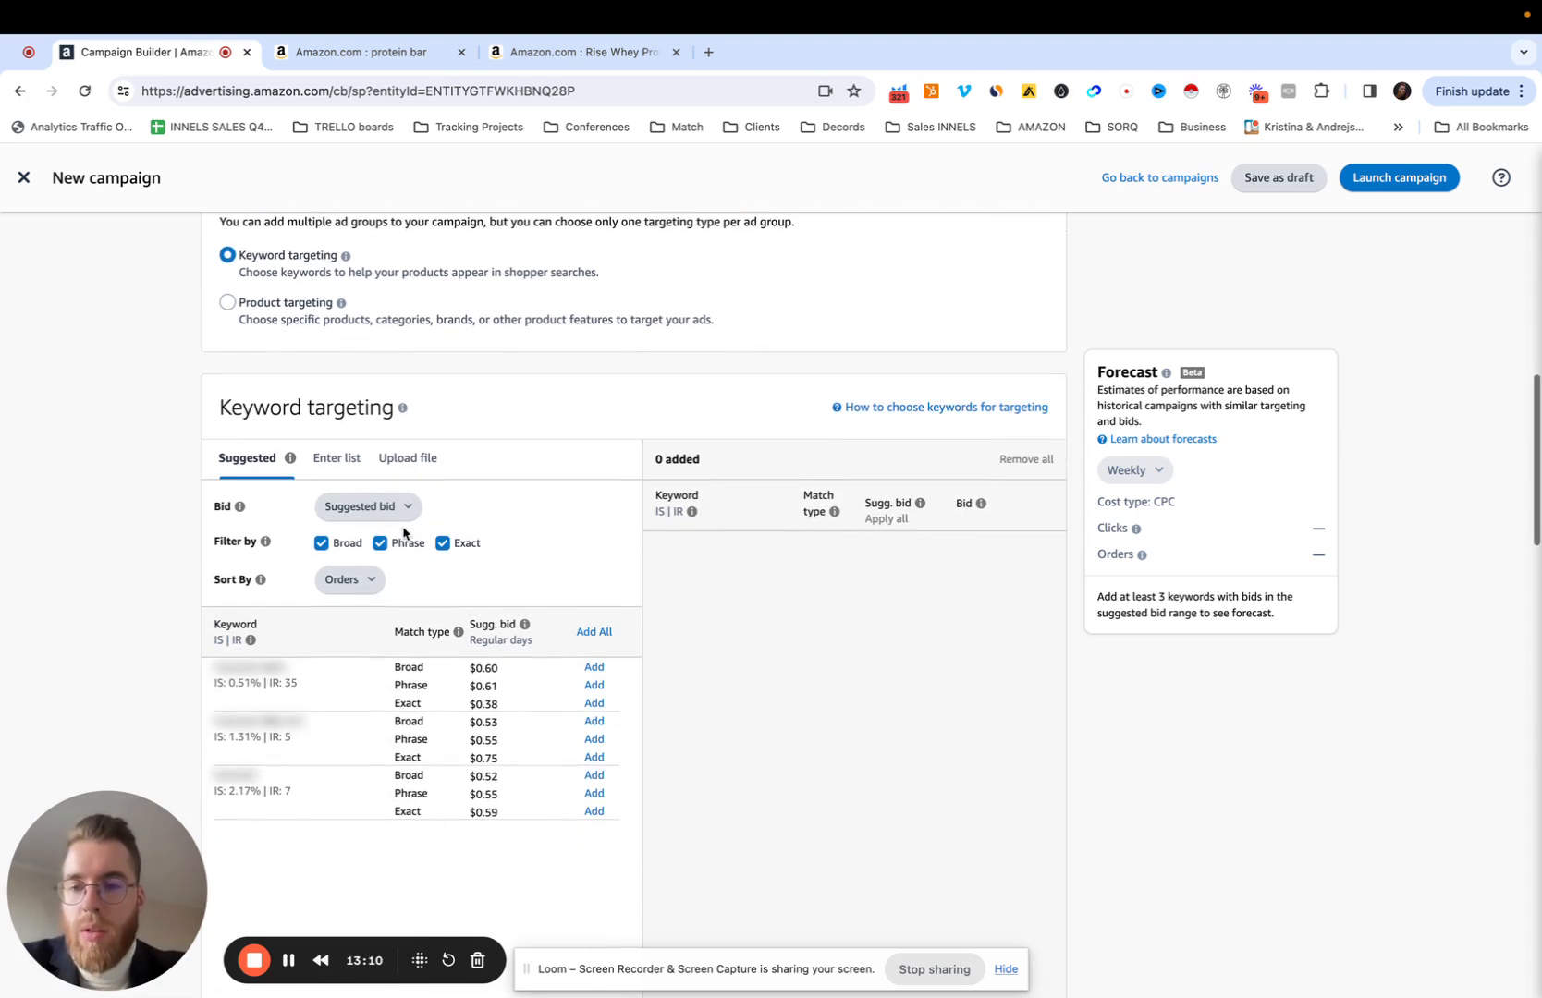
scroll(411, 415, "up", 1)
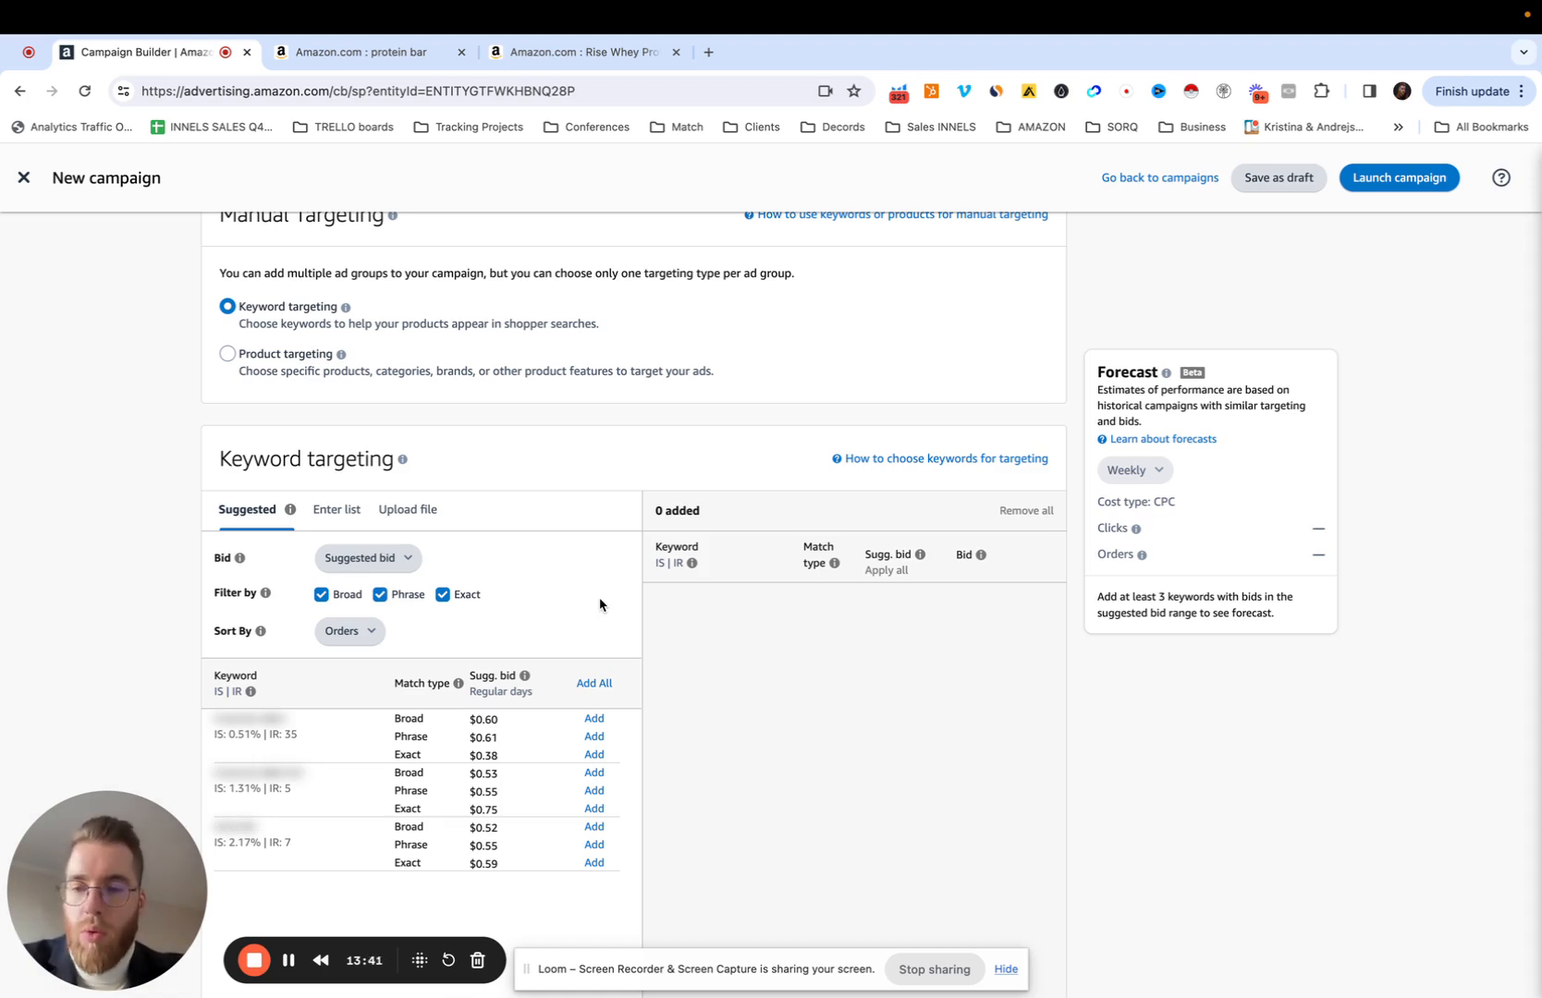
- Enter "kw A" and "kw B" on separate lines as a custom keyword list for keyword targeting
left_click(335, 523)
left_click(346, 654)
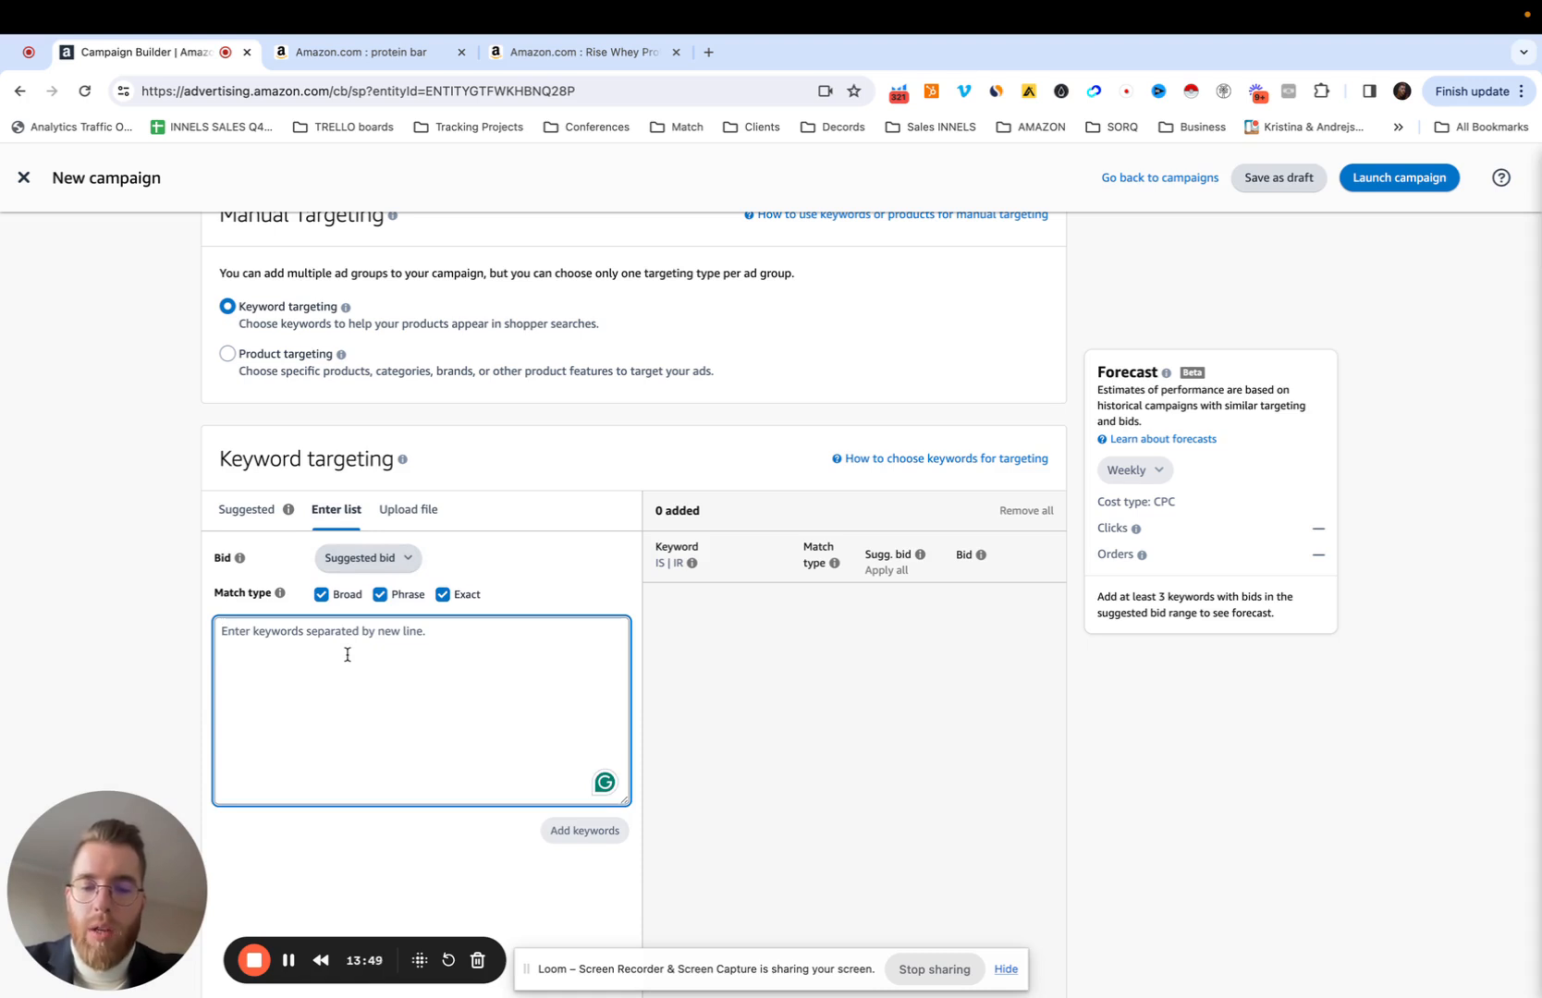
type("kw A")
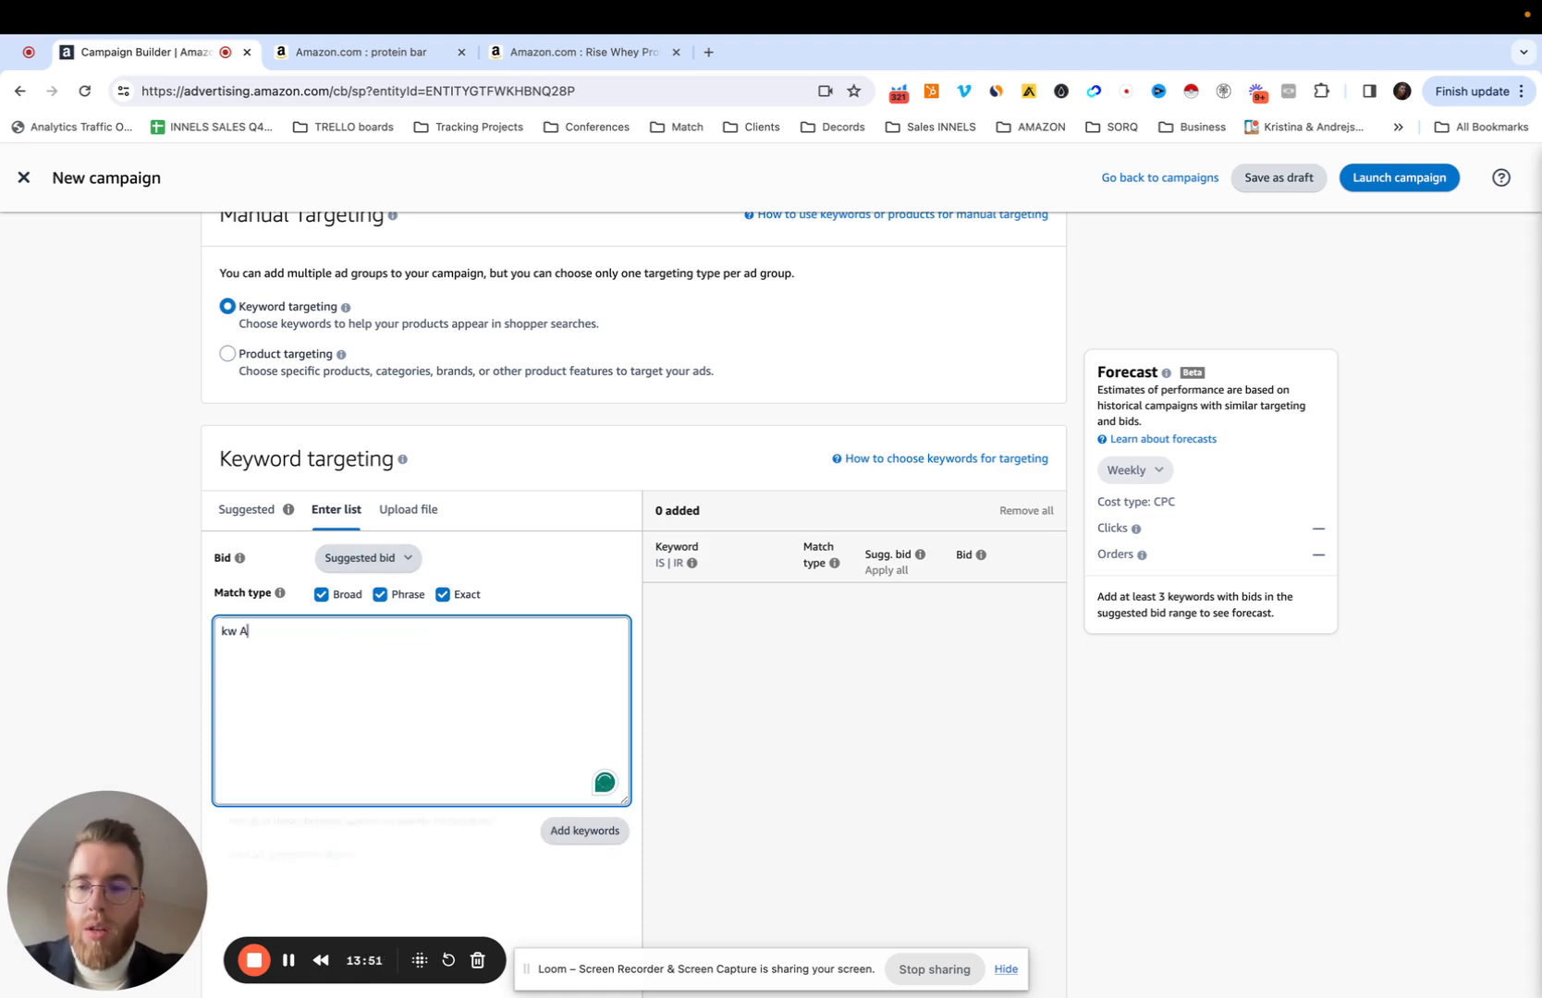
key("Return")
type("kw B")
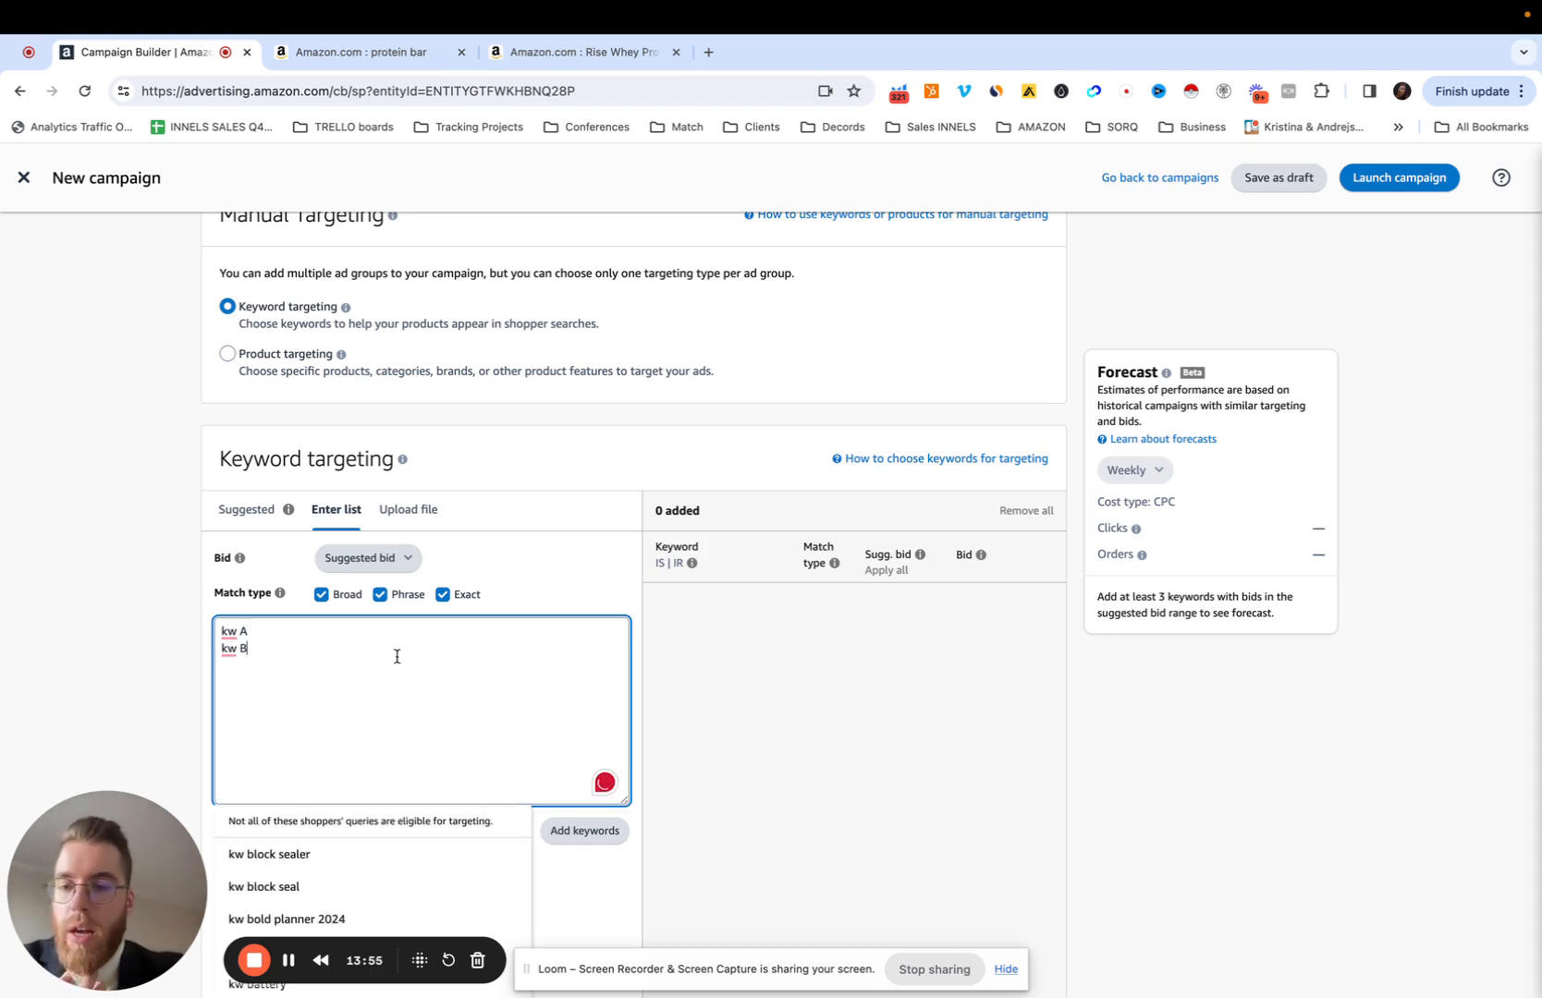
- Limit the match type to Exact and add both keywords, accepting the alternate bid of $0.55 for kw b
left_click(339, 596)
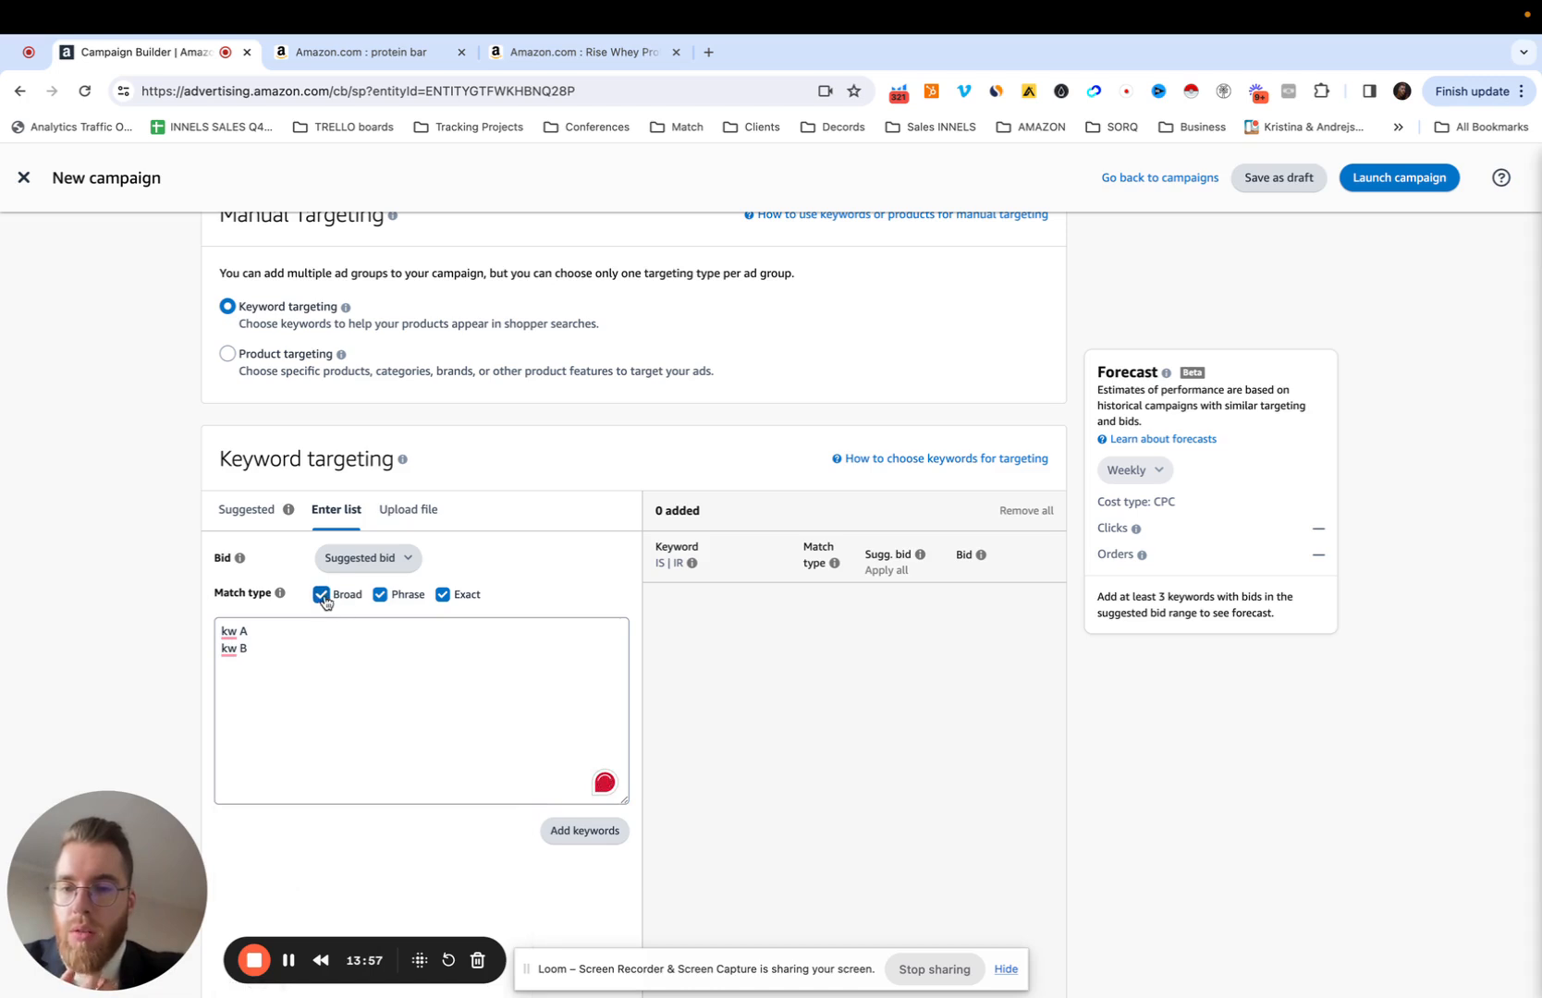
left_click(378, 596)
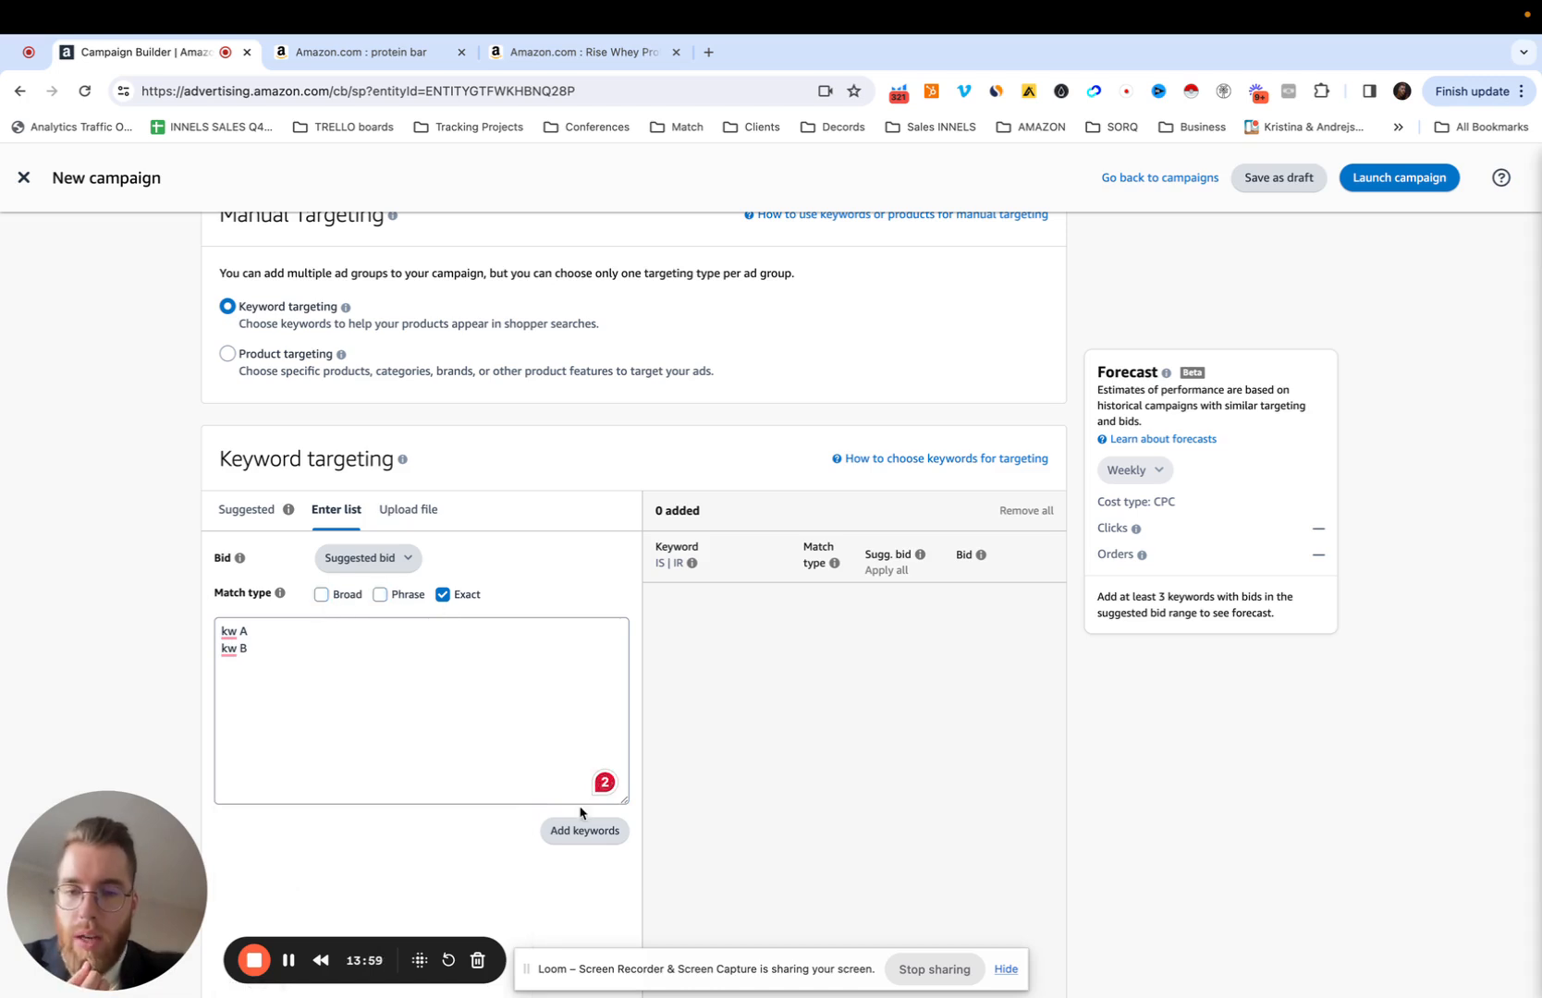
left_click(582, 828)
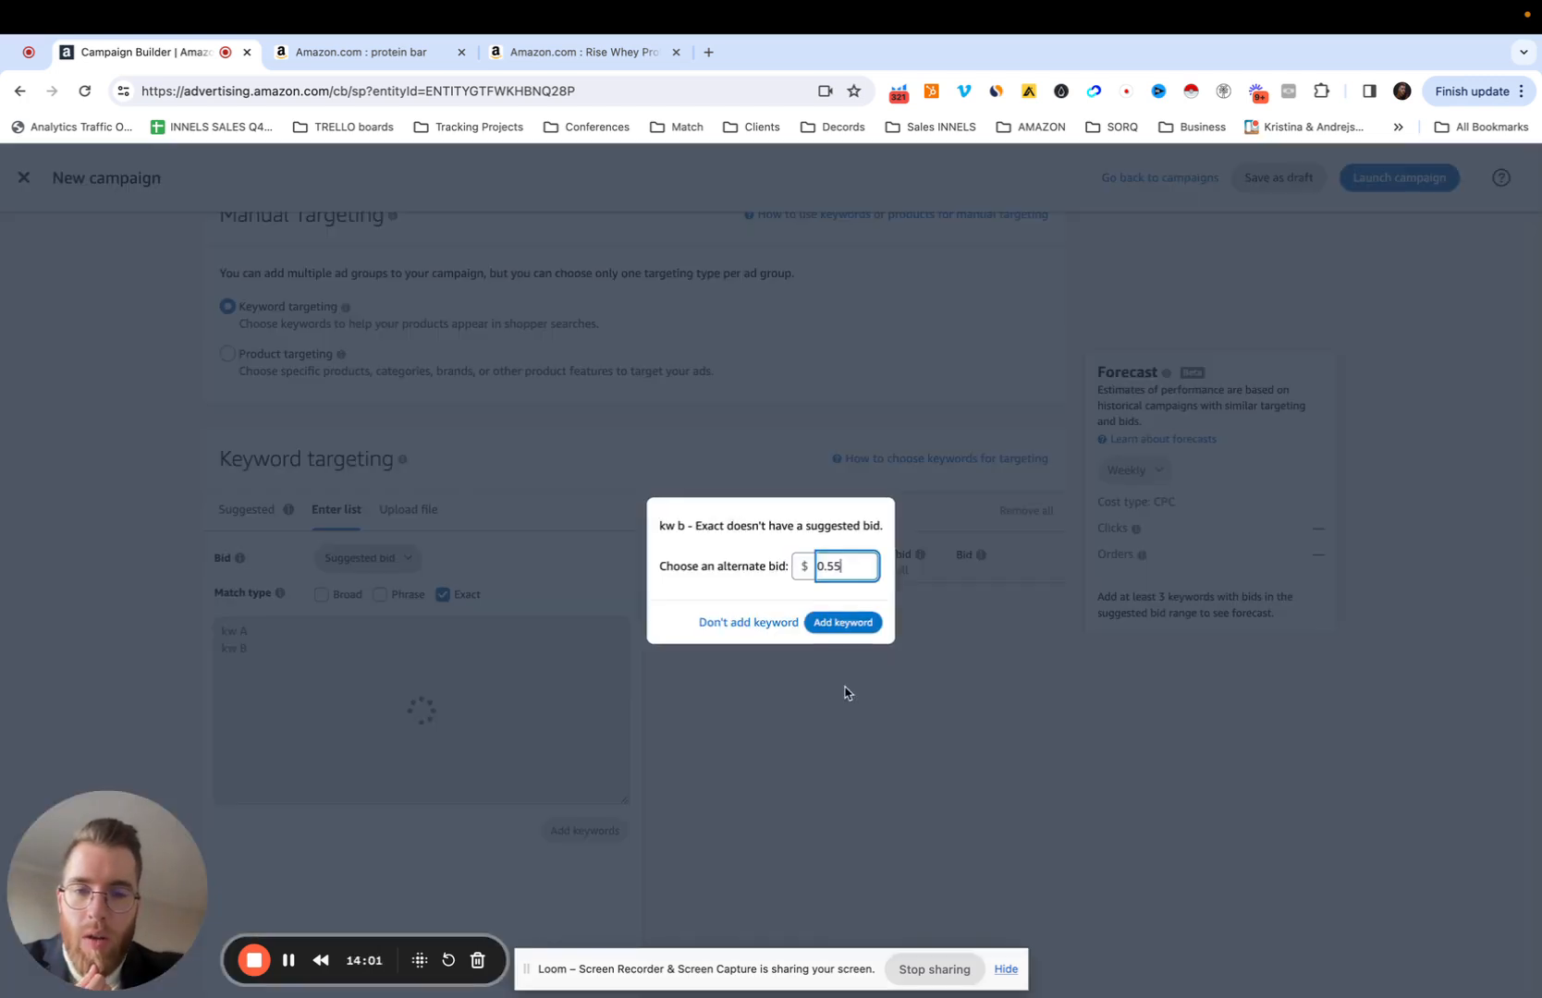
left_click(829, 632)
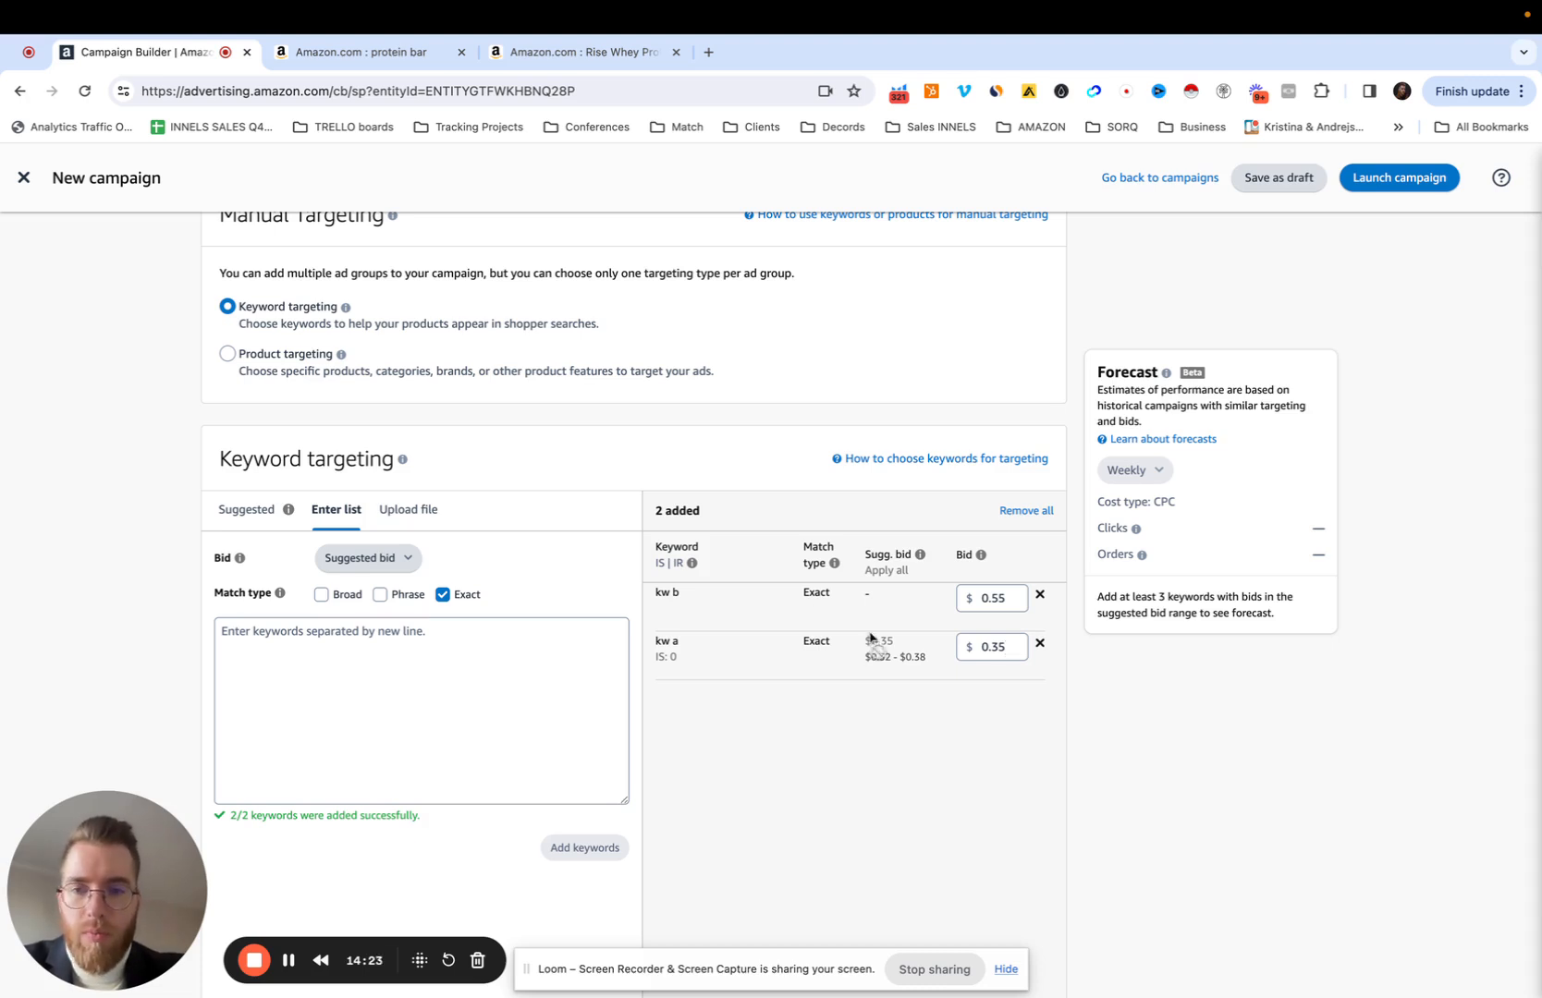
- Leave negative keyword targeting empty and set the campaign bidding strategy to Fixed bids
scroll(799, 527, "down", 7)
scroll(799, 527, "down", 4)
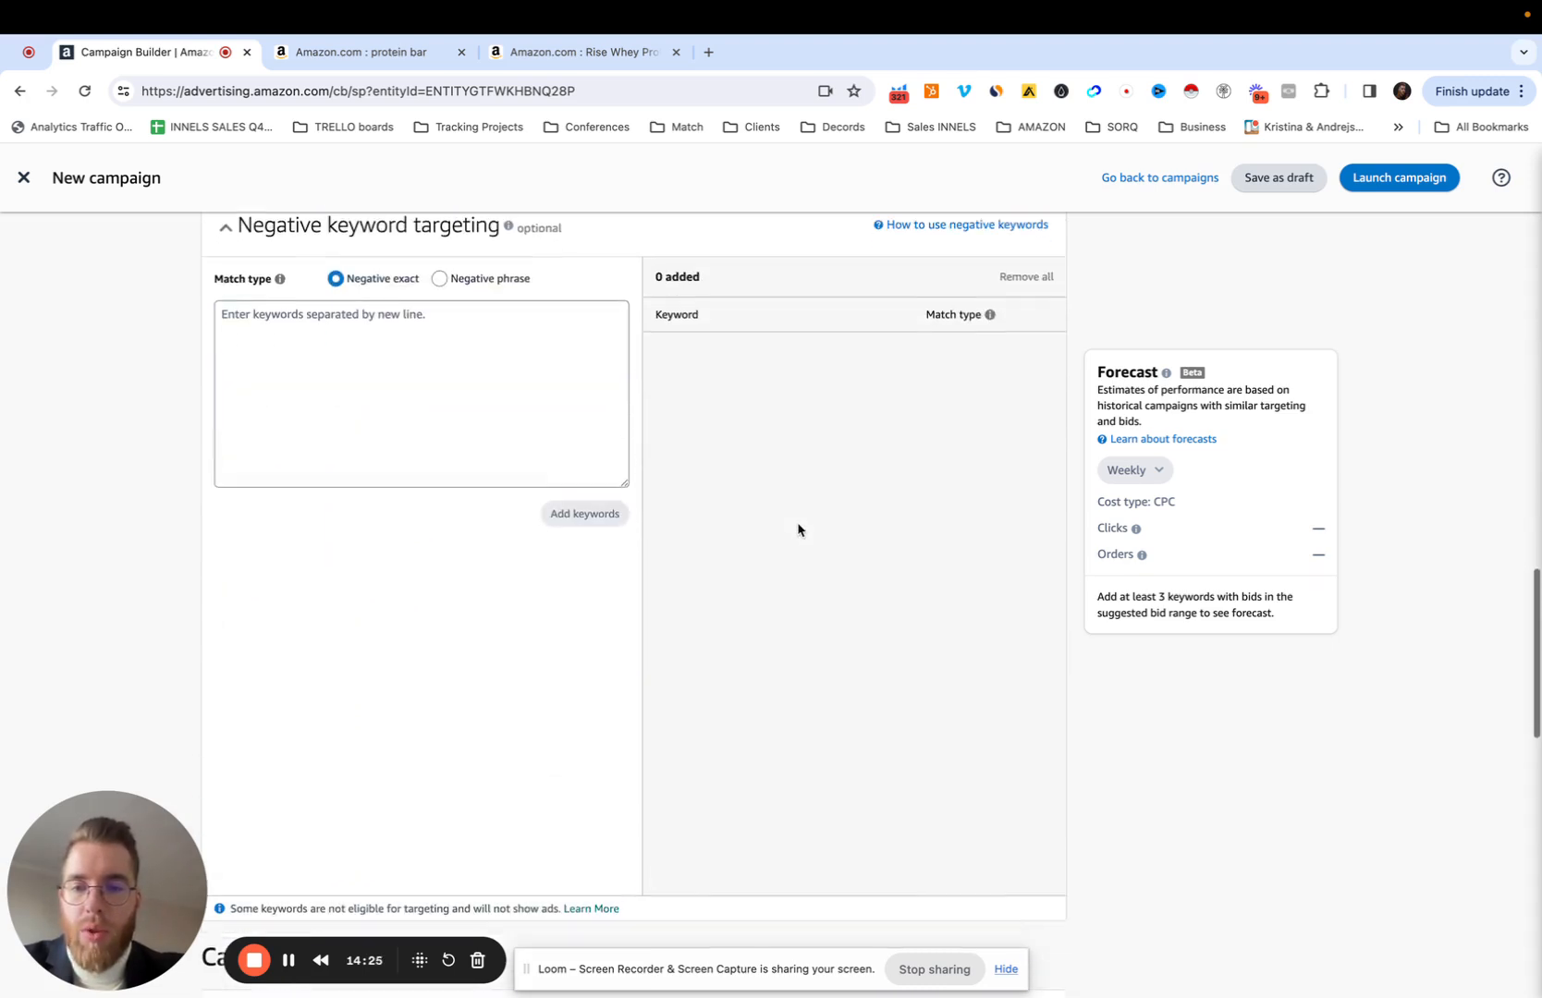
scroll(799, 527, "up", 1)
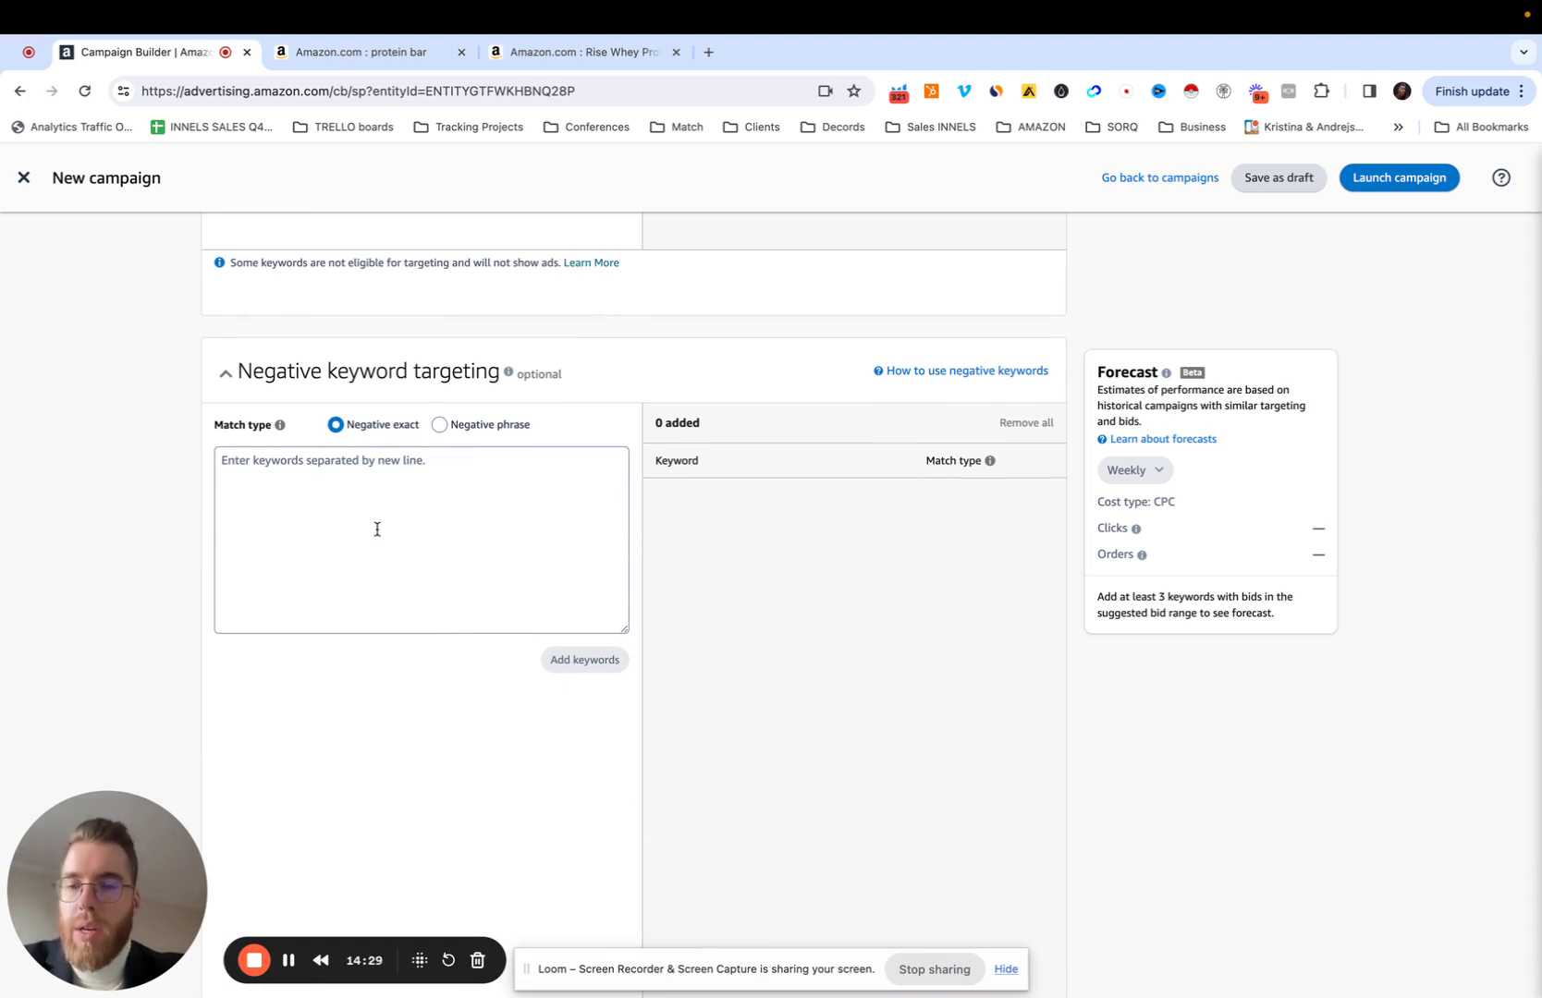
scroll(347, 487, "down", 6)
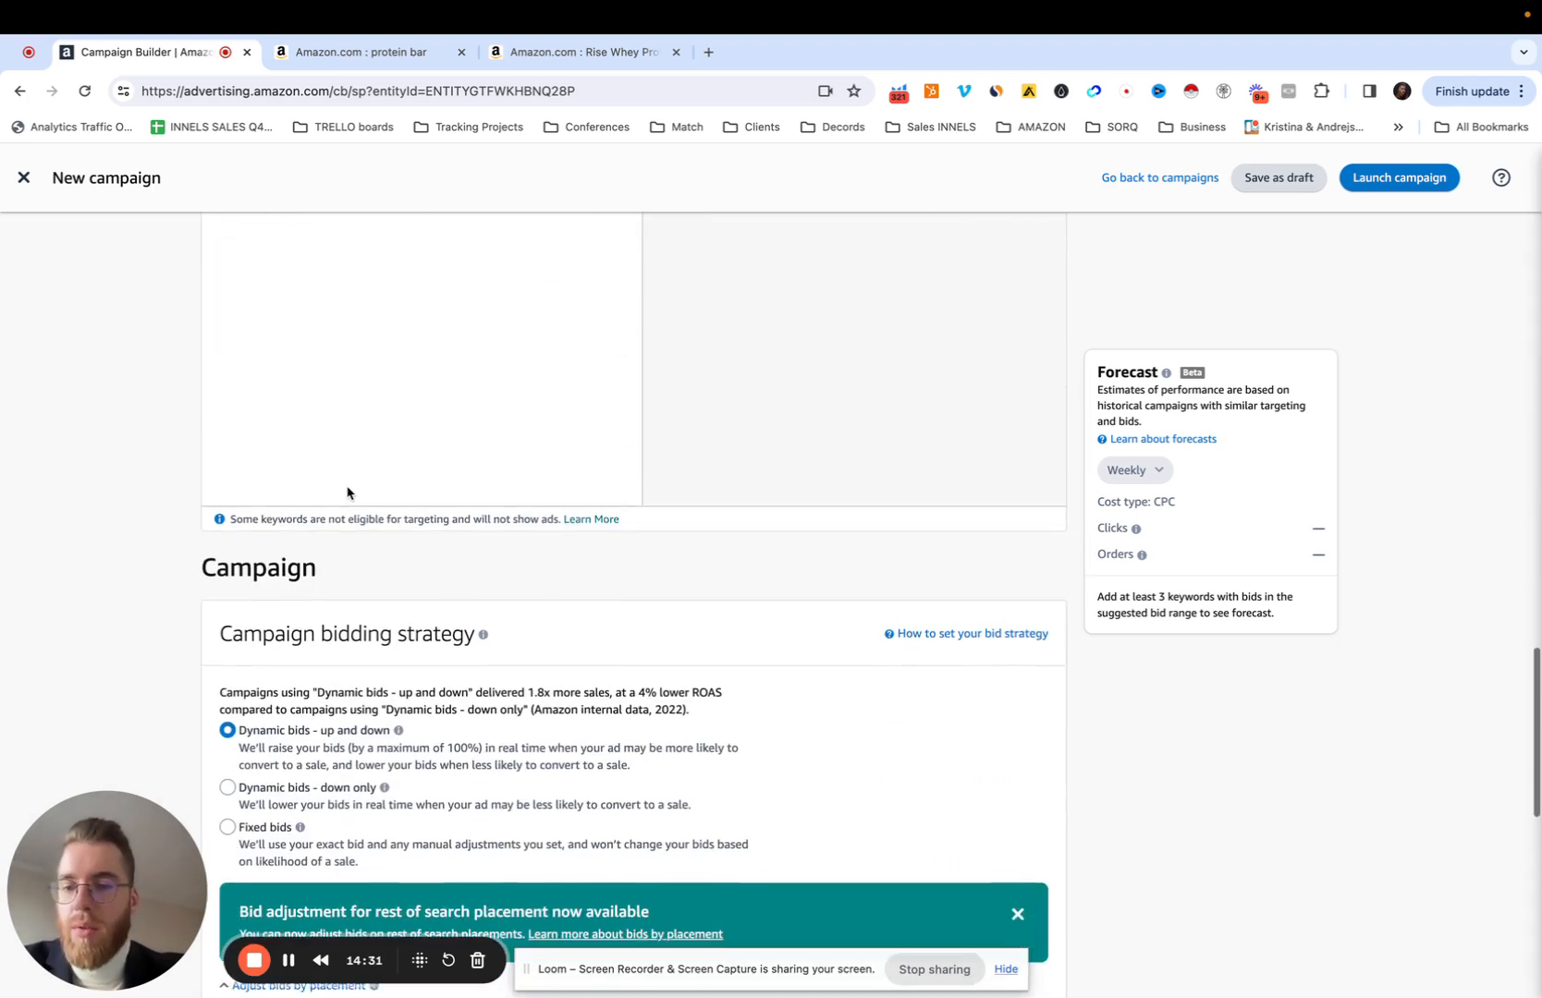
scroll(347, 489, "down", 1)
scroll(347, 492, "down", 2)
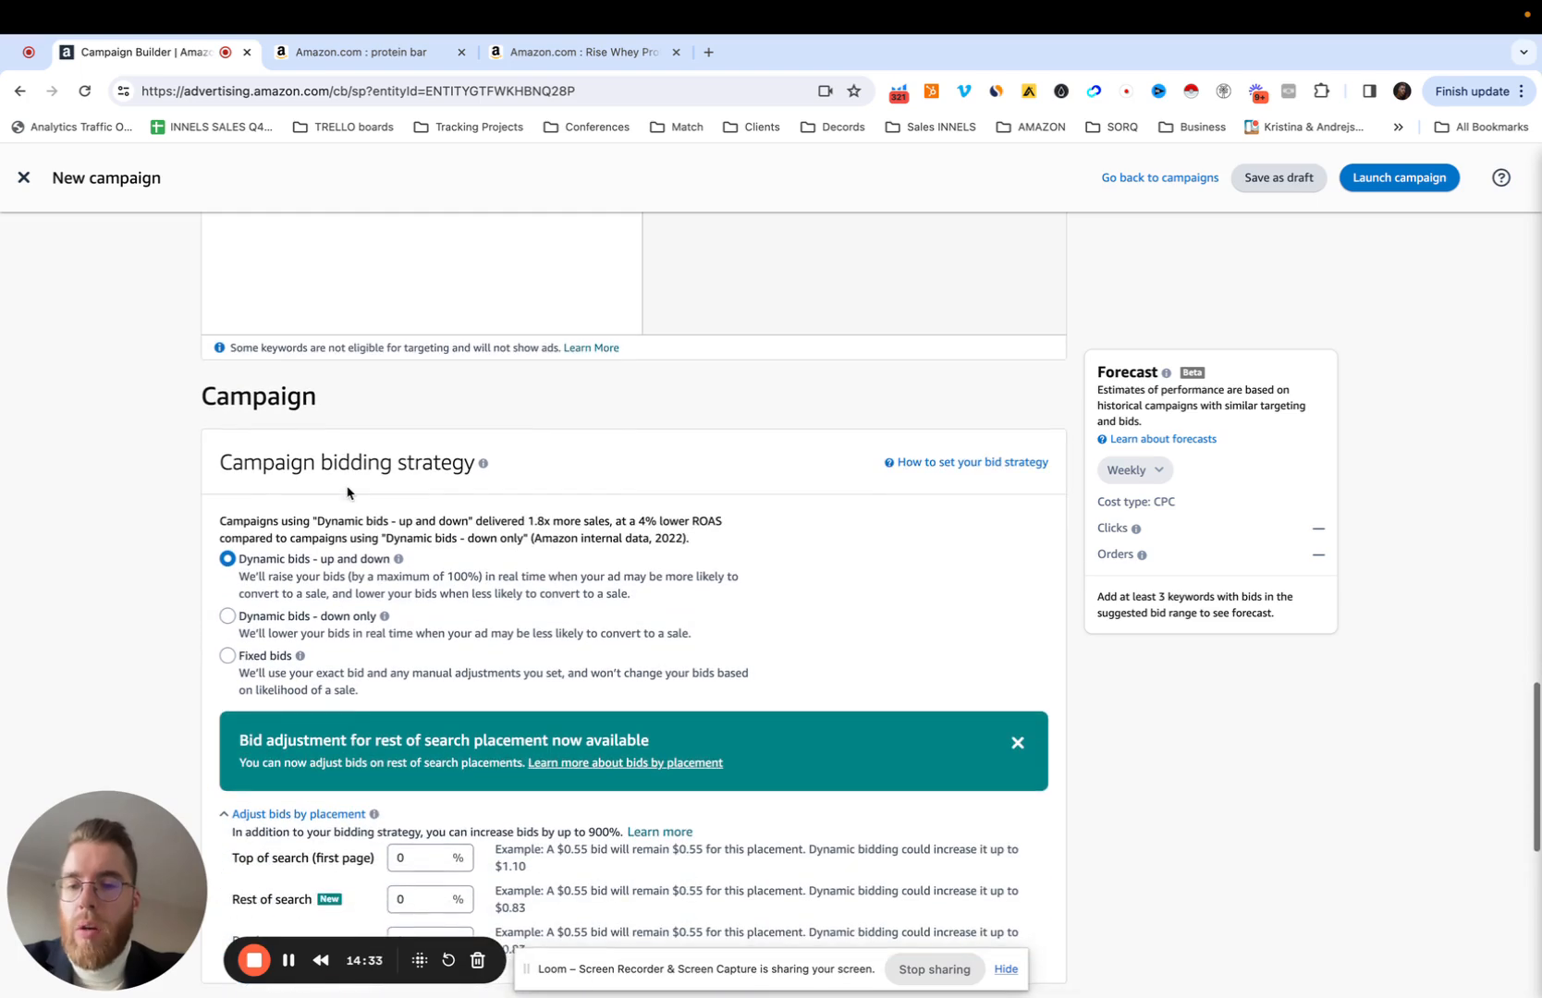
scroll(365, 579, "down", 2)
scroll(365, 579, "down", 1)
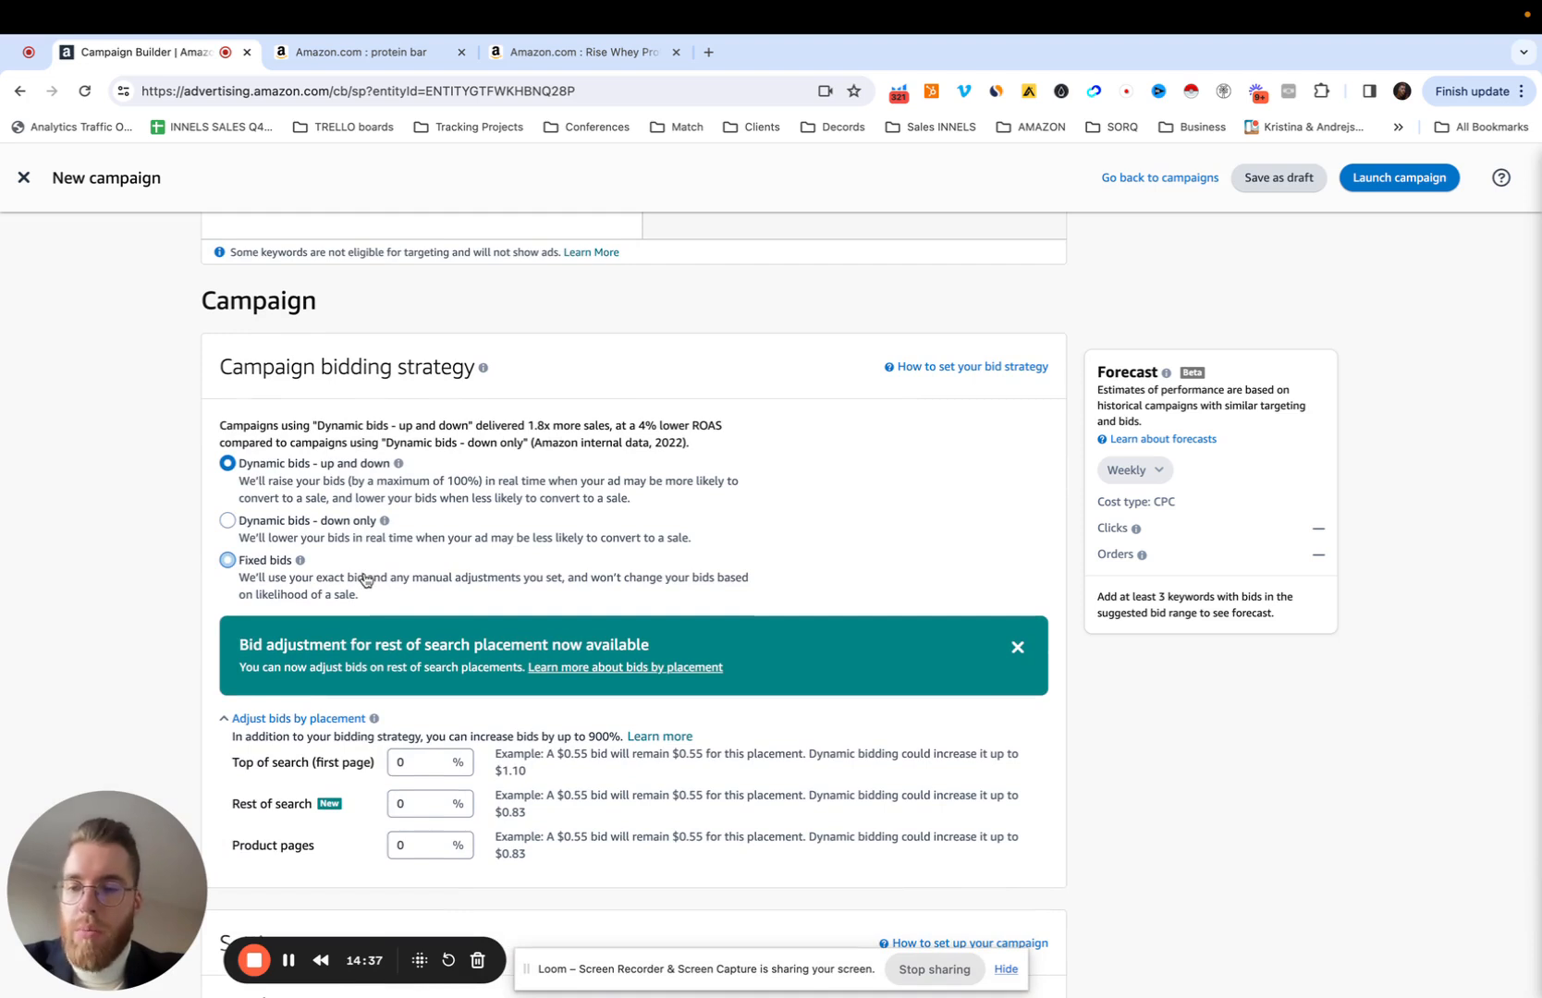
left_click(328, 535)
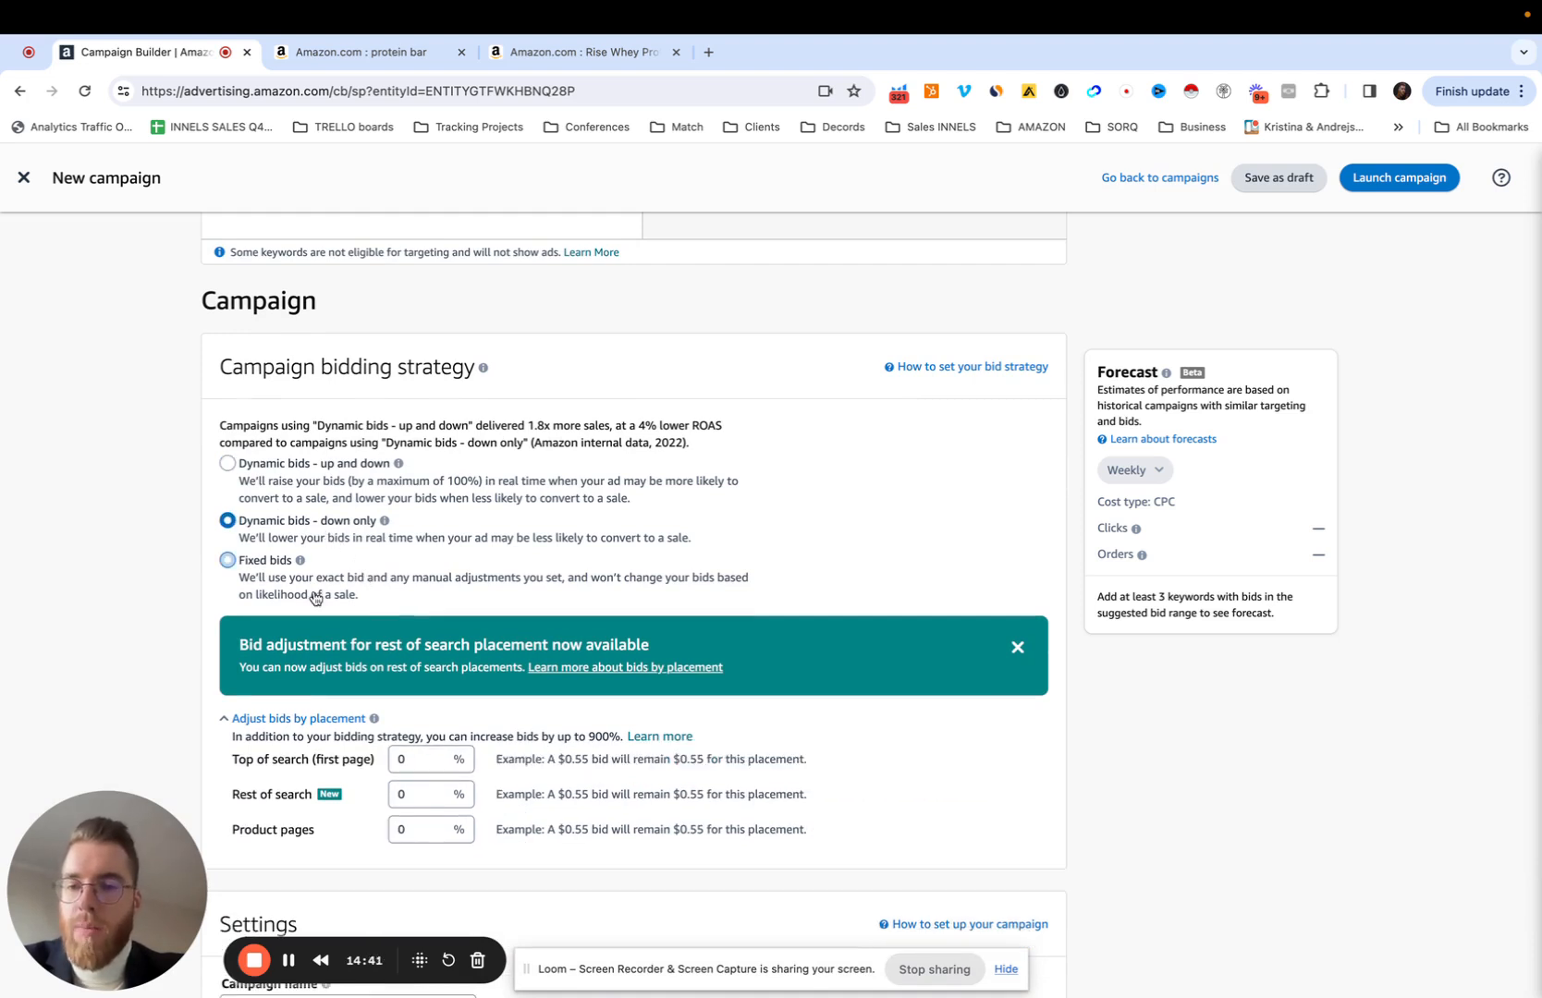
left_click(294, 585)
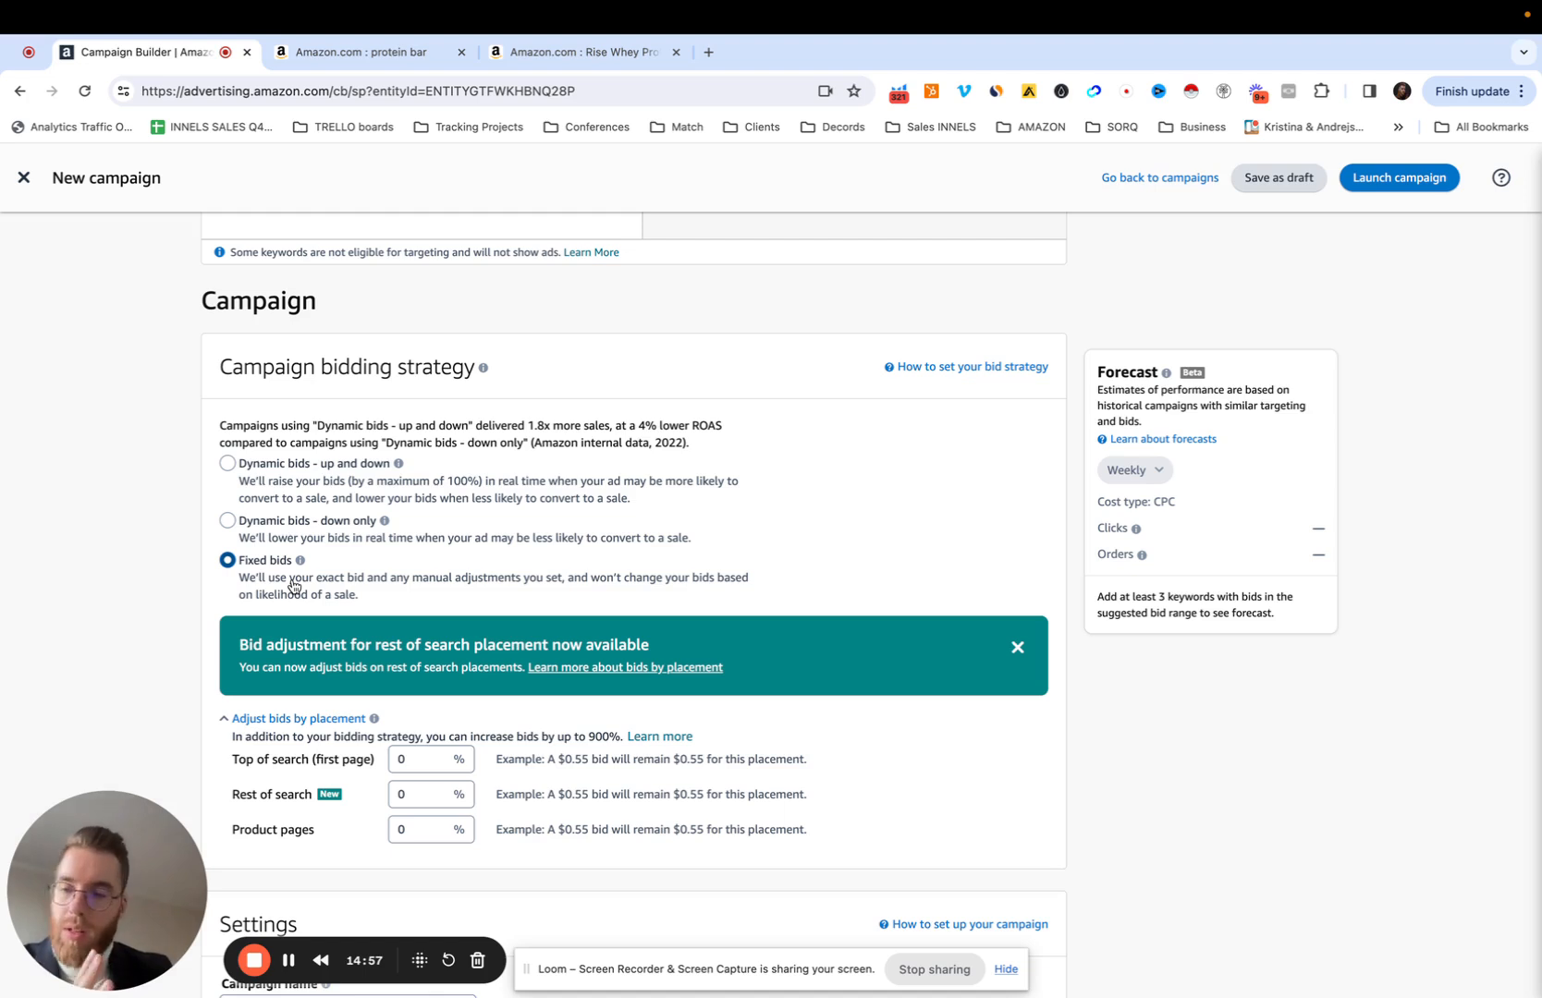
- Set the Top of search (first page) placement bid adjustment to 20%
scroll(294, 585, "down", 1)
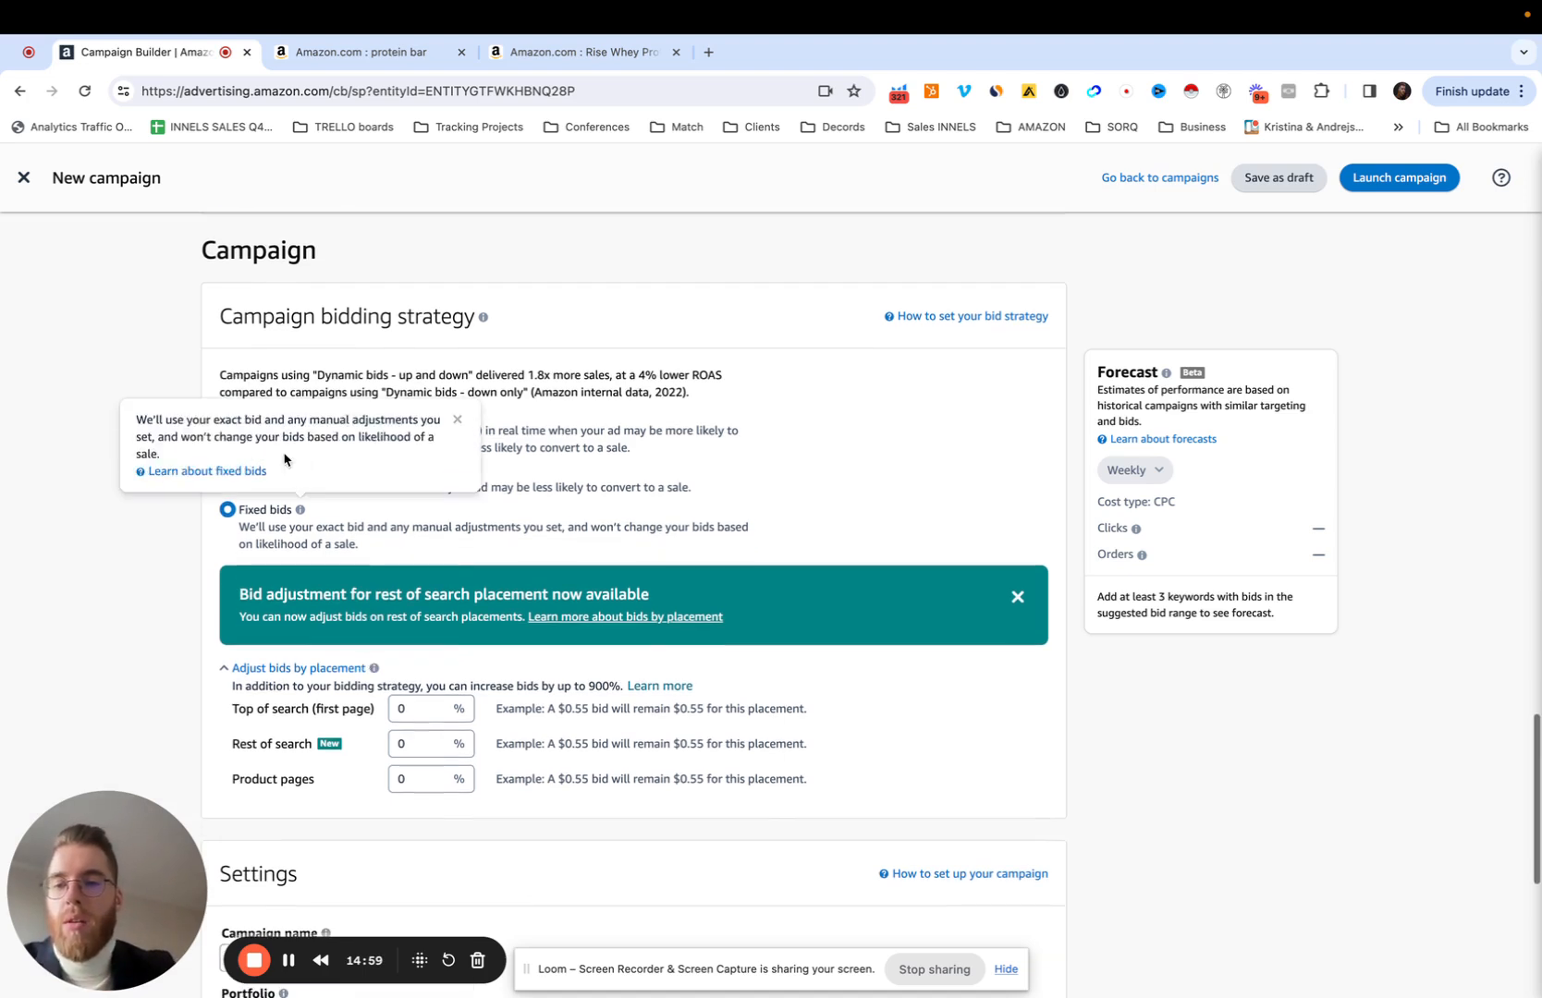
double_click(429, 708)
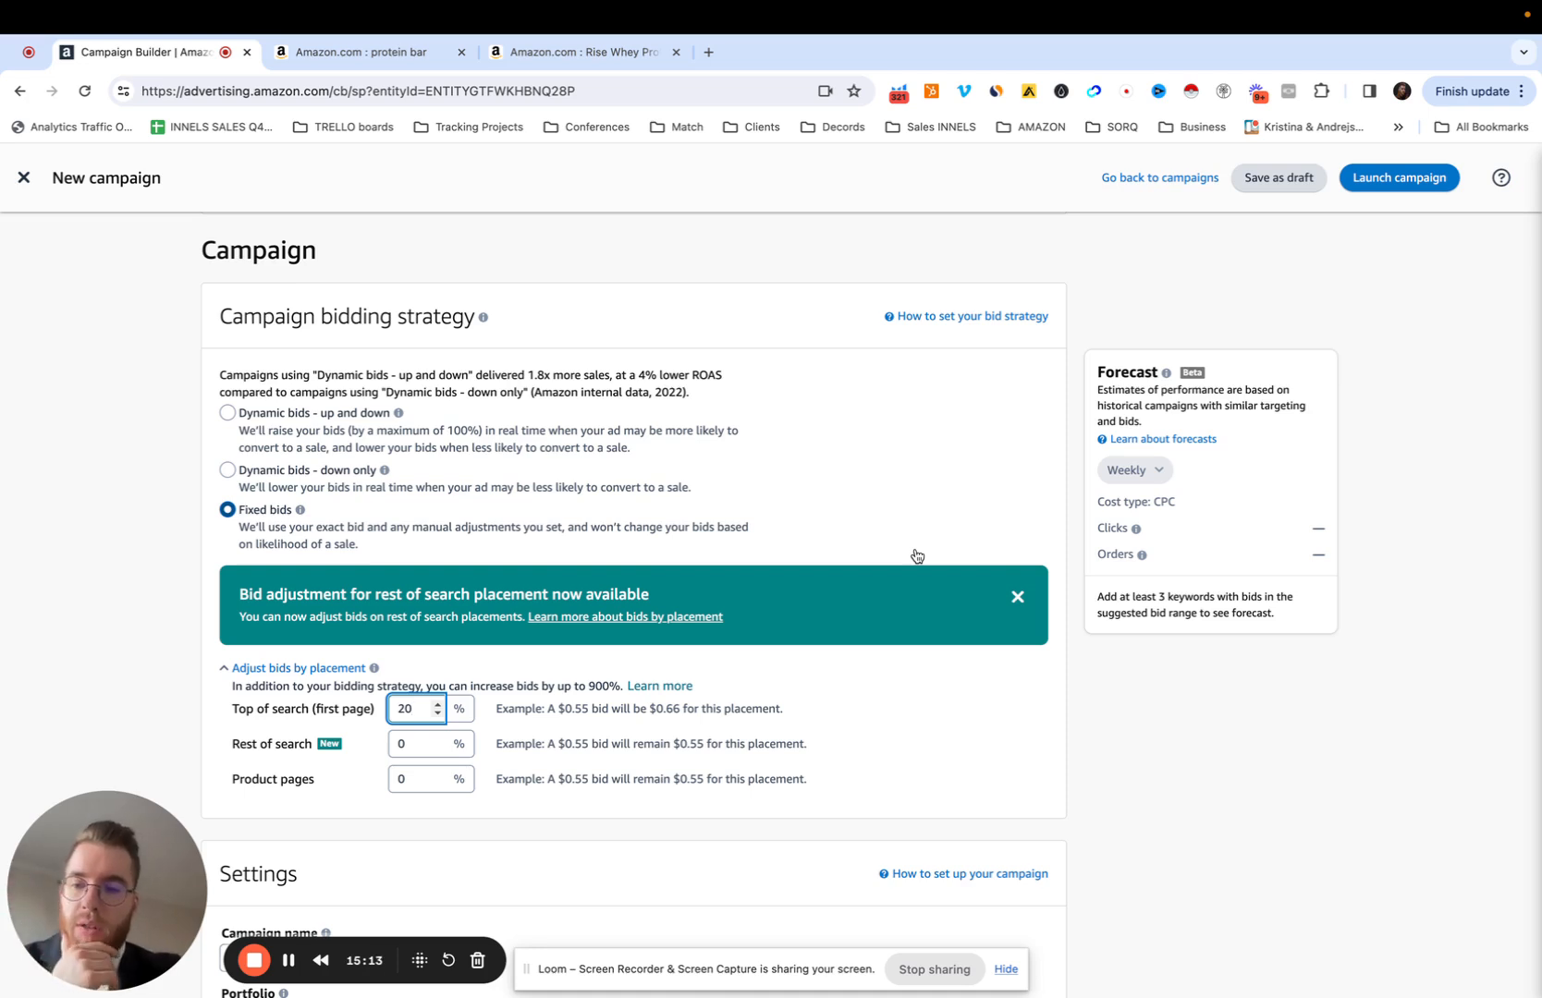
left_click_drag(430, 709, 367, 708)
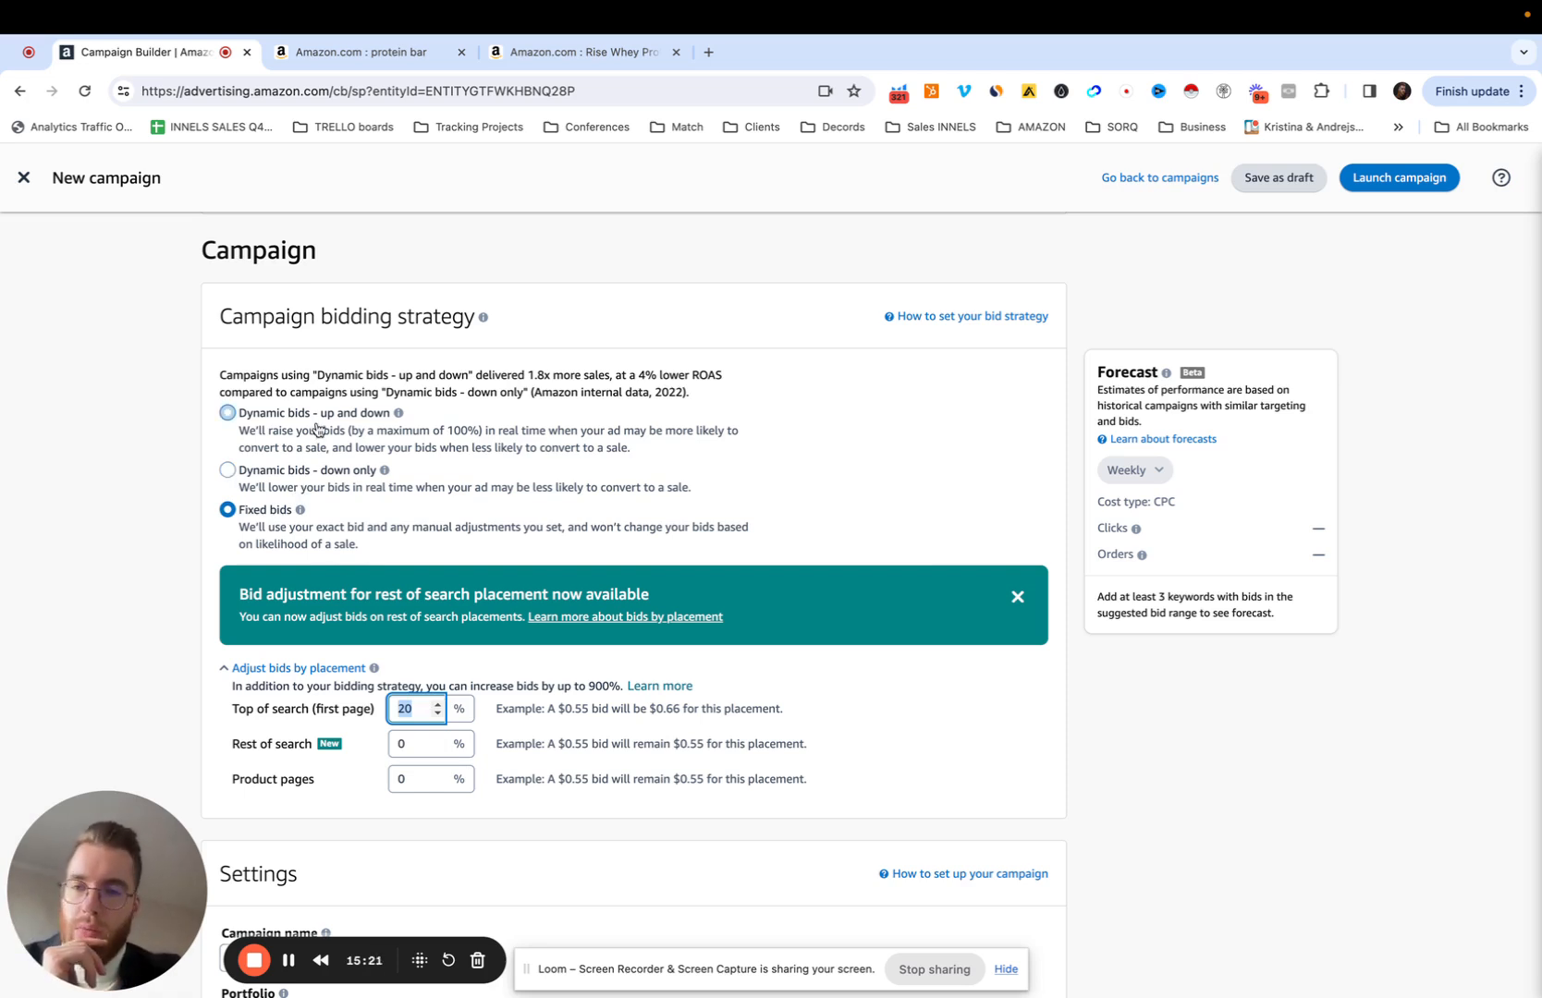
- Clear the existing campaign name in the campaign settings
scroll(485, 420, "down", 3)
scroll(485, 420, "down", 2)
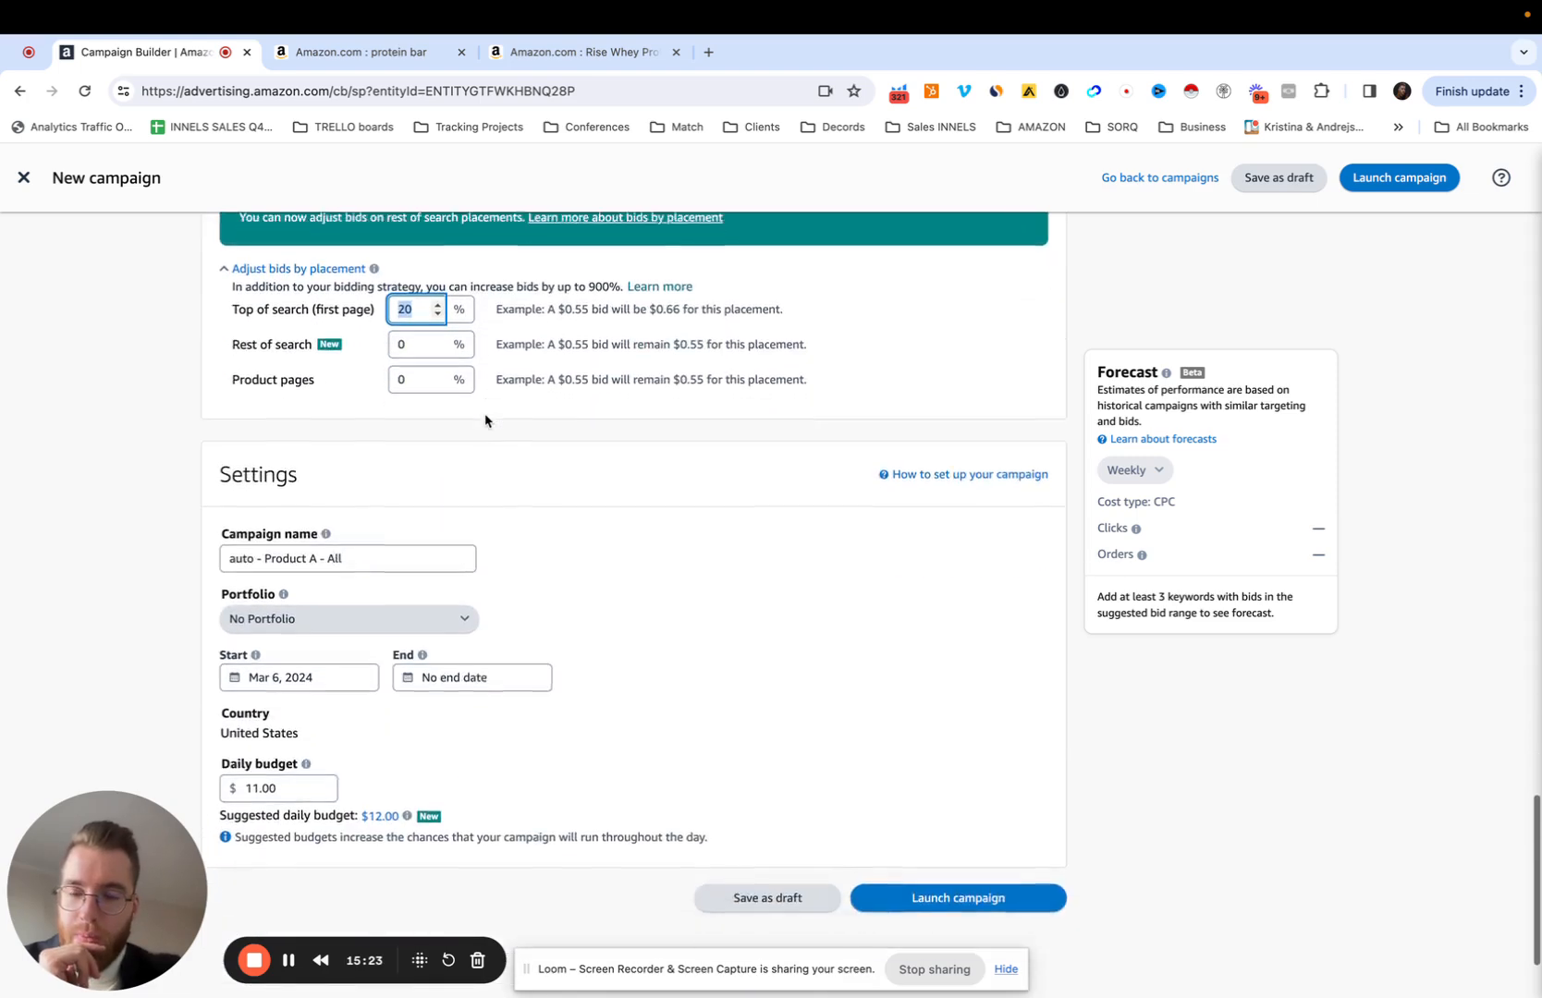
scroll(485, 421, "up", 1)
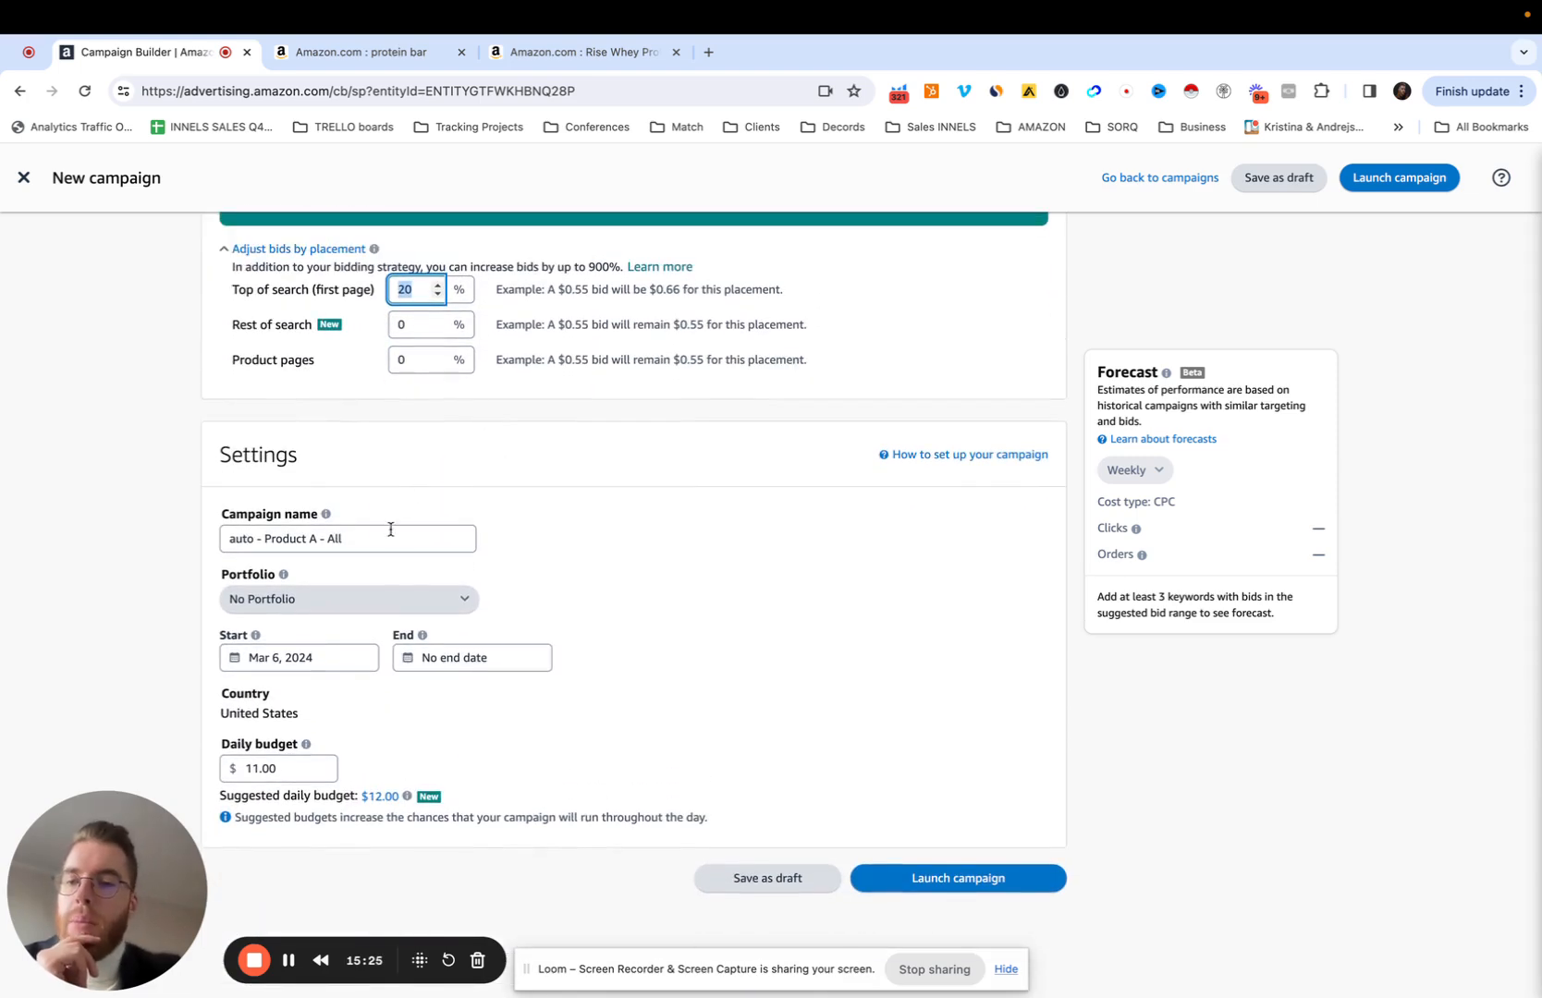
left_click_drag(381, 534, 148, 538)
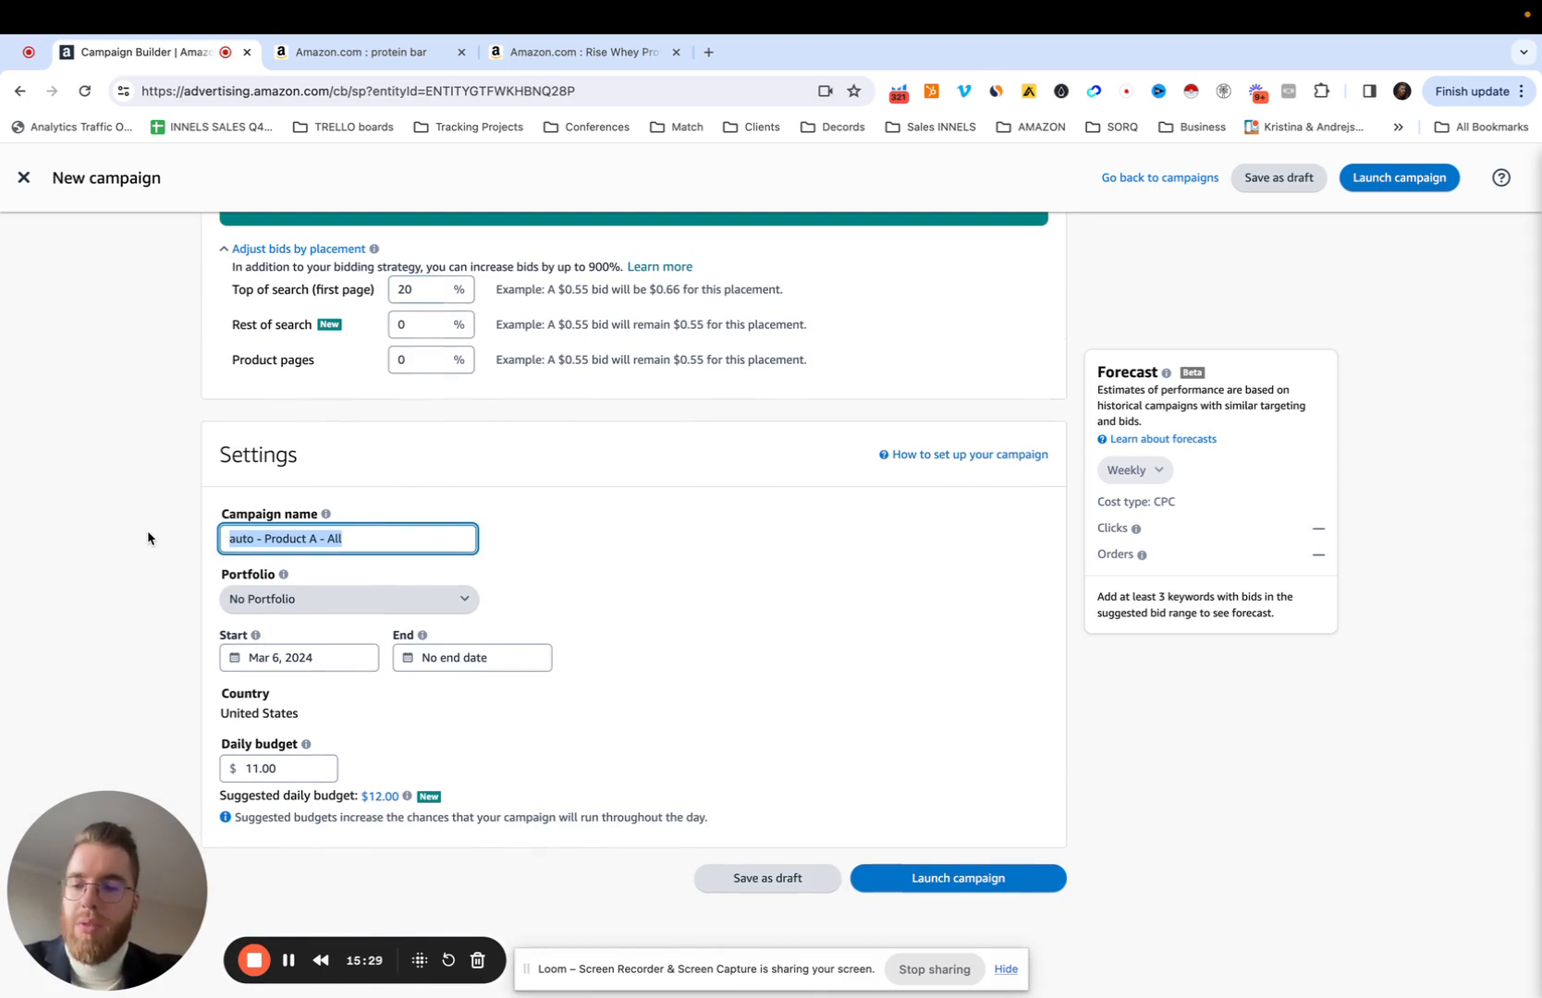
type("SP -")
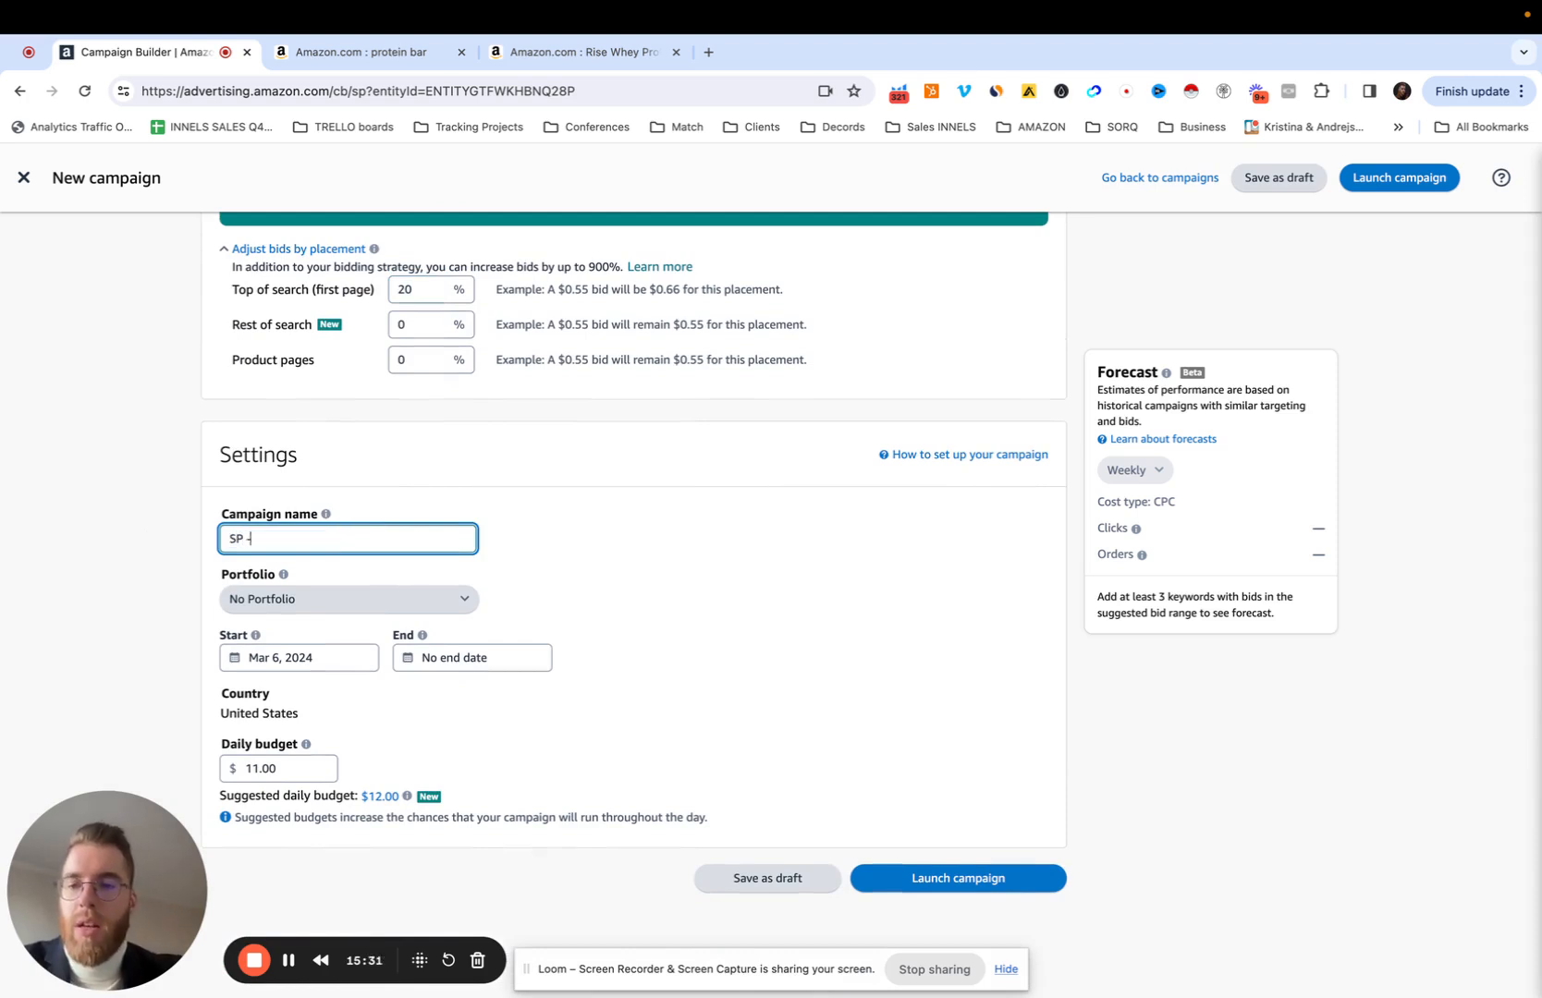
type(" AT")
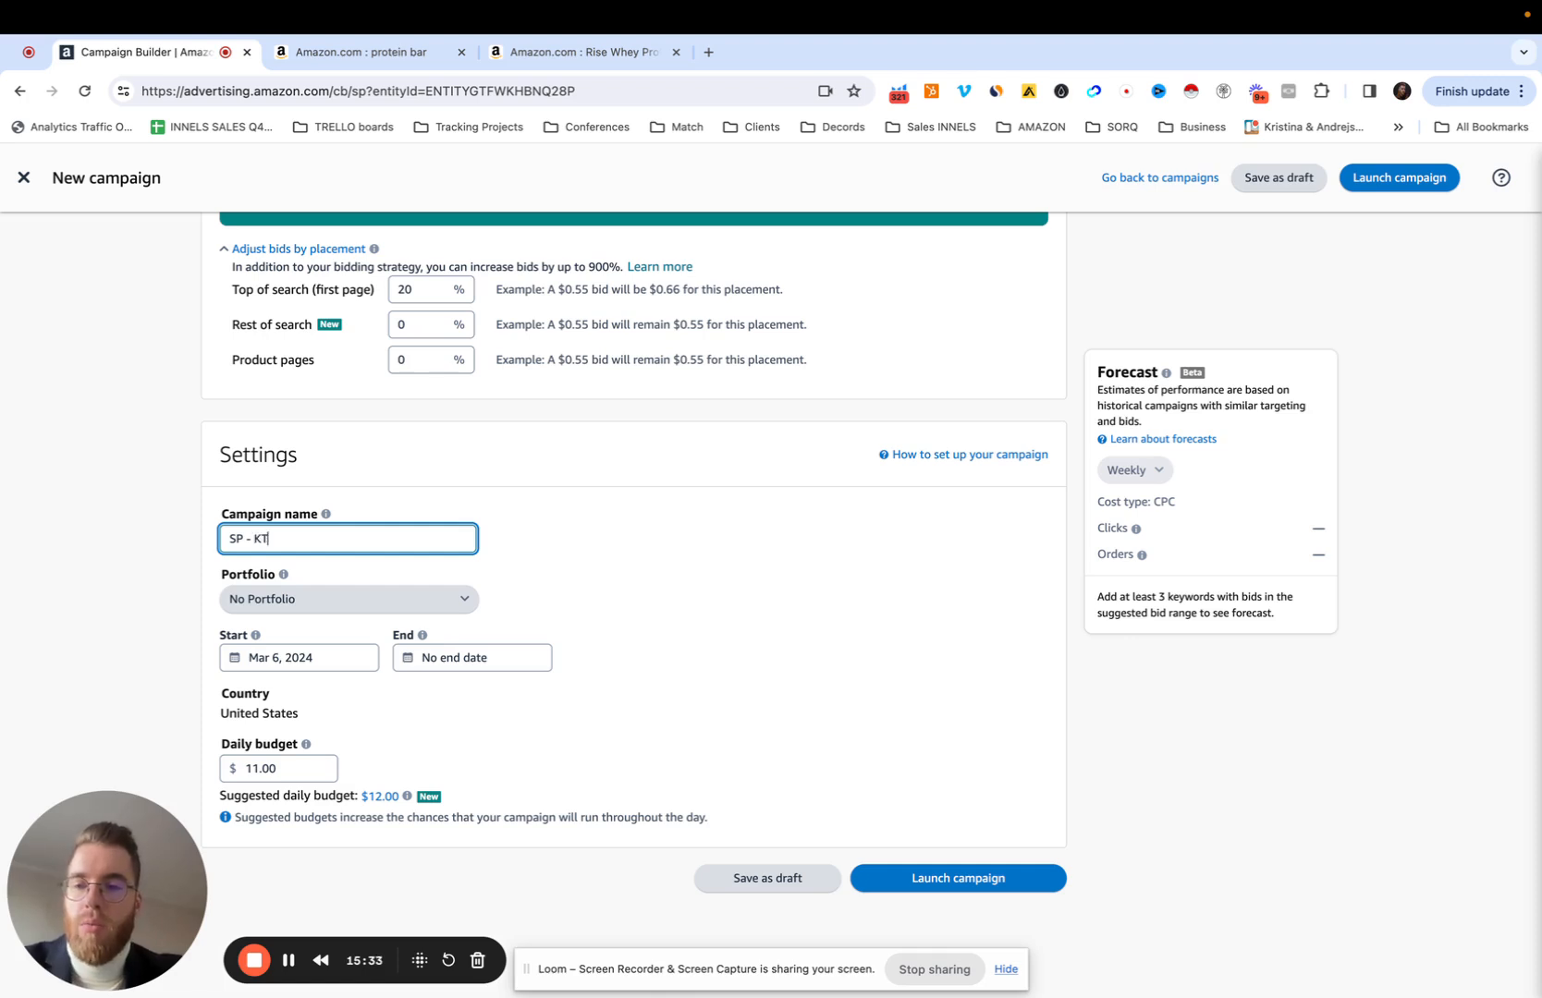
key("BackSpace")
key("BackSpace")
key("BackSpace")
key("BackSpace")
key("BackSpace")
key("BackSpace")
key("BackSpace")
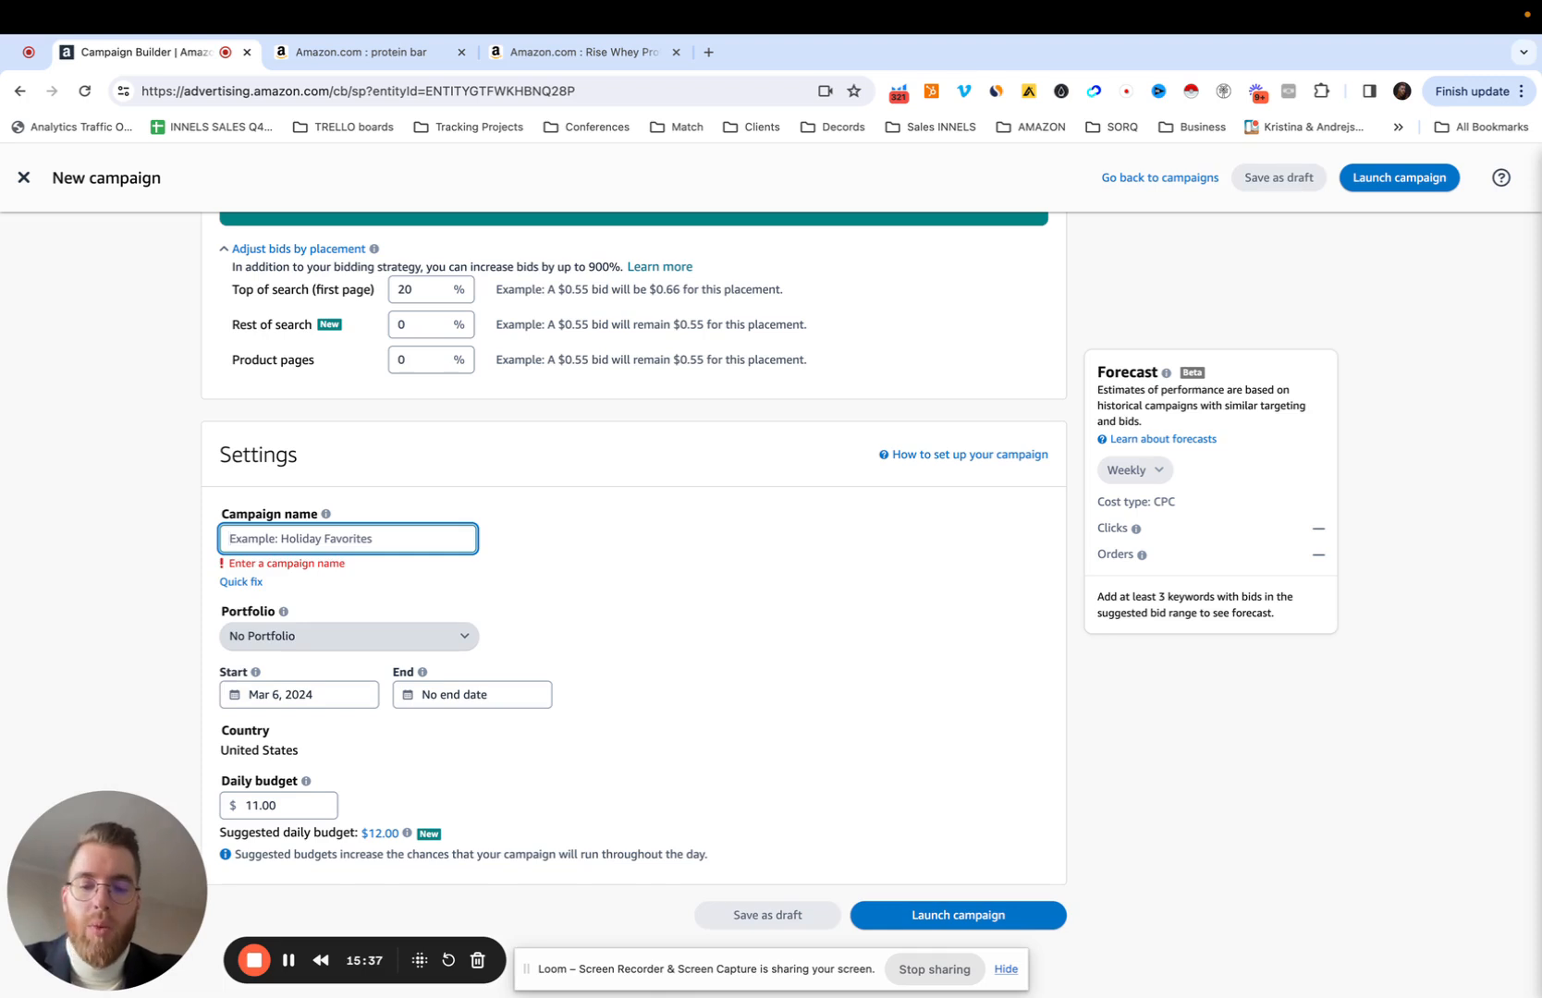
- Name the campaign "SP - KT - Exact - Product A - (kw name)"
type("SP -")
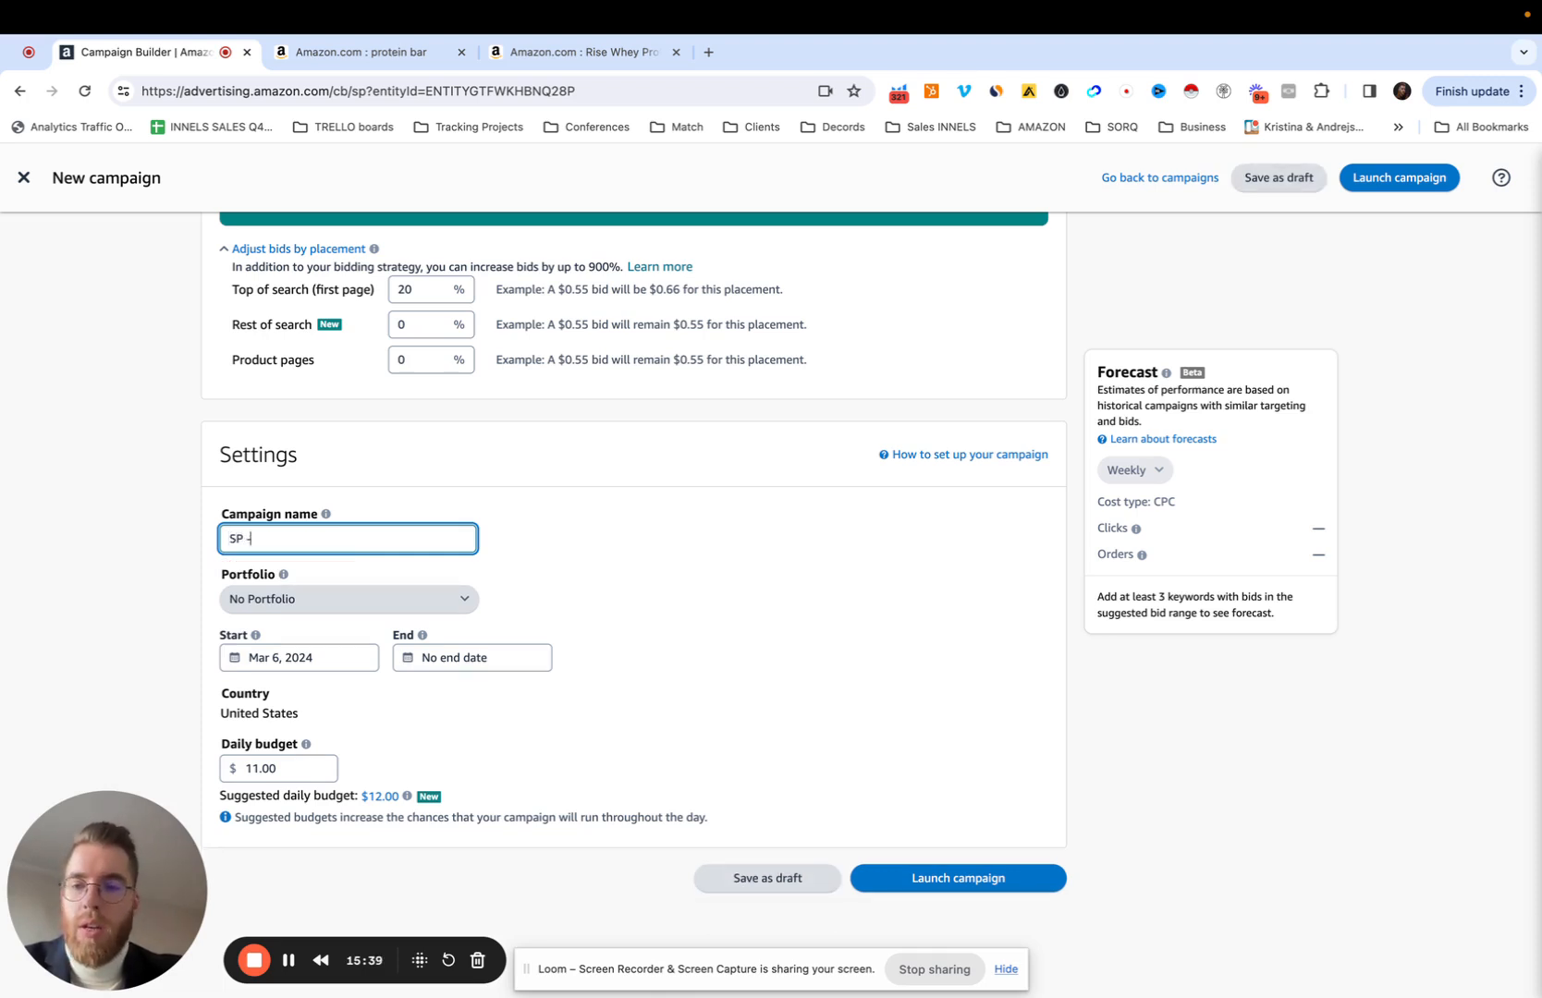
type(" KT -")
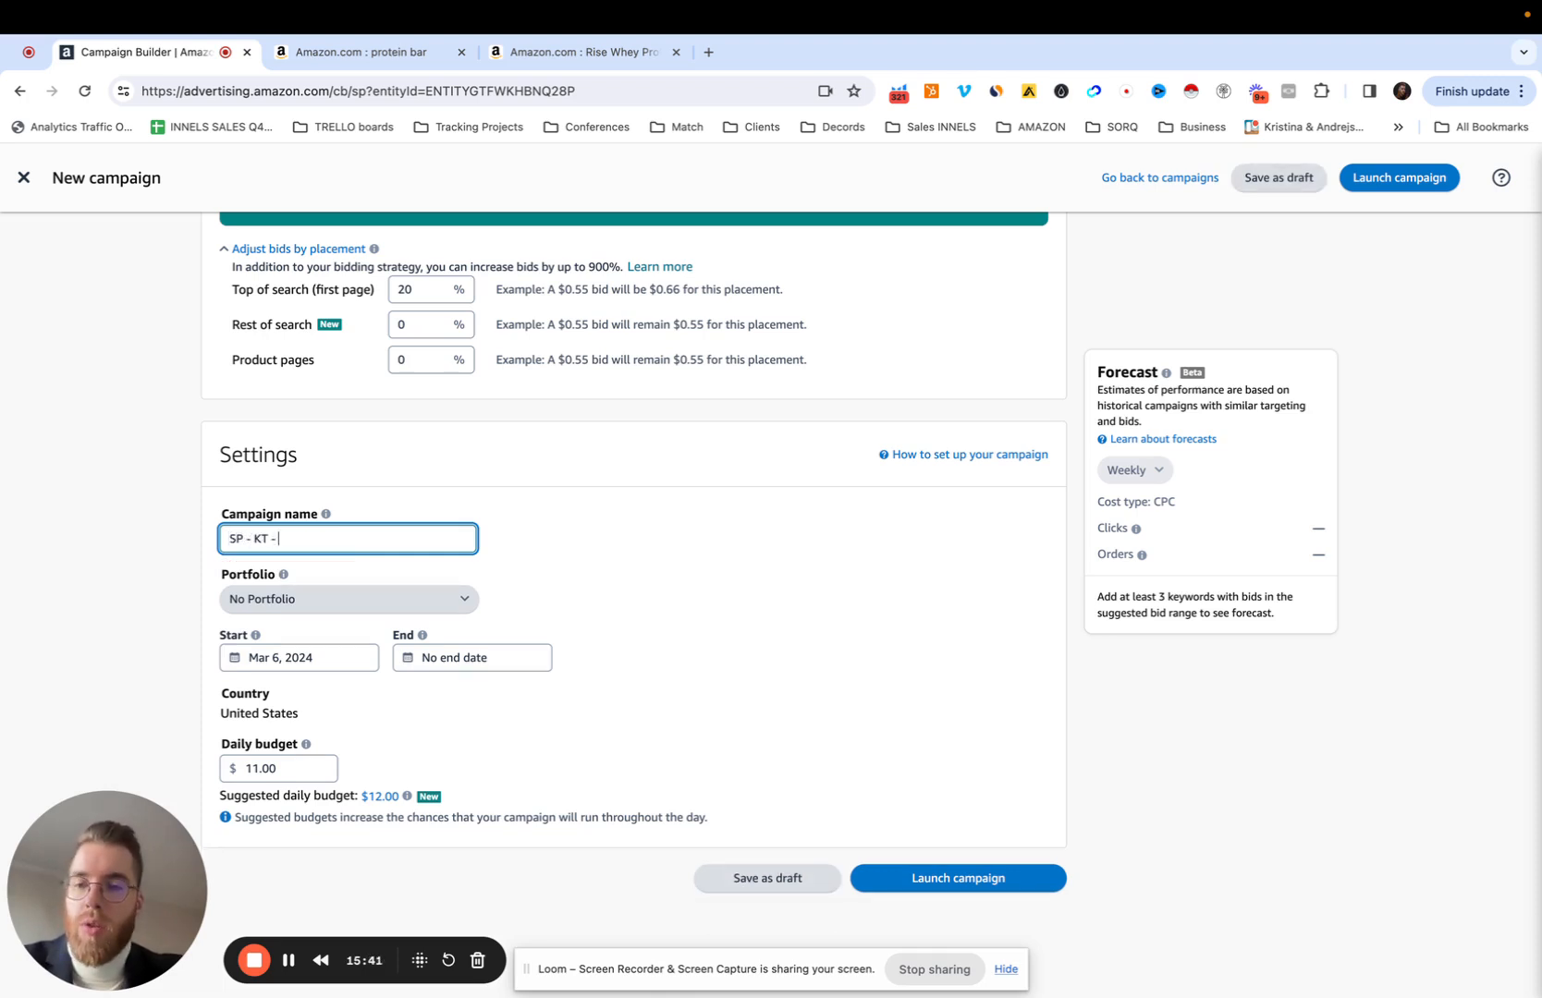
type(" Exa")
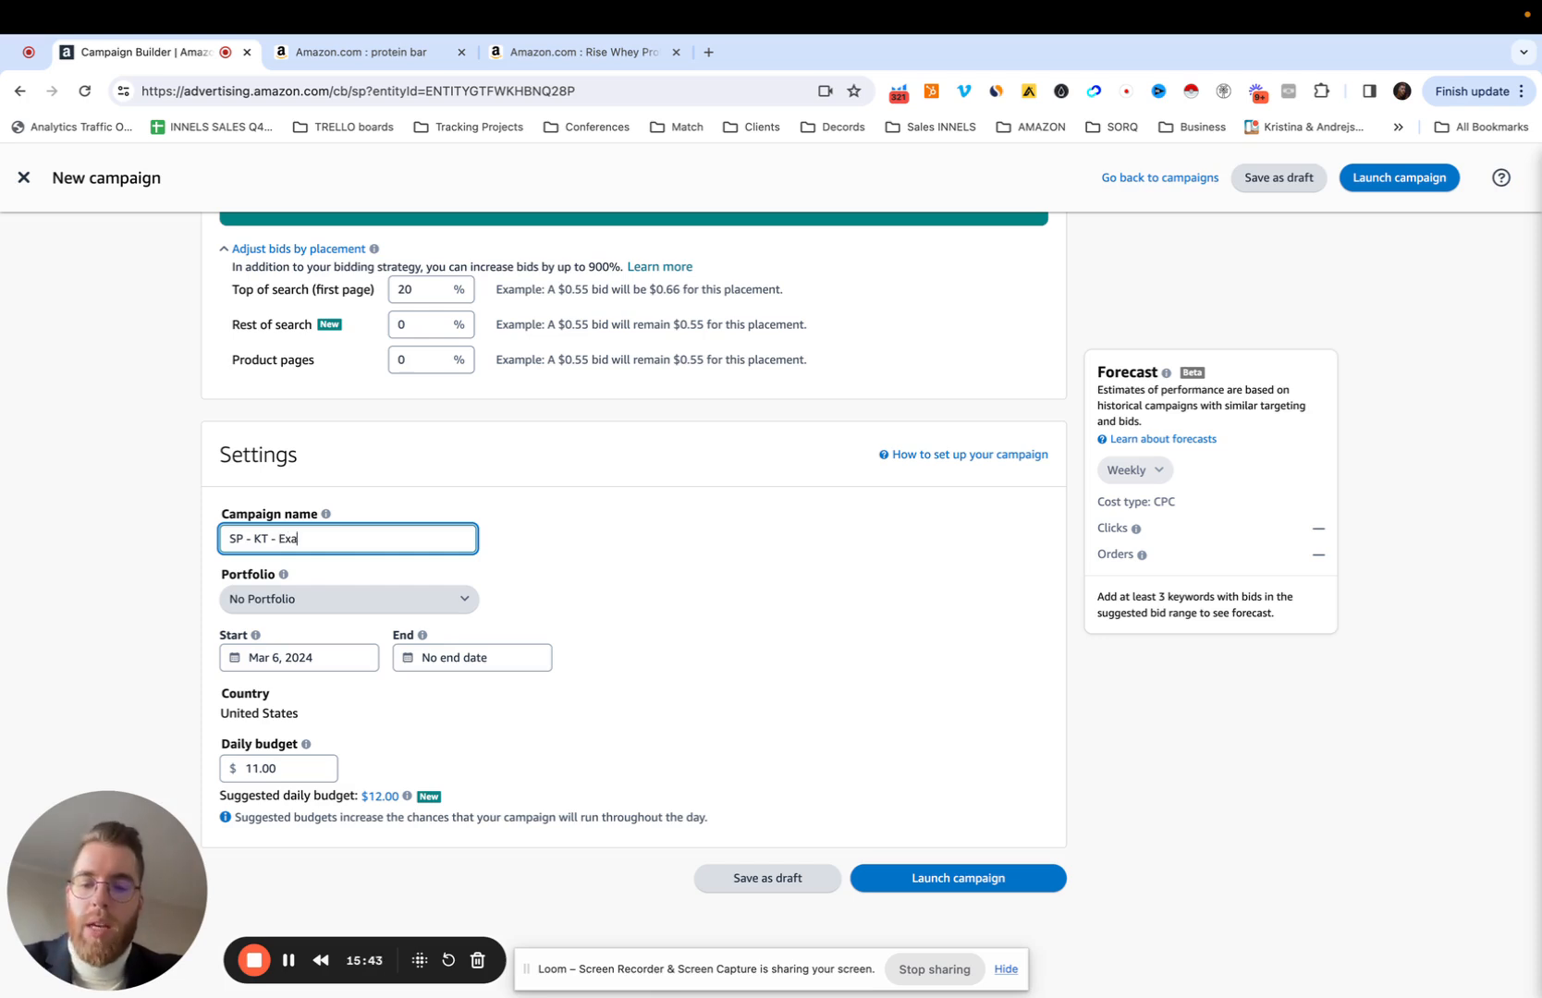
type("ct - (")
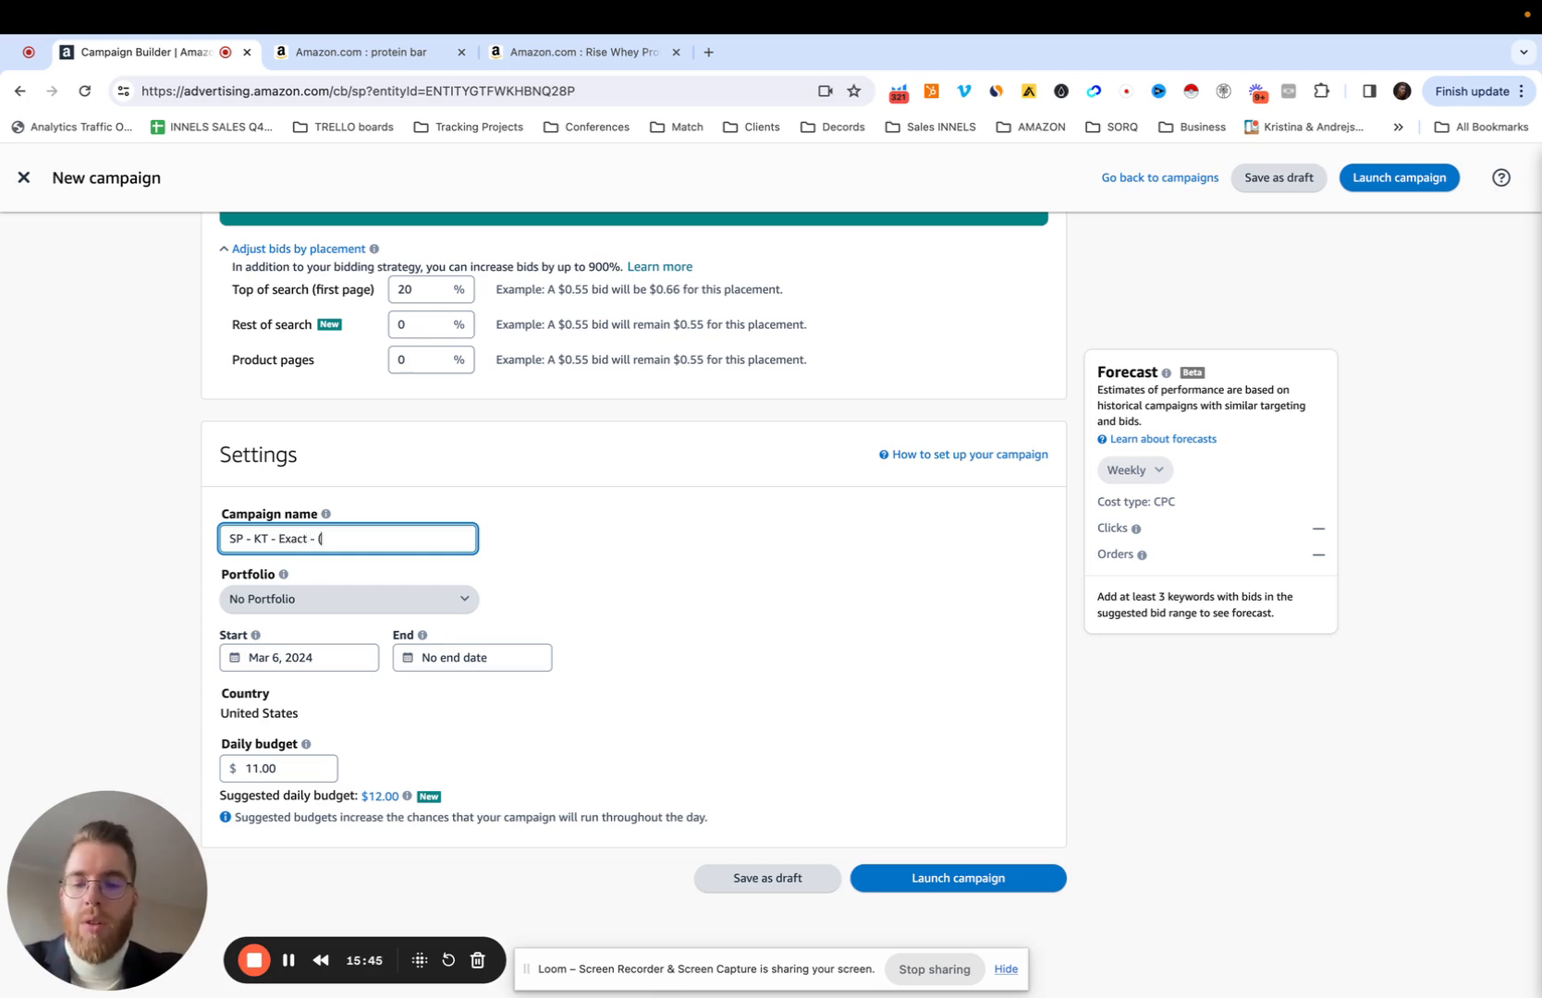
type("Produc")
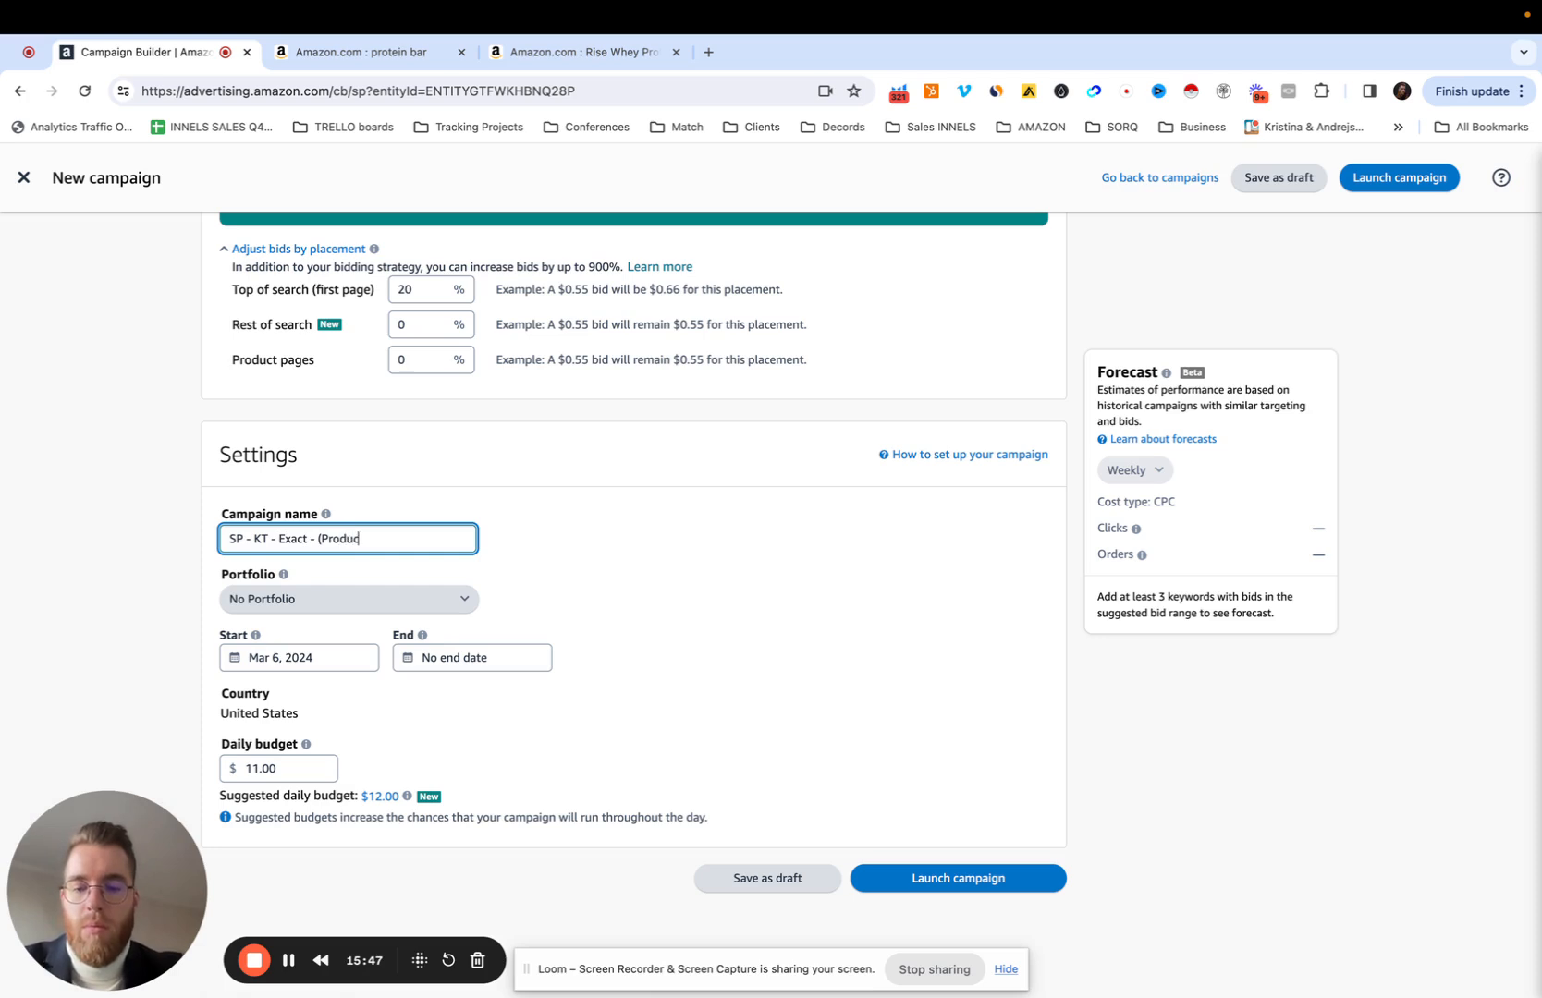
type("t A")
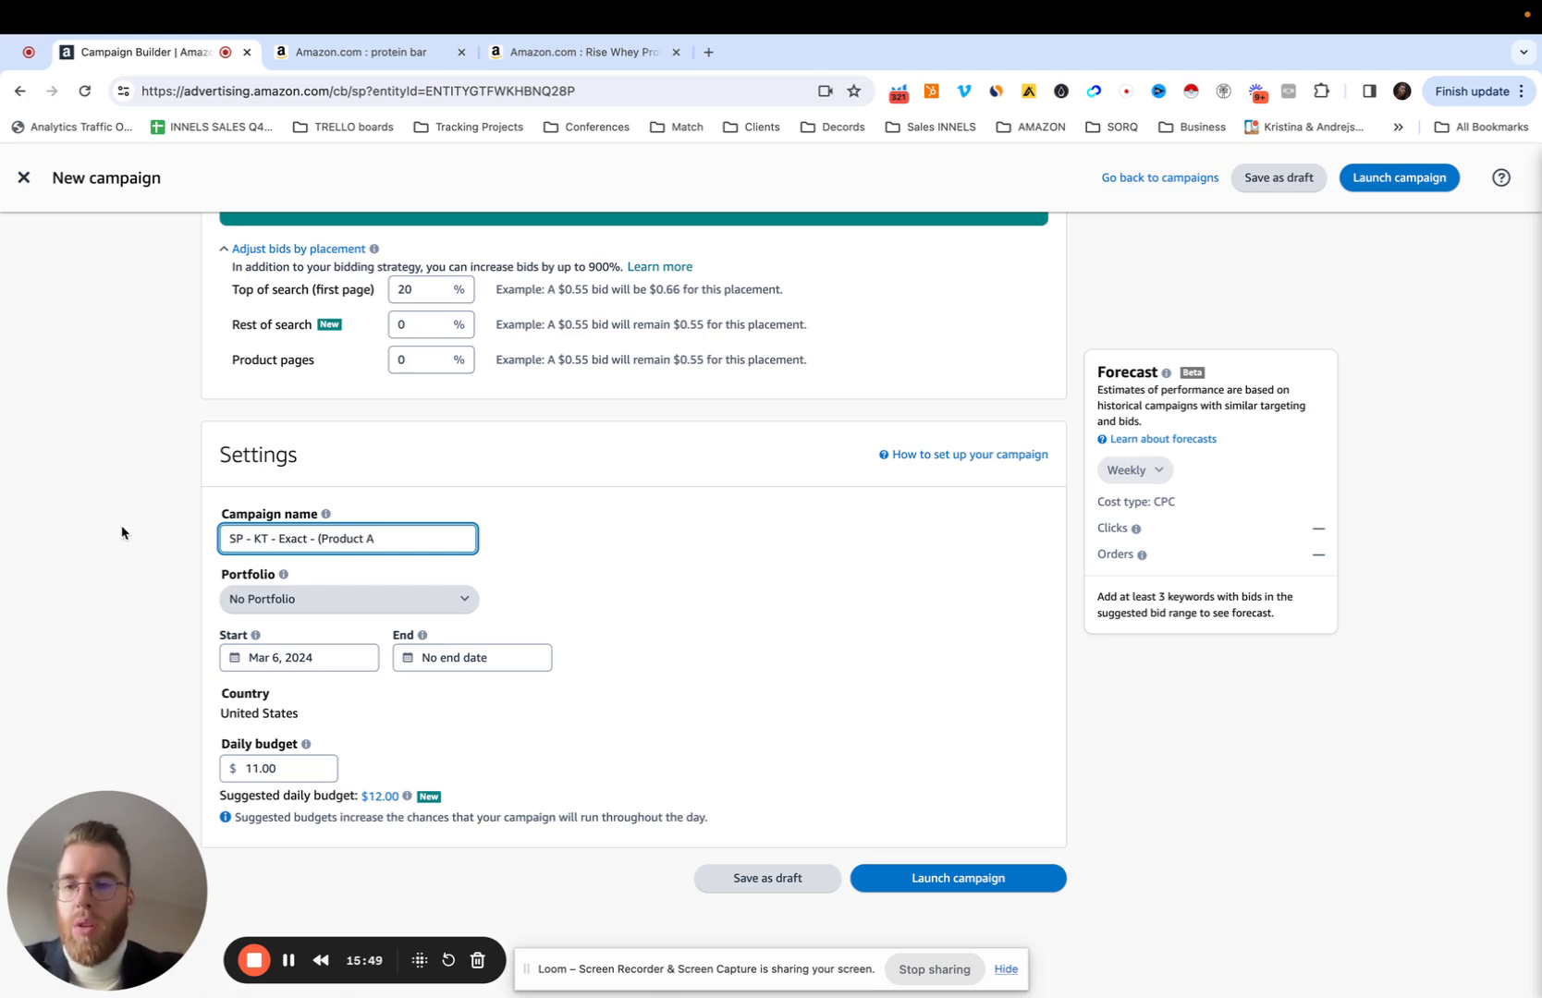
left_click(323, 540)
key("BackSpace")
left_click(392, 543)
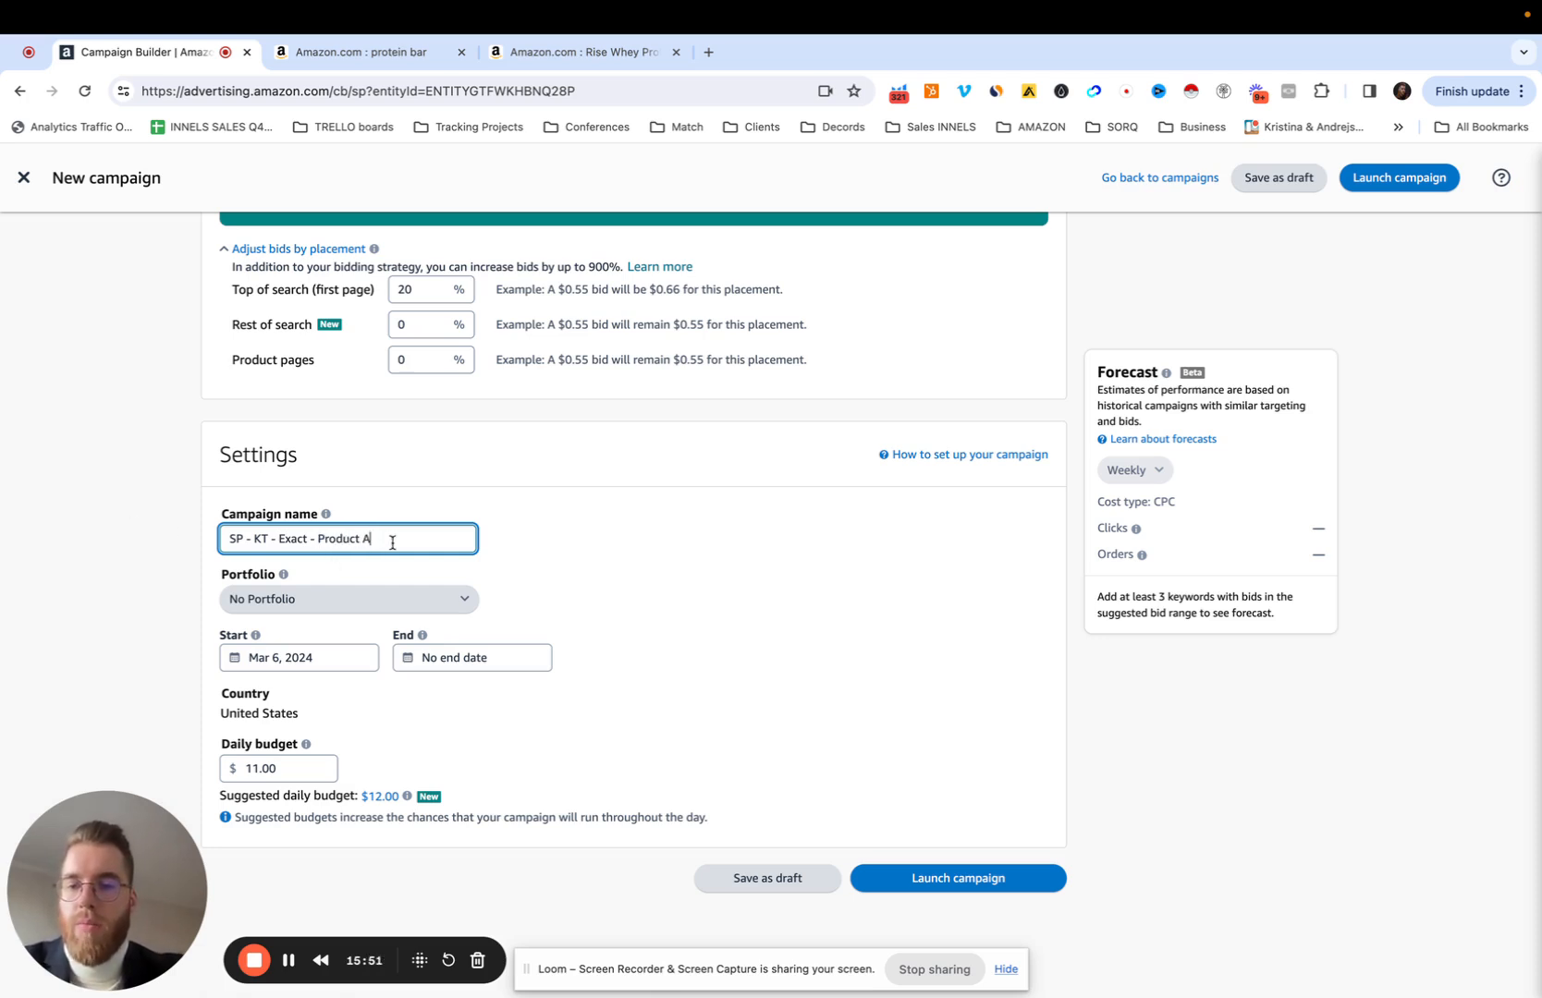
type("- (")
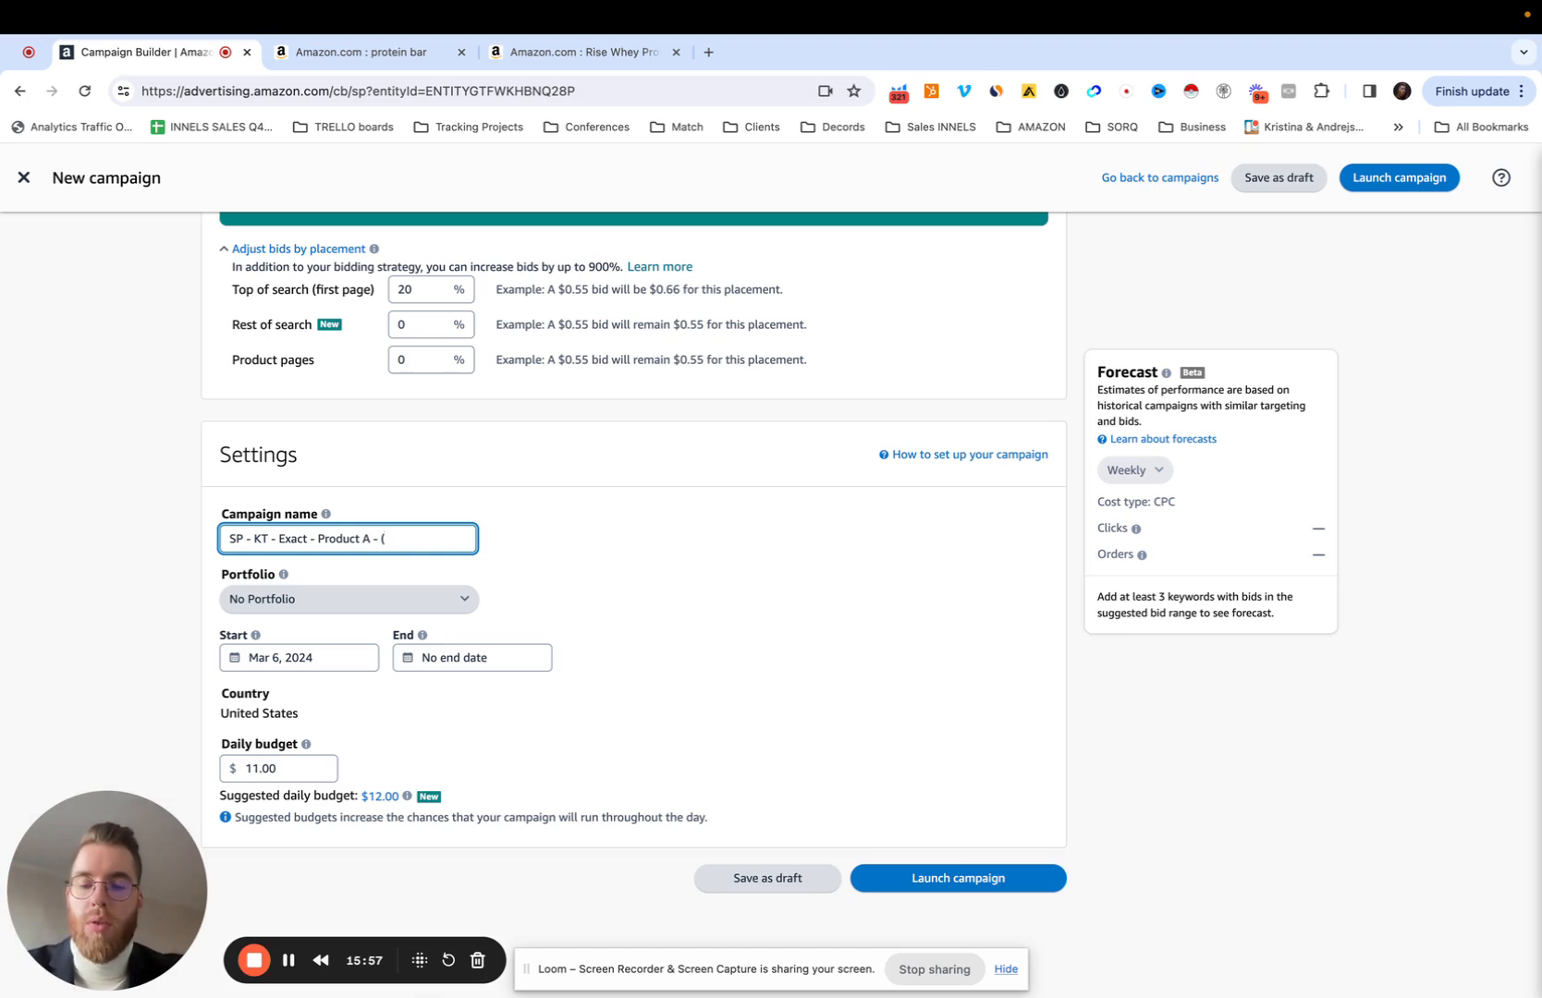
type("kw name)")
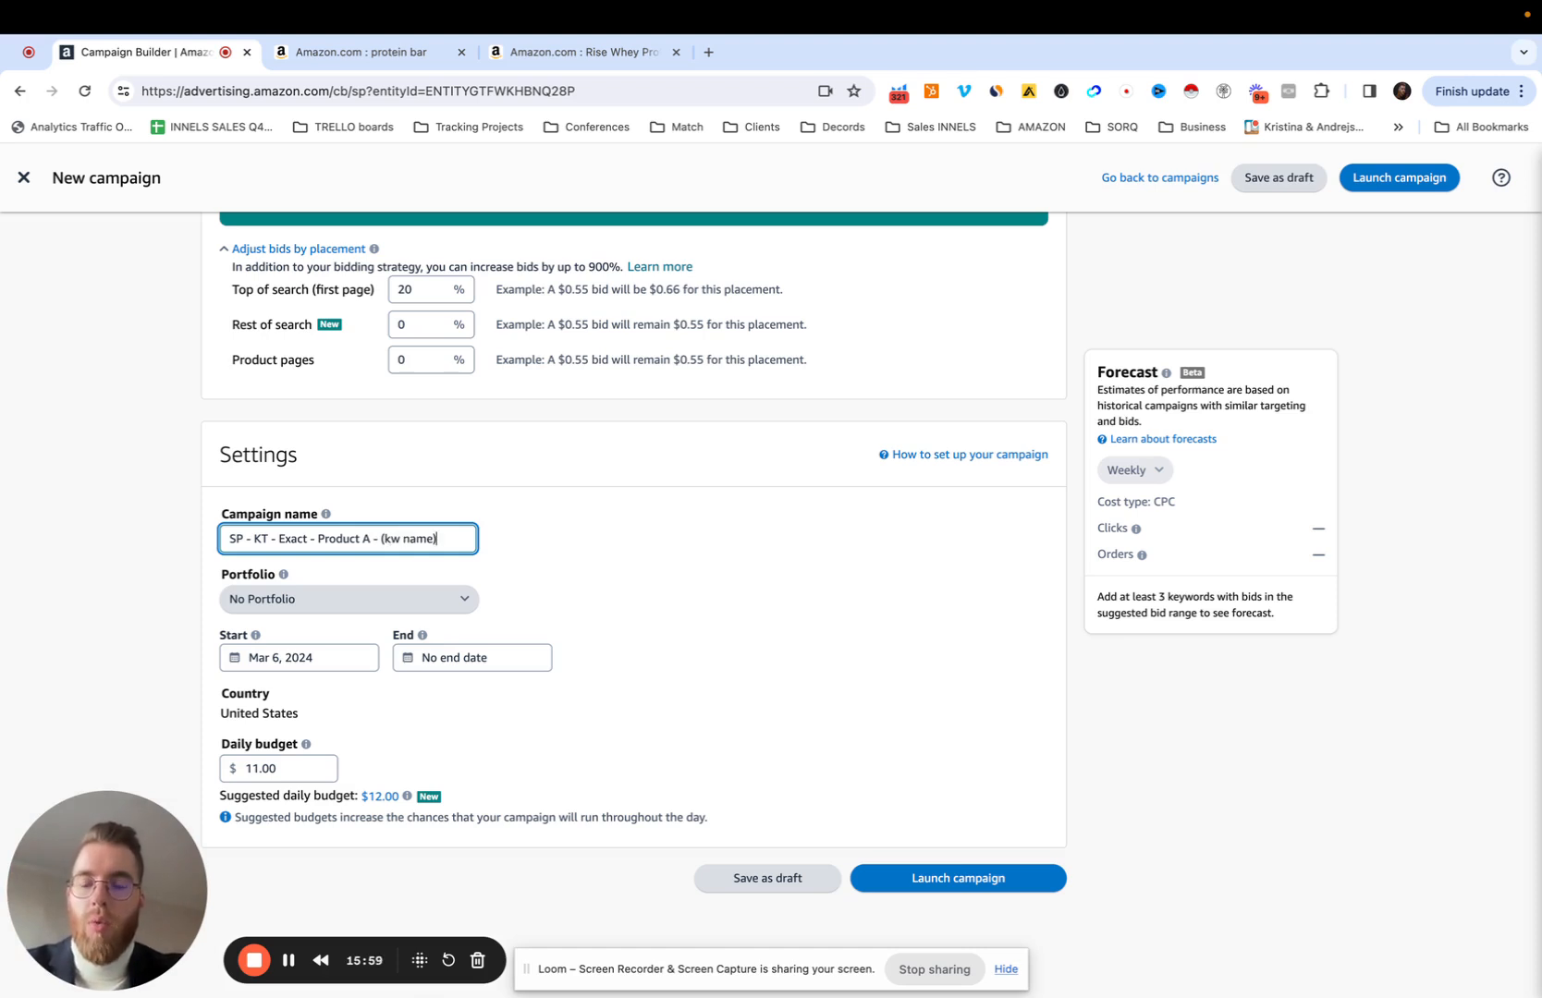
- Replace the suffix of the campaign name with "(most perf group 1)"
key("BackSpace")
key("BackSpace")
key("BackSpace")
key("BackSpace")
key("BackSpace")
key("BackSpace")
key("BackSpace")
key("BackSpace")
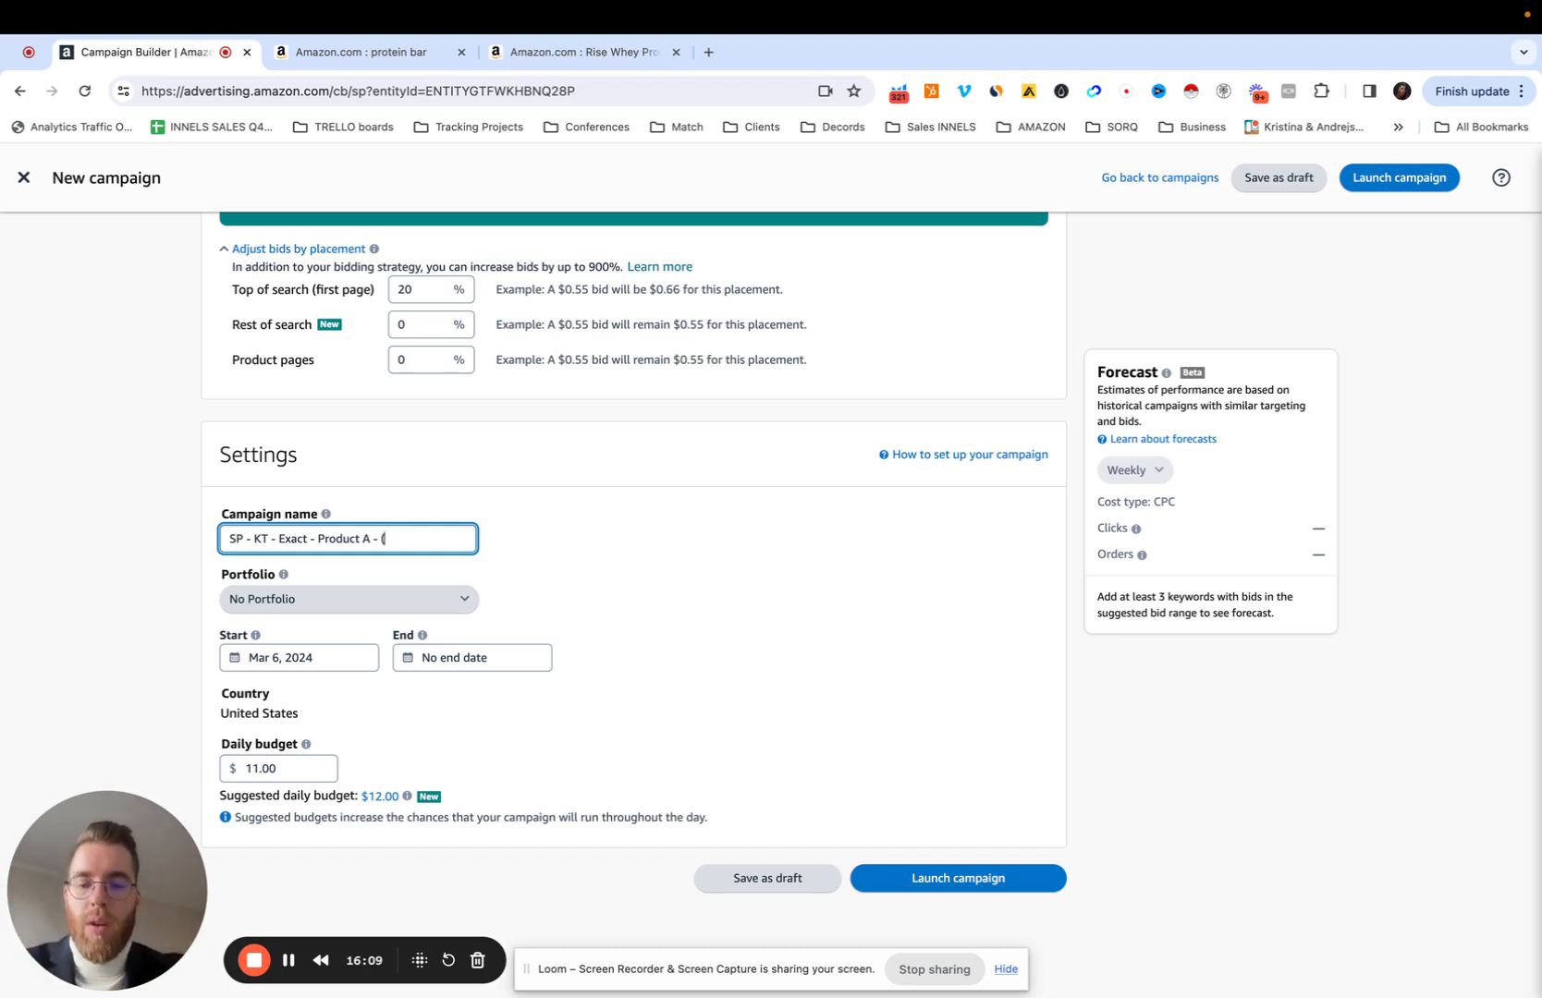
type("most pe")
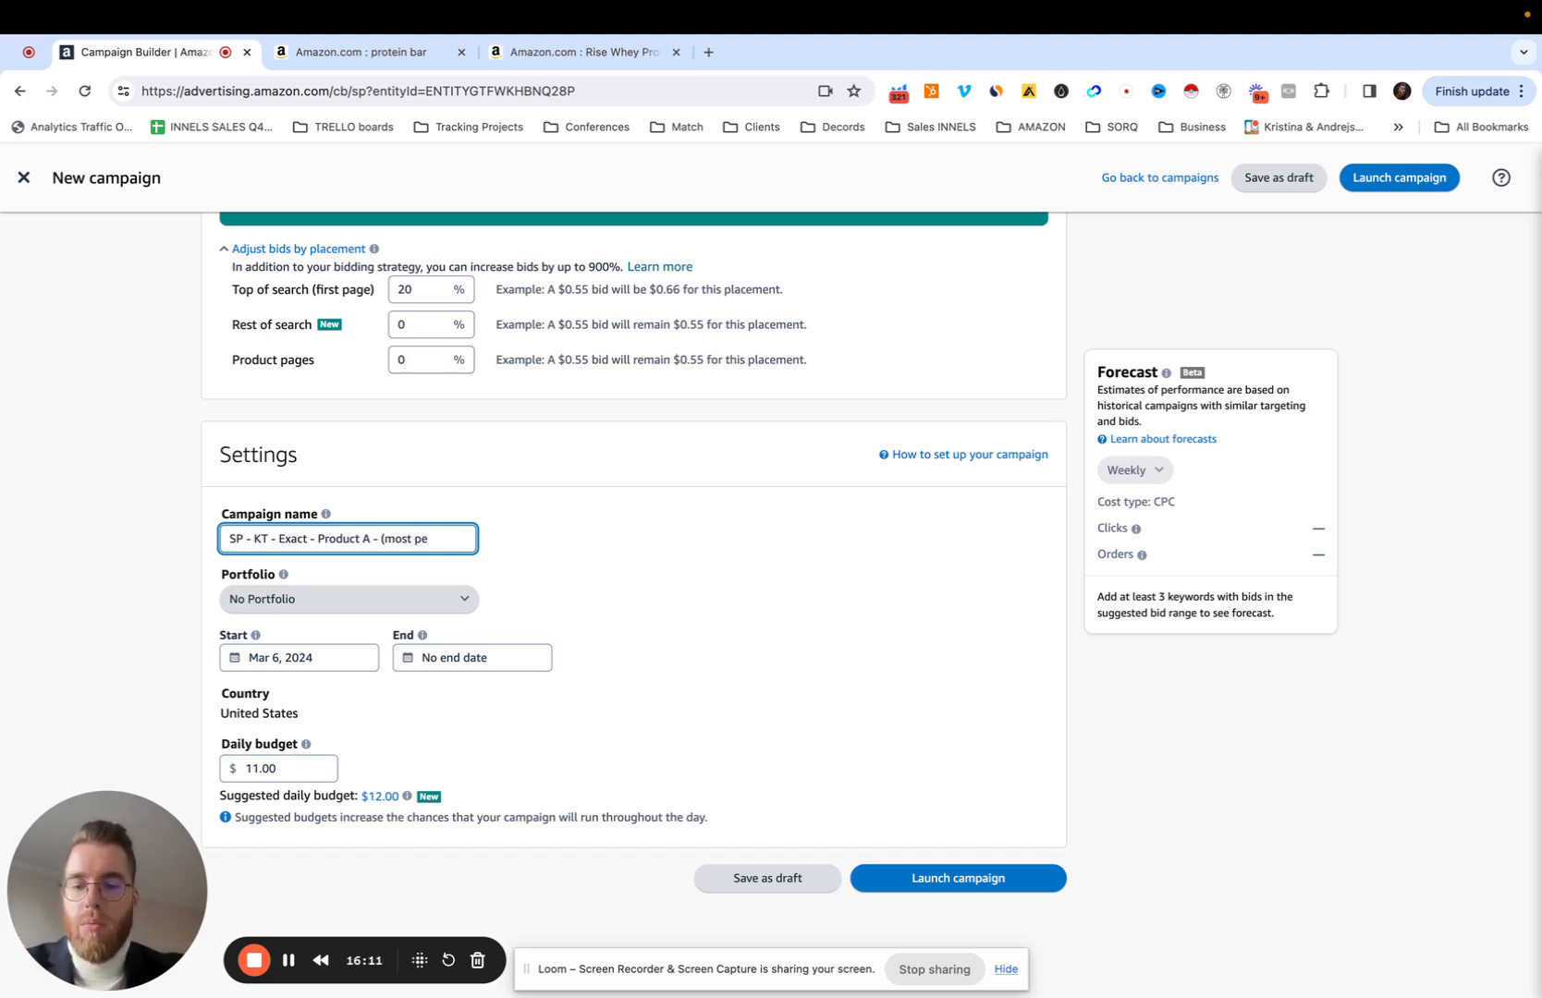
type("rf group 1")
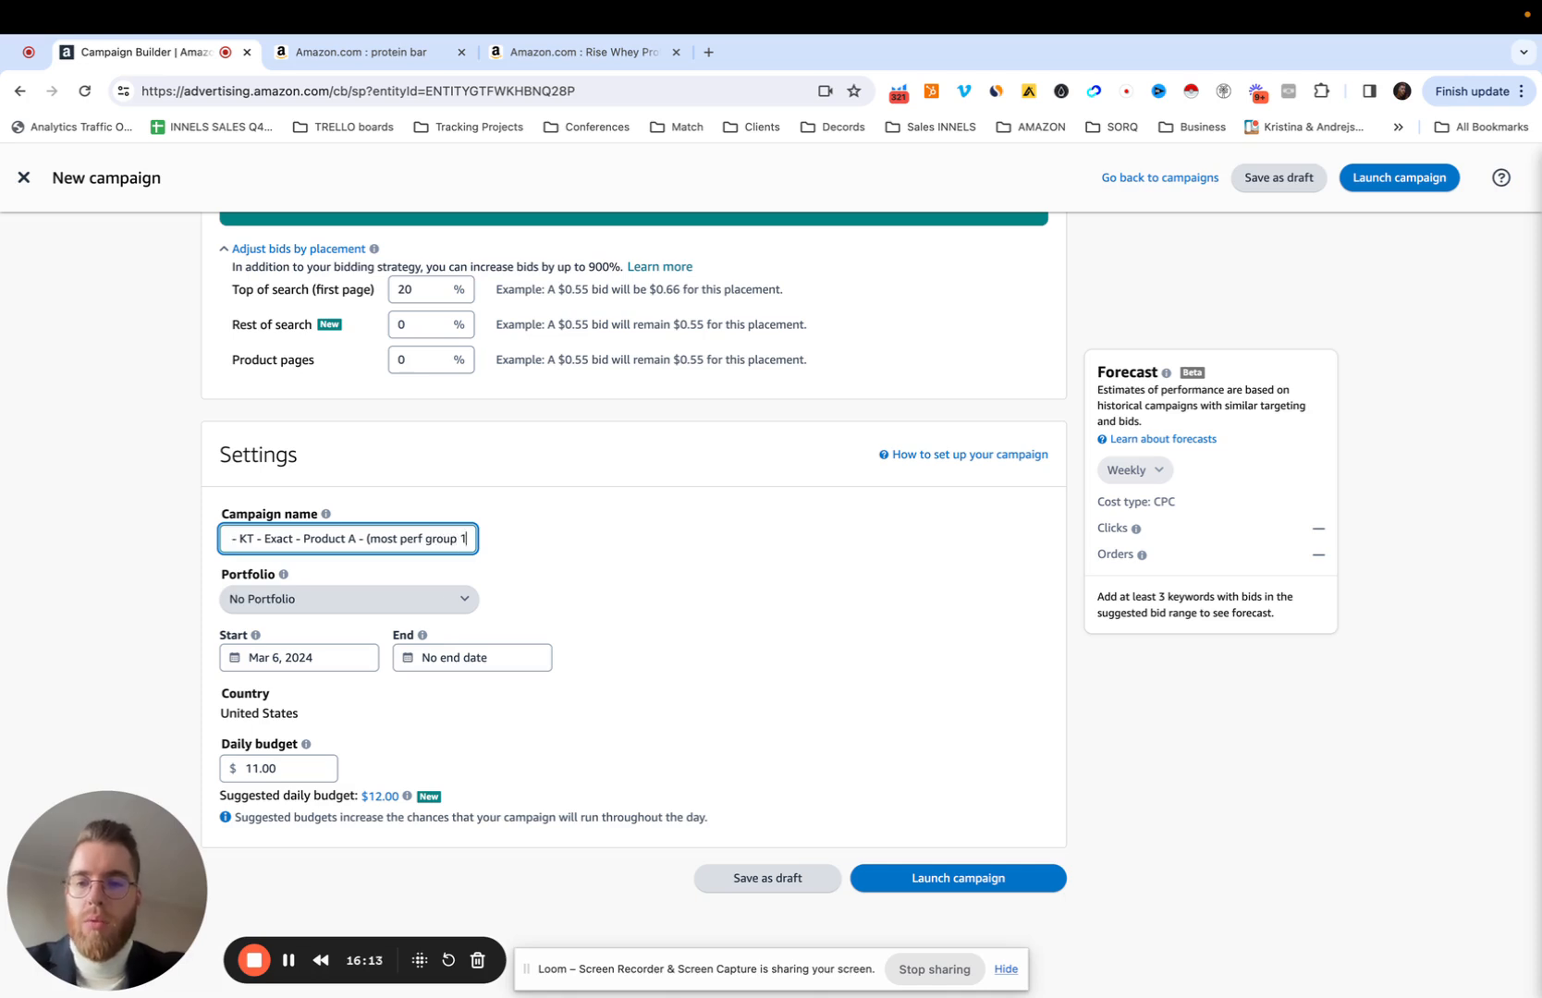
type(")")
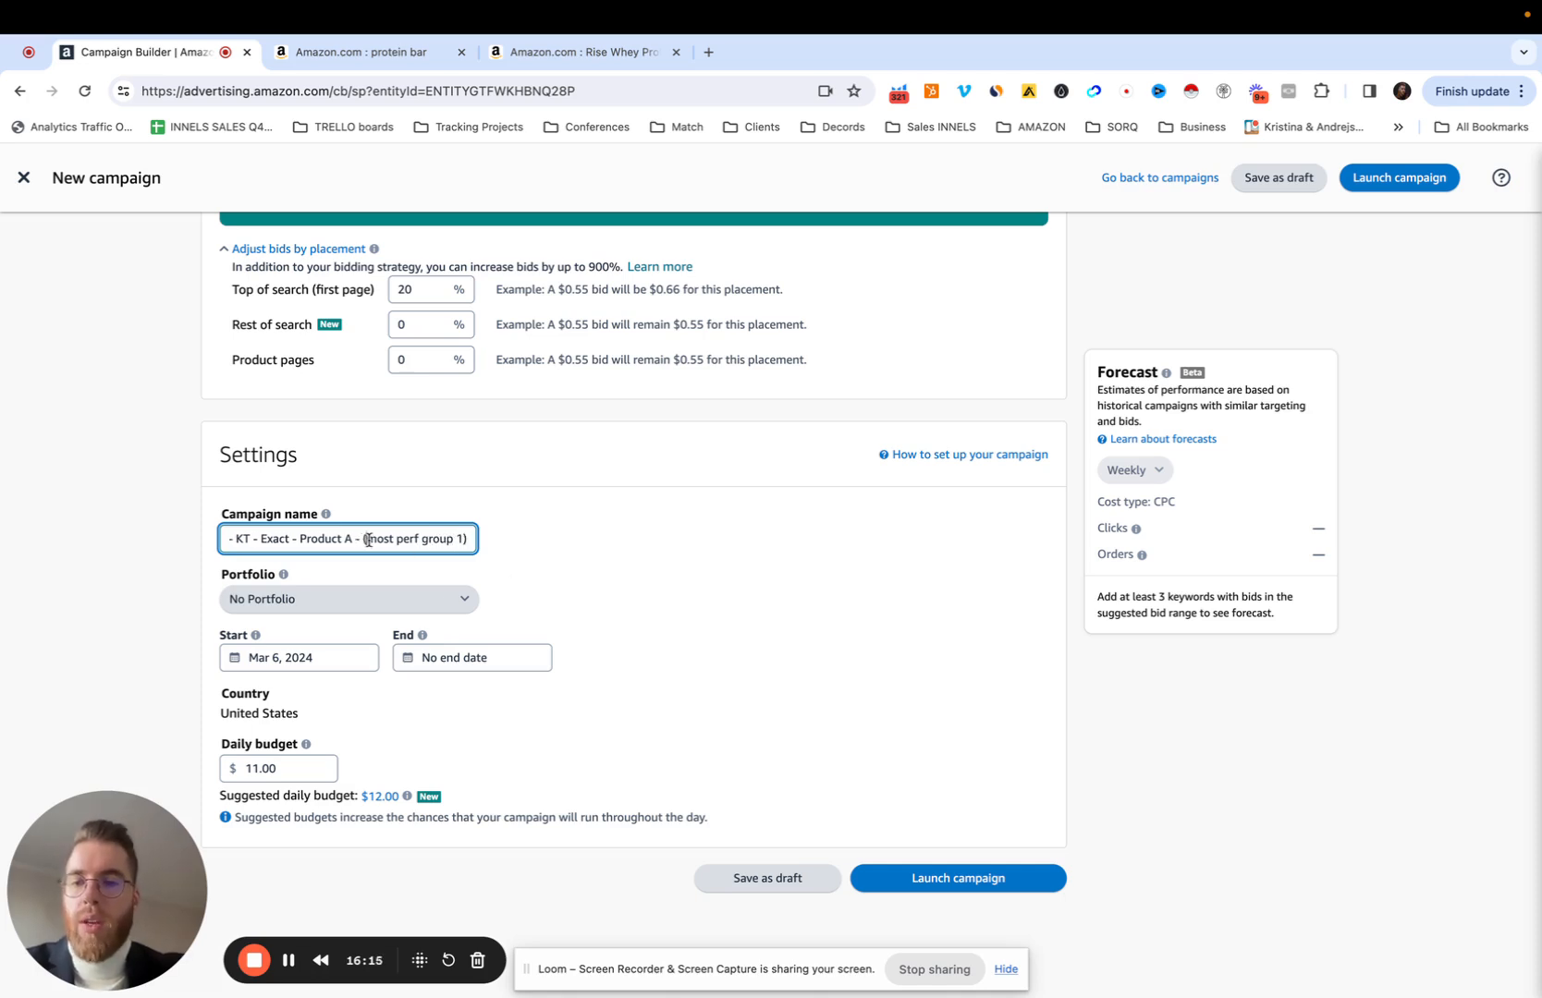
- Replace the campaign name's parenthesised suffix with the unfinished text "(re"
left_click_drag(368, 540, 472, 540)
key("BackSpace")
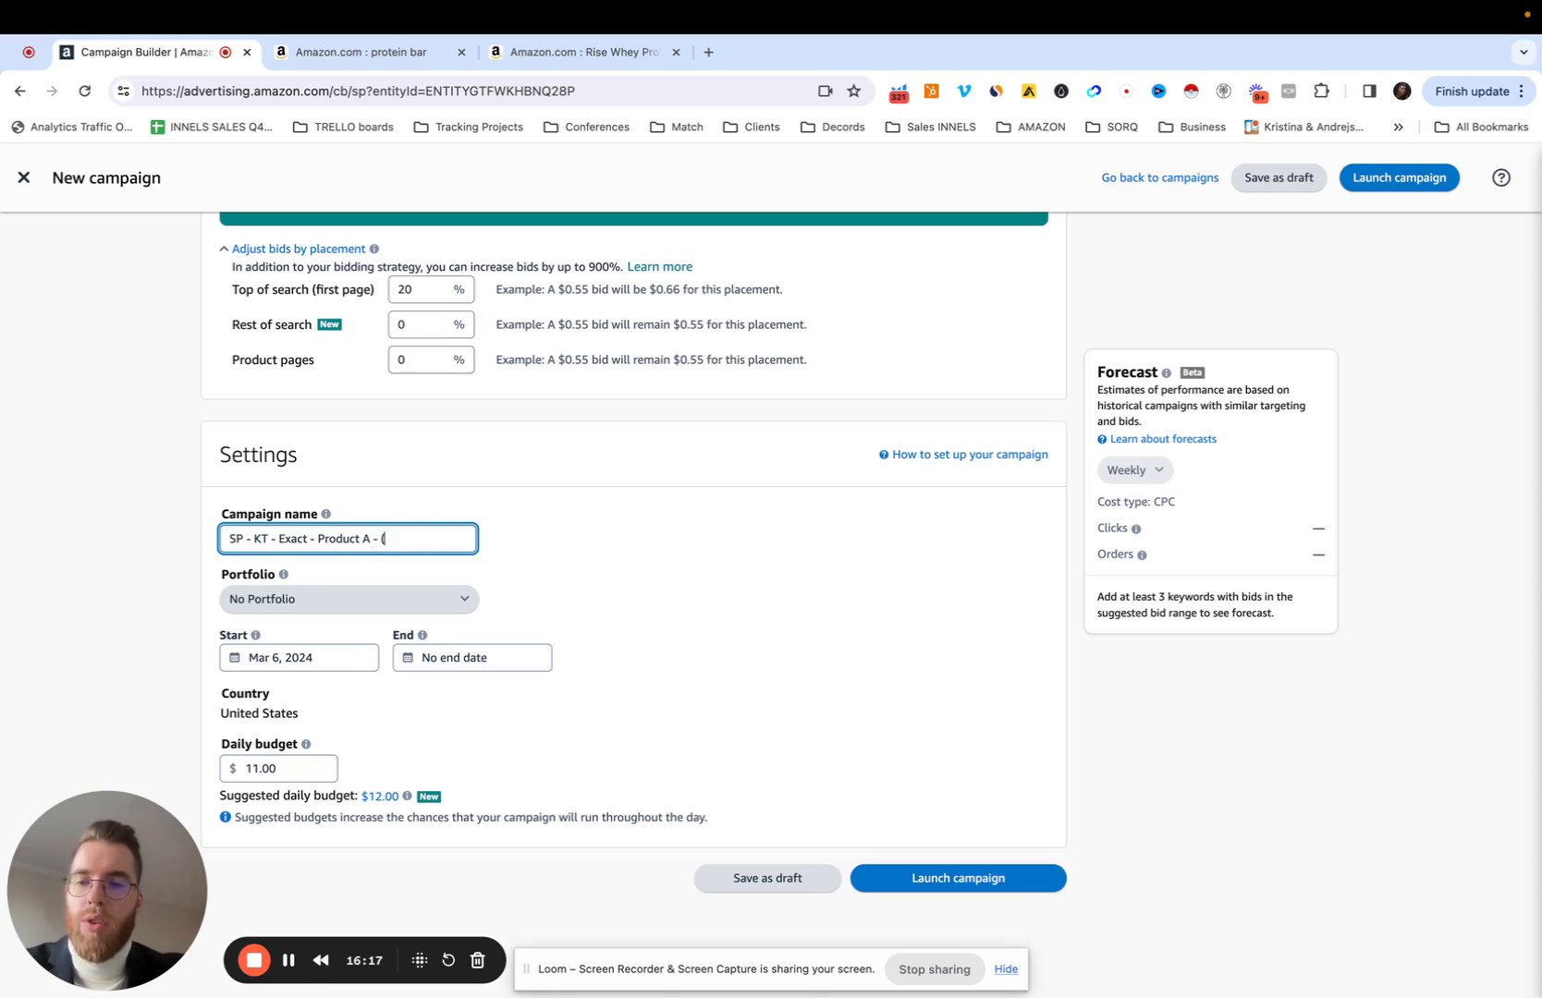
type("releva")
key("BackSpace")
key("BackSpace")
key("BackSpace")
key("BackSpace")
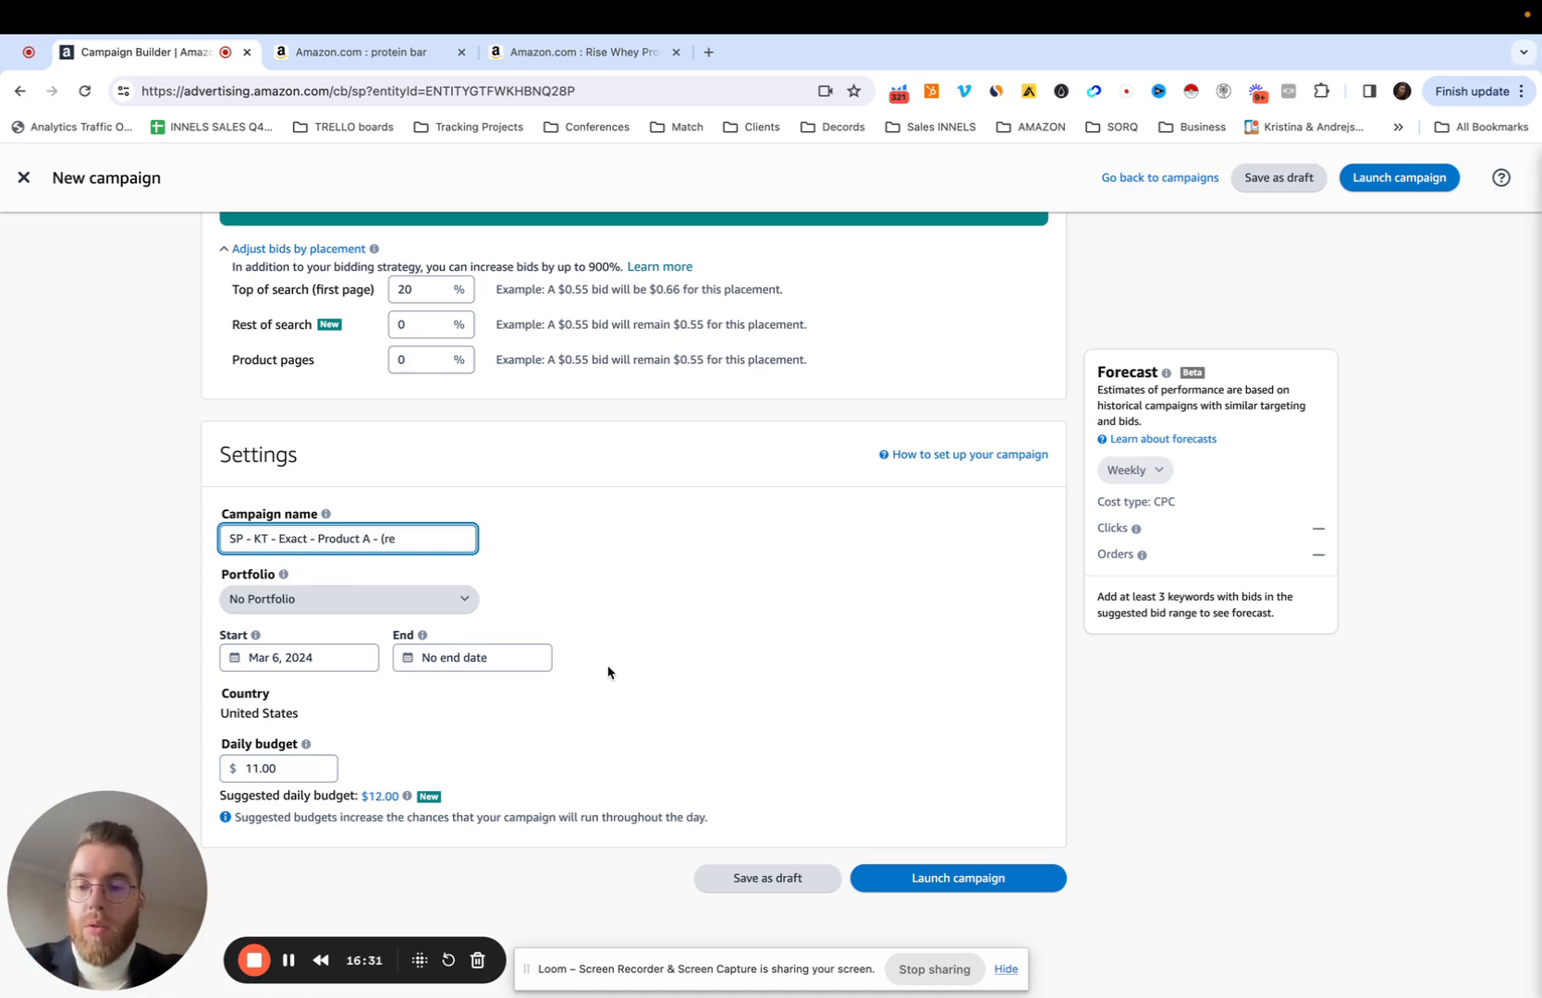
- Set the daily budget to $25.00 and leave the campaign with no end date
left_click(280, 770)
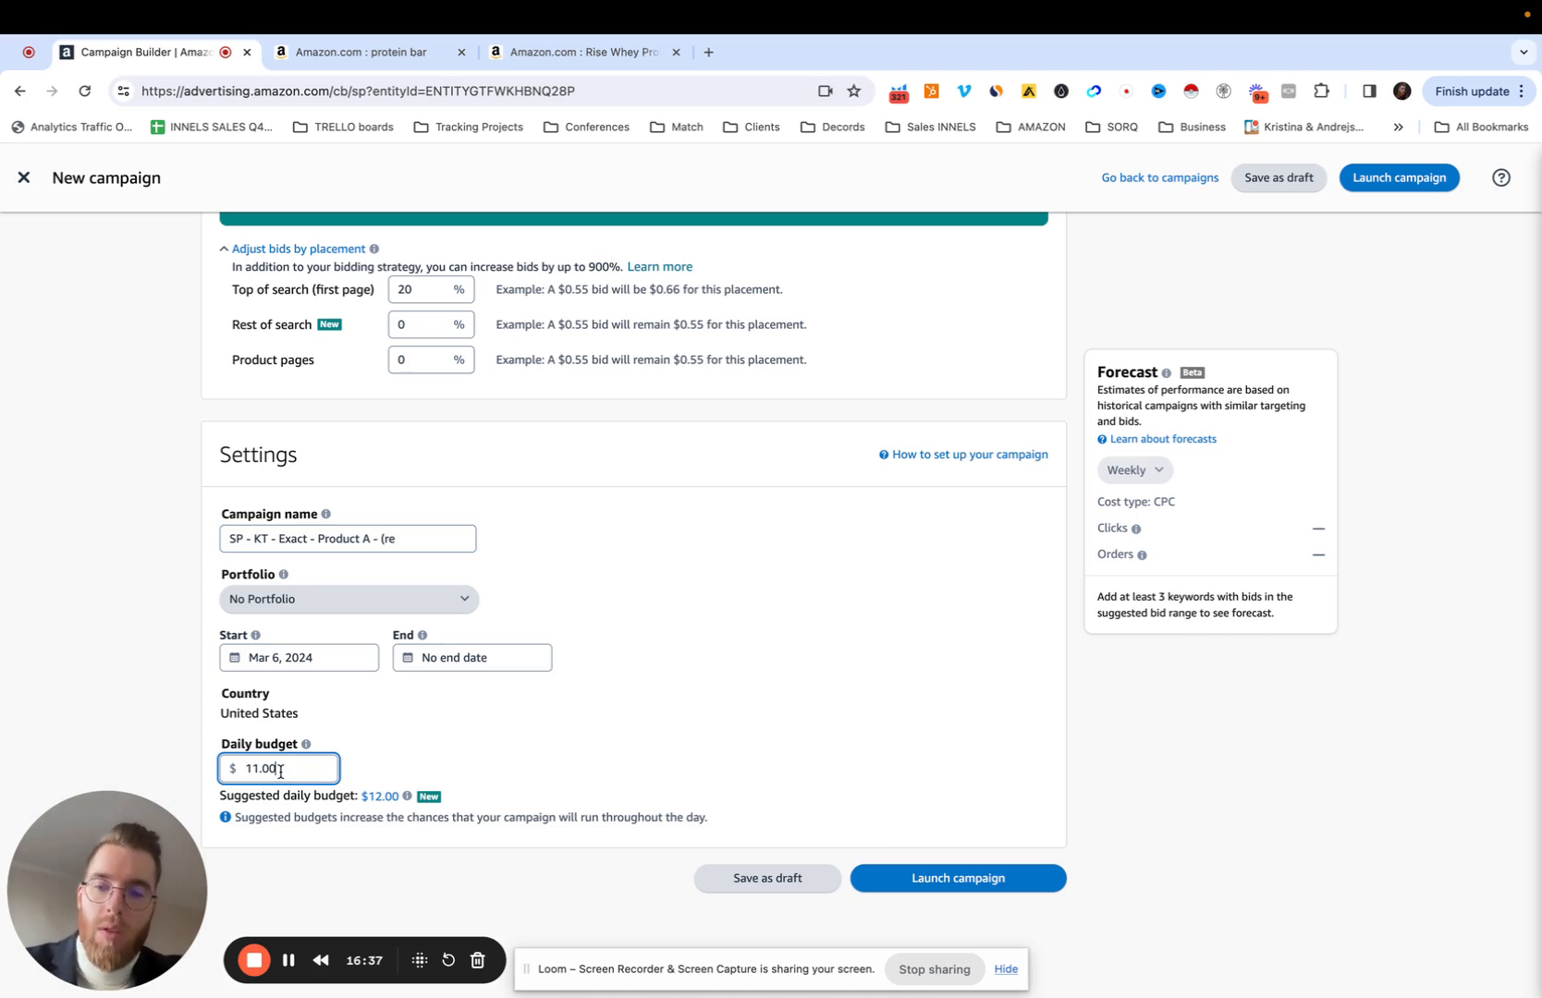
left_click_drag(280, 770, 242, 775)
key("BackSpace")
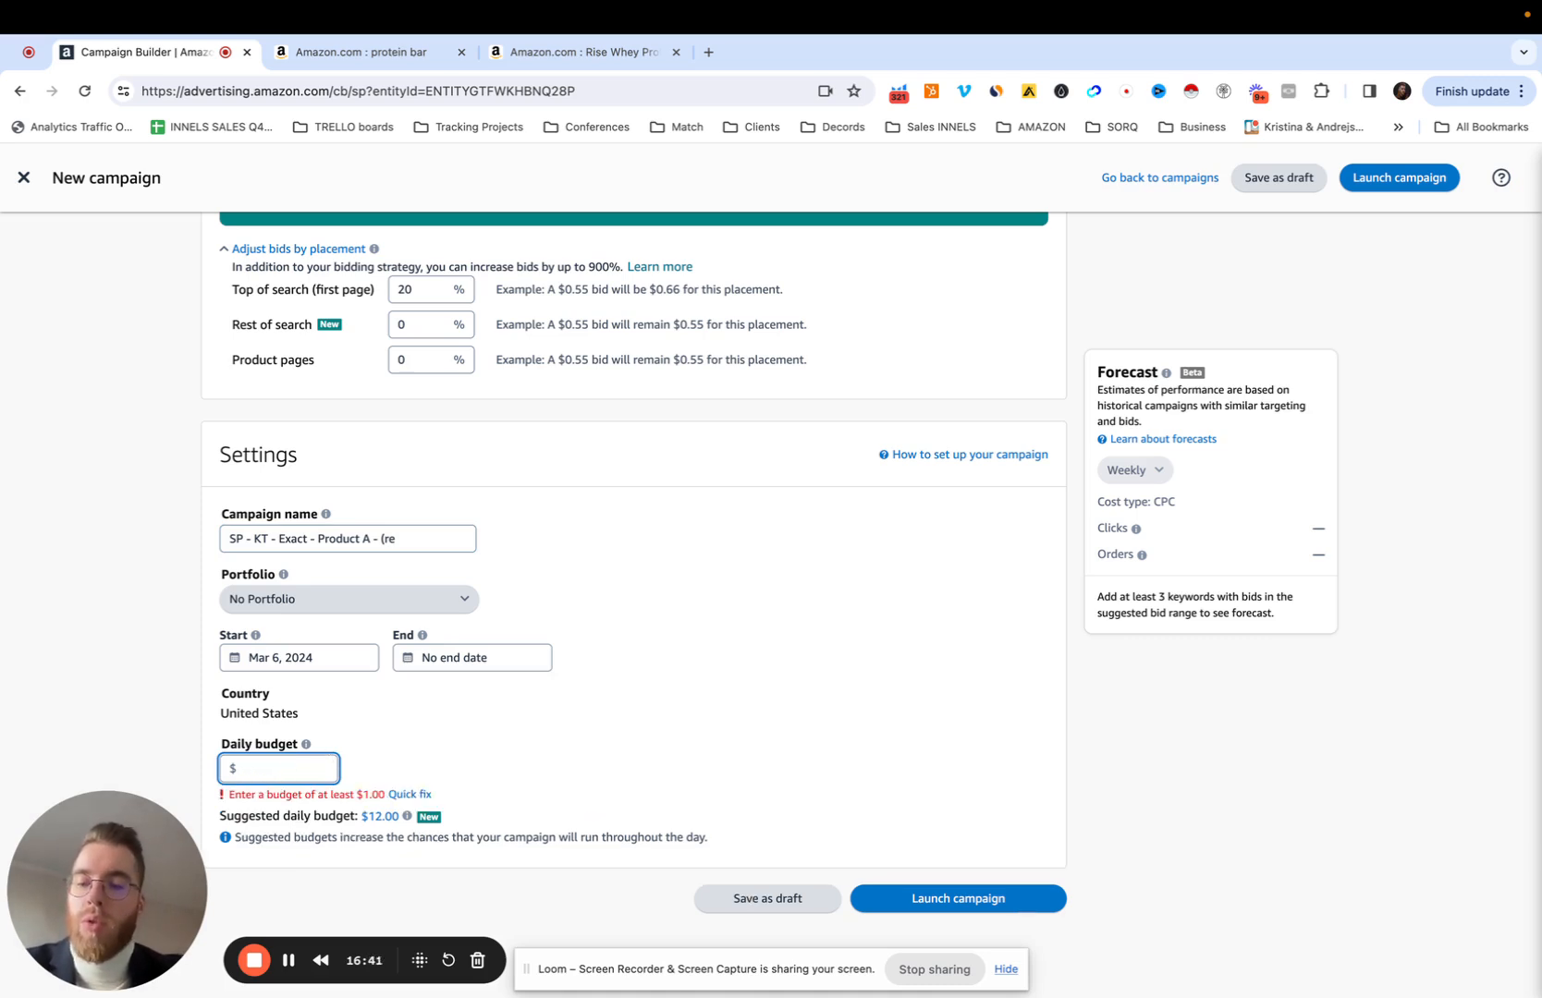
type("25")
left_click(481, 659)
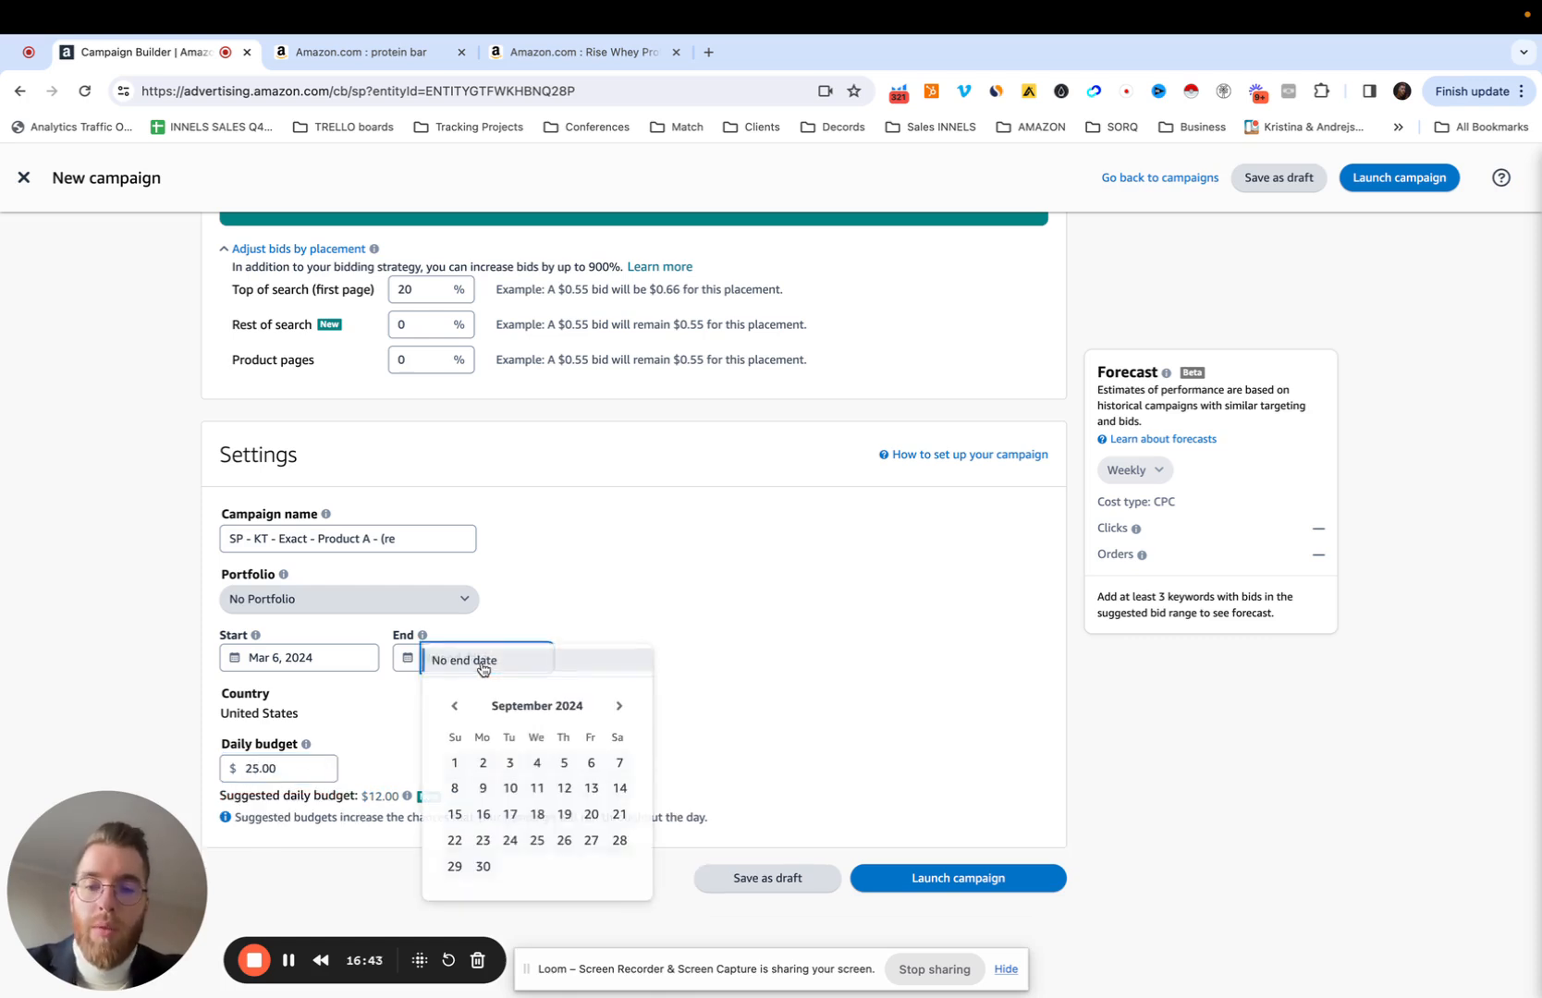
left_click(754, 689)
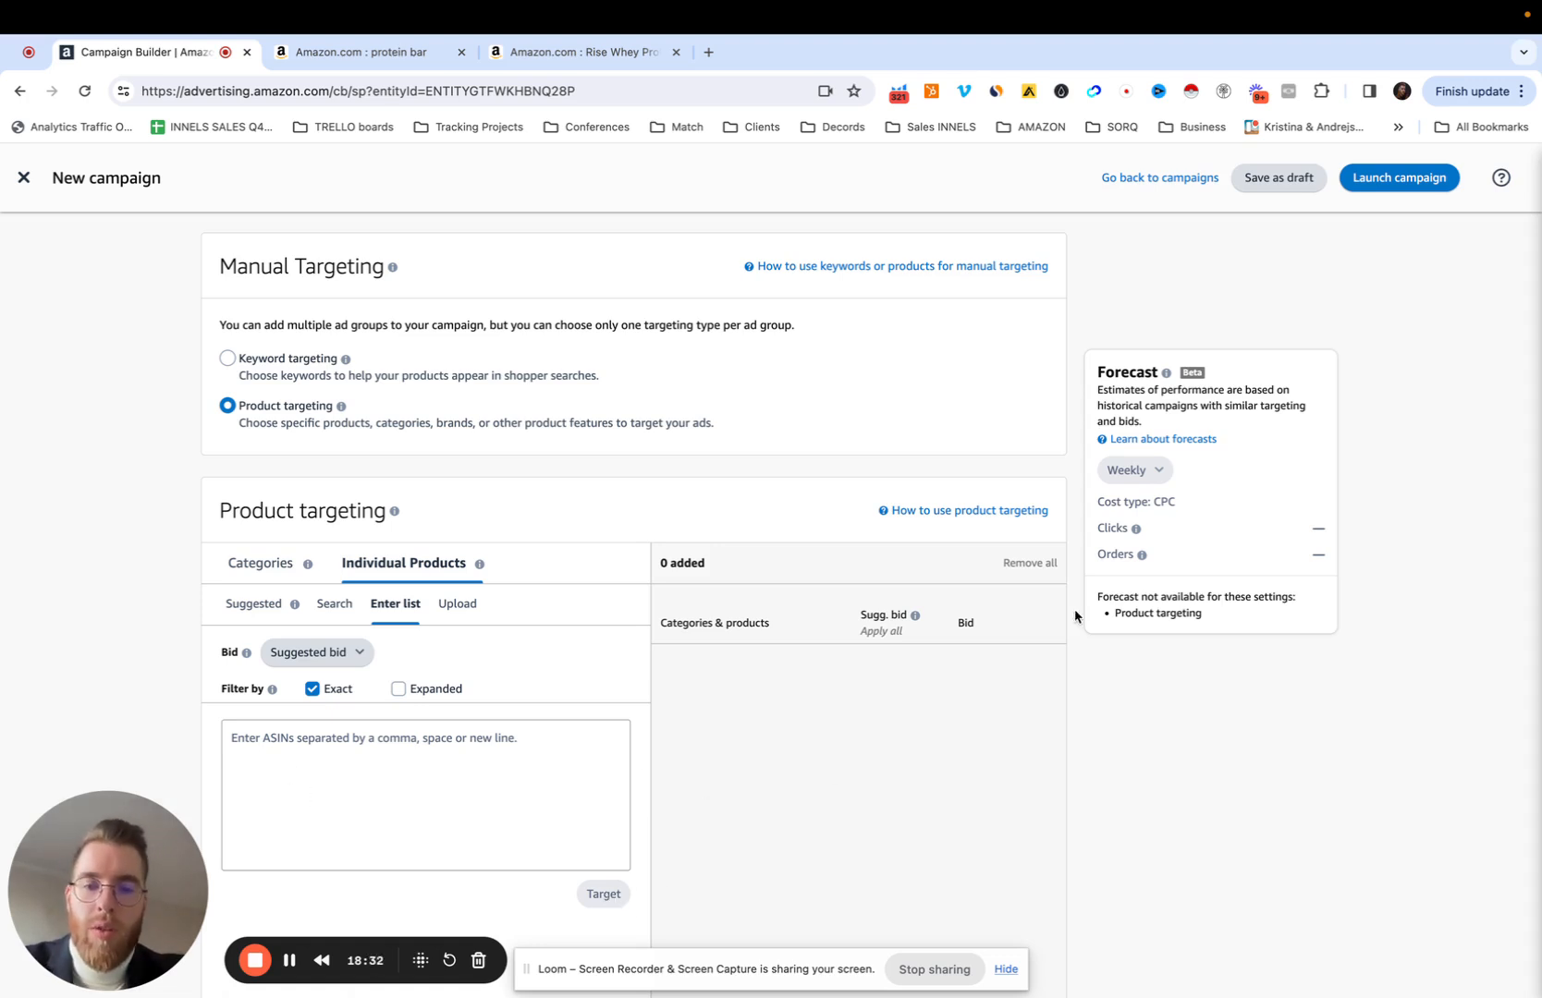
- Set the Top of search (first page) bid adjustment of the product-targeting campaign to 0%
scroll(955, 652, "down", 15)
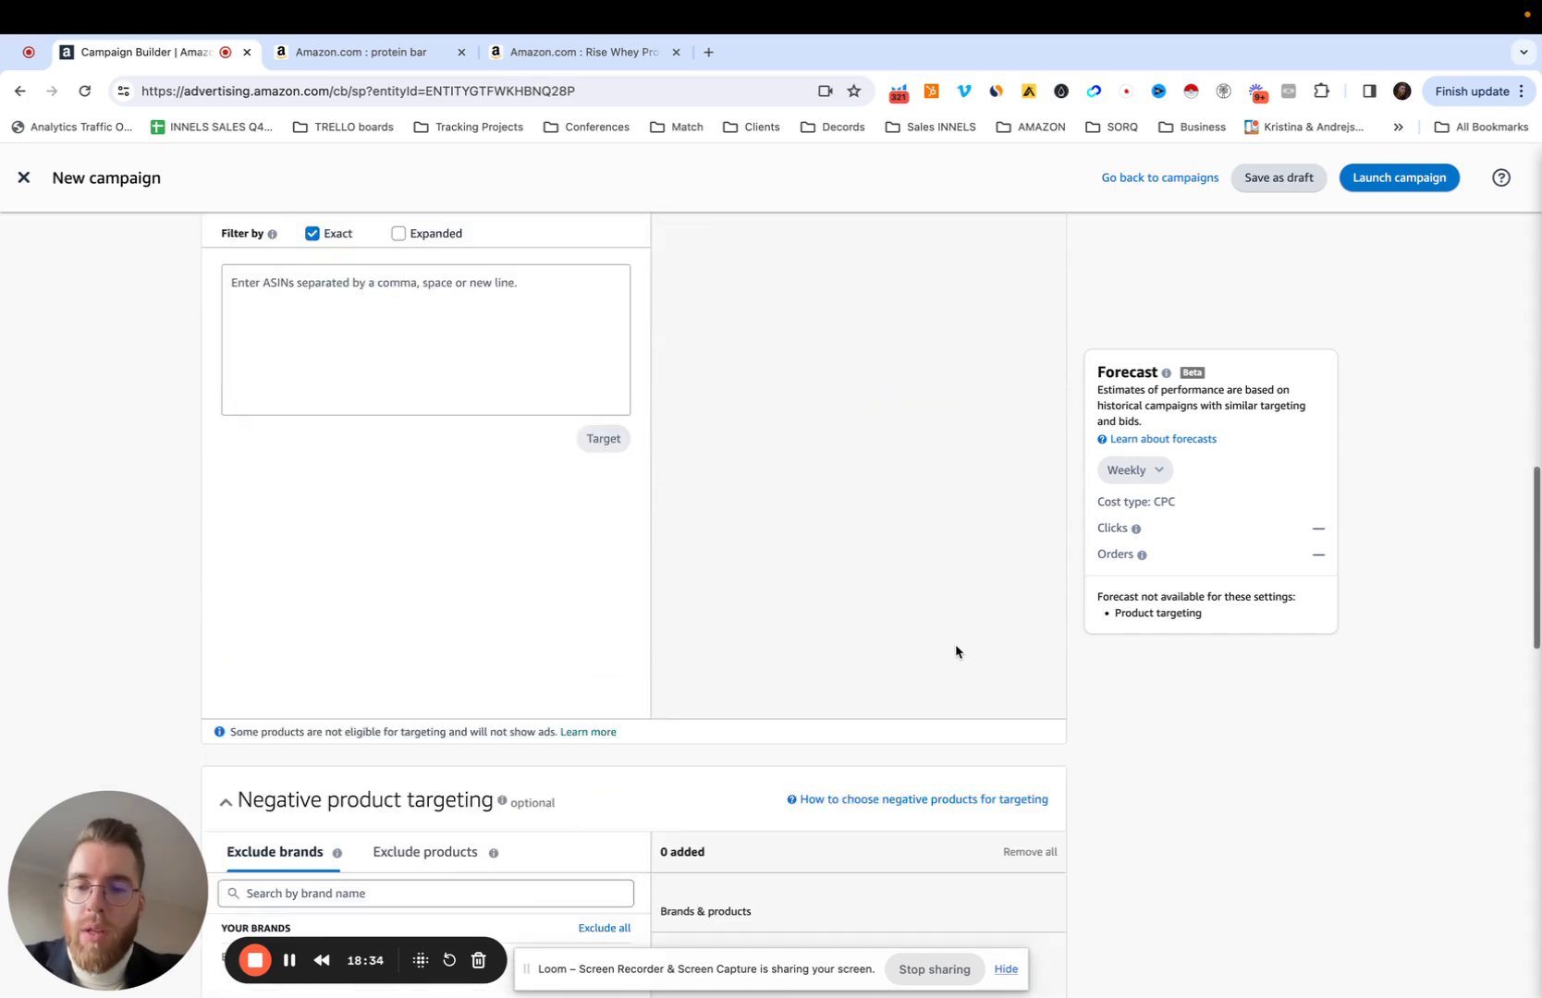
scroll(956, 652, "down", 2)
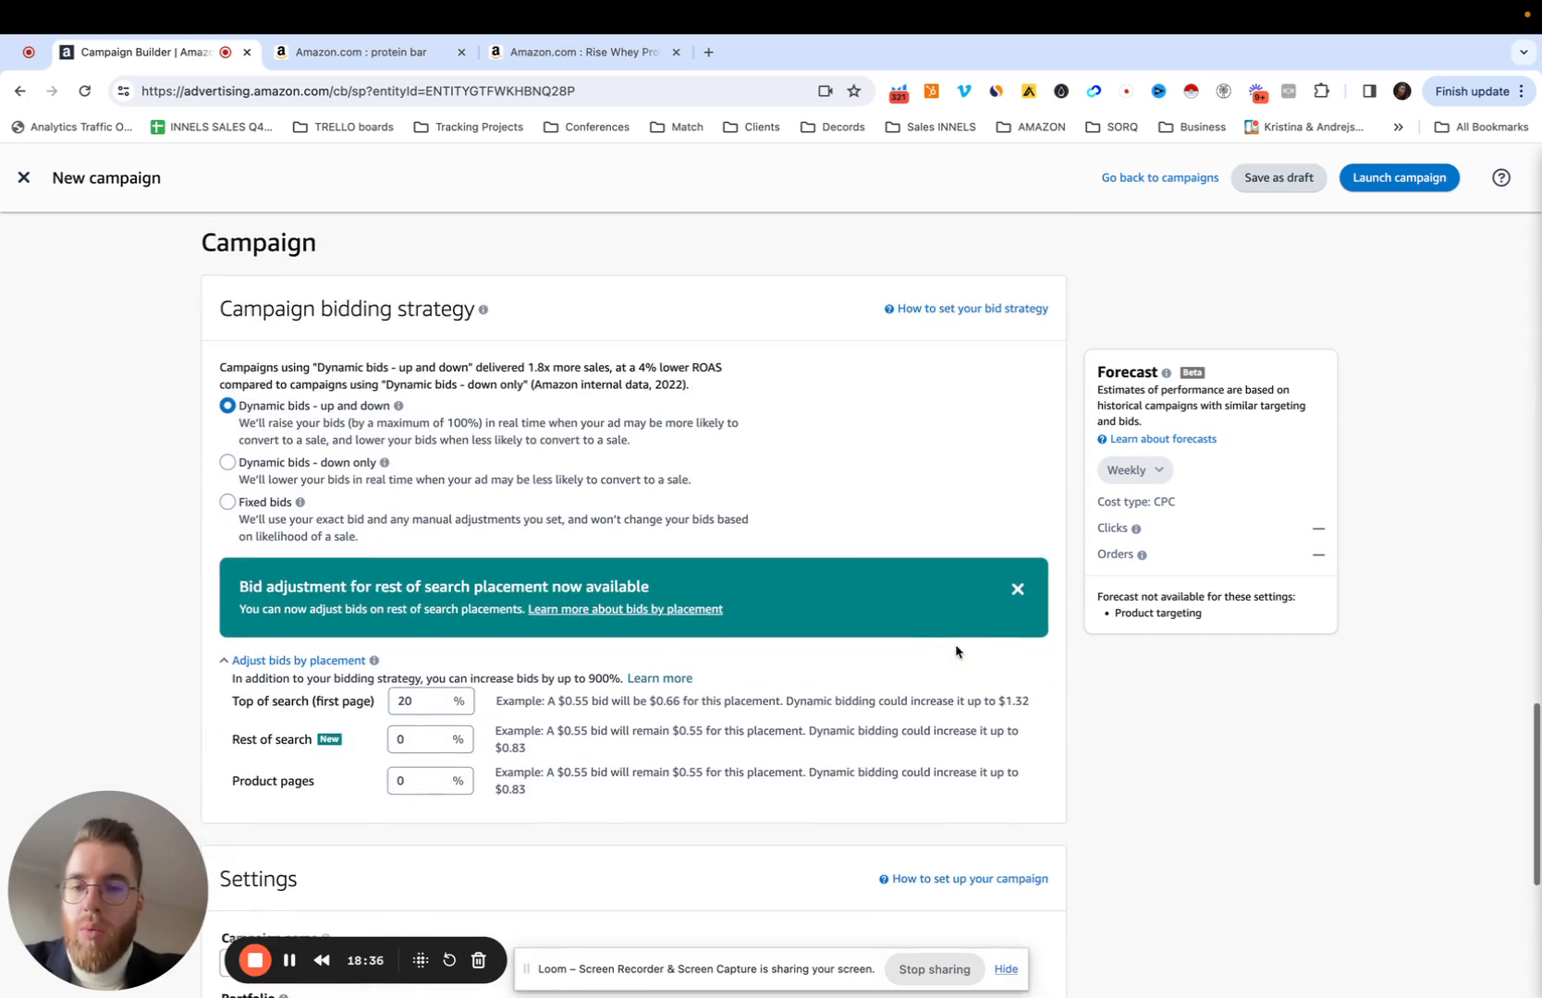
scroll(525, 484, "down", 2)
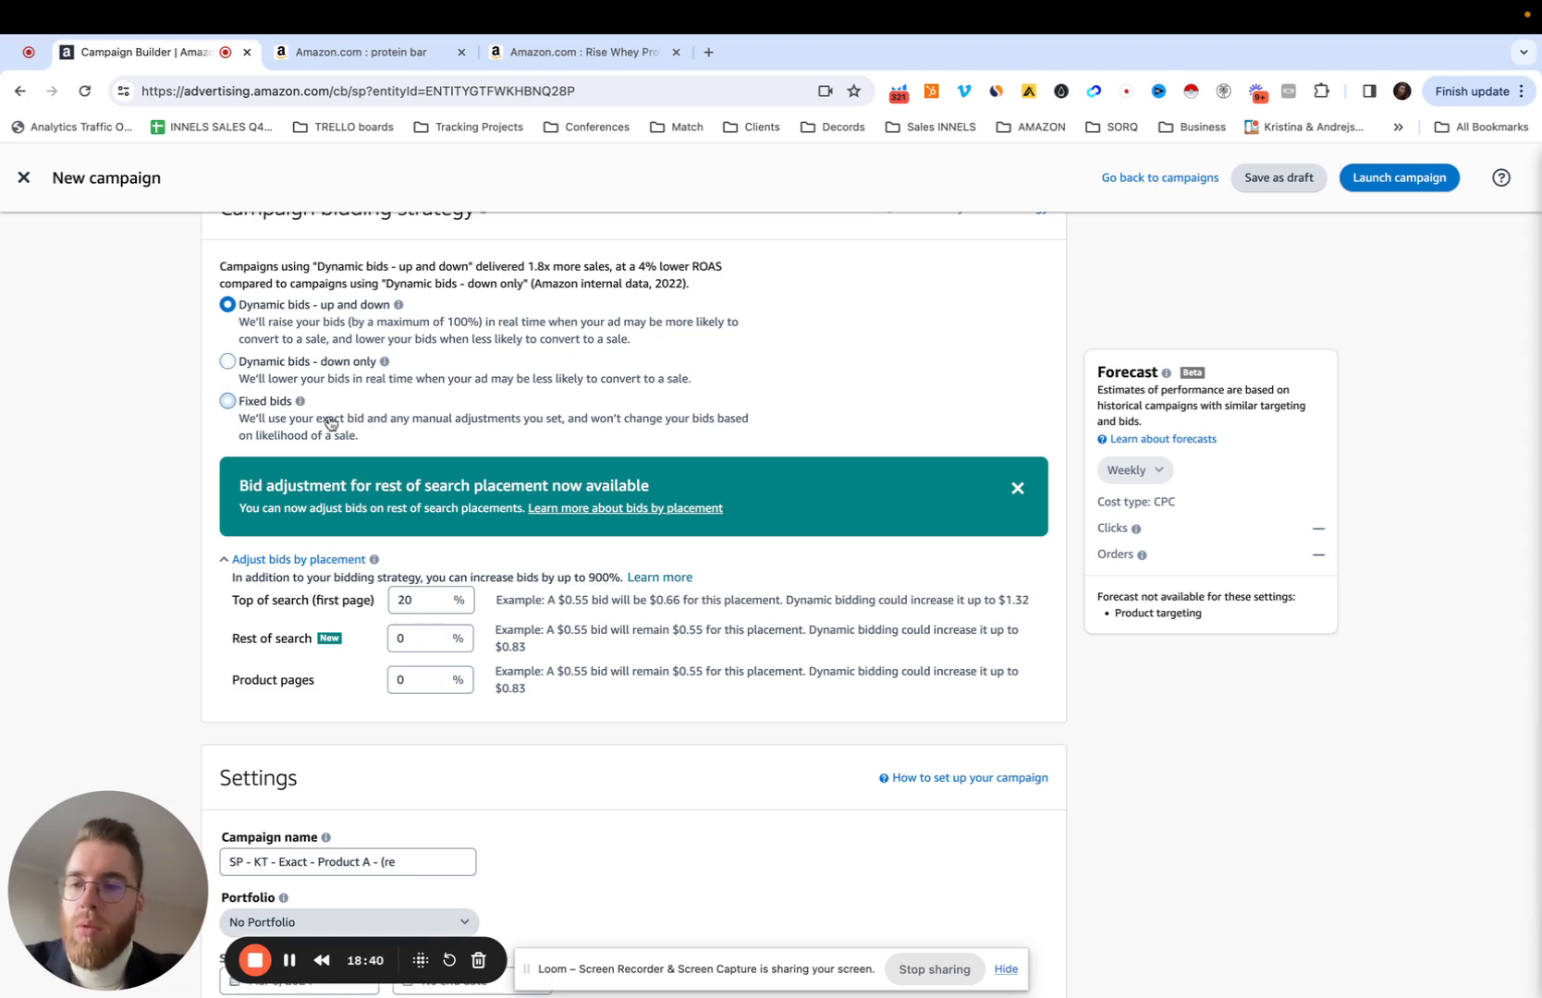
scroll(331, 444, "down", 3)
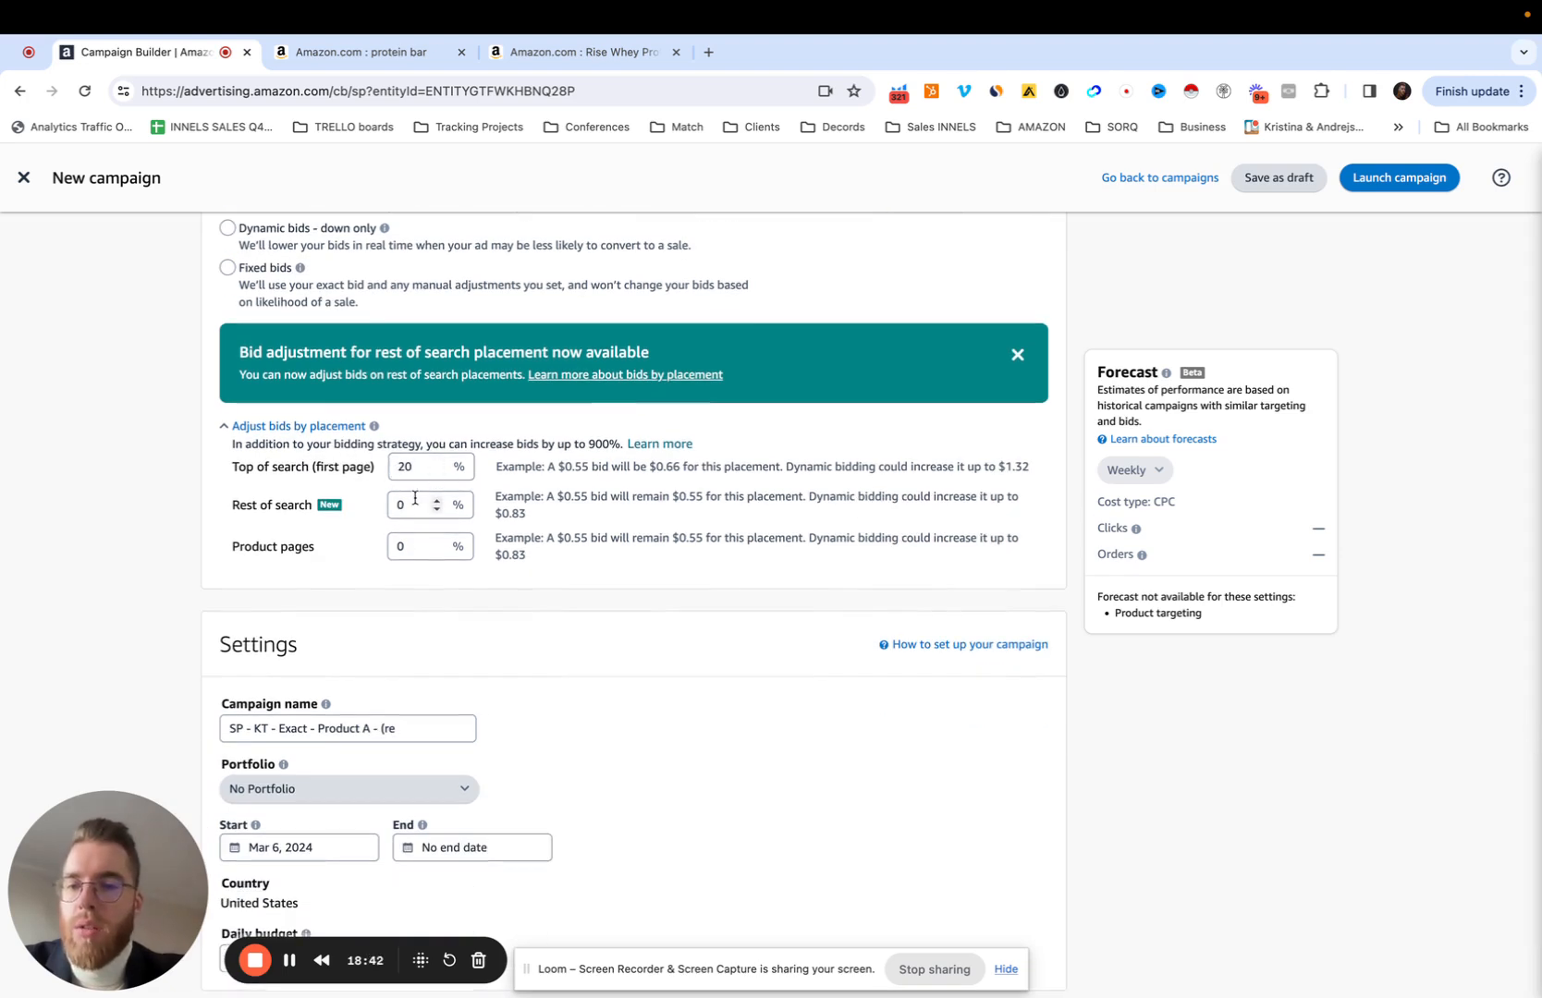
left_click(424, 464)
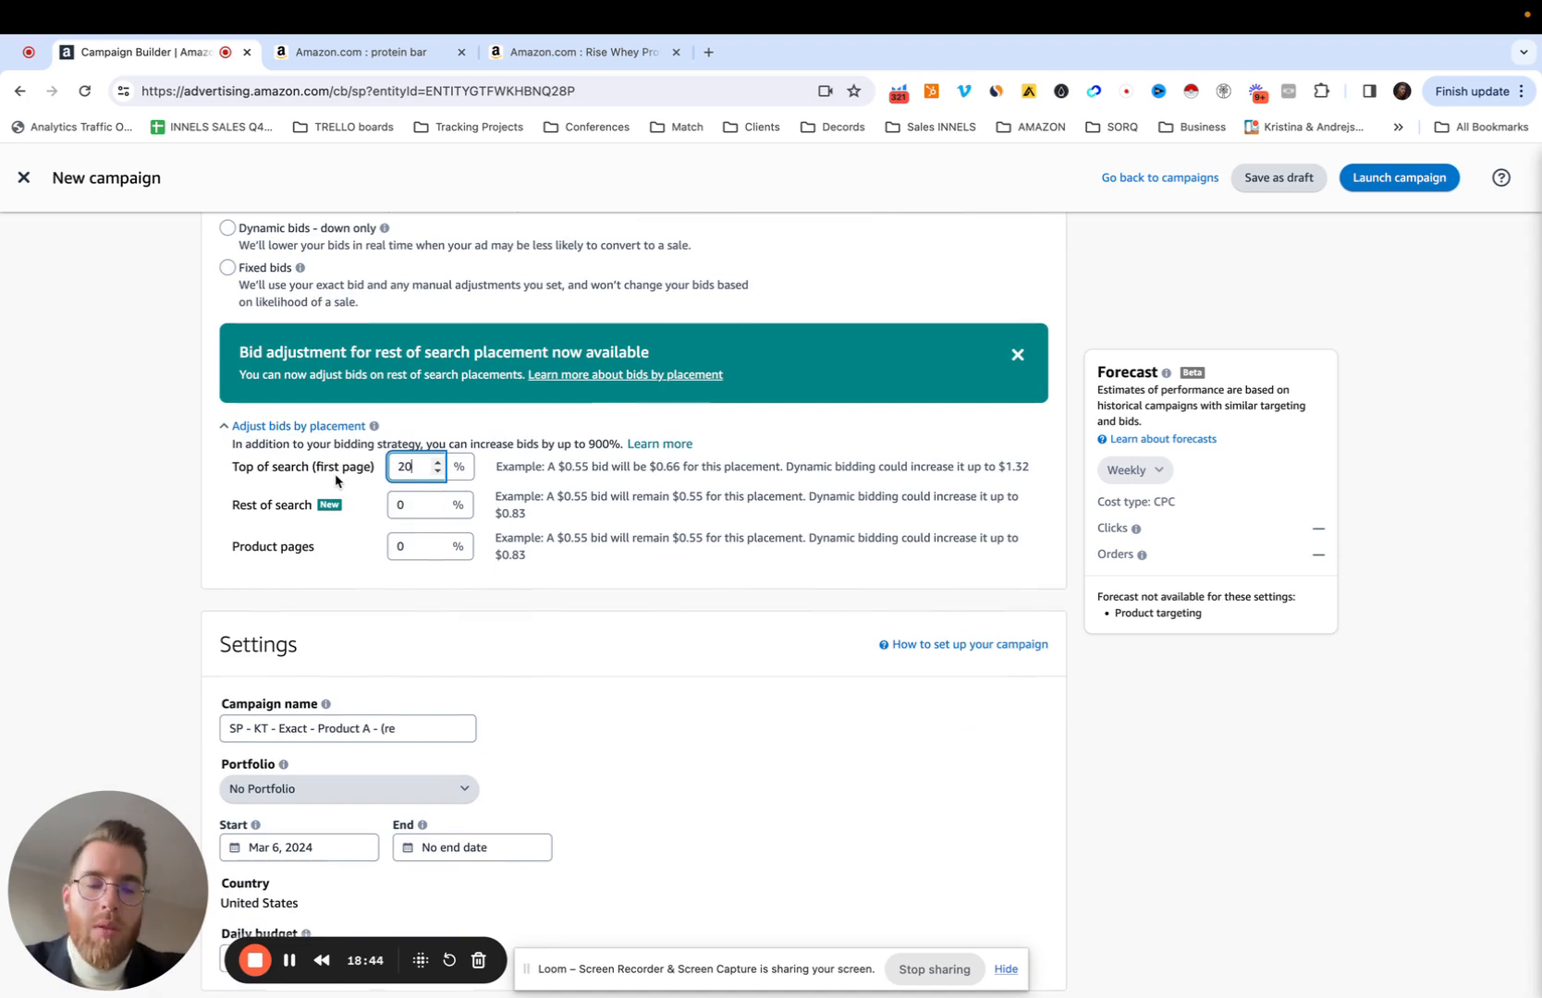
key("BackSpace")
key("BackSpace")
type("0")
scroll(623, 652, "down", 4)
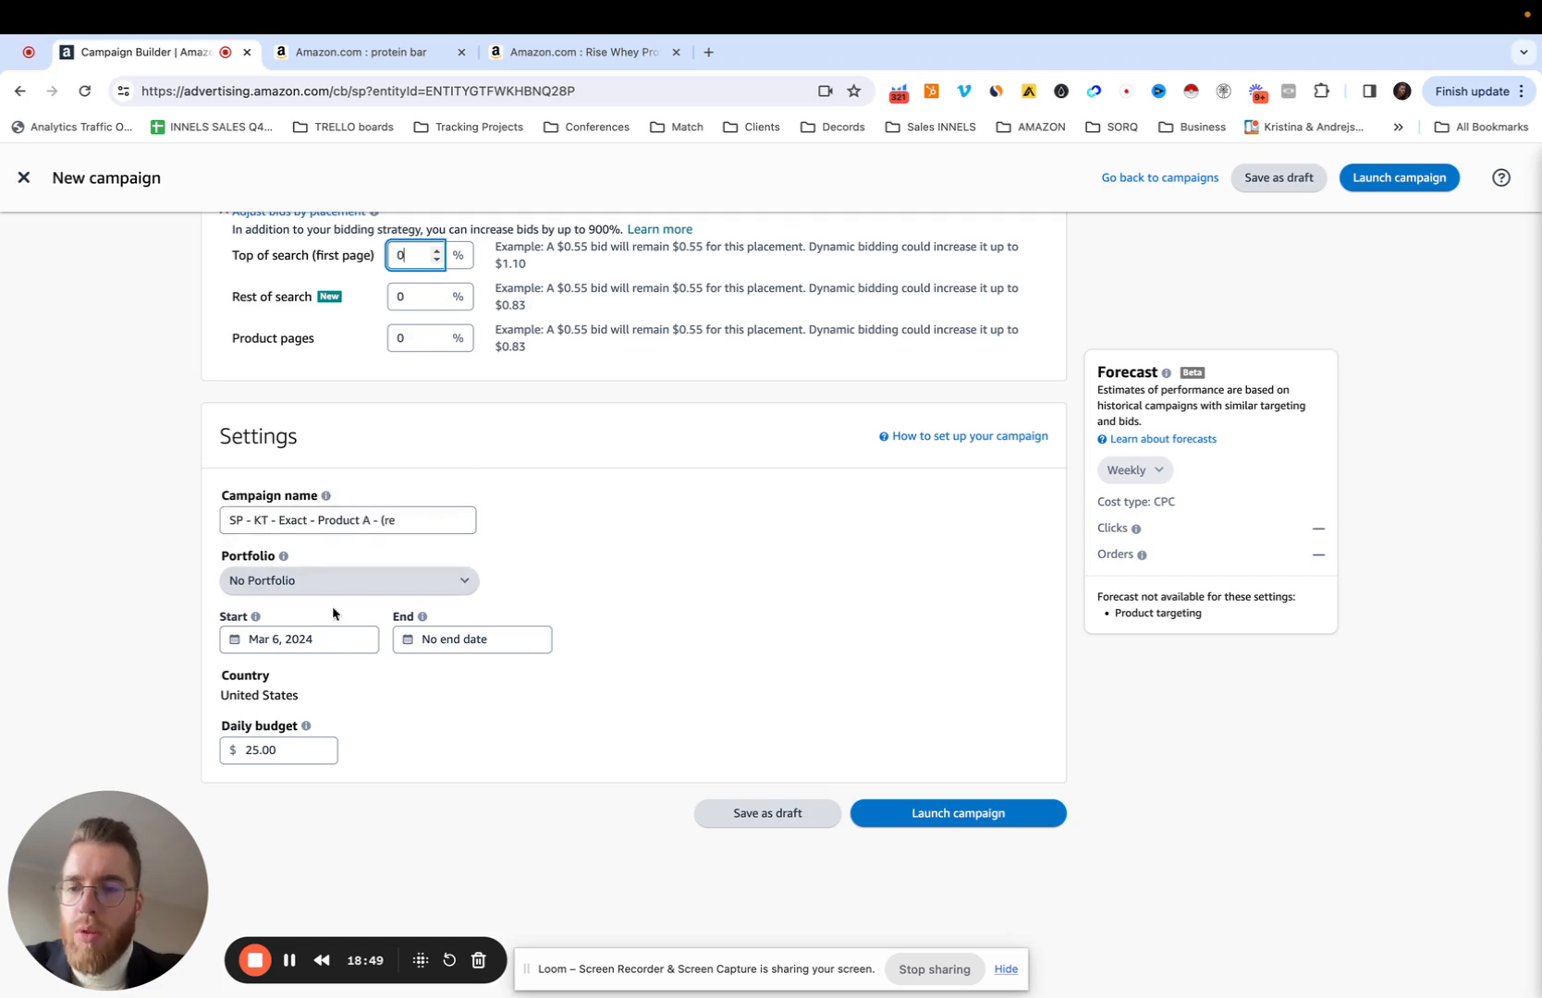
- Change "KT" to "PT" in the campaign name and remove the "re" fragment from its end
left_click(262, 519)
key("BackSpace")
type("P")
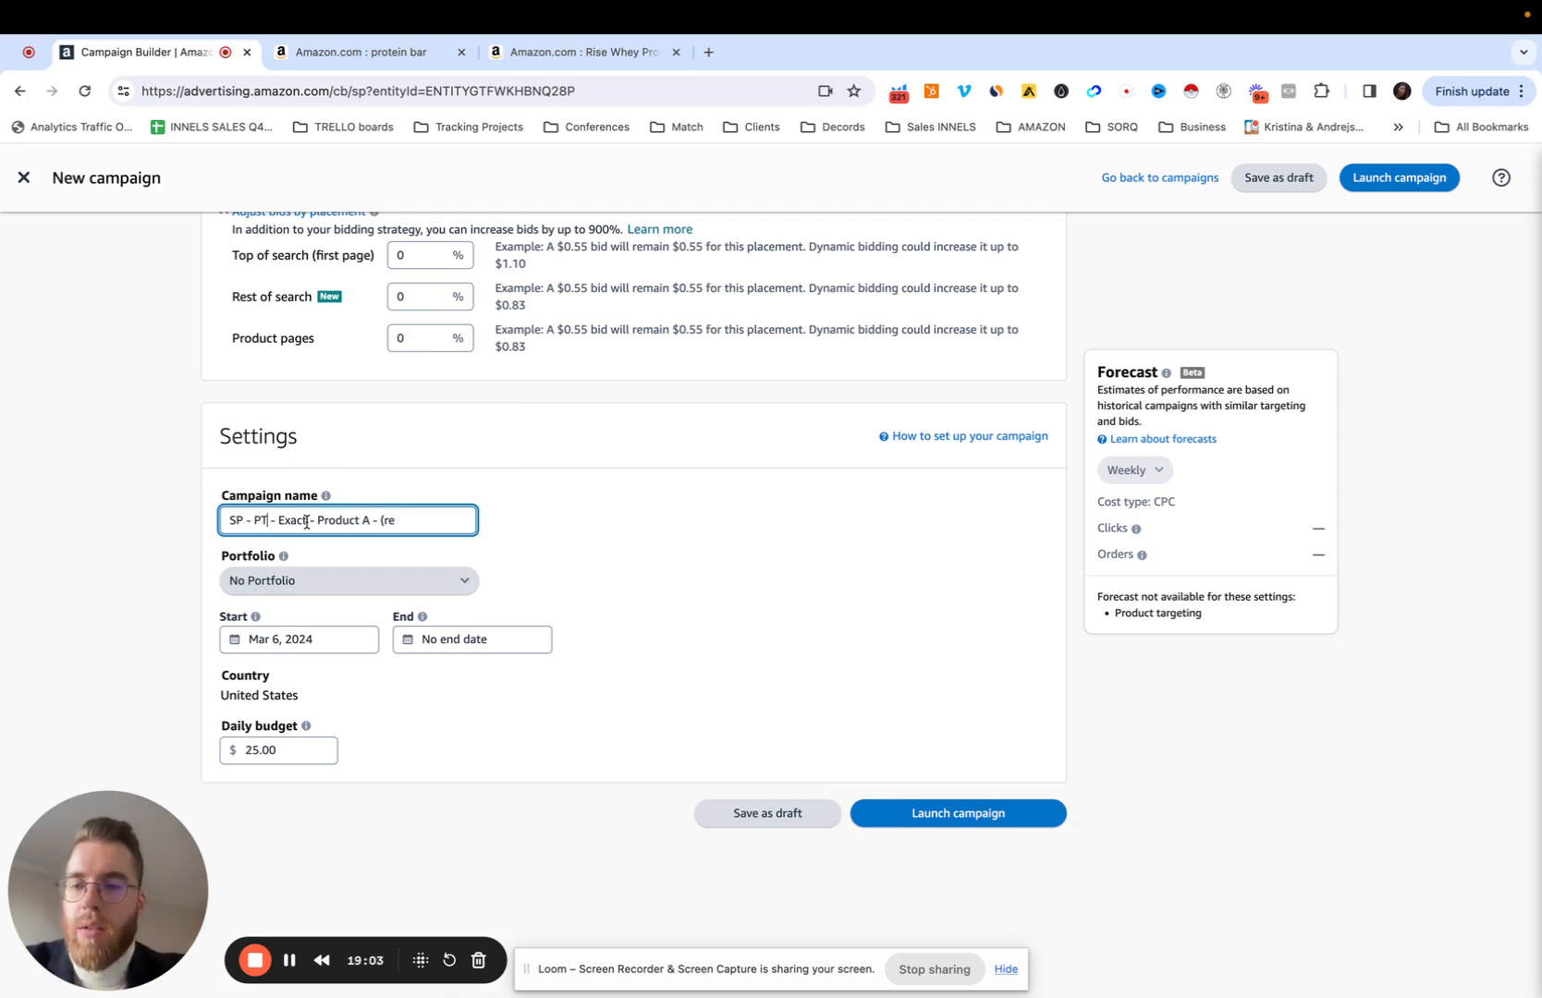
key("BackSpace")
key("BackSpace")
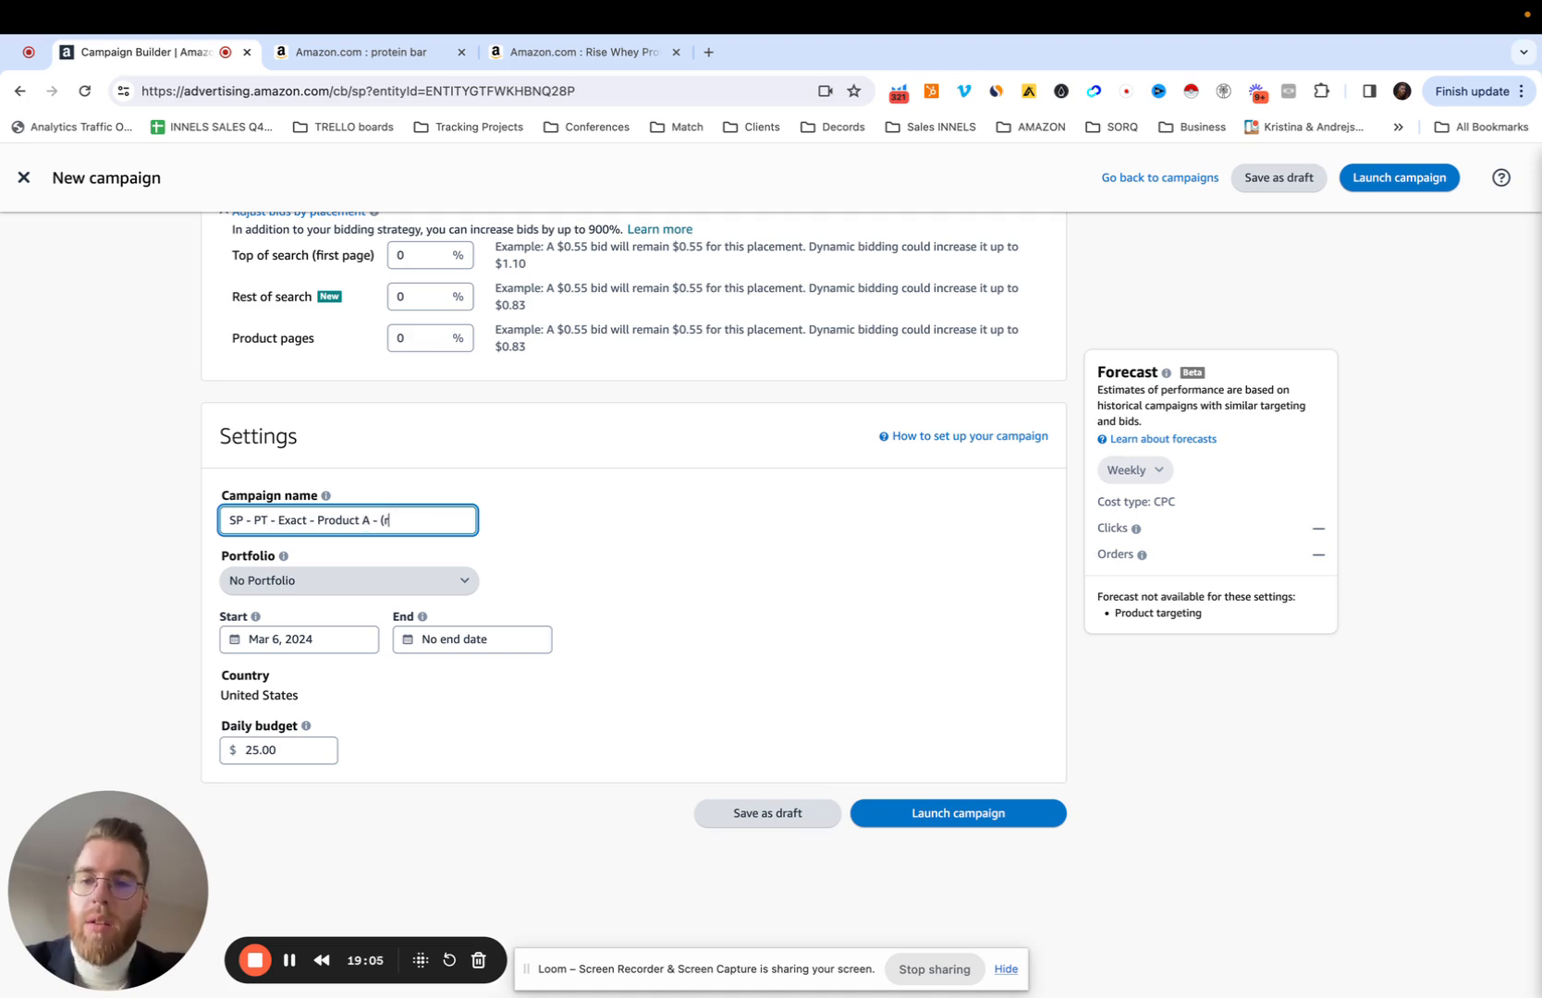
type("ASIND")
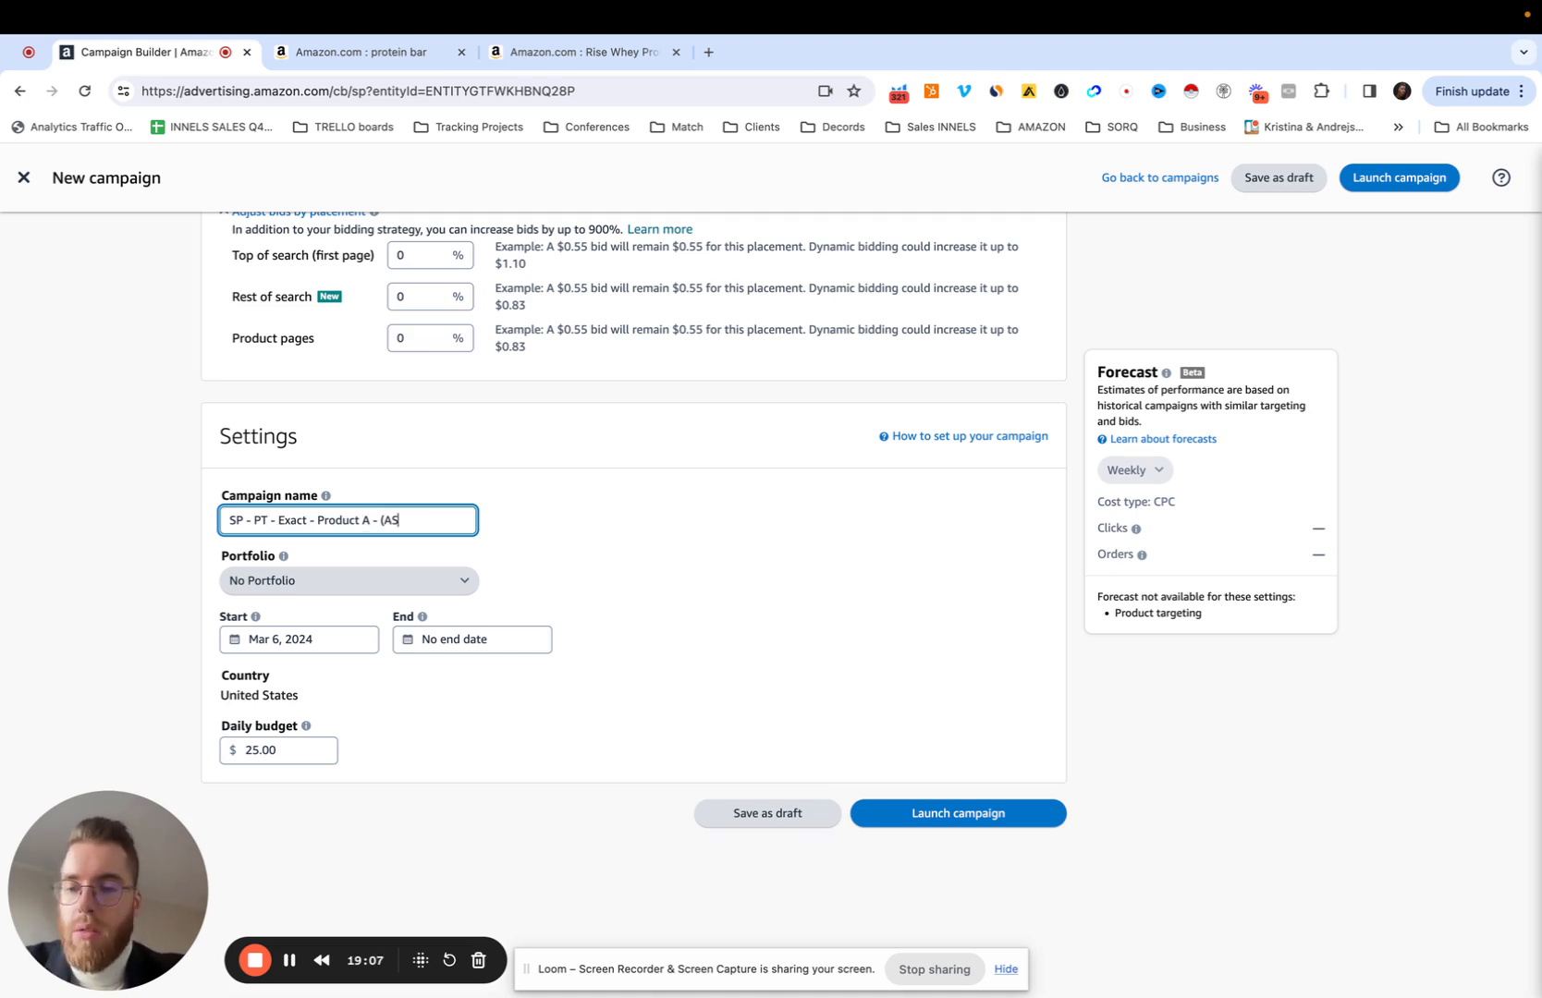
key("BackSpace")
key("BackSpace")
key("BackSpace")
key("BackSpace")
key("BackSpace")
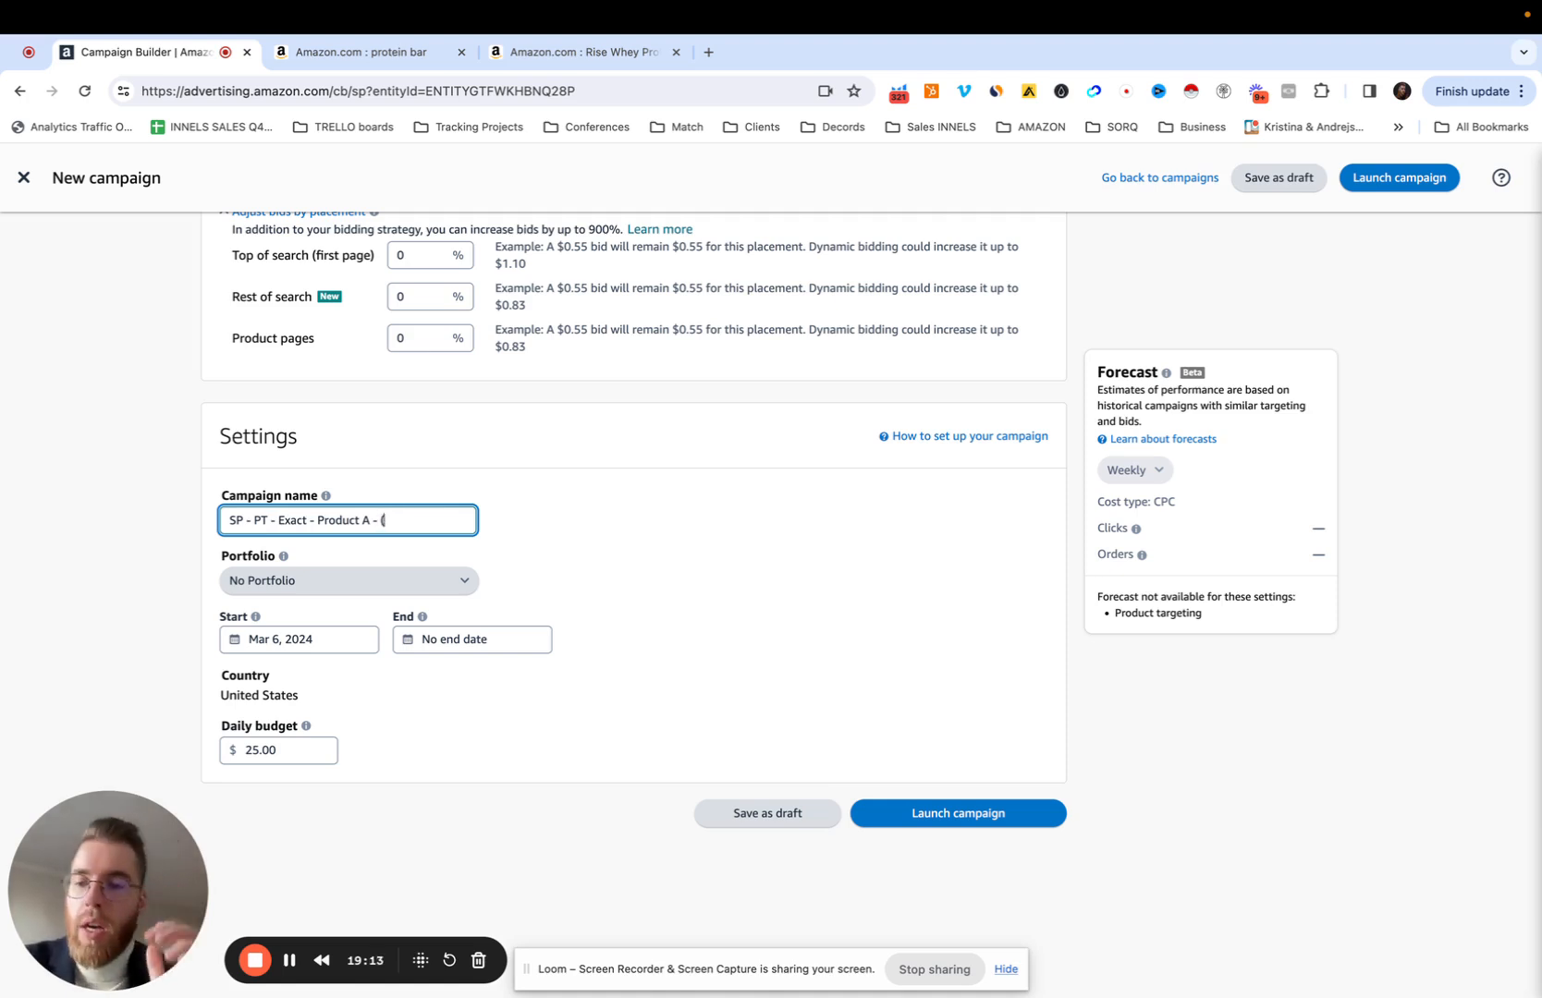
- Complete the campaign name's suffix as "(competitor A)"
type("com")
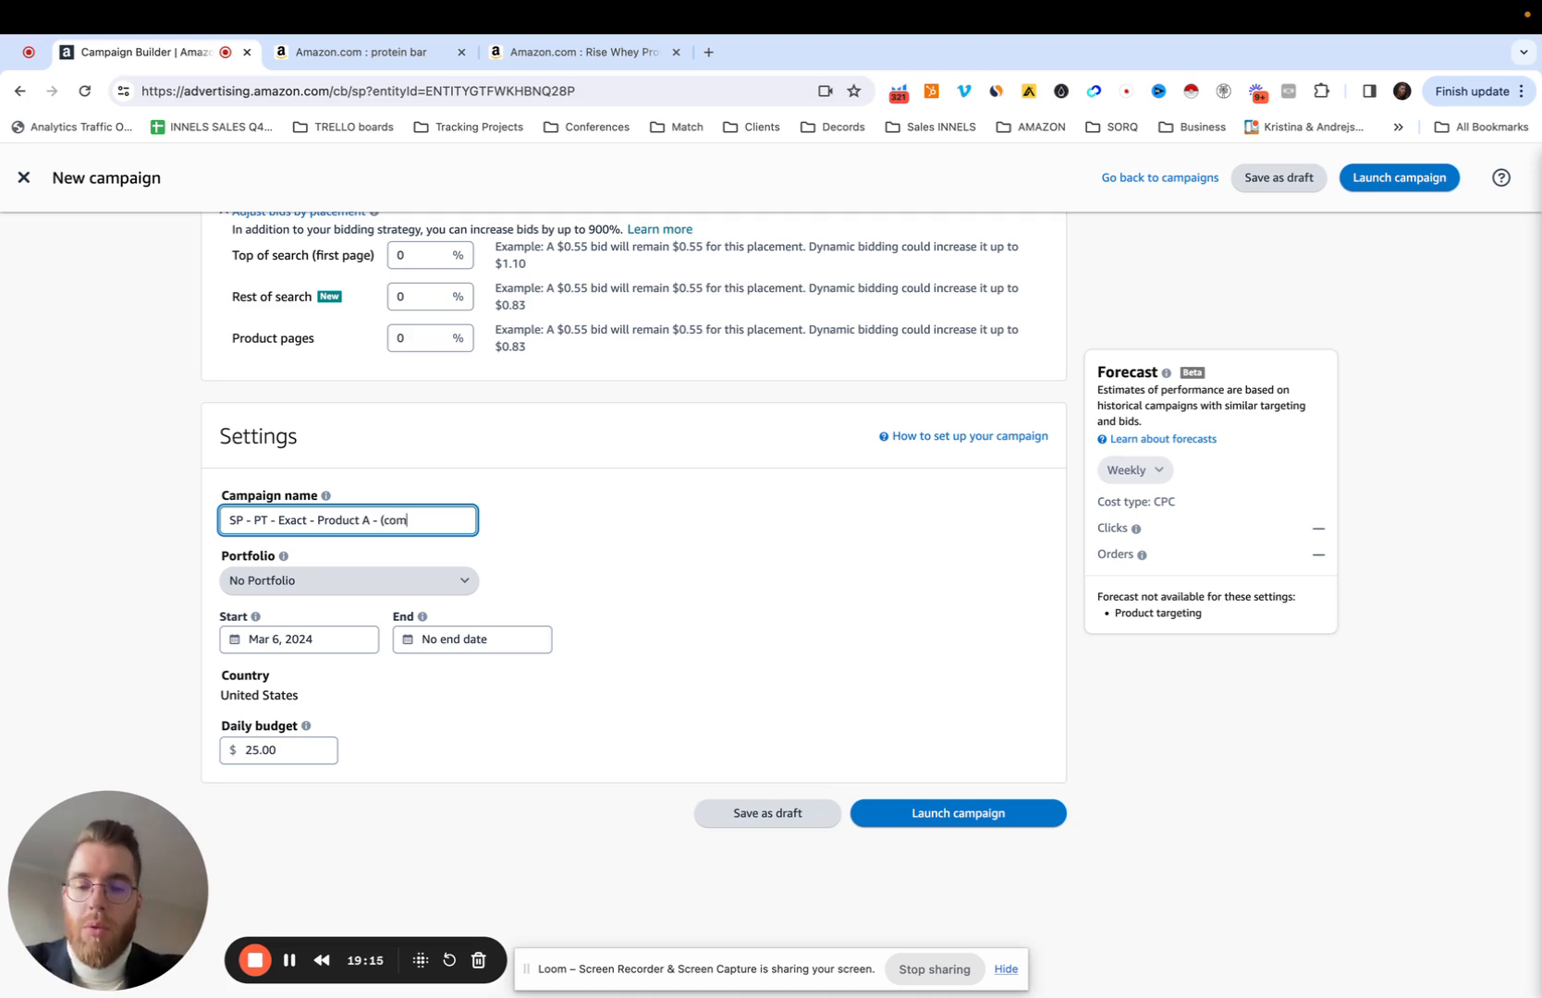
type("petitor A)")
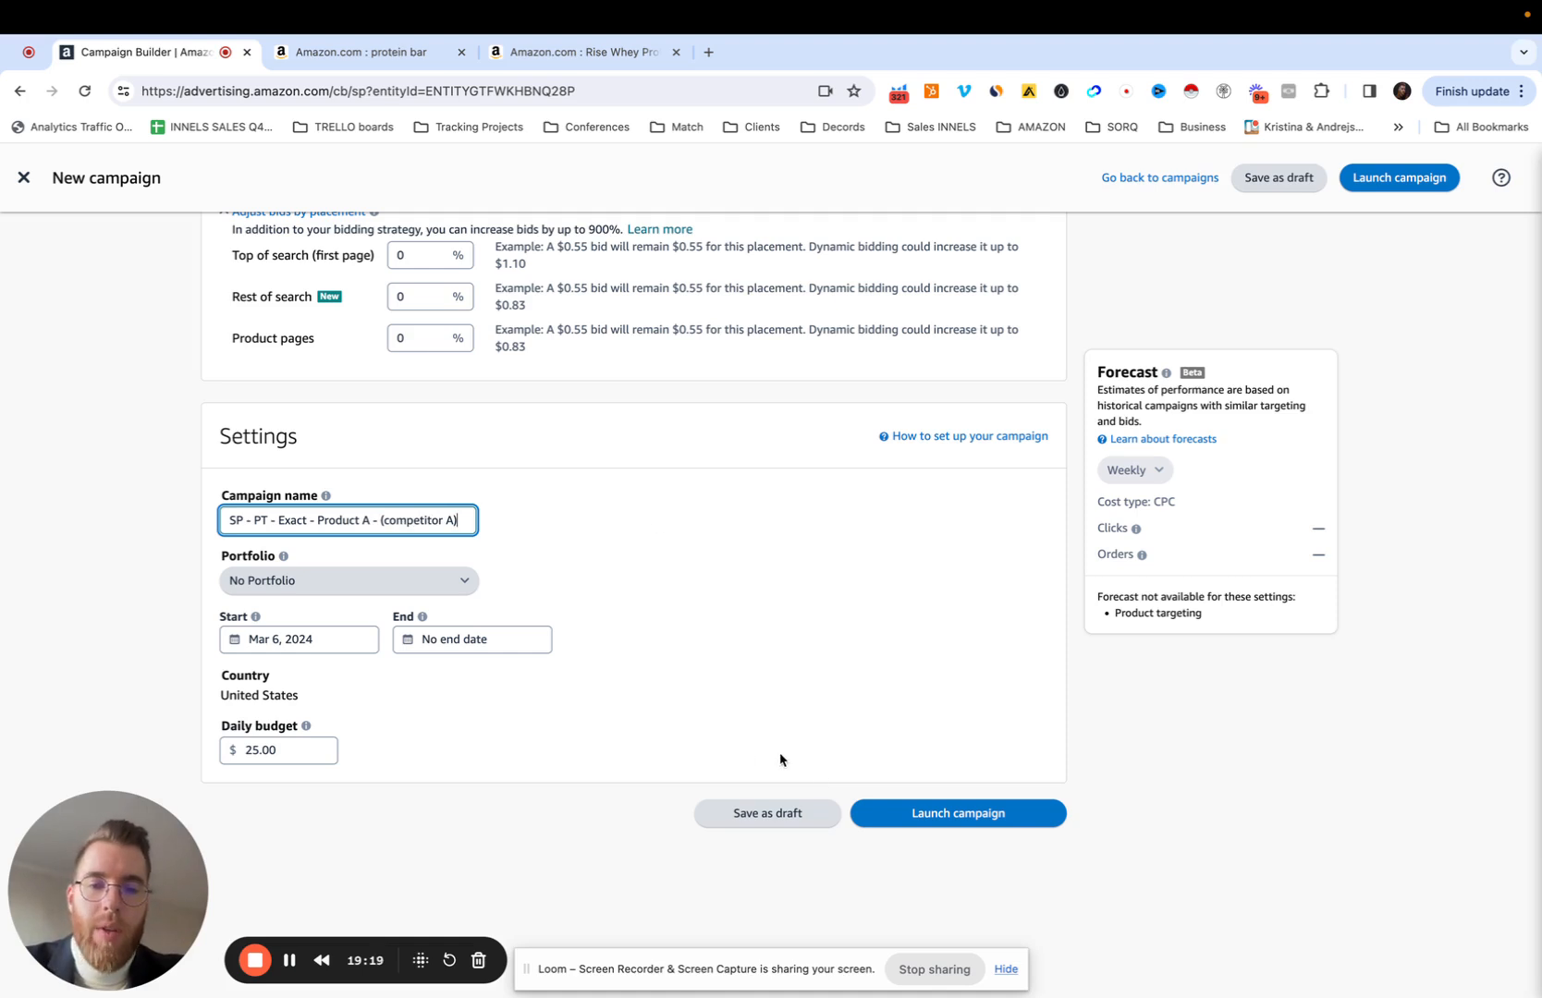
left_click(474, 830)
- Look at the start date calendar and close it without choosing another date
scroll(475, 830, "down", 1)
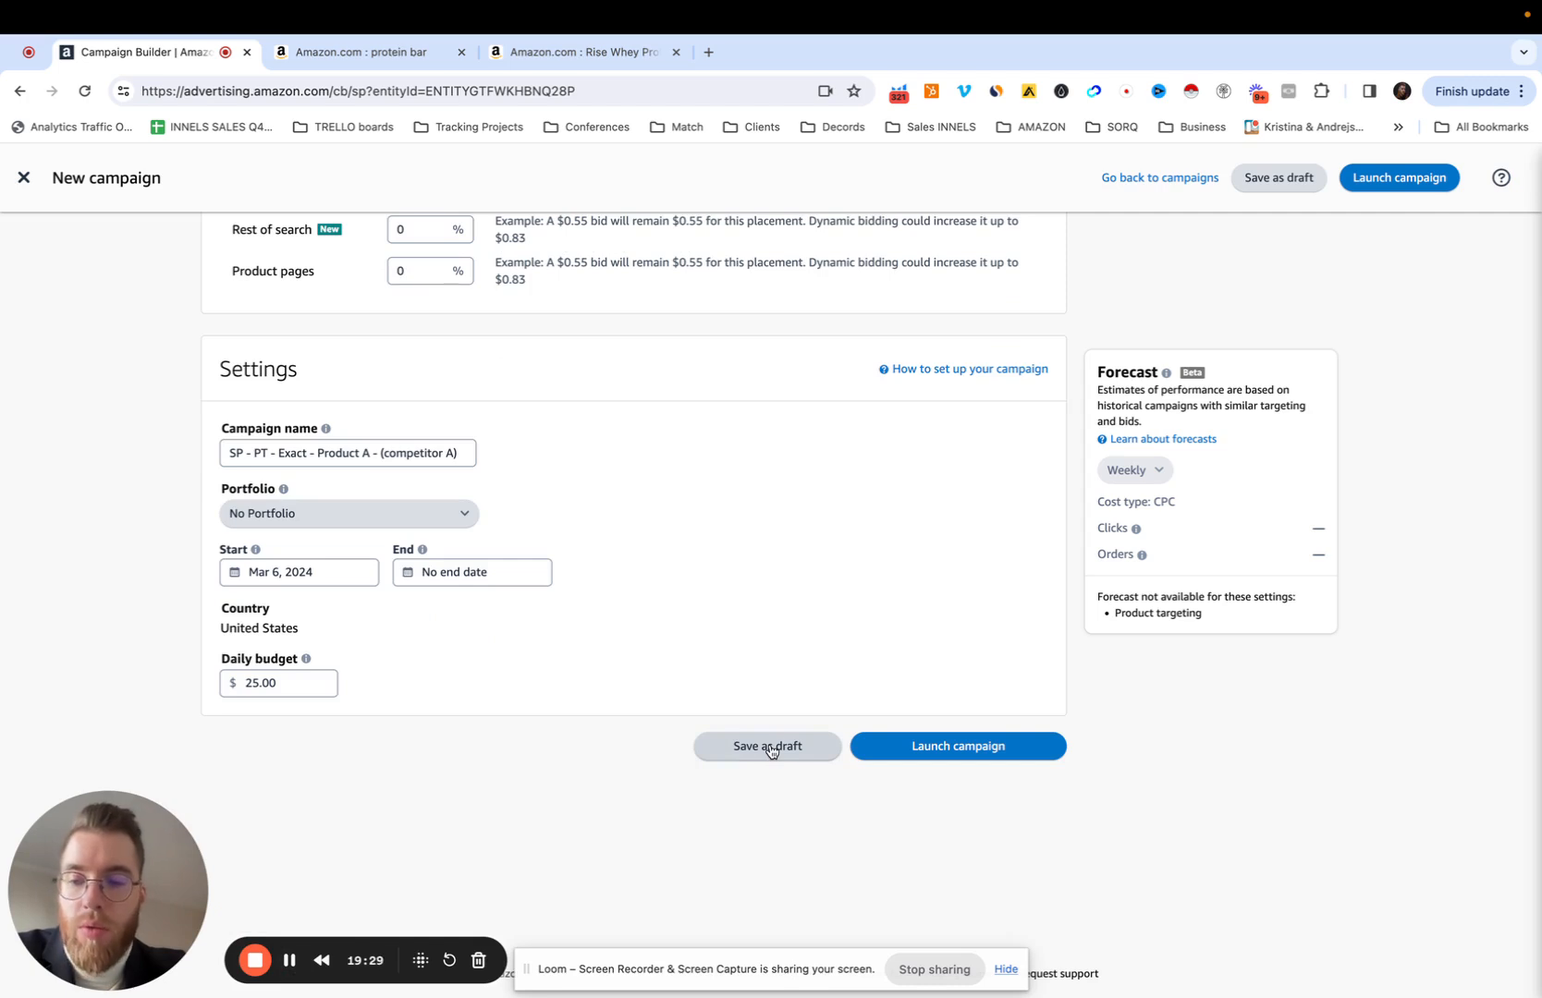
left_click(270, 573)
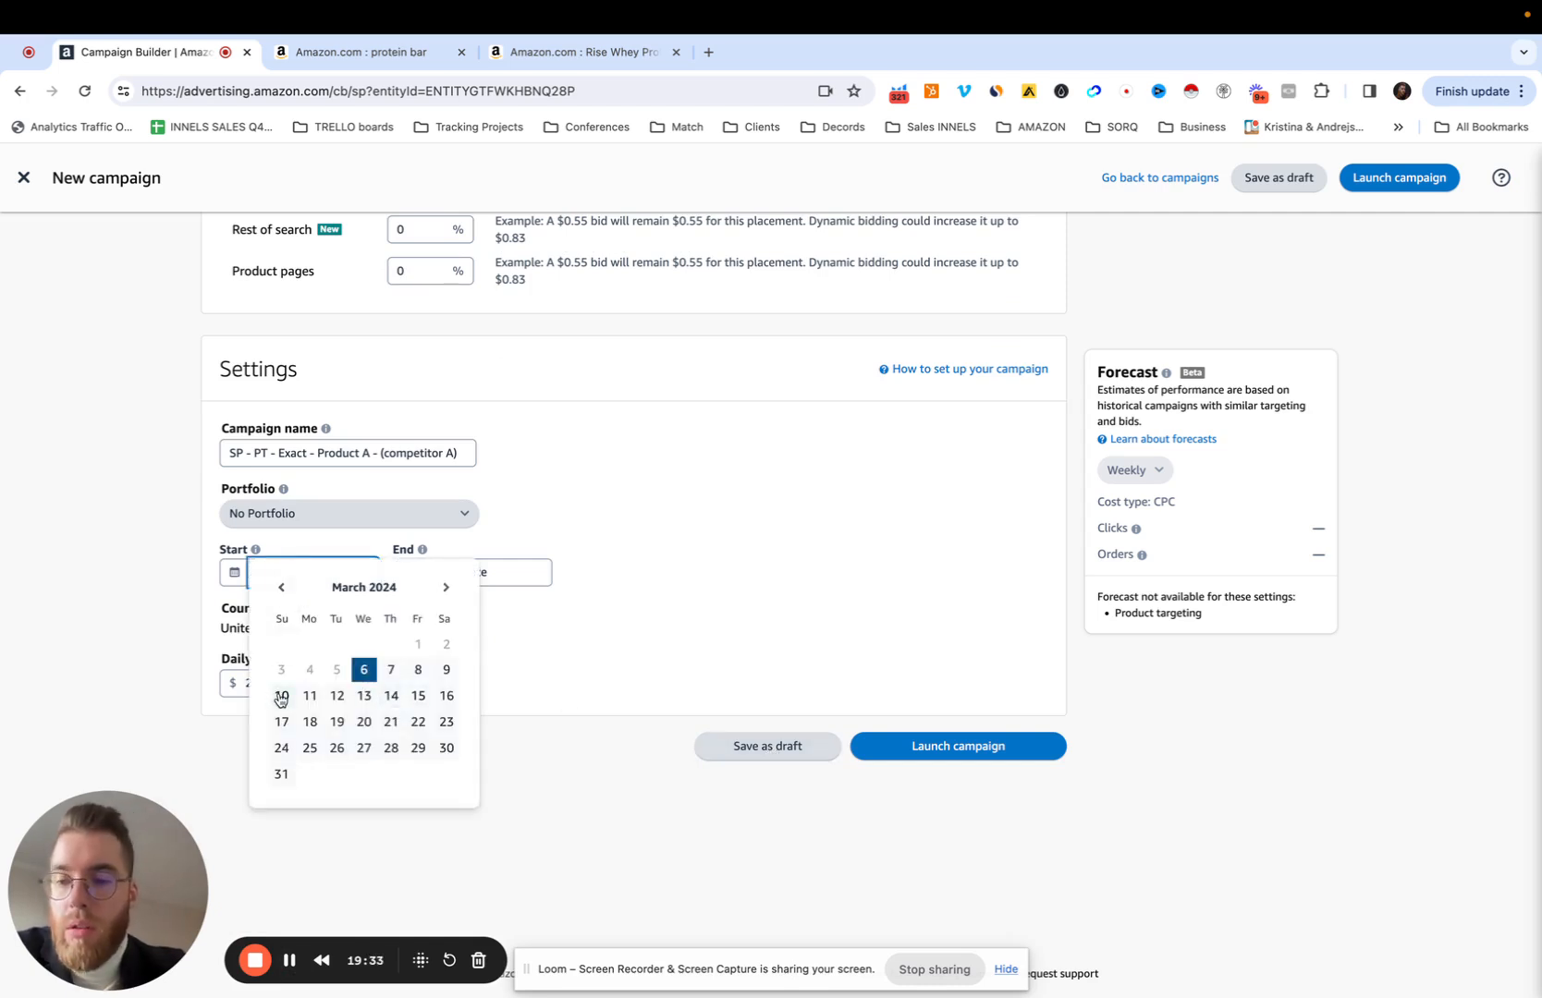
left_click(613, 523)
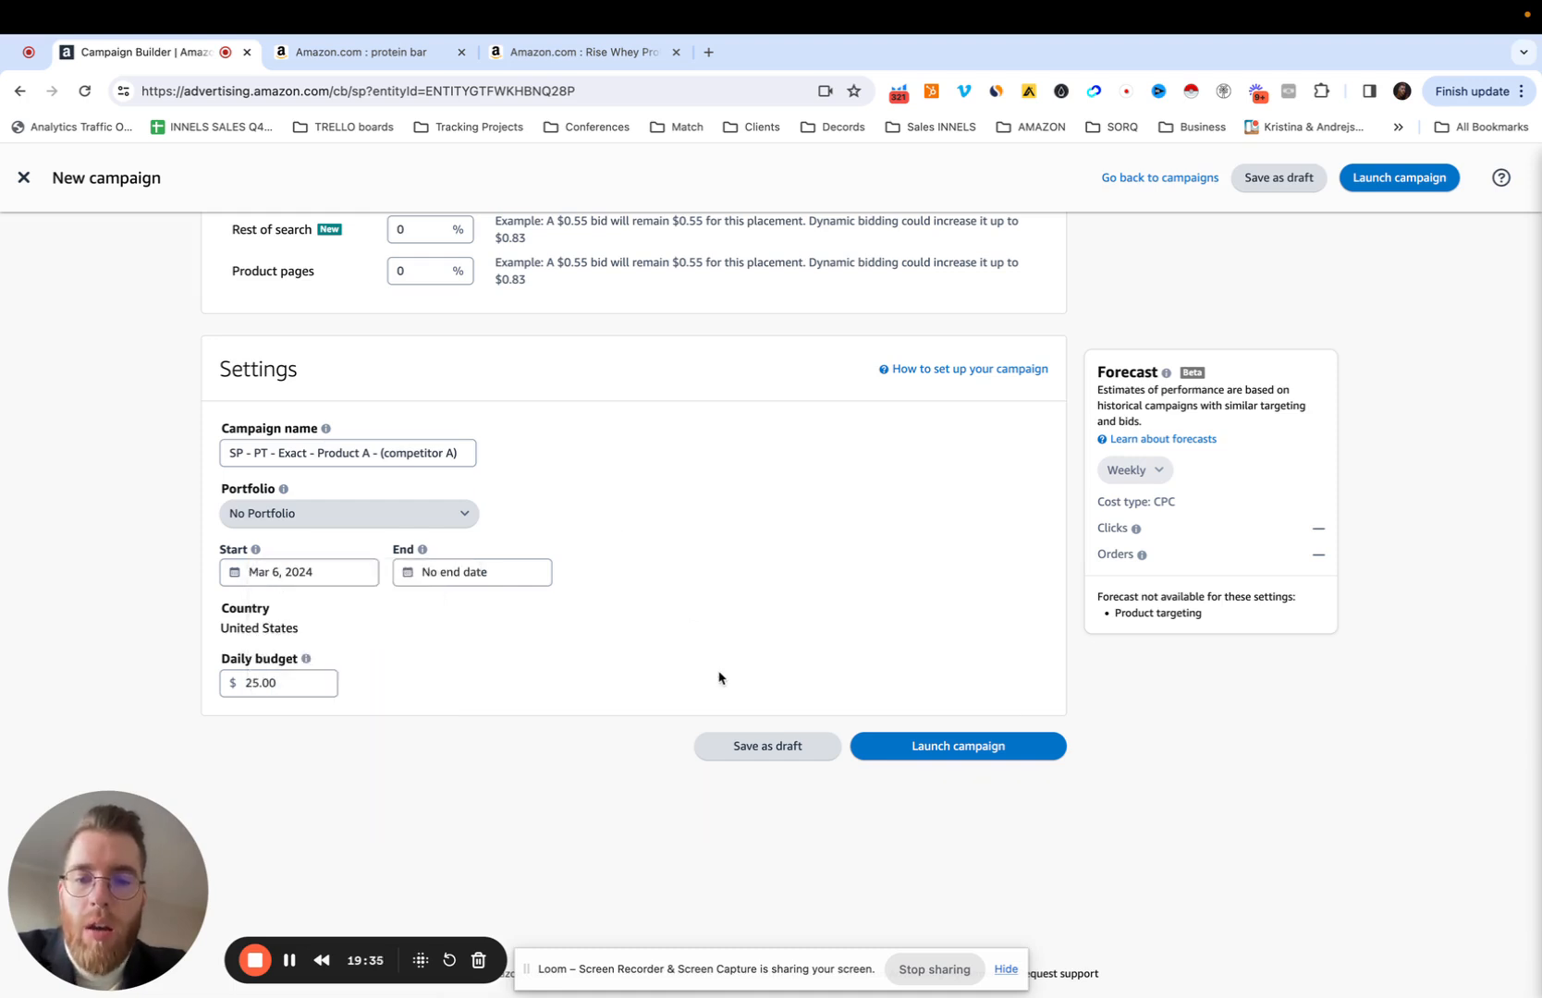